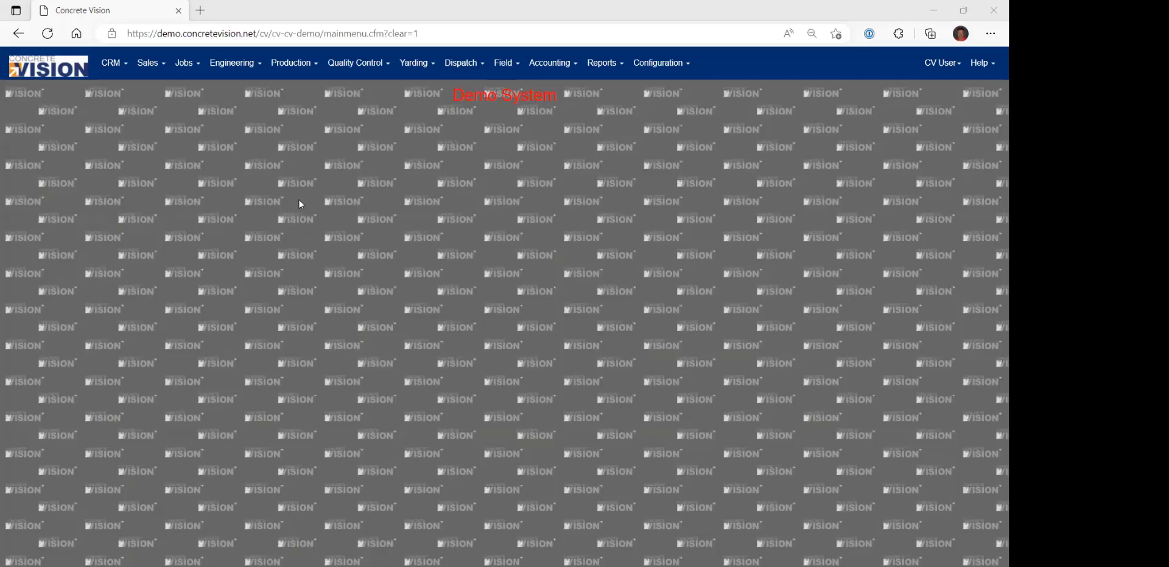
# From QC verification by bed, open the April 19, 2023 DT bed's post-pour checklist and start it for all pieces.
pyautogui.click(351, 65)
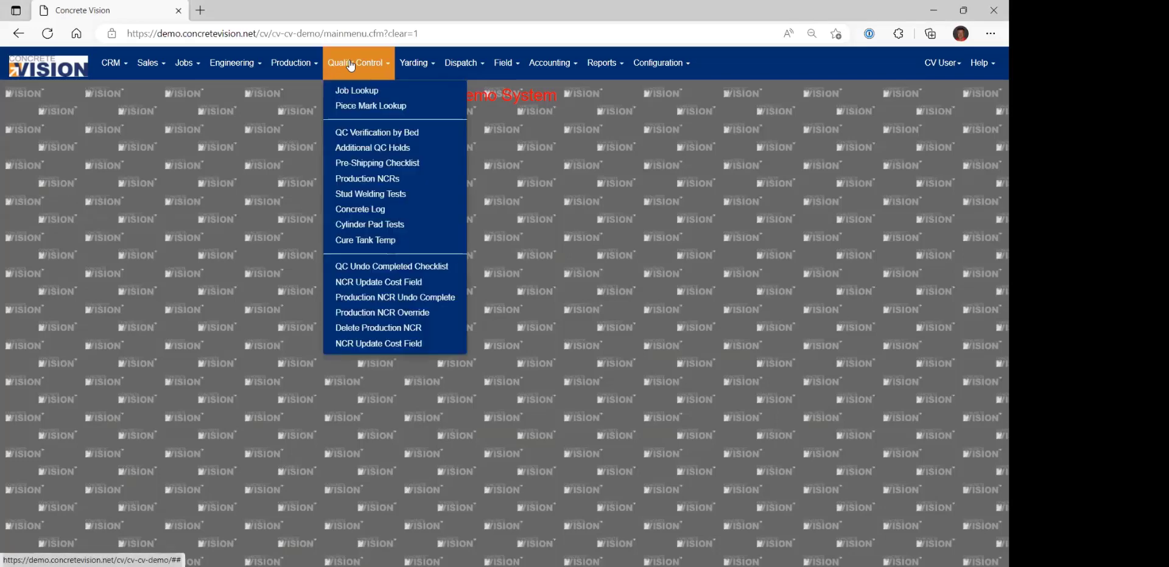
pyautogui.click(429, 138)
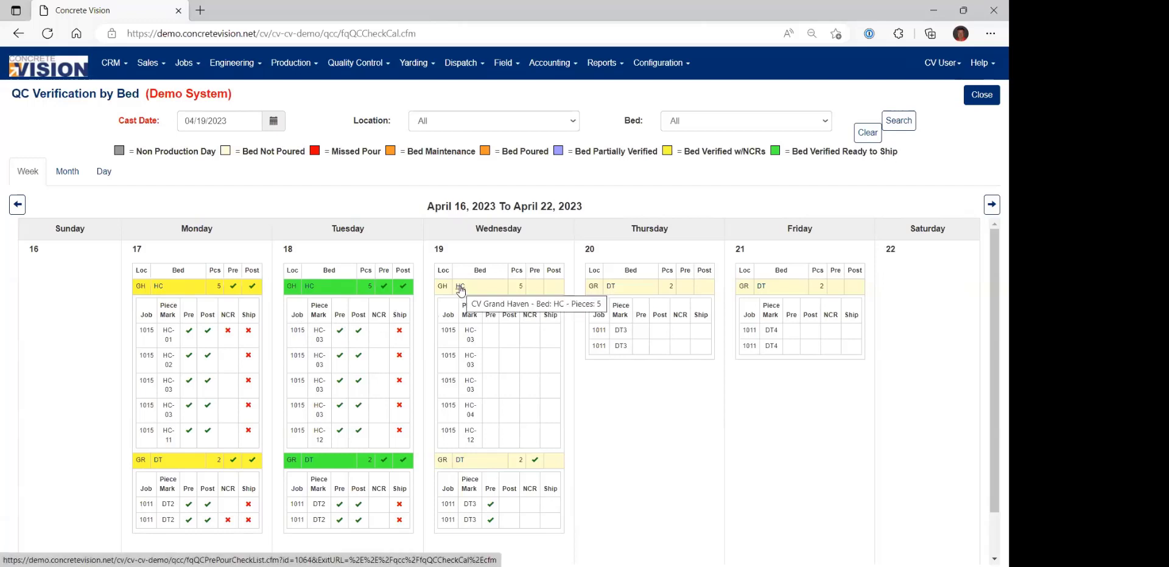
pyautogui.click(460, 463)
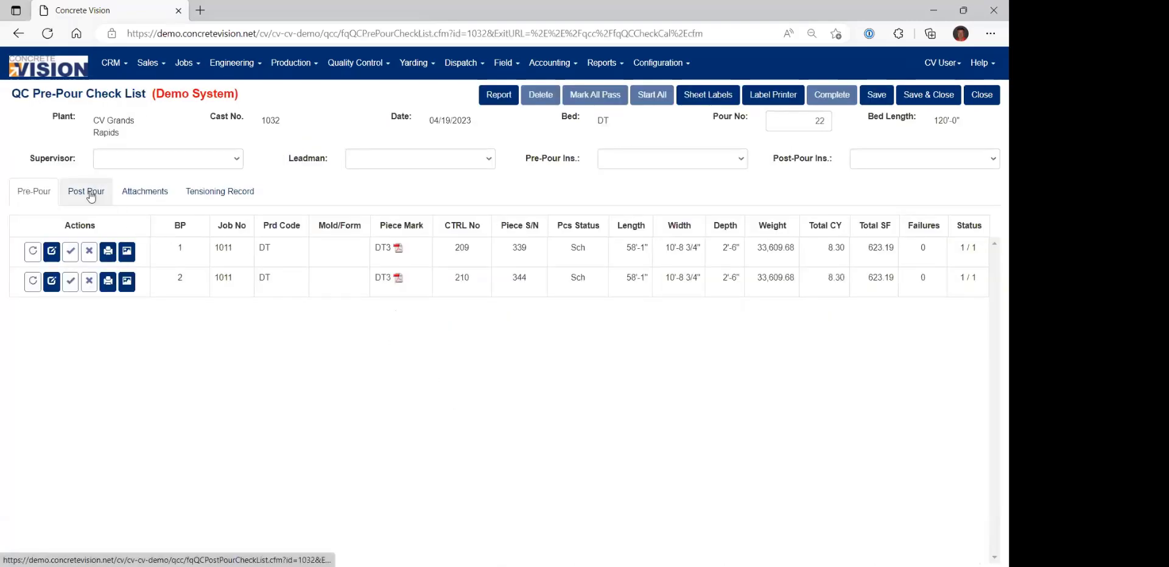
pyautogui.click(90, 193)
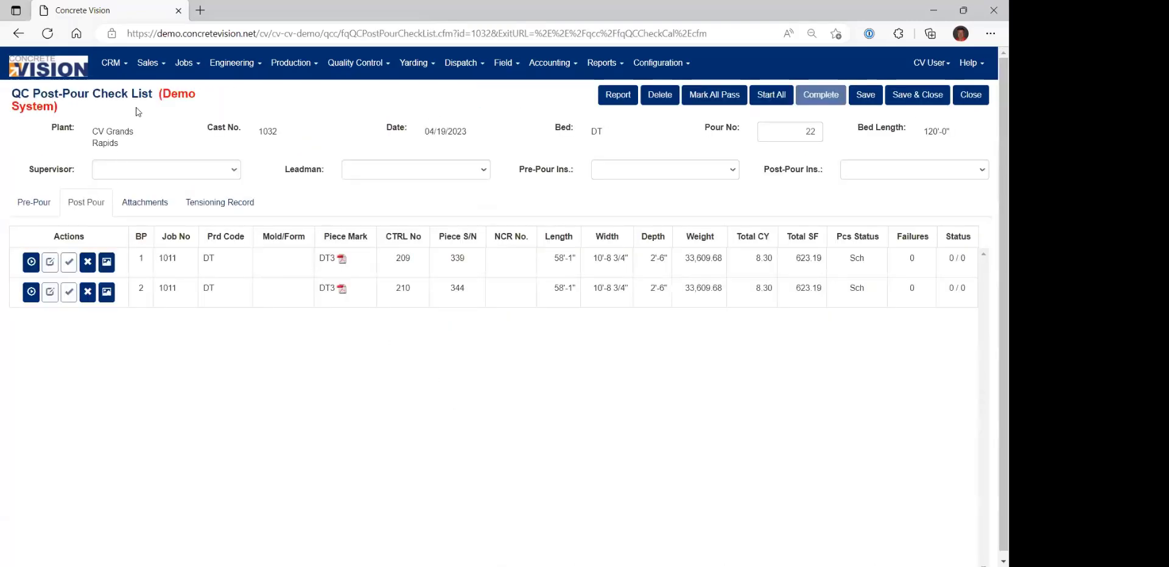
pyautogui.click(779, 99)
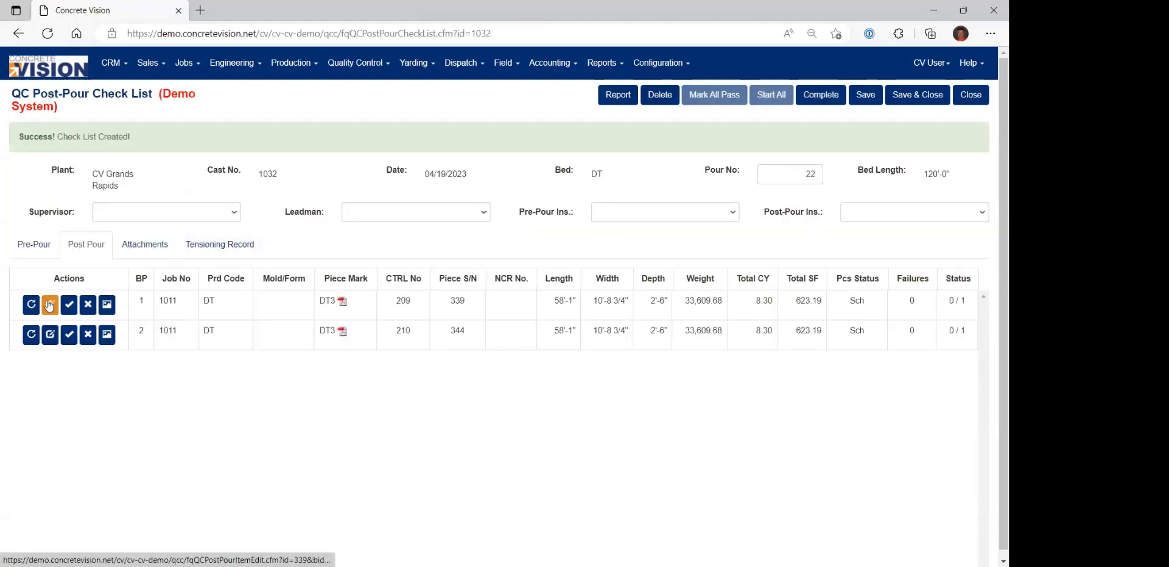
# Mark Post-Pour Checklist Complete as Pass for the piece in bed position 1 and advance to the following piece.
pyautogui.click(51, 303)
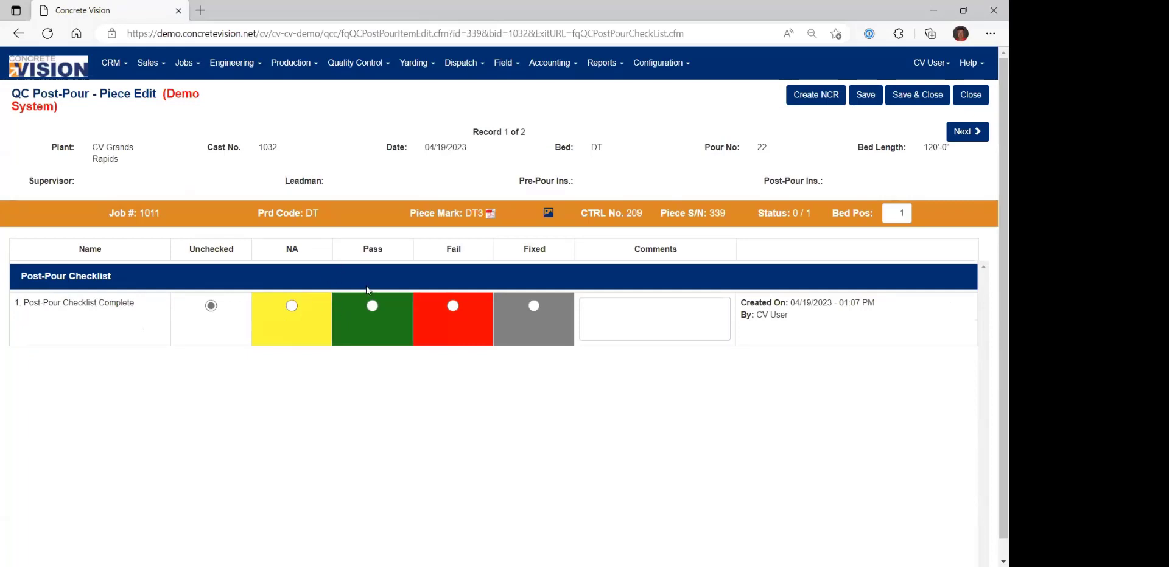
pyautogui.click(373, 306)
pyautogui.click(952, 134)
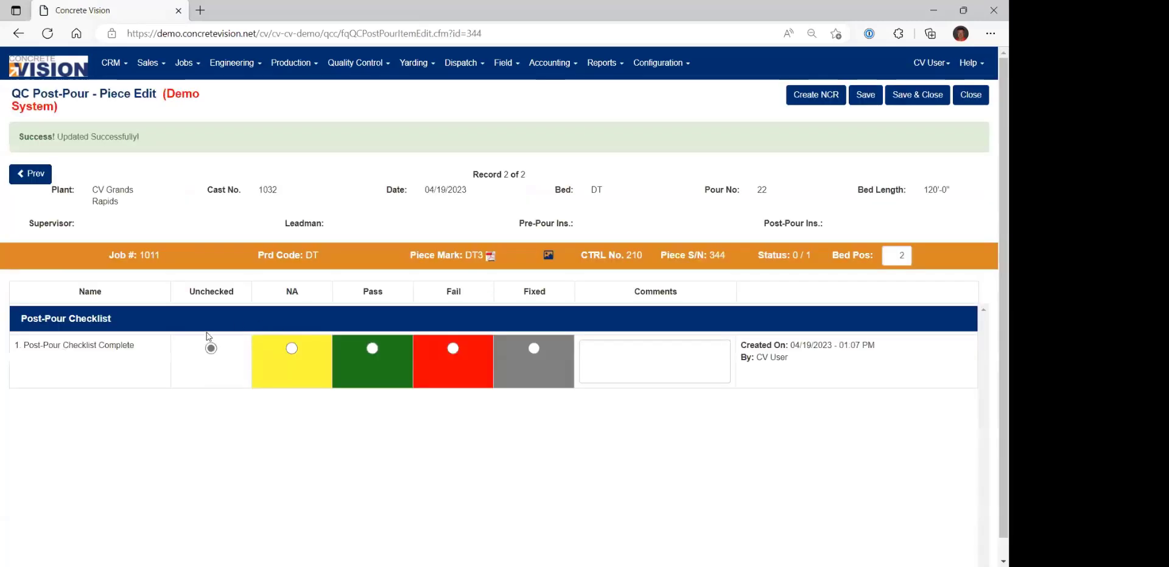
# Mark Post-Pour Checklist Complete as Fail for the piece in bed position 2 and create an NCR for it.
pyautogui.click(454, 349)
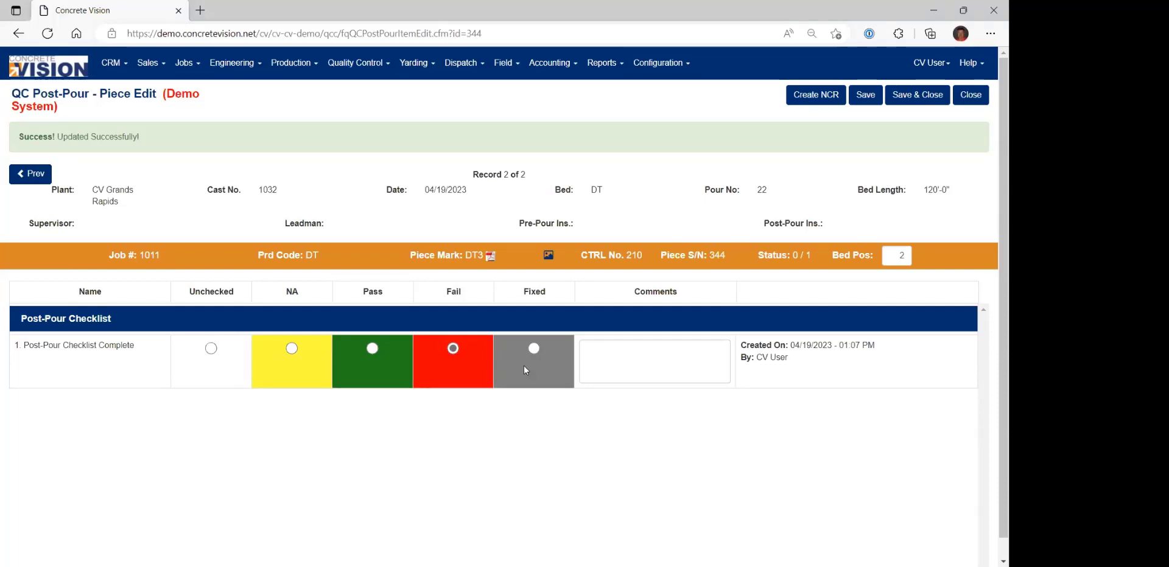
pyautogui.click(616, 362)
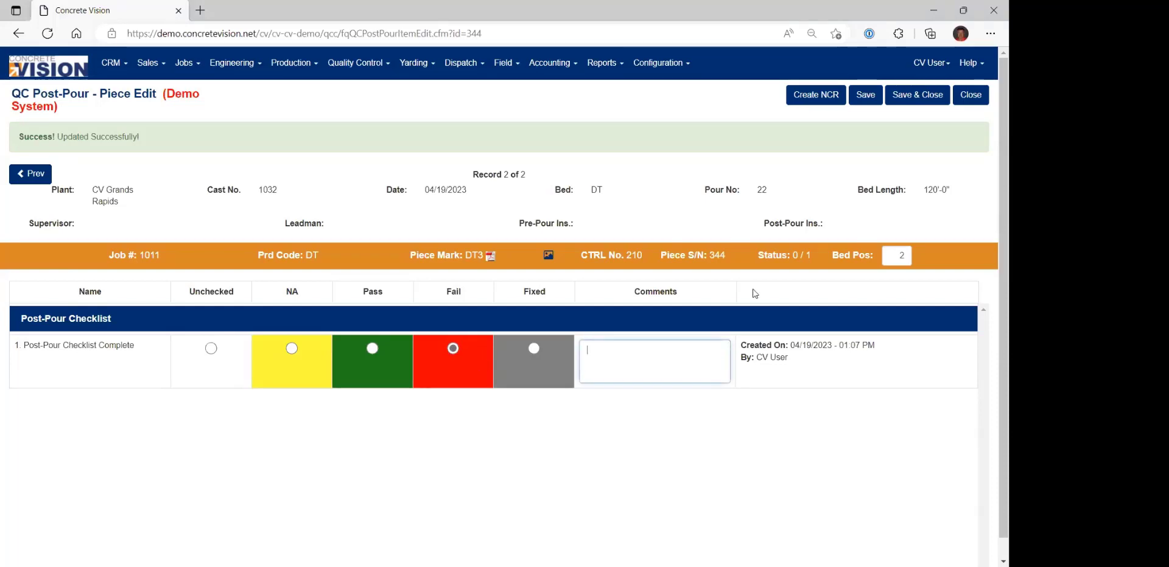
pyautogui.click(816, 99)
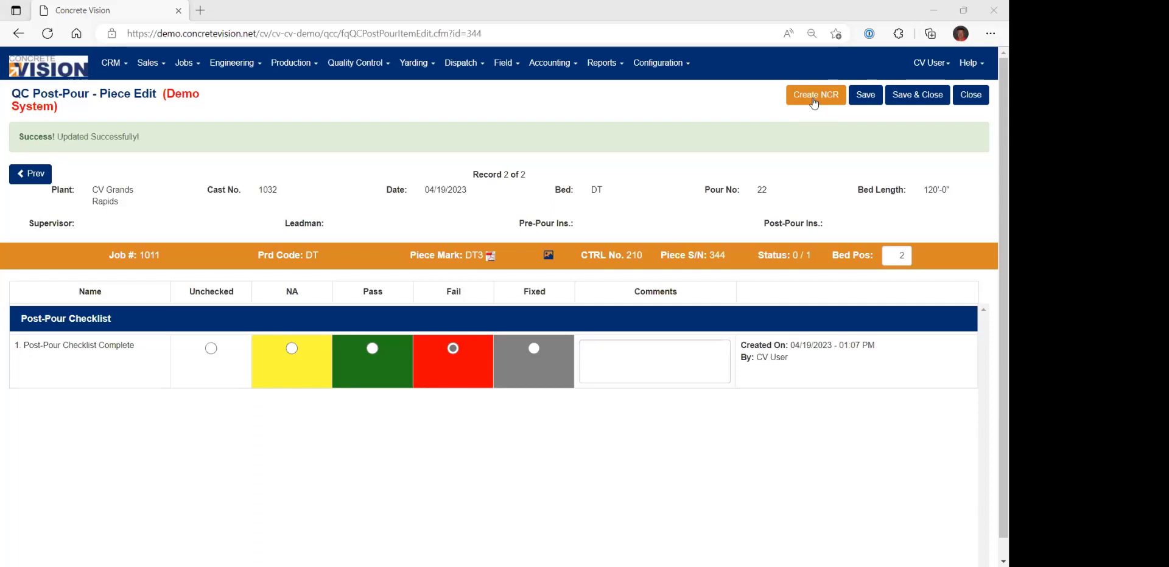
pyautogui.click(813, 99)
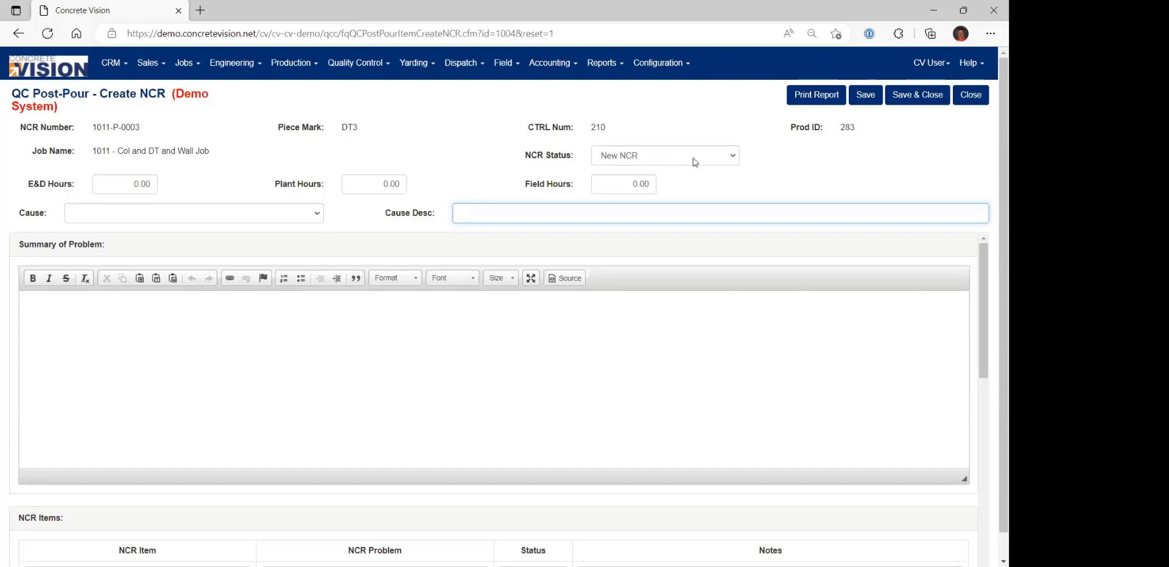
# Set the NCR's cause to Production Error with the cause description "Missing plate".
pyautogui.click(720, 161)
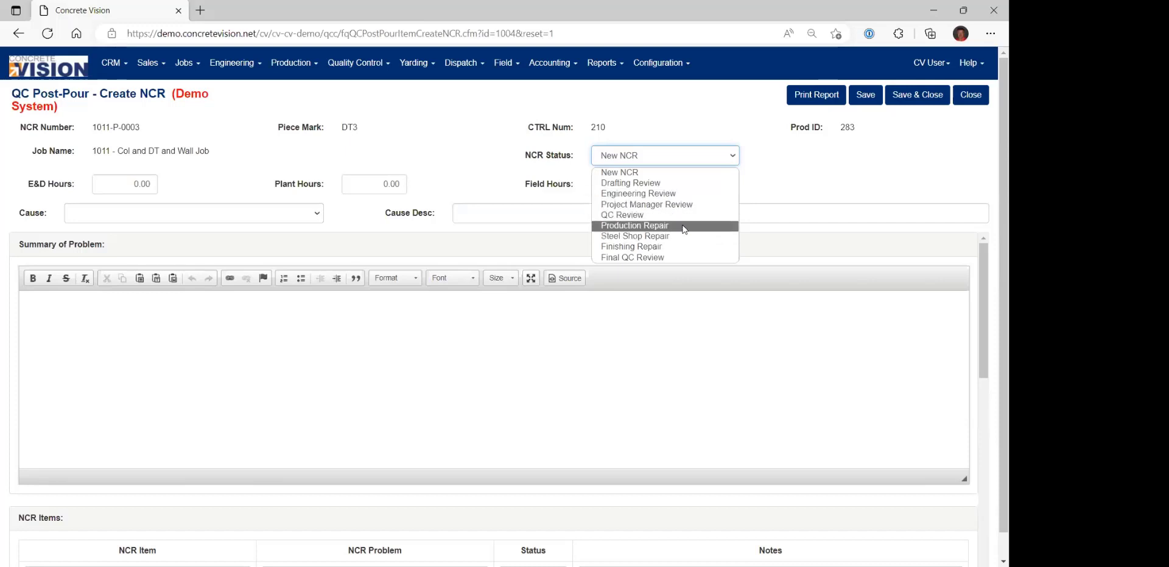
pyautogui.click(675, 116)
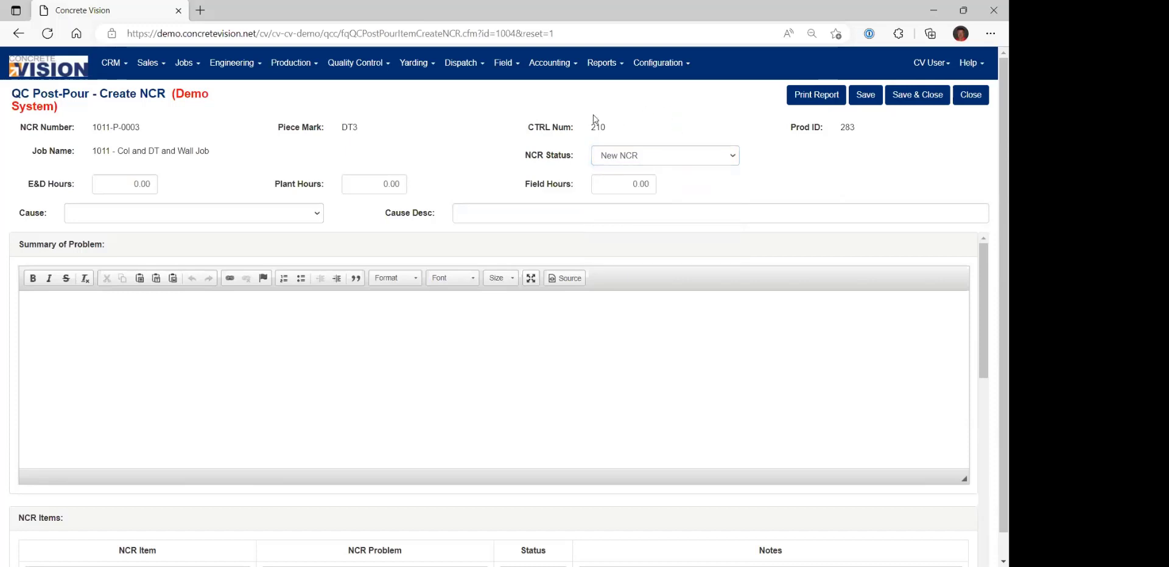
pyautogui.click(133, 215)
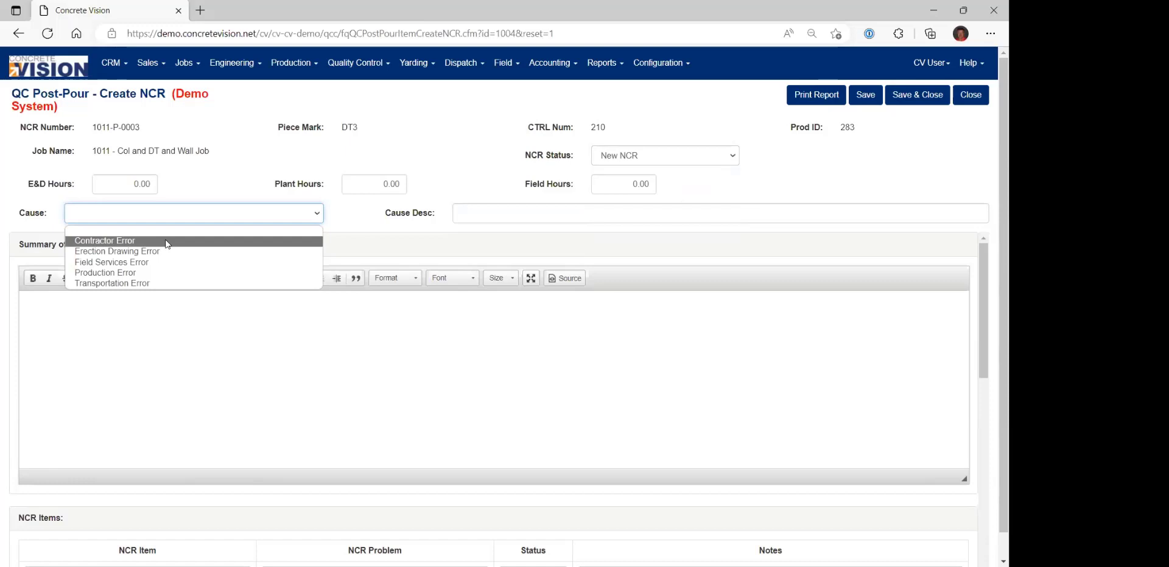
pyautogui.click(165, 272)
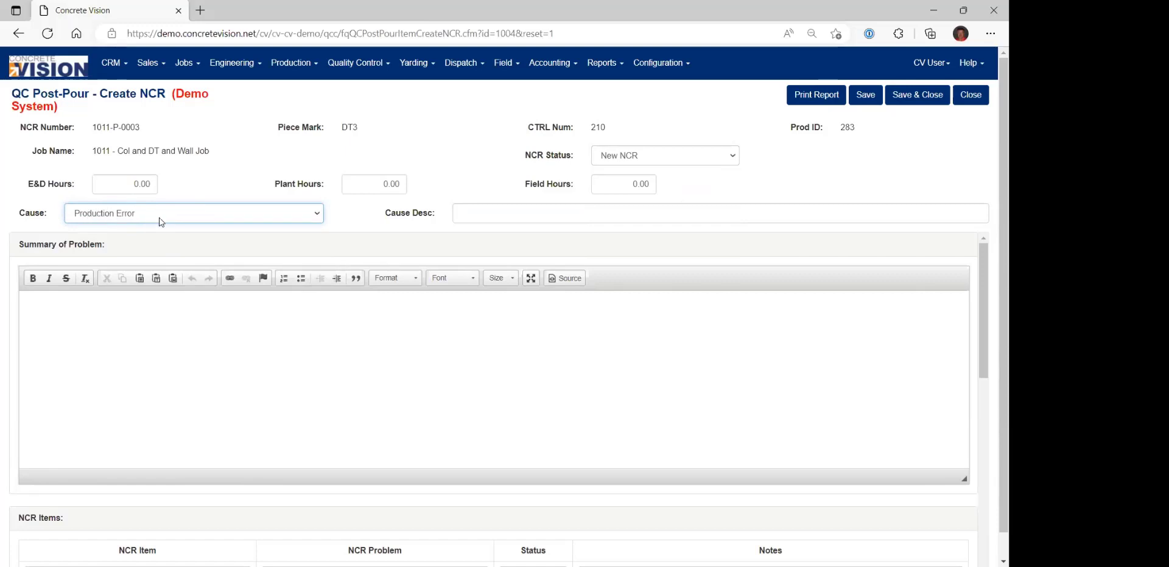
pyautogui.click(494, 214)
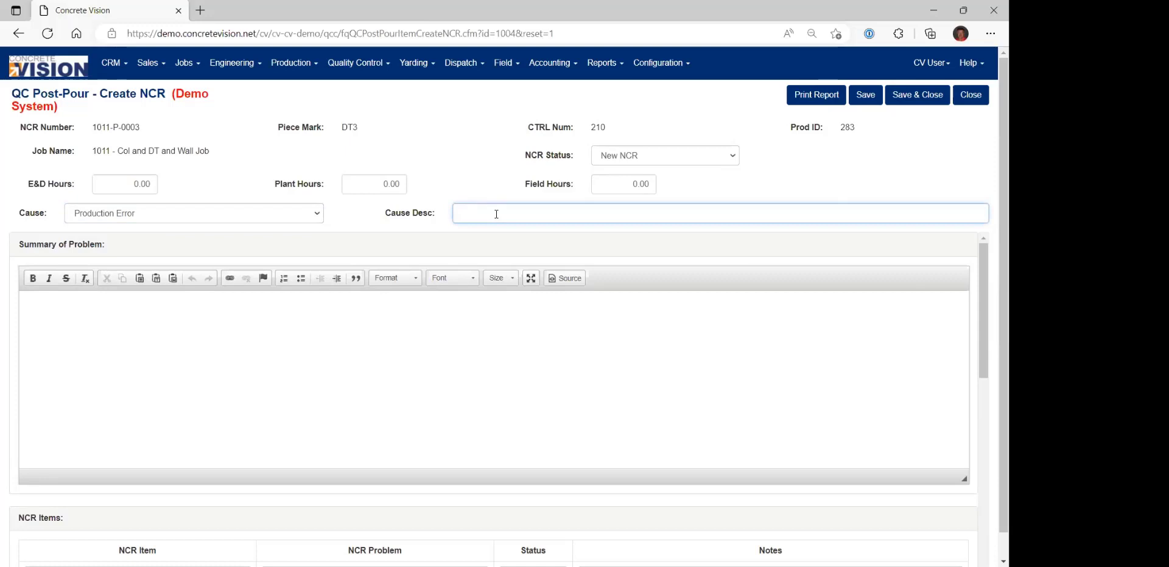
pyautogui.write('Missing plate')
# Enter "Missing plate in bottom left corner (P10" as the NCR's summary of the problem.
pyautogui.click(376, 337)
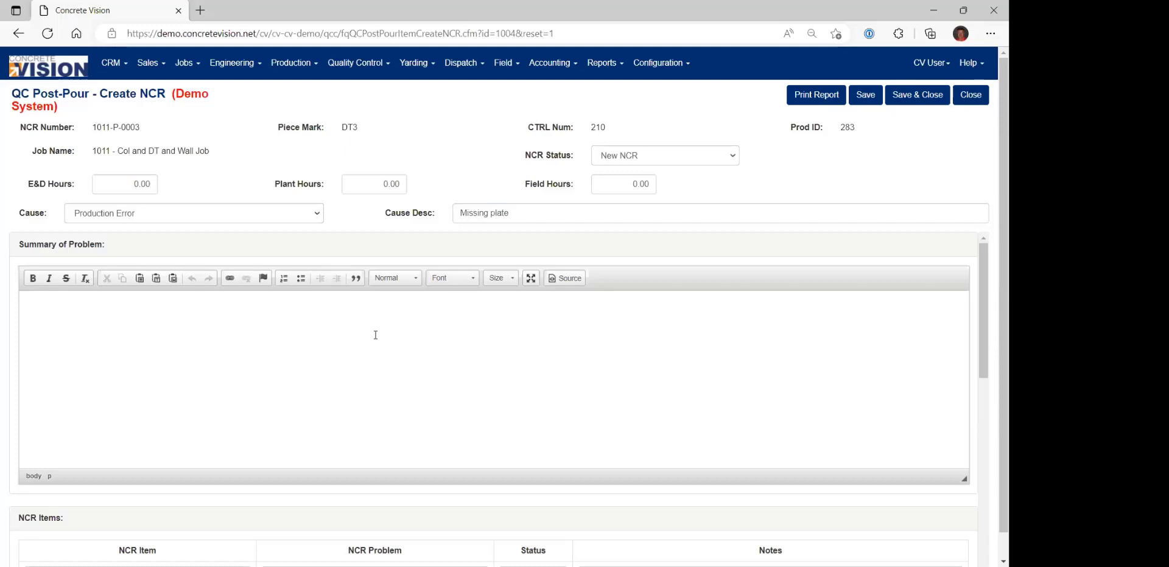
pyautogui.write('Missing plate in bottom left corner (P1')
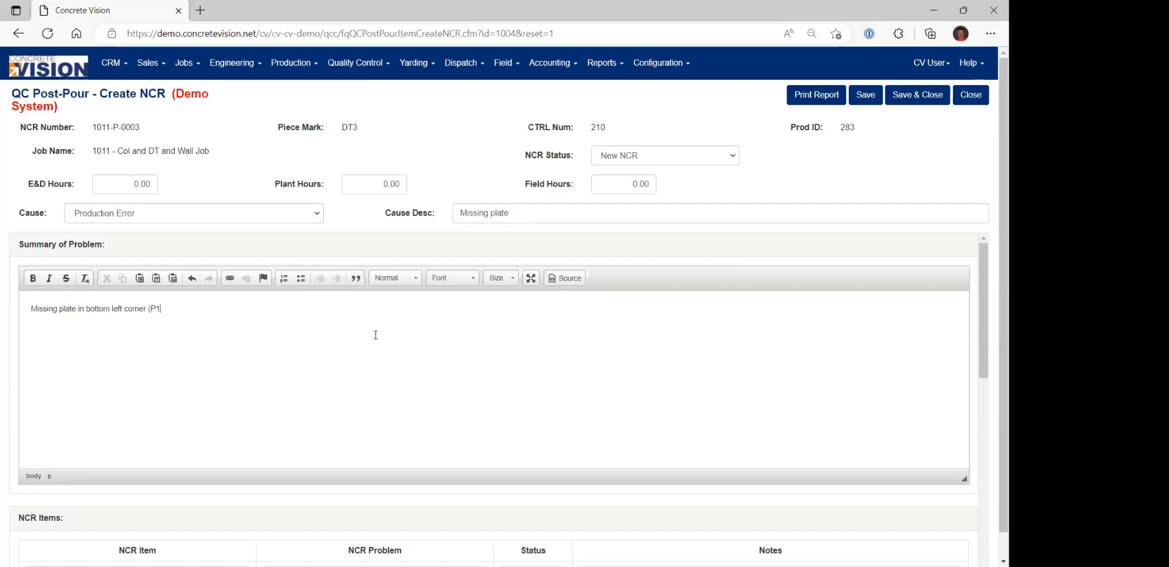
pyautogui.write('01).')
pyautogui.scroll(-4, 298, 346)
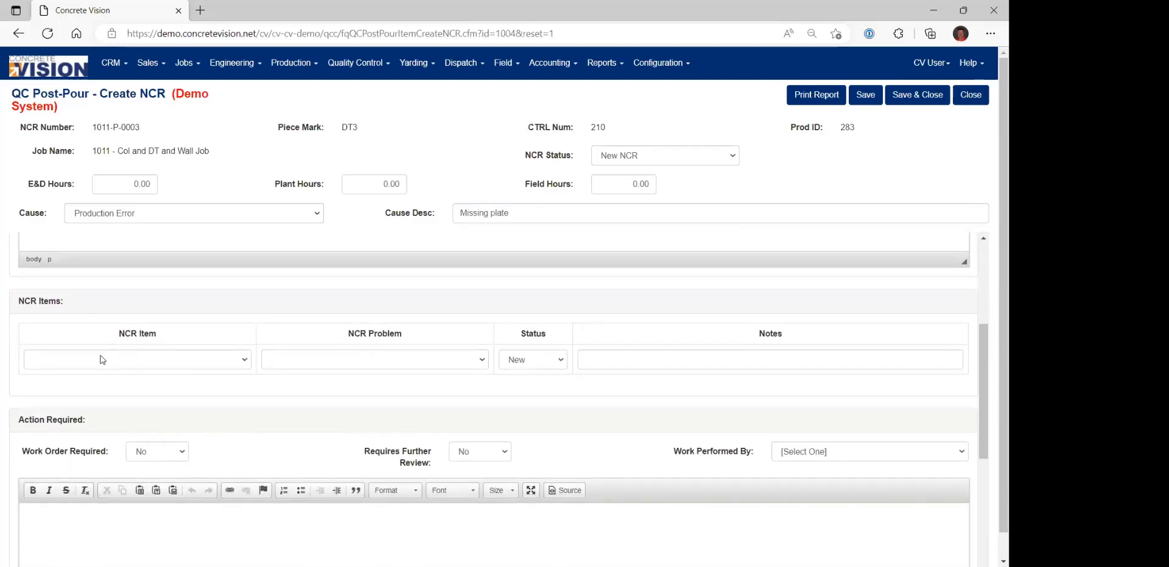
pyautogui.click(160, 362)
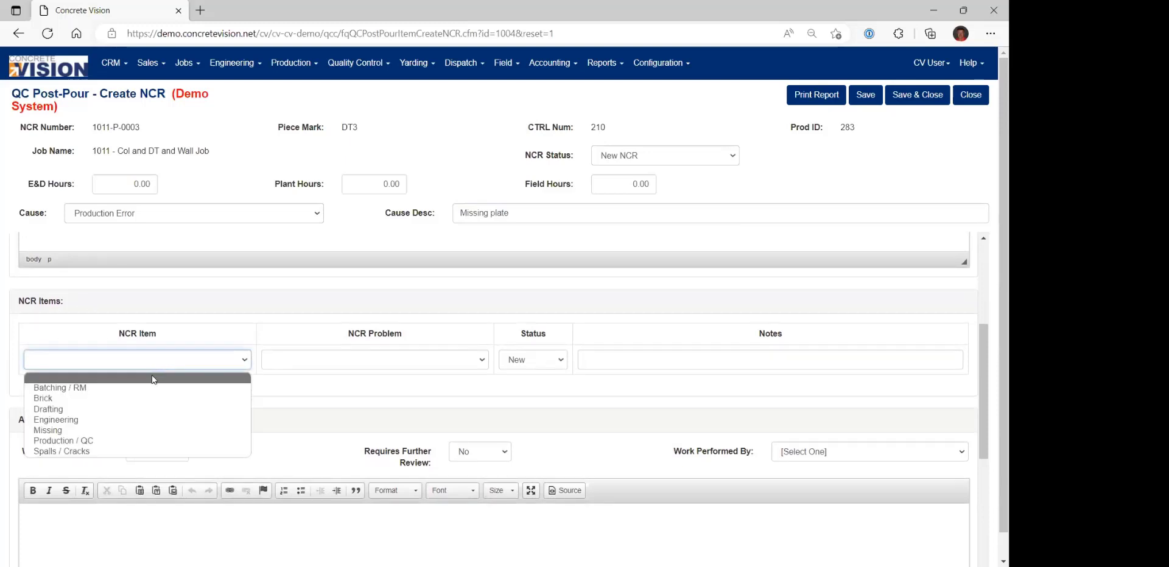
pyautogui.click(118, 420)
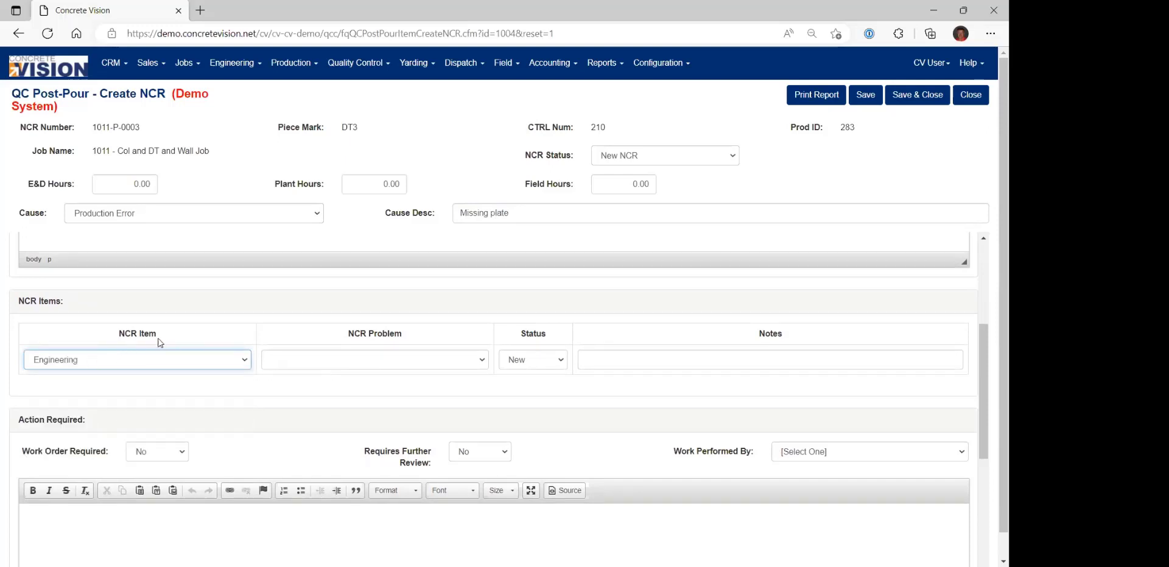
pyautogui.click(361, 367)
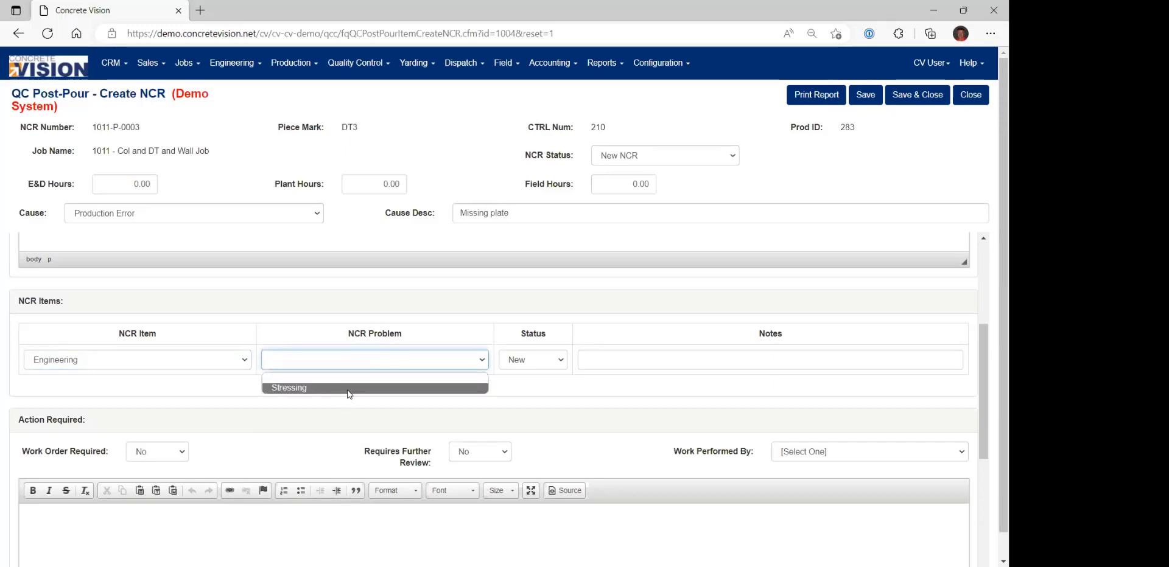
# Set the NCR item to Drafting with the problem Embed Off.
pyautogui.click(213, 361)
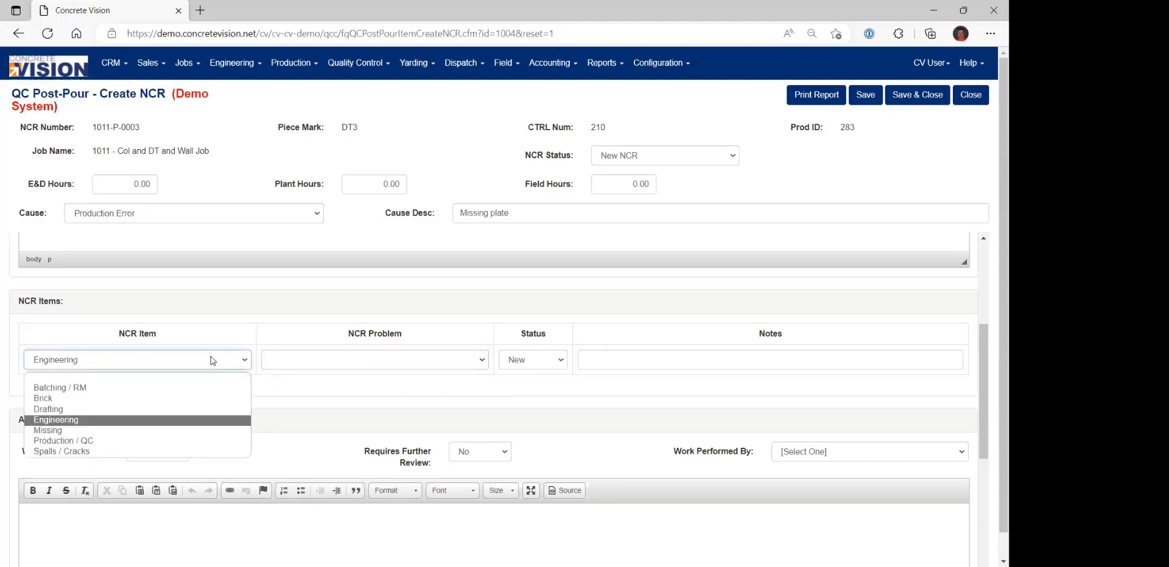
pyautogui.click(201, 407)
pyautogui.click(372, 361)
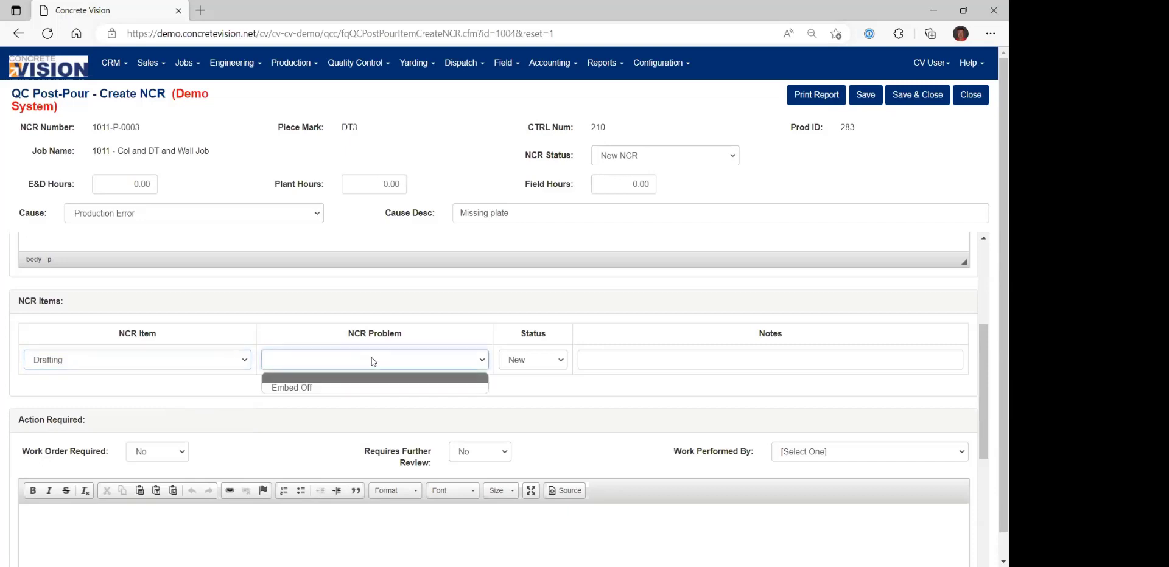
pyautogui.click(343, 387)
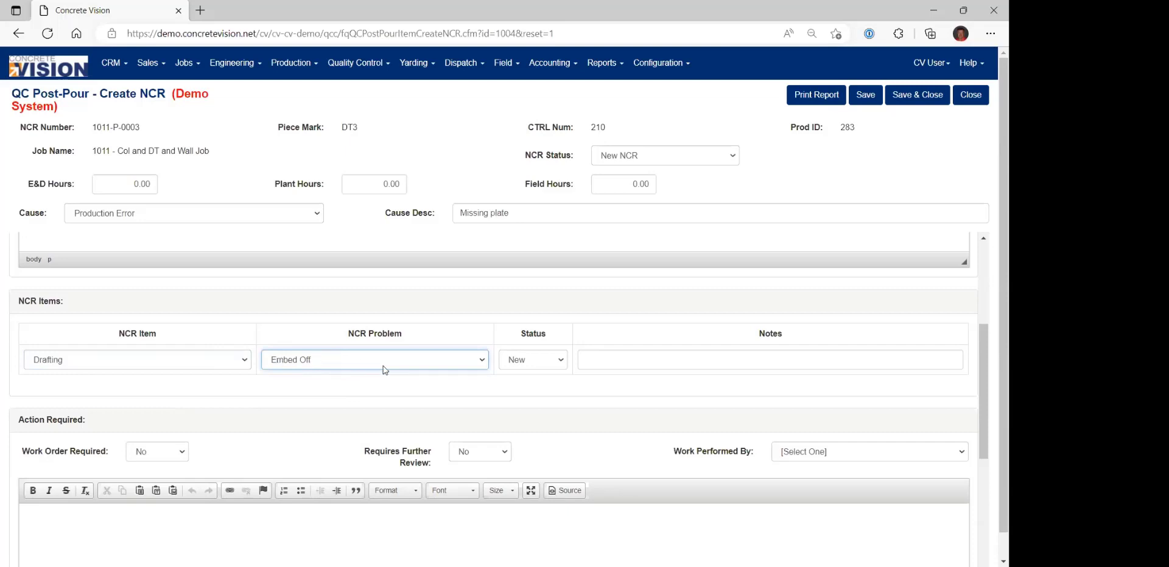
pyautogui.click(621, 363)
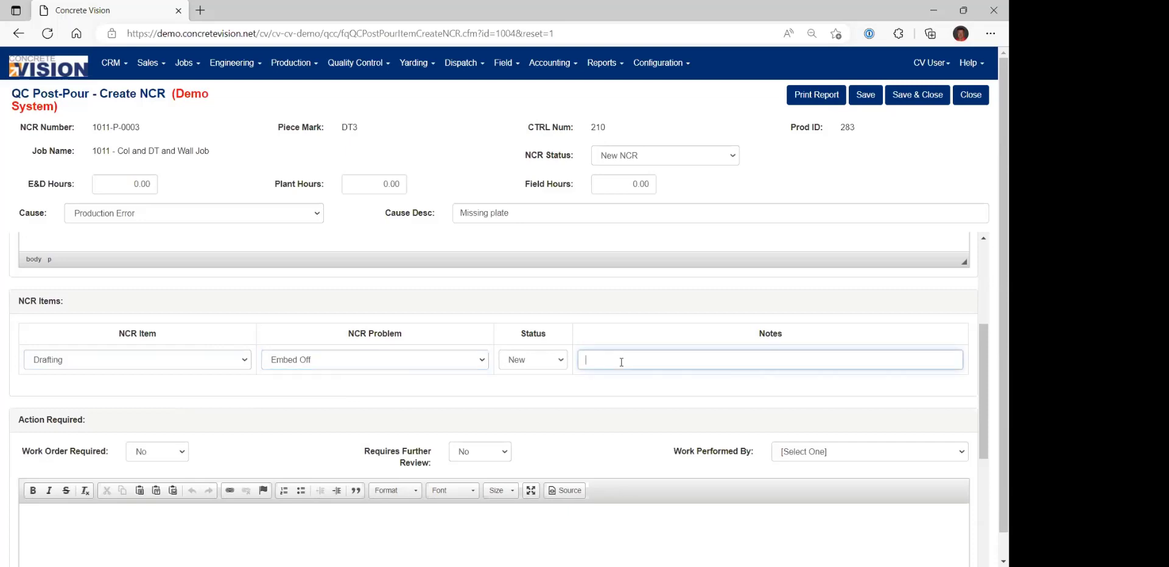
# Save and close the NCR, then save and close the failed piece's post-pour record.
pyautogui.scroll(-2, 612, 359)
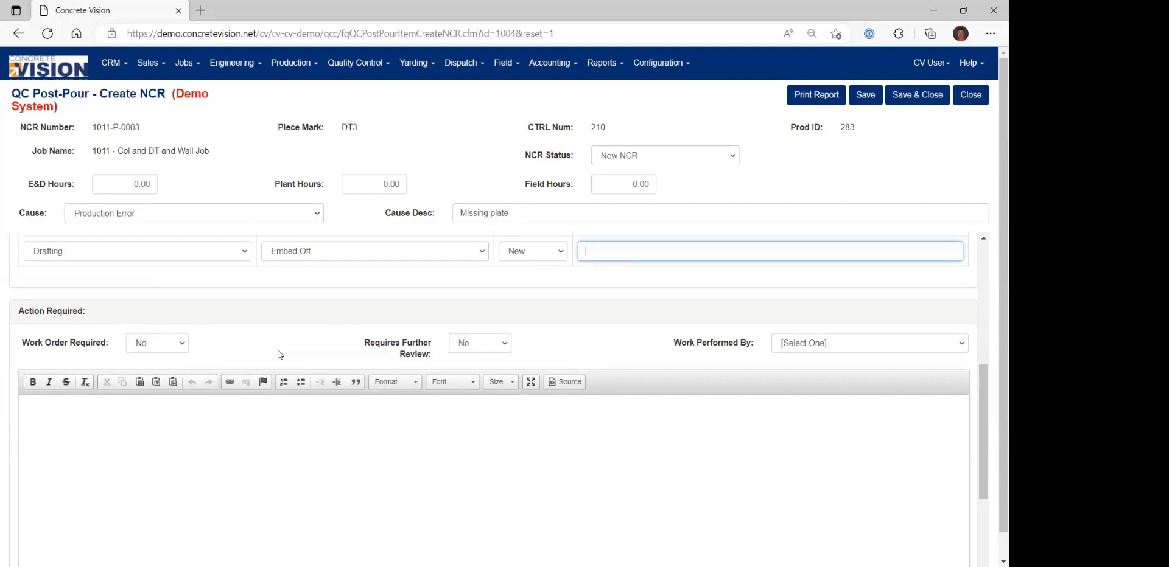
pyautogui.scroll(-1, 277, 446)
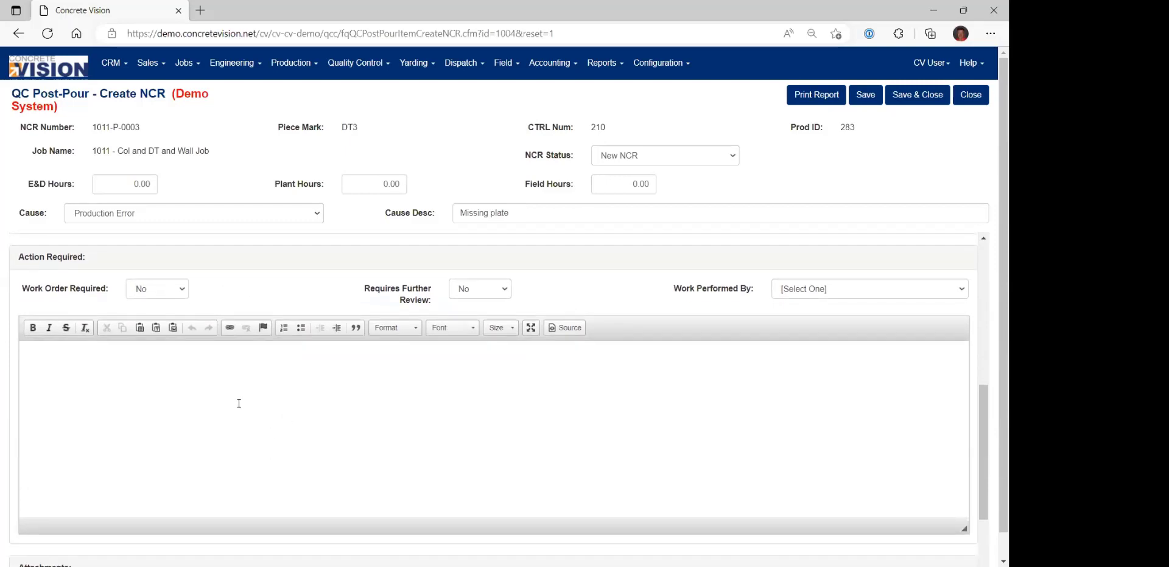
pyautogui.scroll(-3, 371, 410)
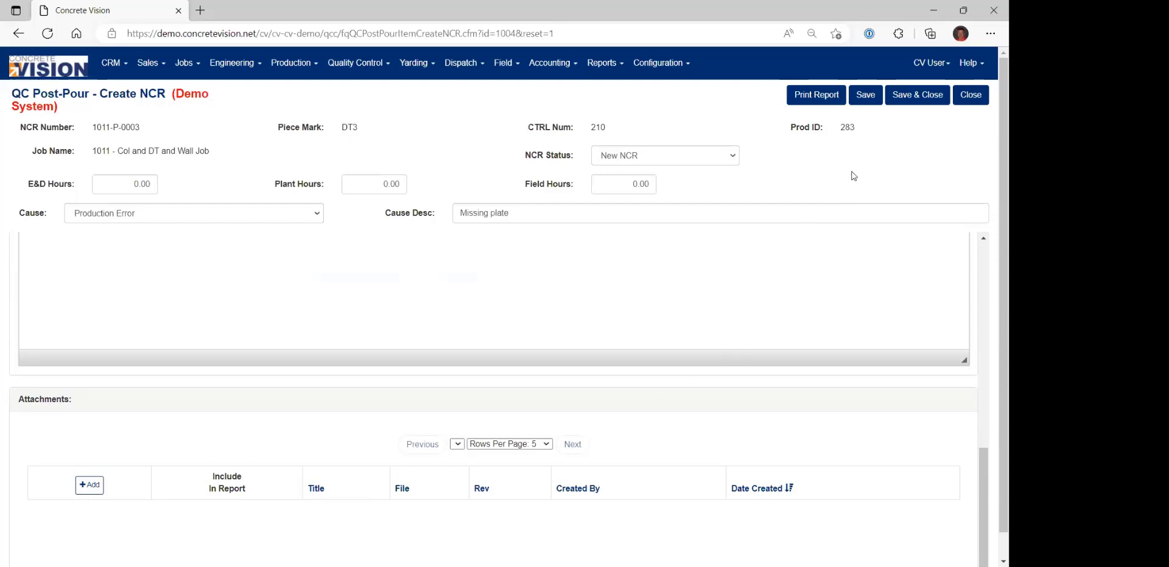
pyautogui.click(911, 97)
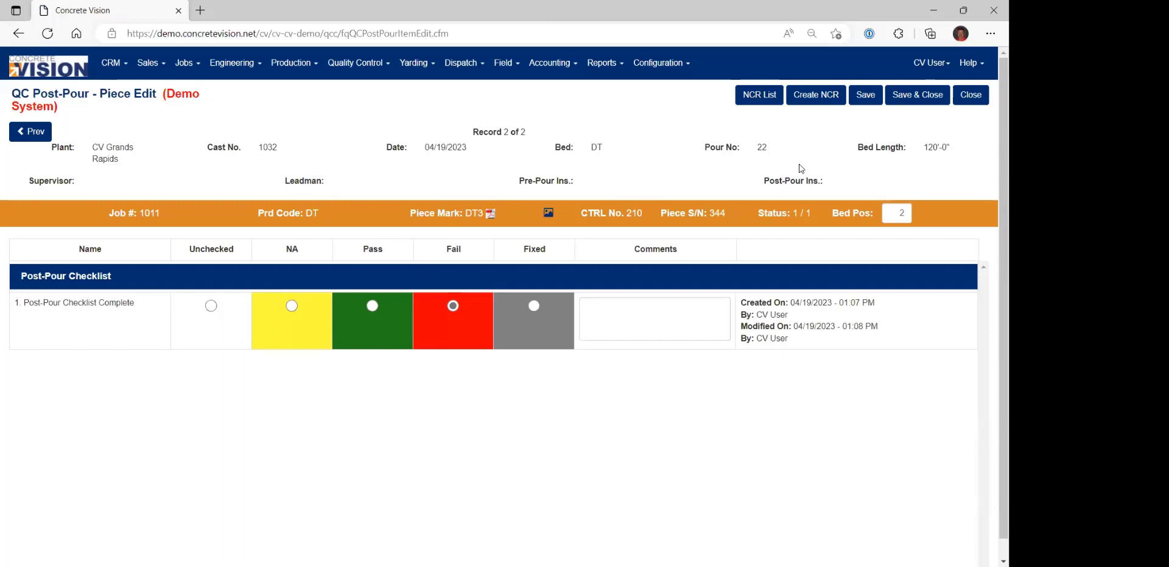
pyautogui.click(926, 98)
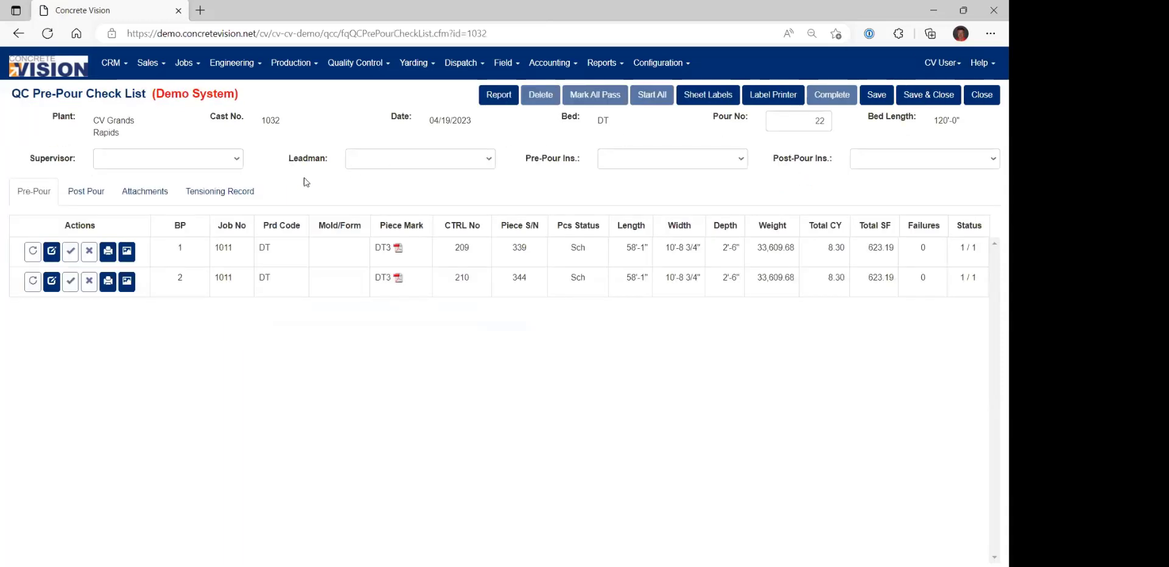
# Return to the DT bed's post-pour checklist and complete the checklists of both pieces and of the whole bed.
pyautogui.click(86, 191)
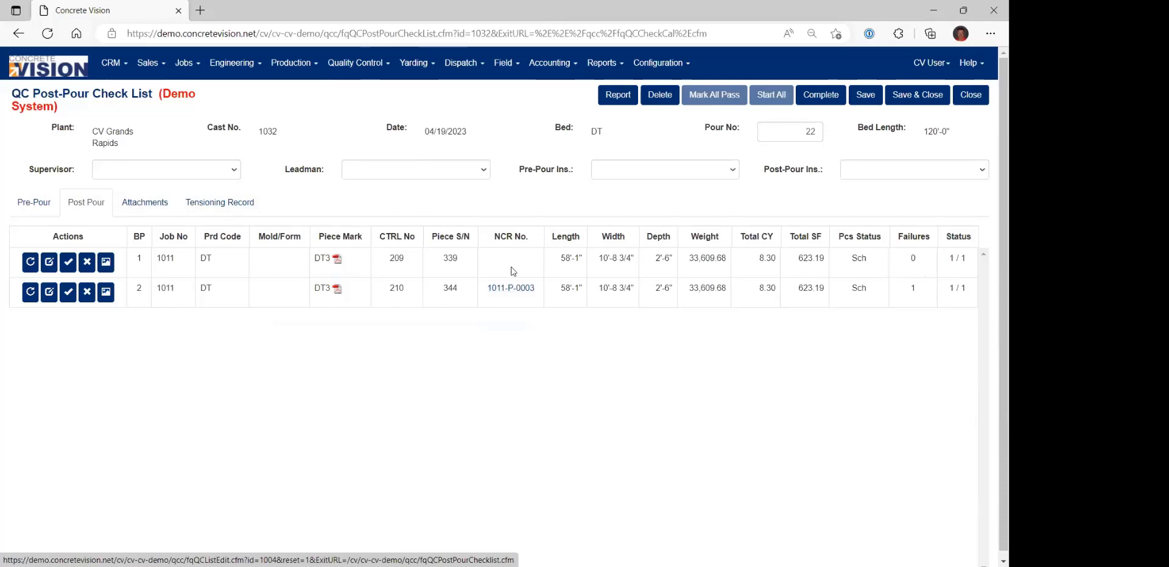
pyautogui.click(68, 262)
pyautogui.press('Return')
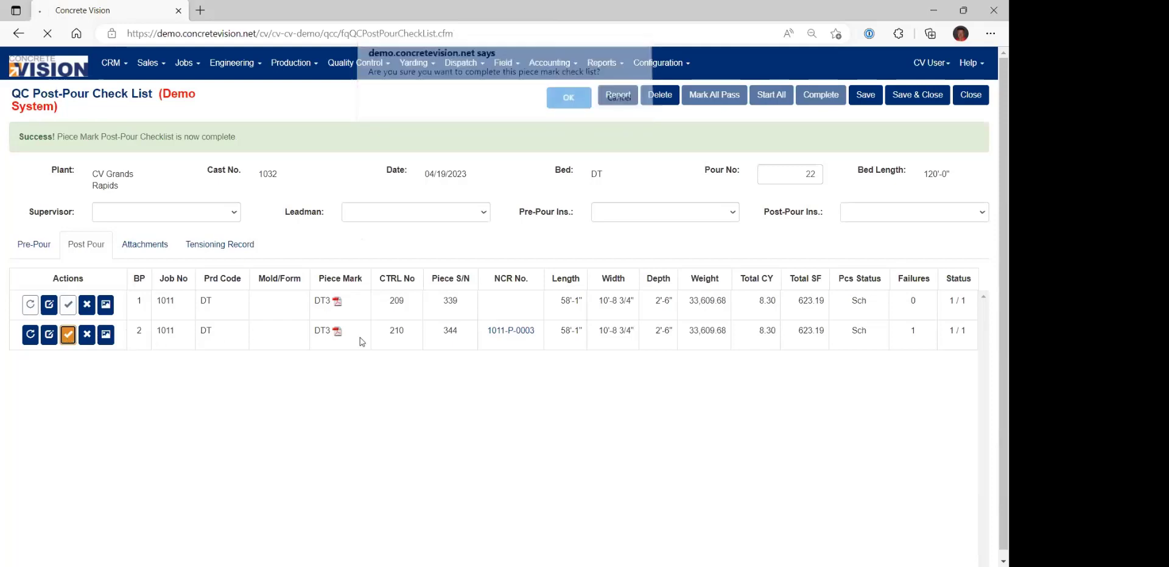
pyautogui.click(823, 97)
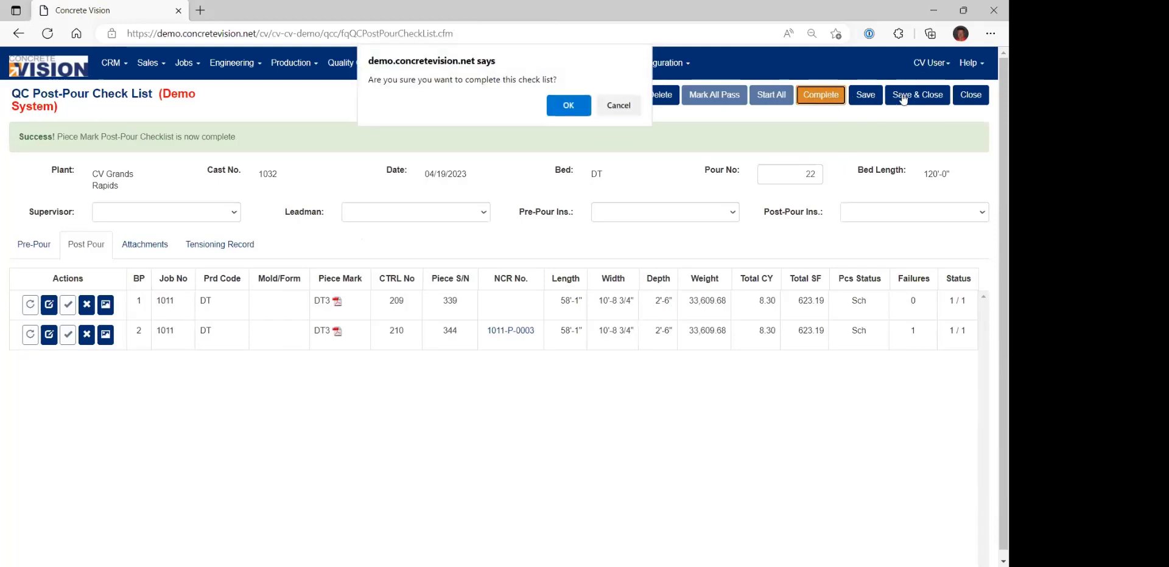
pyautogui.press('Return')
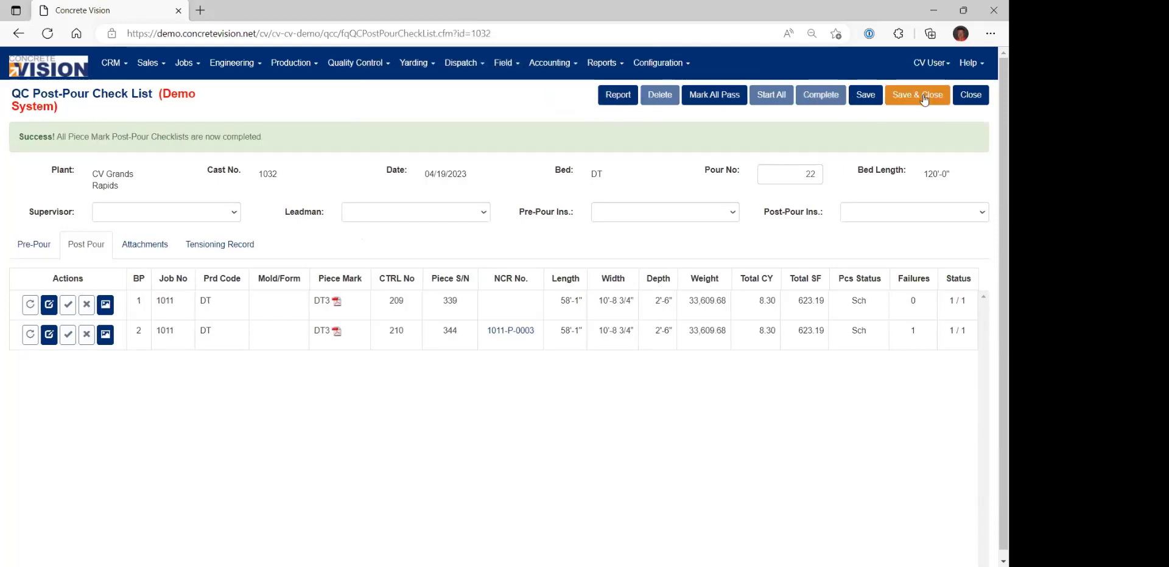
# Save and close the DT bed's post-pour checklist and review the April 19 beds in the weekly verification calendar.
pyautogui.click(922, 99)
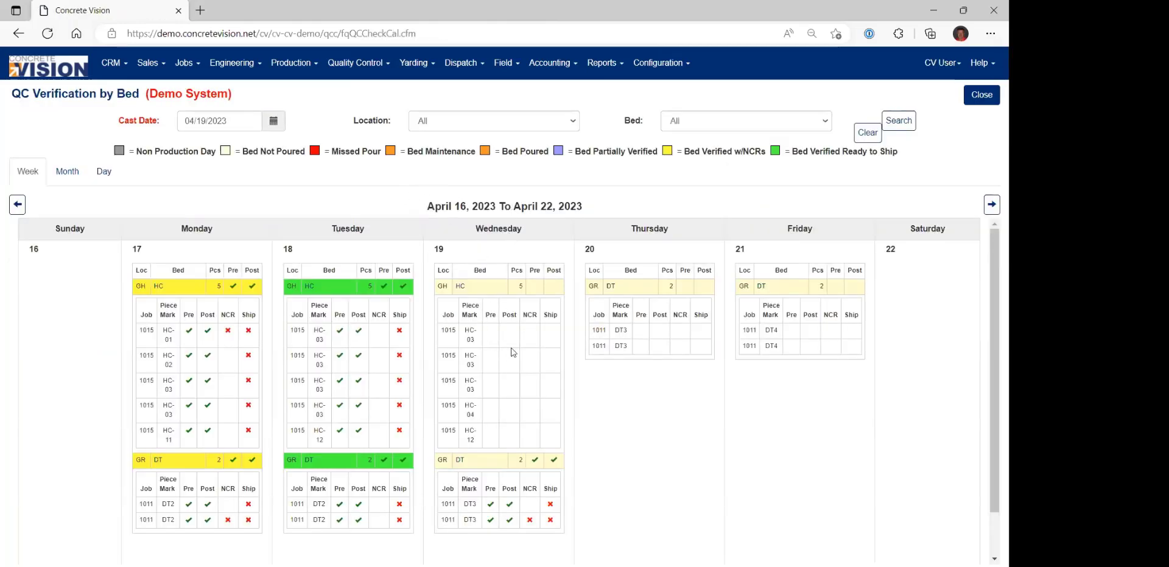
pyautogui.scroll(-1, 516, 387)
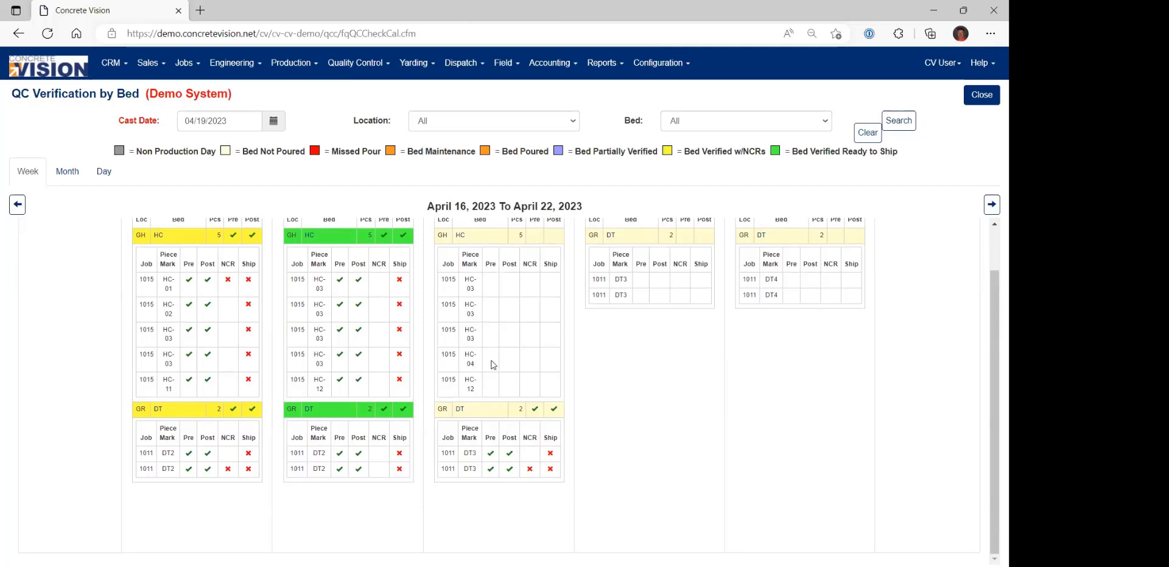
pyautogui.scroll(1, 491, 366)
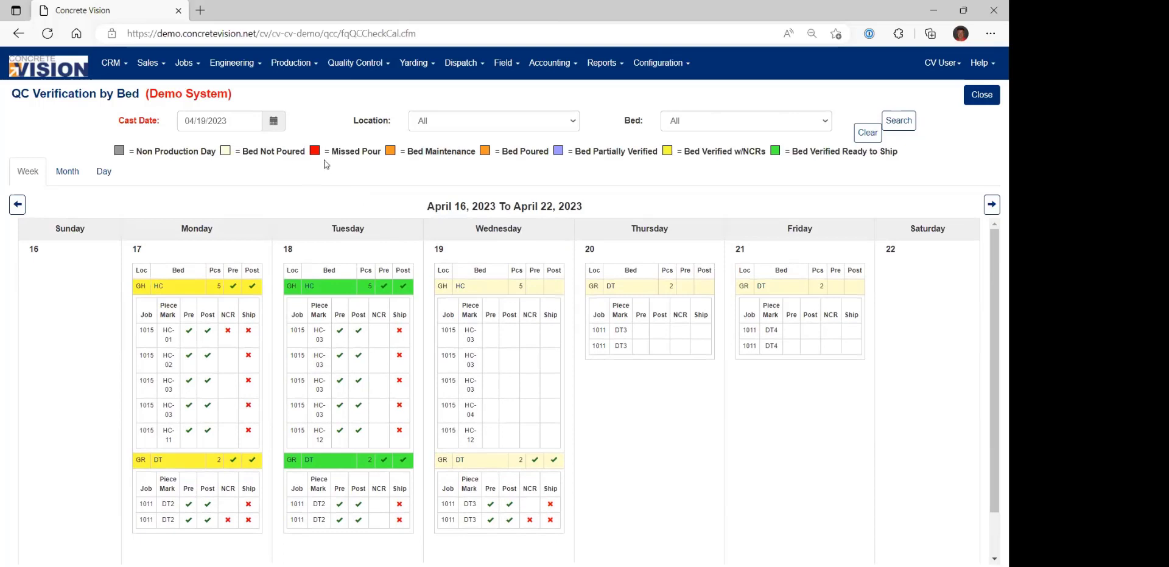
# Add a new production NCR for job 1015 - HC Job and piece HC-03 cast 04/18/2023 with control number 6.
pyautogui.click(338, 64)
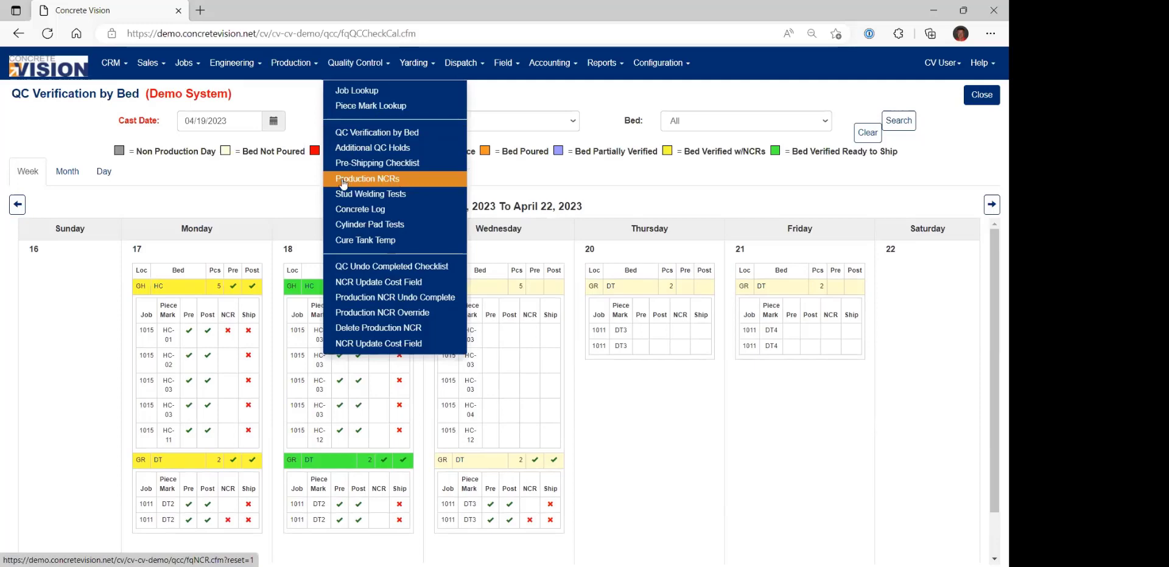
pyautogui.click(388, 183)
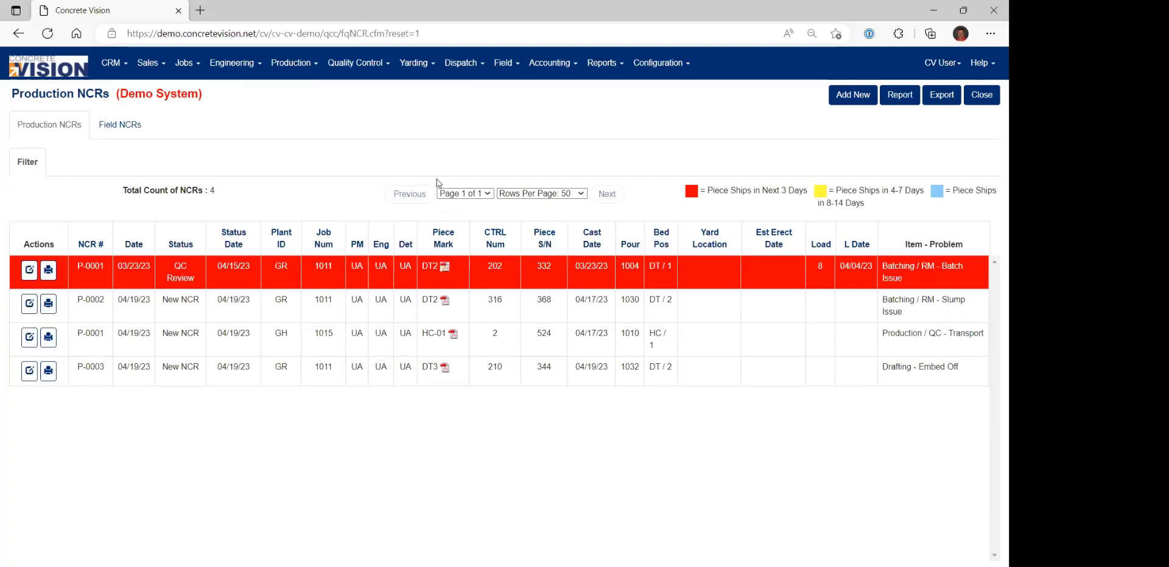
pyautogui.click(854, 96)
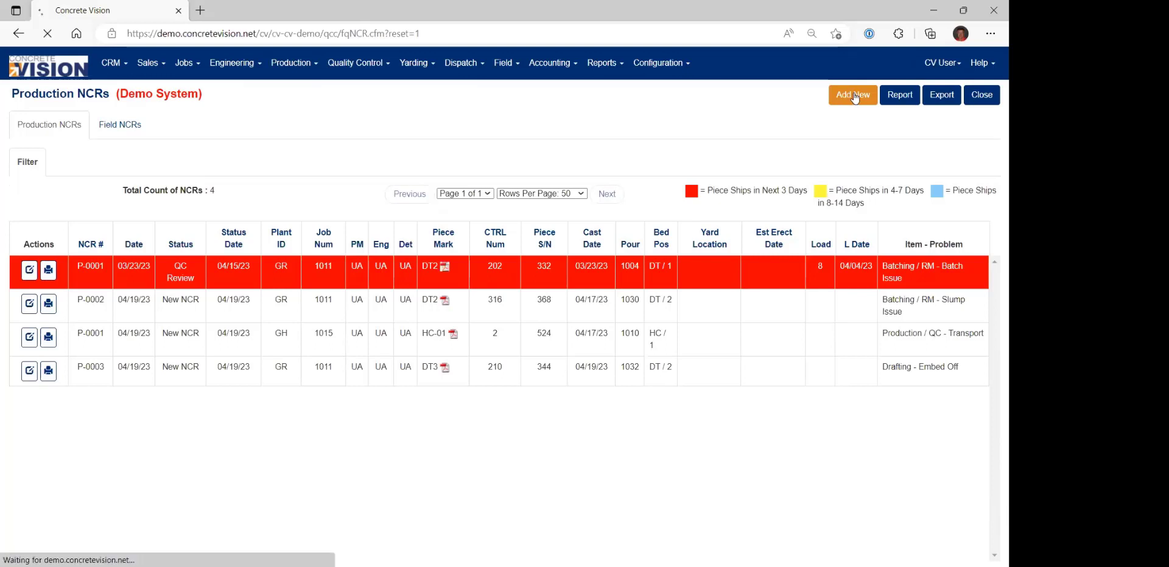
pyautogui.click(181, 173)
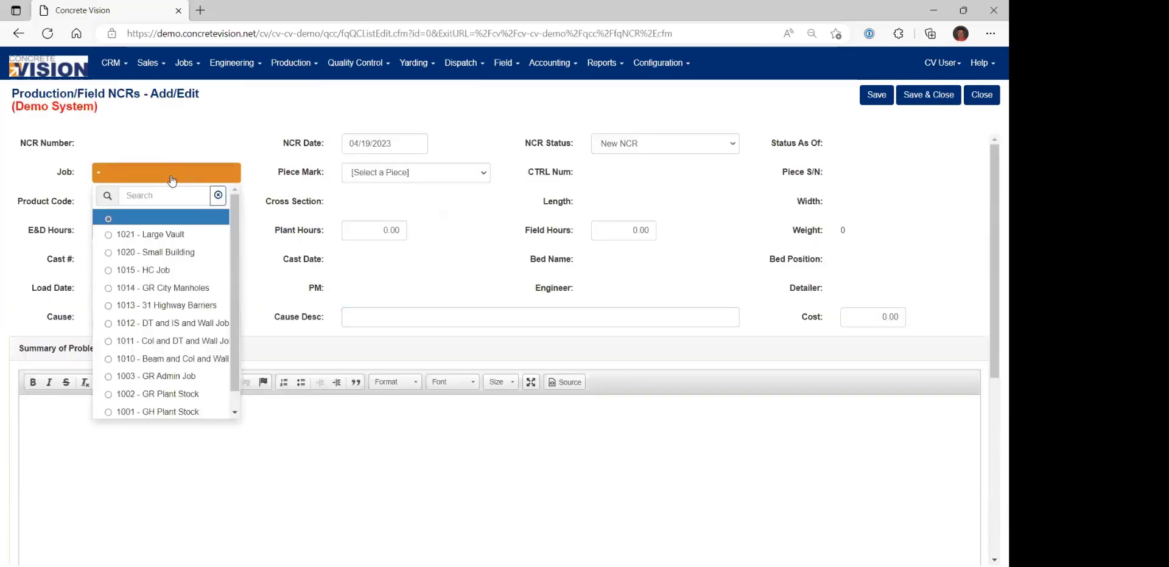
pyautogui.click(152, 274)
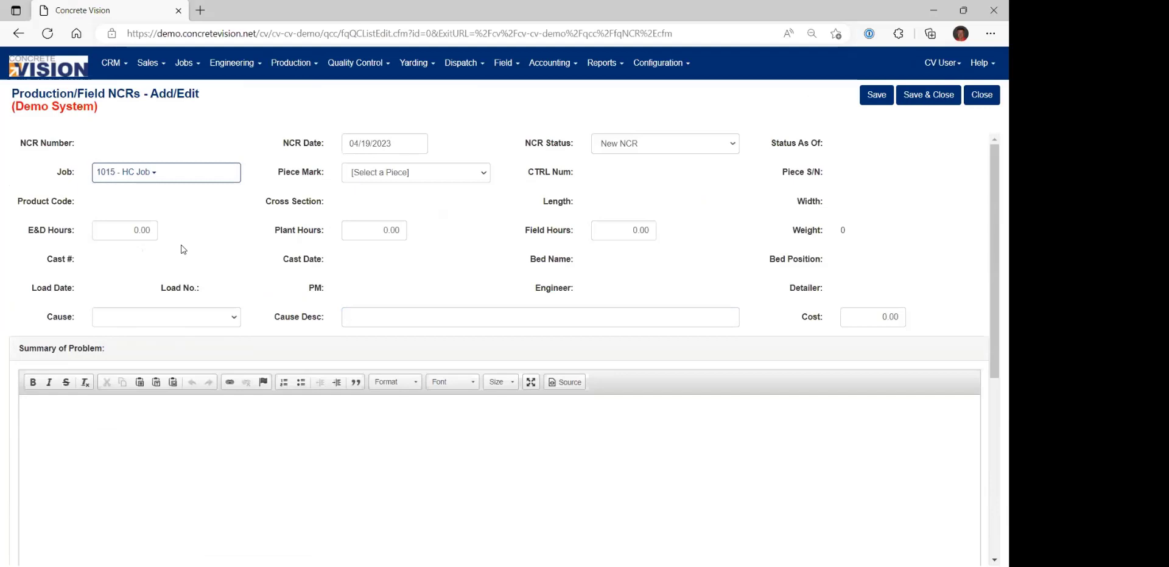
pyautogui.click(462, 174)
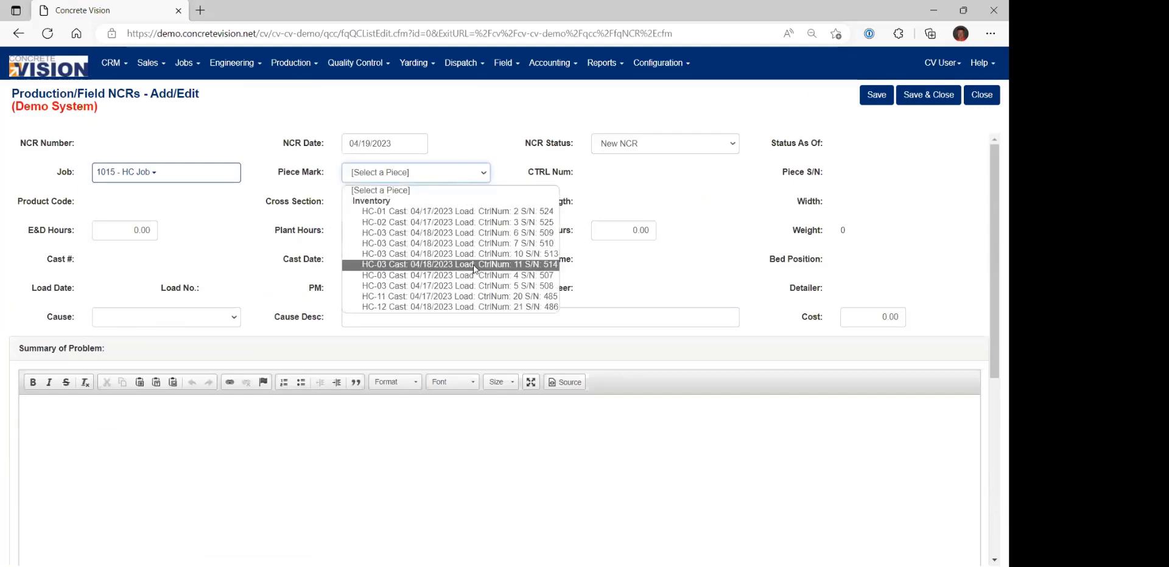
pyautogui.click(470, 233)
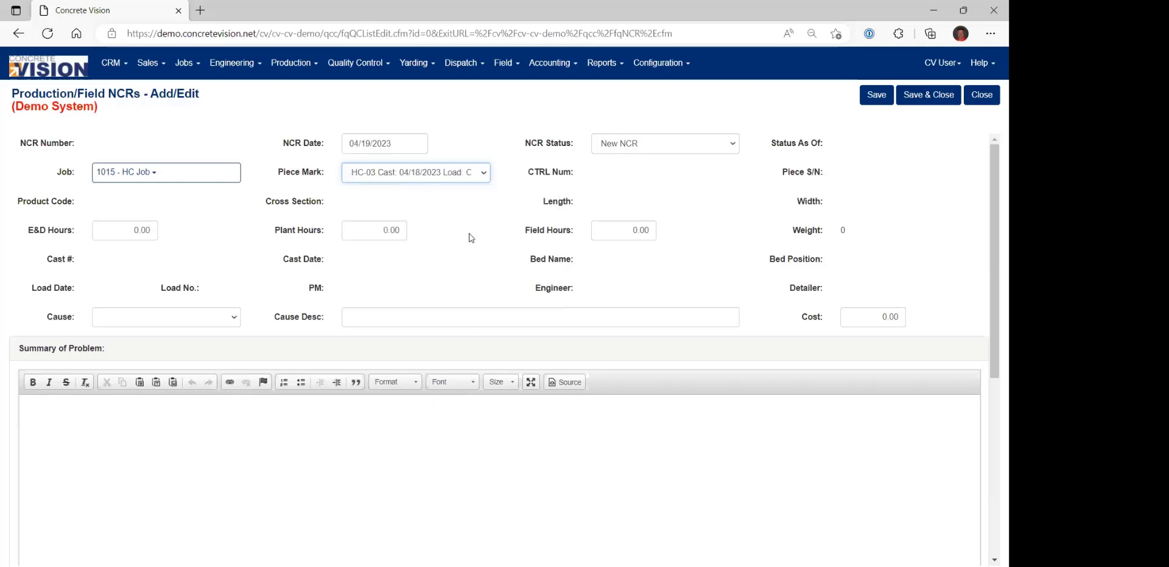
# Set the NCR's cause to Production Error with the cause description "Transport issue".
pyautogui.click(141, 317)
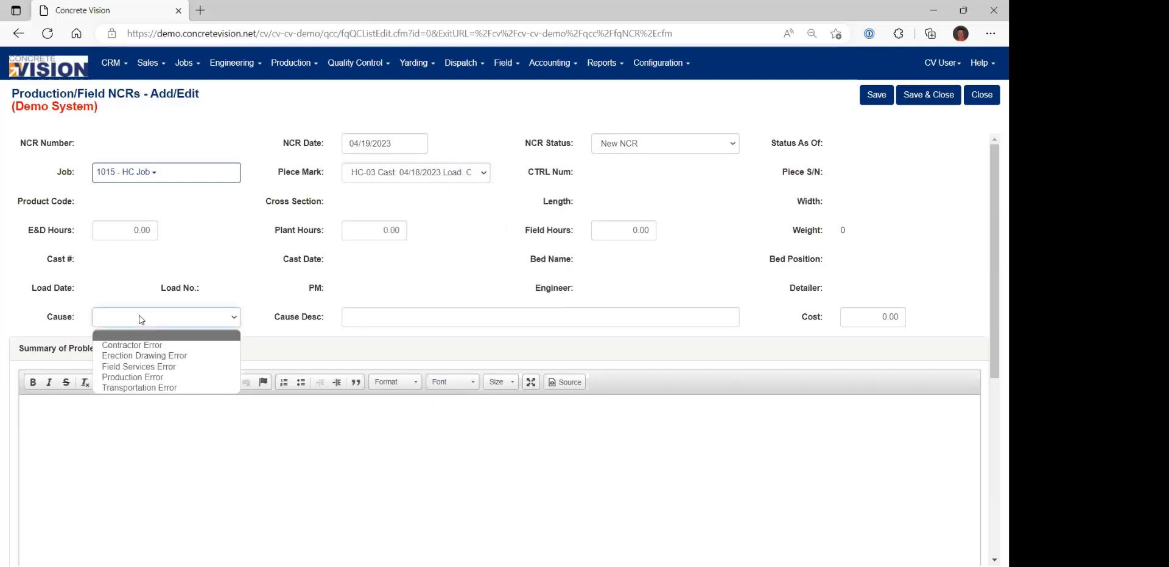
pyautogui.click(134, 376)
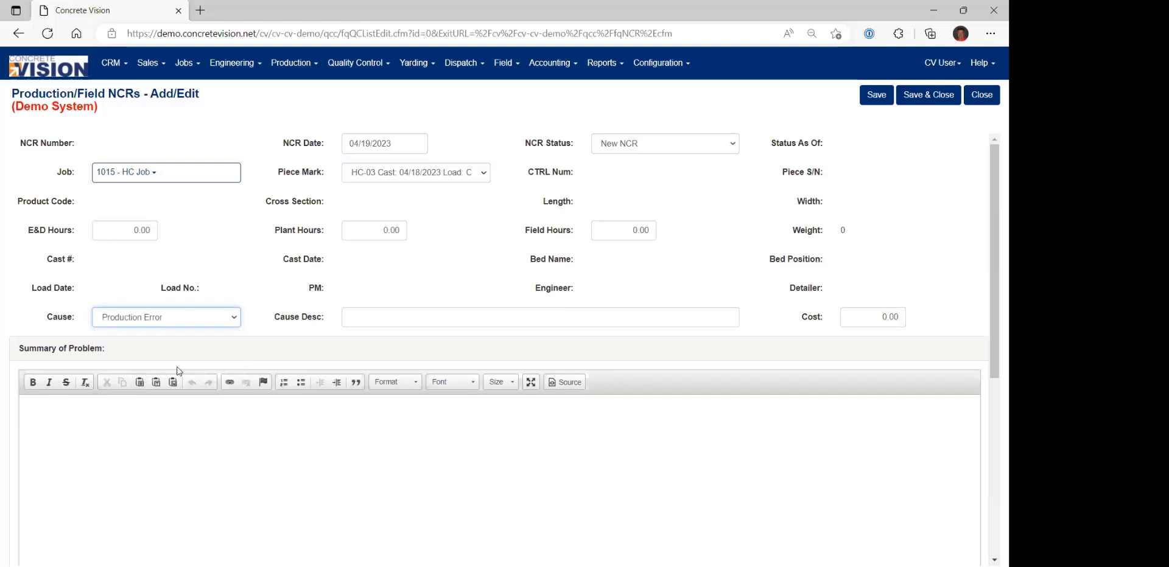
pyautogui.click(373, 316)
pyautogui.write('Tranport ero')
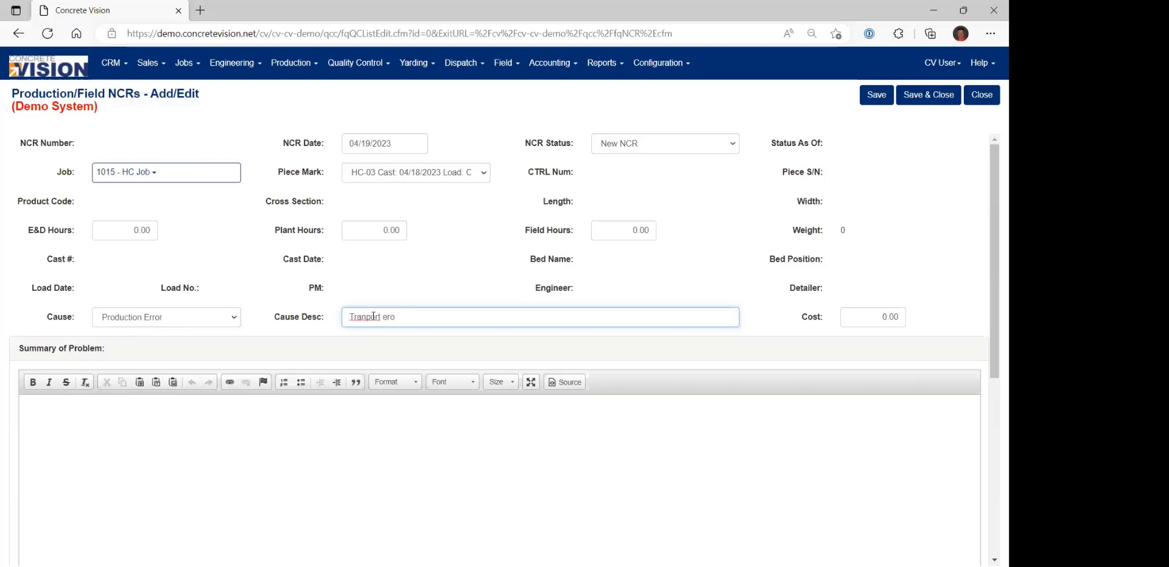
pyautogui.press('BackSpace')
pyautogui.press('BackSpace')
pyautogui.press('BackSpace')
pyautogui.press('BackSpace')
pyautogui.press('BackSpace')
pyautogui.press('BackSpace')
pyautogui.press('BackSpace')
# Enter "Piece was not tied down and fell off trailer." as the NCR's summary of the problem.
pyautogui.click(342, 441)
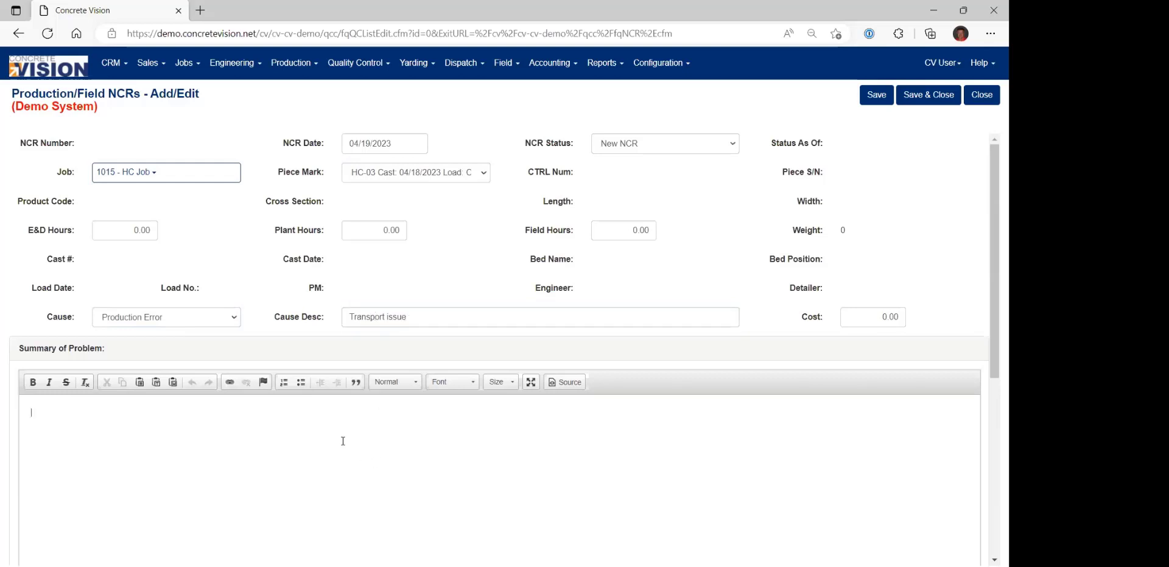
pyautogui.write('Piece wa')
pyautogui.press('BackSpace')
pyautogui.write('was')
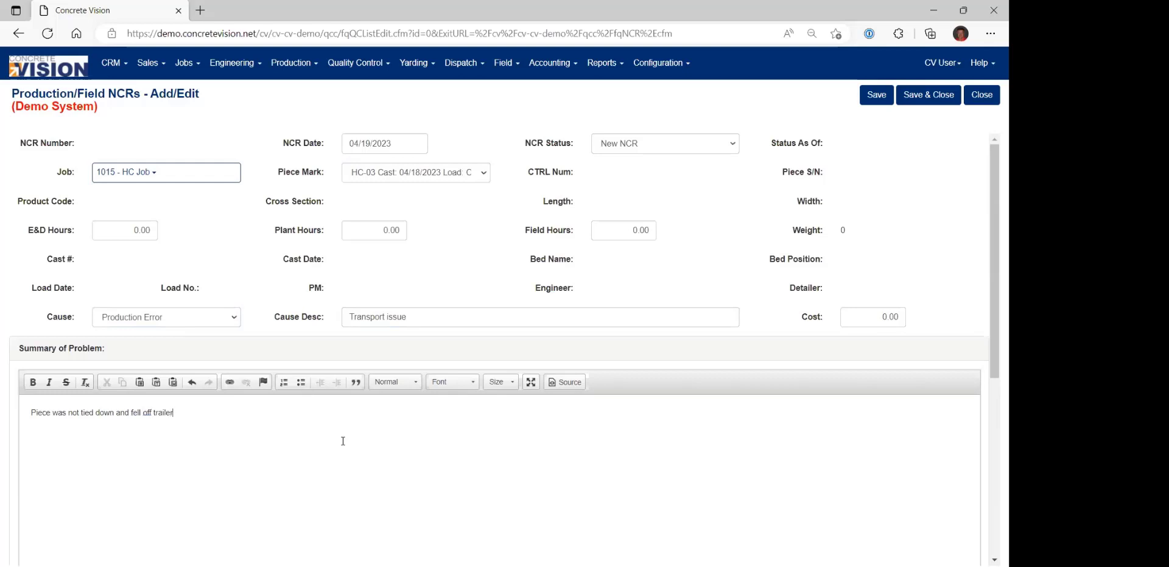
# Set the NCR item to Production / QC with the problem Transport, and save and close the NCR.
pyautogui.scroll(-3, 327, 441)
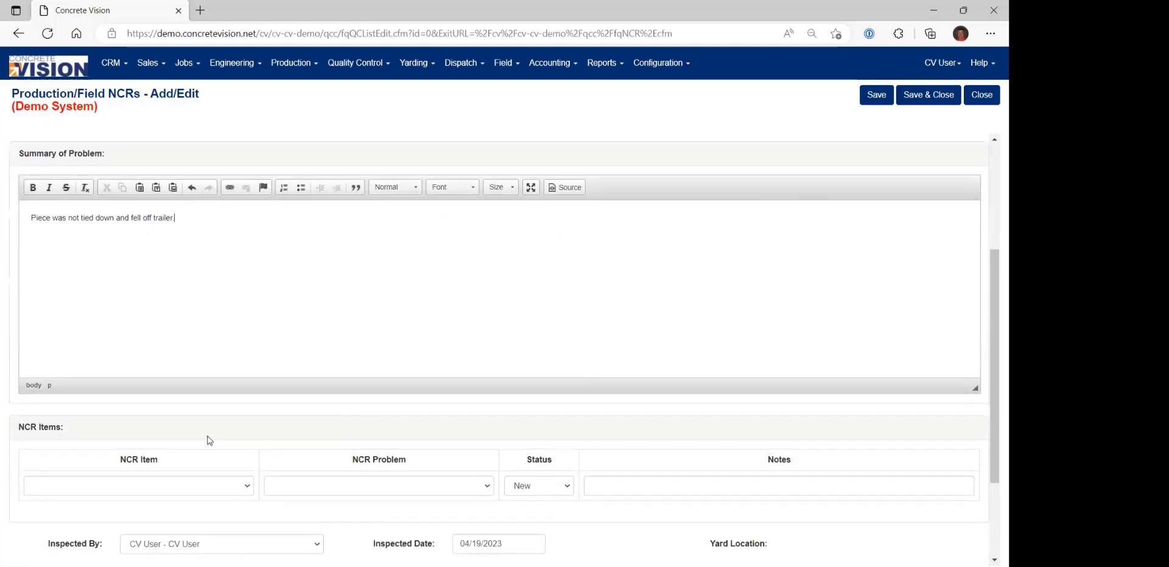
pyautogui.click(157, 487)
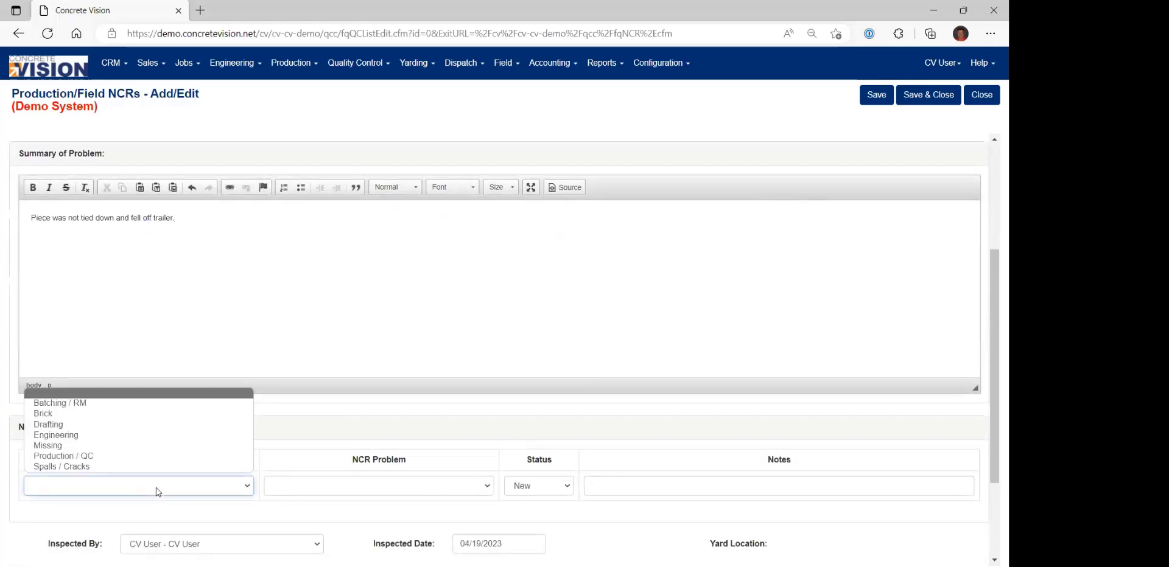
pyautogui.click(137, 456)
pyautogui.click(364, 492)
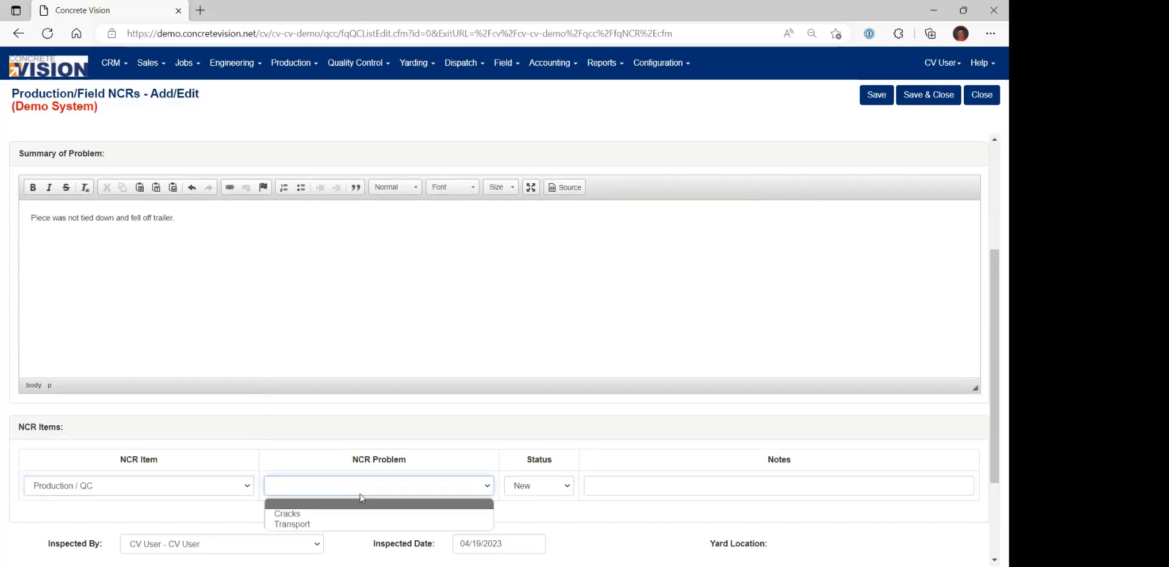
pyautogui.click(339, 524)
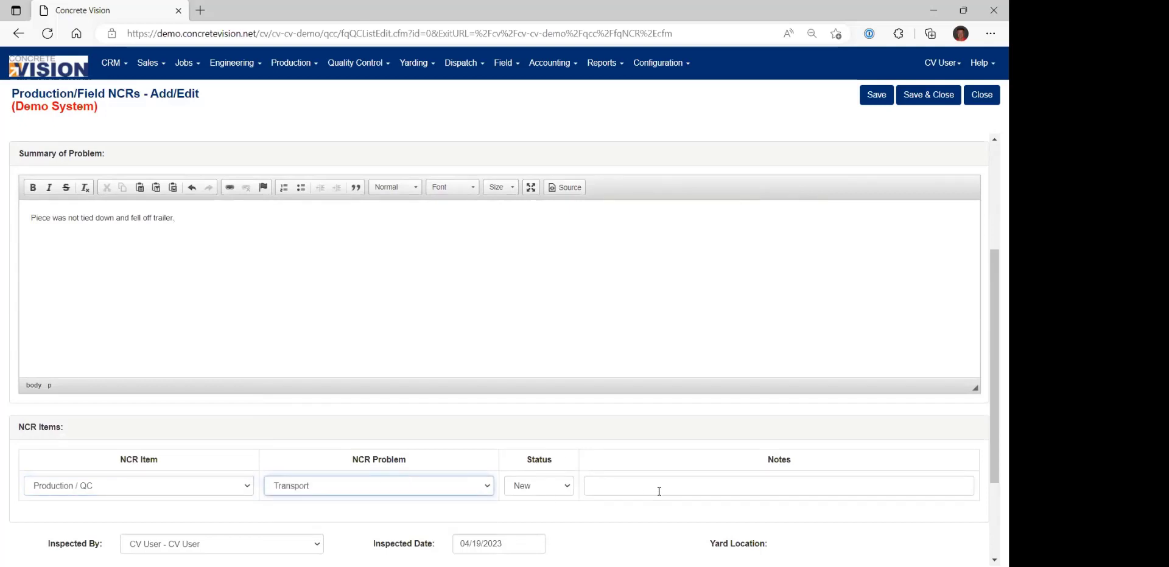
pyautogui.scroll(-2, 665, 491)
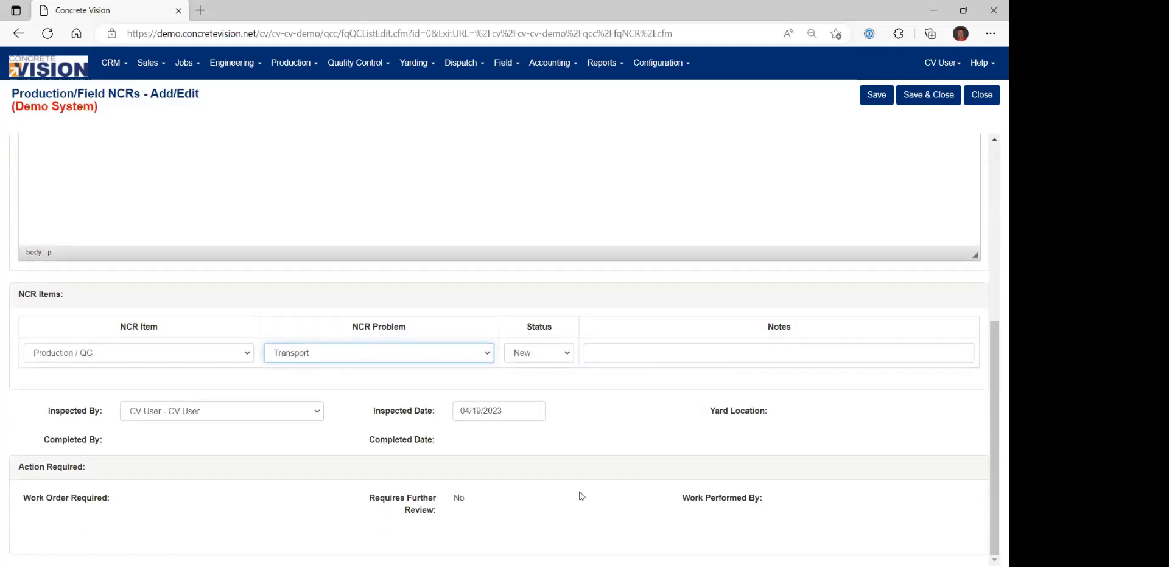
pyautogui.click(924, 98)
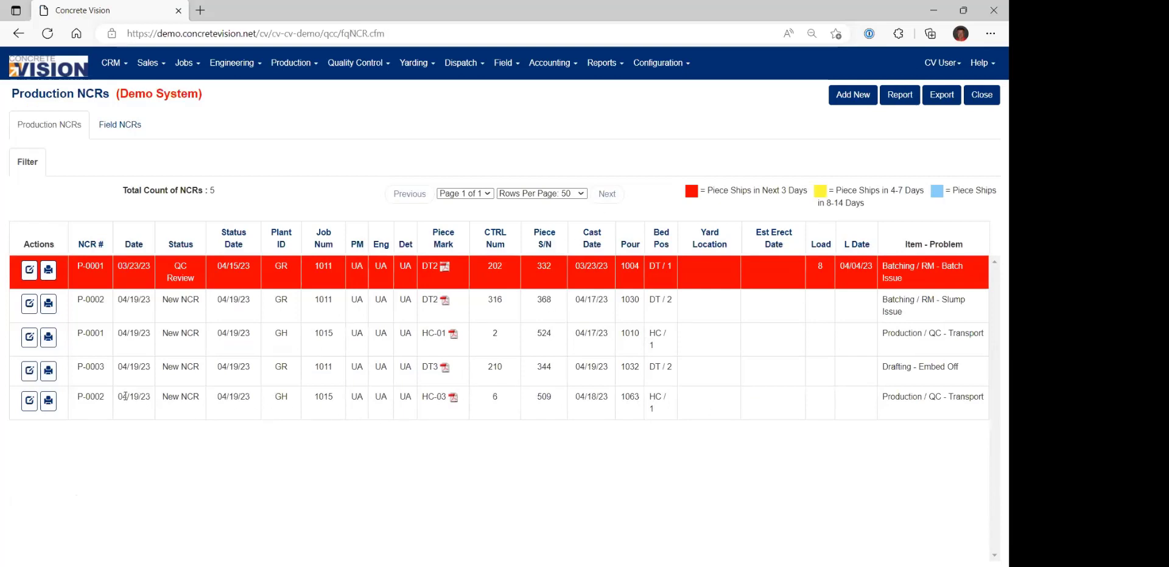
# Check the new HC-03 entry in the production NCR list and inspect the list's status filter.
pyautogui.moveTo(131, 396); pyautogui.dragTo(405, 393)
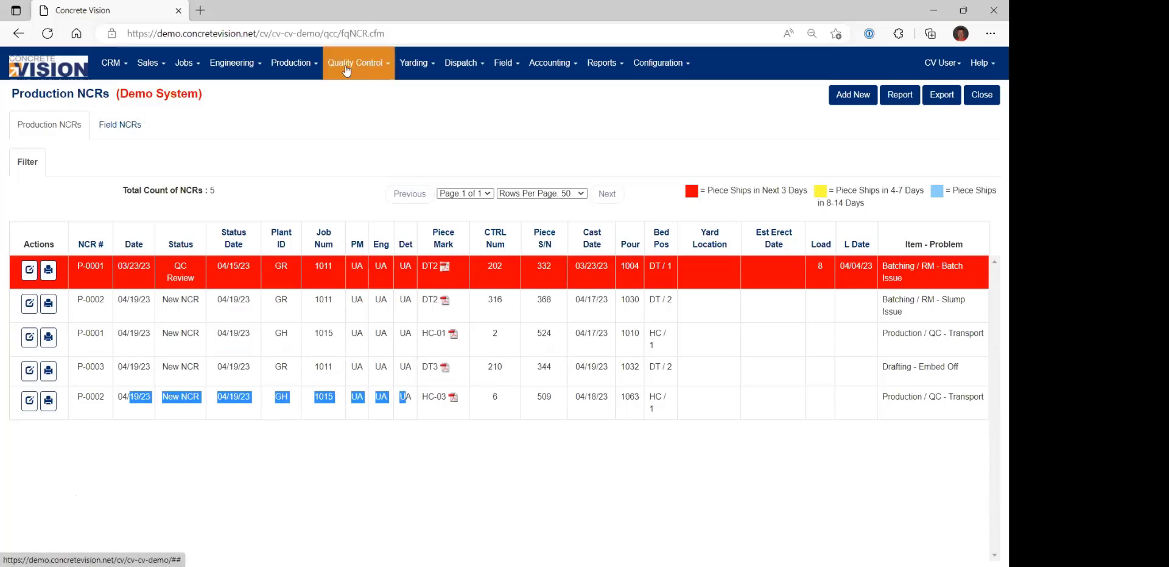
pyautogui.click(87, 204)
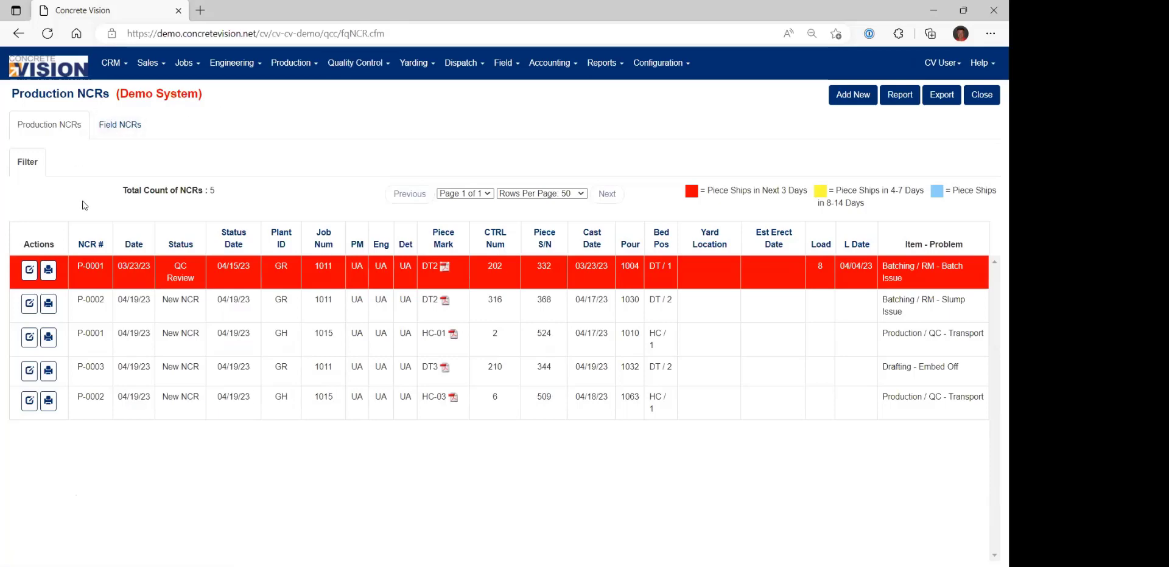
pyautogui.click(27, 163)
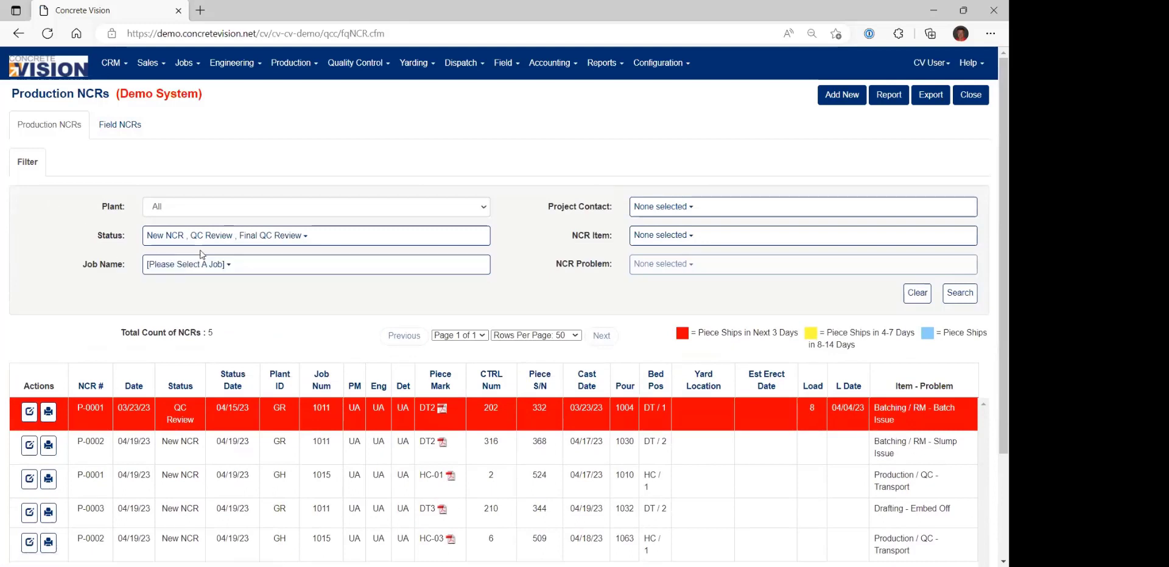
pyautogui.click(232, 244)
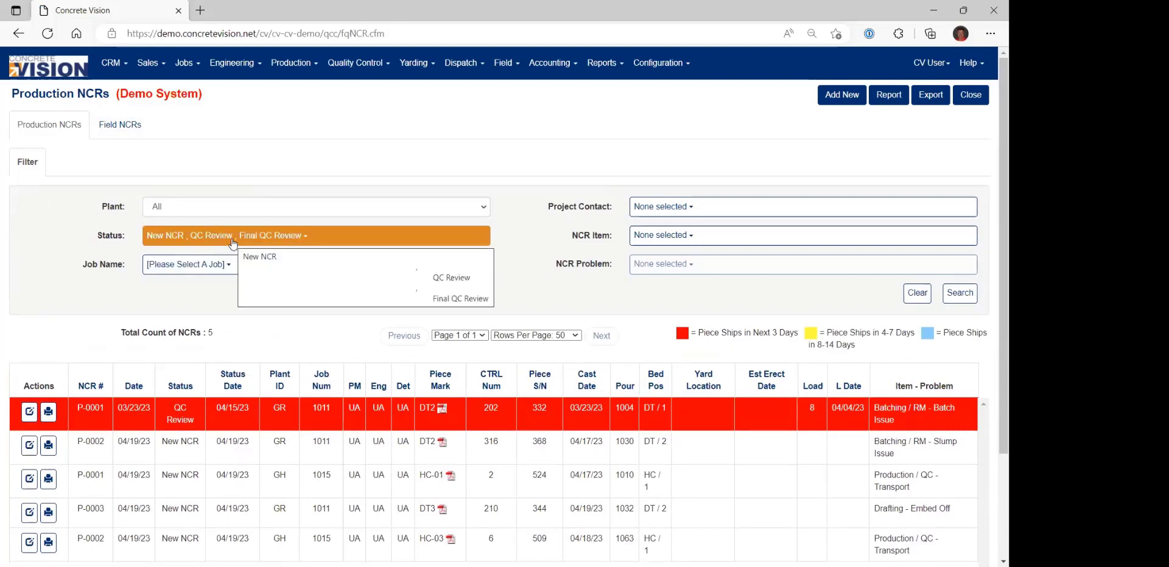
pyautogui.click(295, 240)
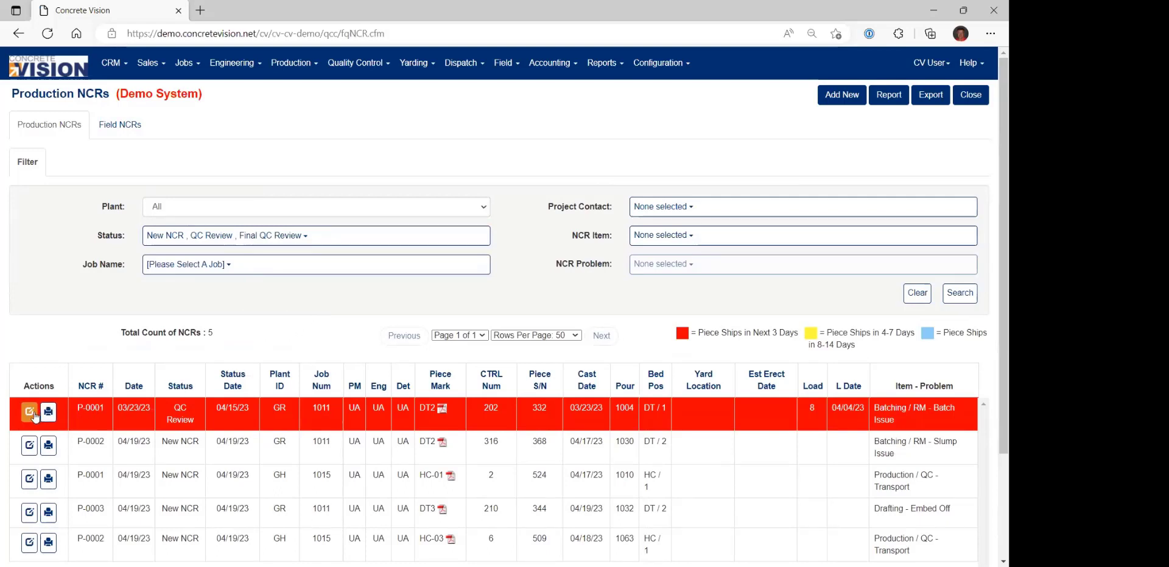
# Open NCR P-0002 for piece DT2 of job 1011 and examine its available NCR status options.
pyautogui.click(29, 448)
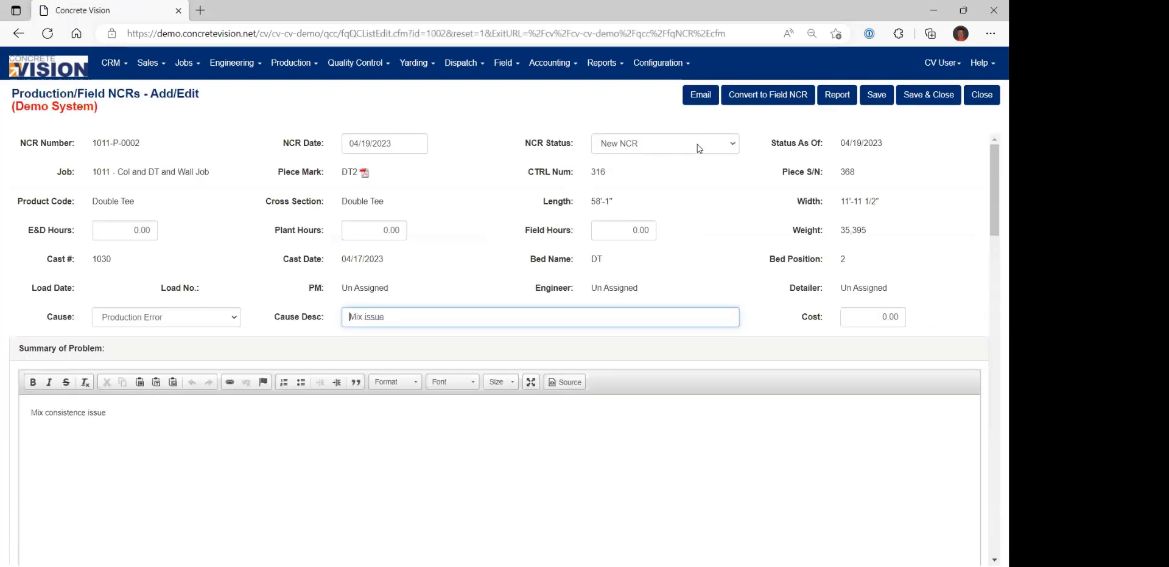
pyautogui.click(733, 146)
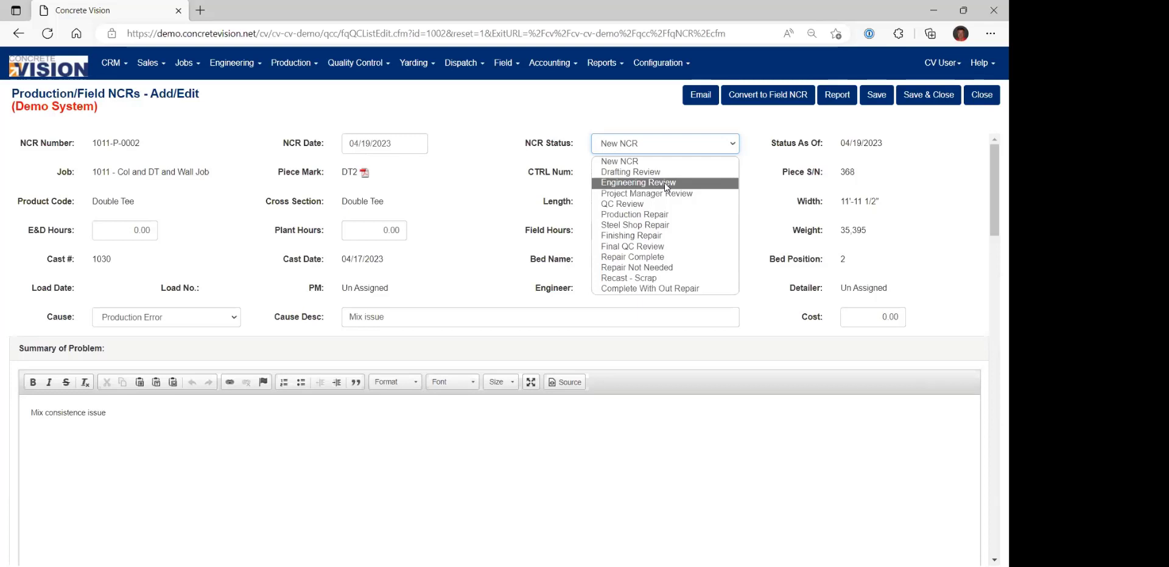
pyautogui.click(504, 194)
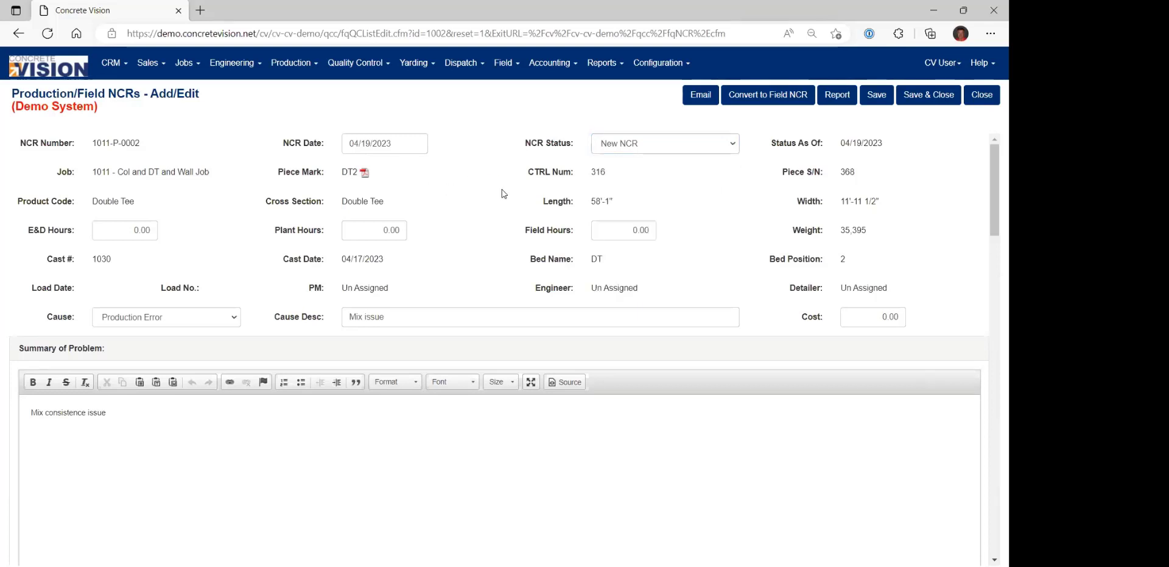
# Open the "Status Changed to Engineering Review" email event among the Quality Control module's QC NCR Items in Email Events Setup.
pyautogui.click(645, 73)
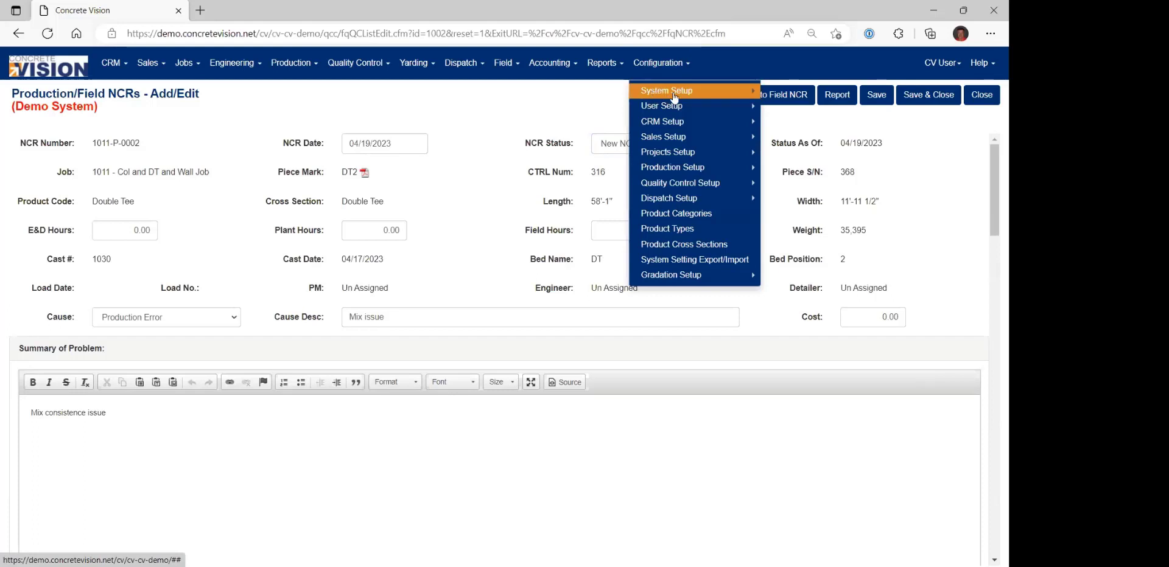
pyautogui.click(692, 91)
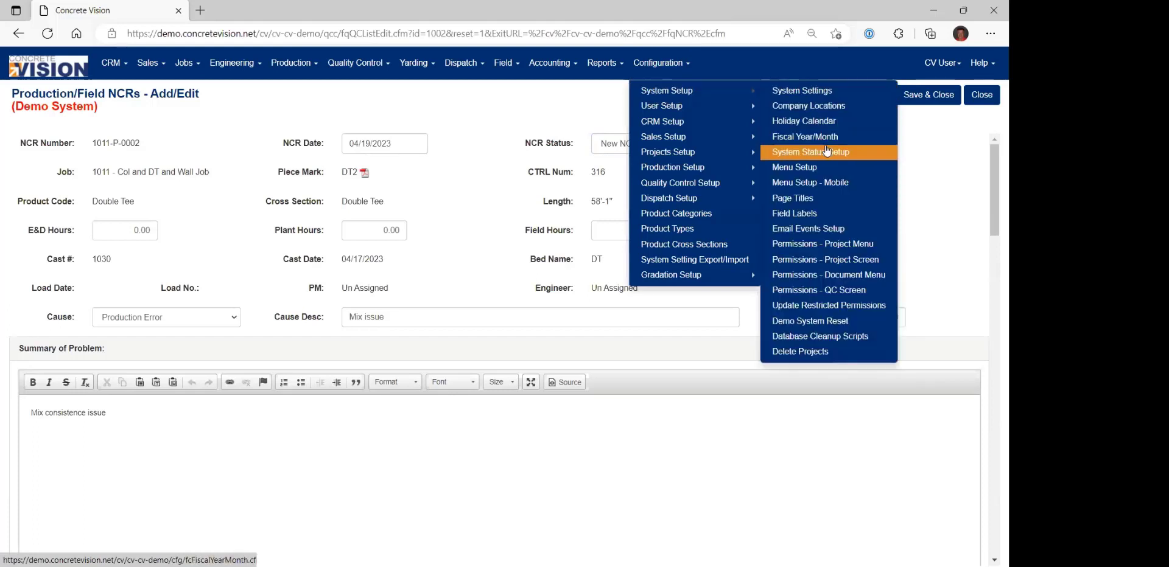
pyautogui.click(819, 229)
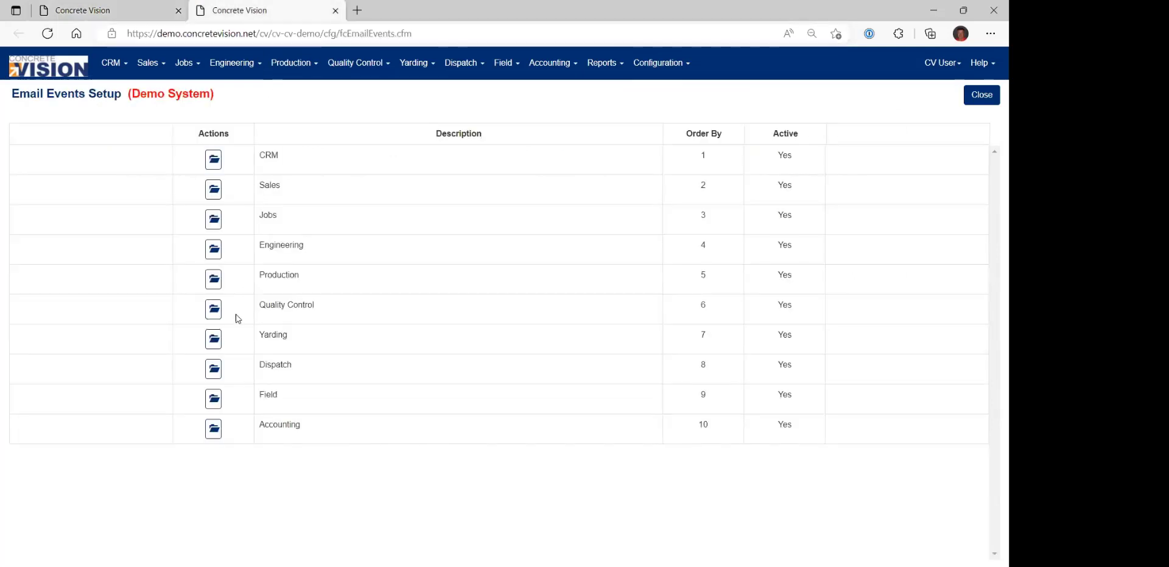
pyautogui.click(213, 309)
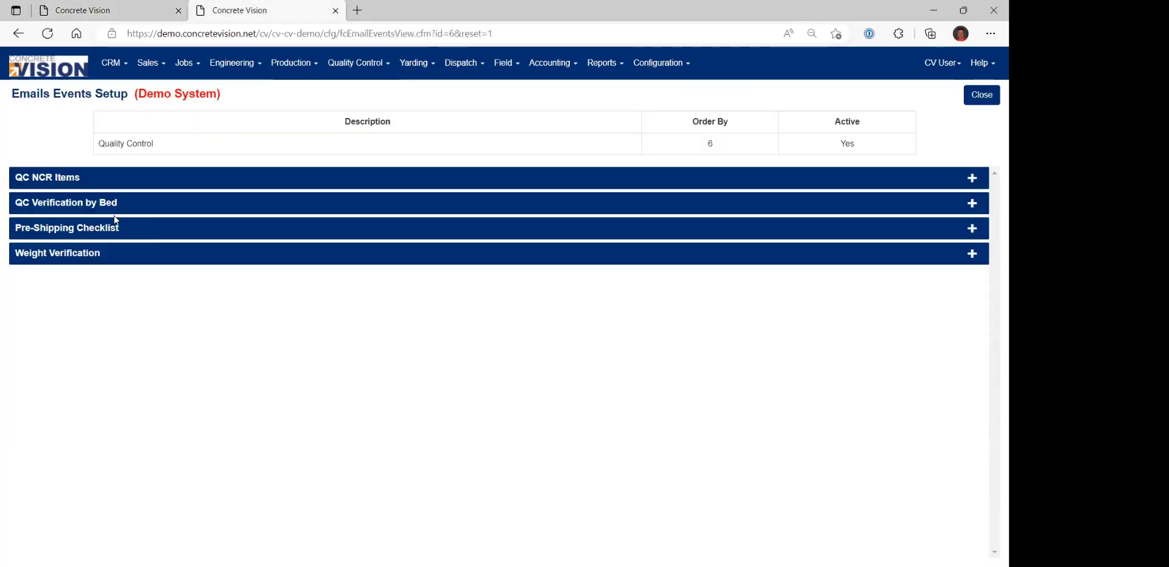
pyautogui.click(75, 180)
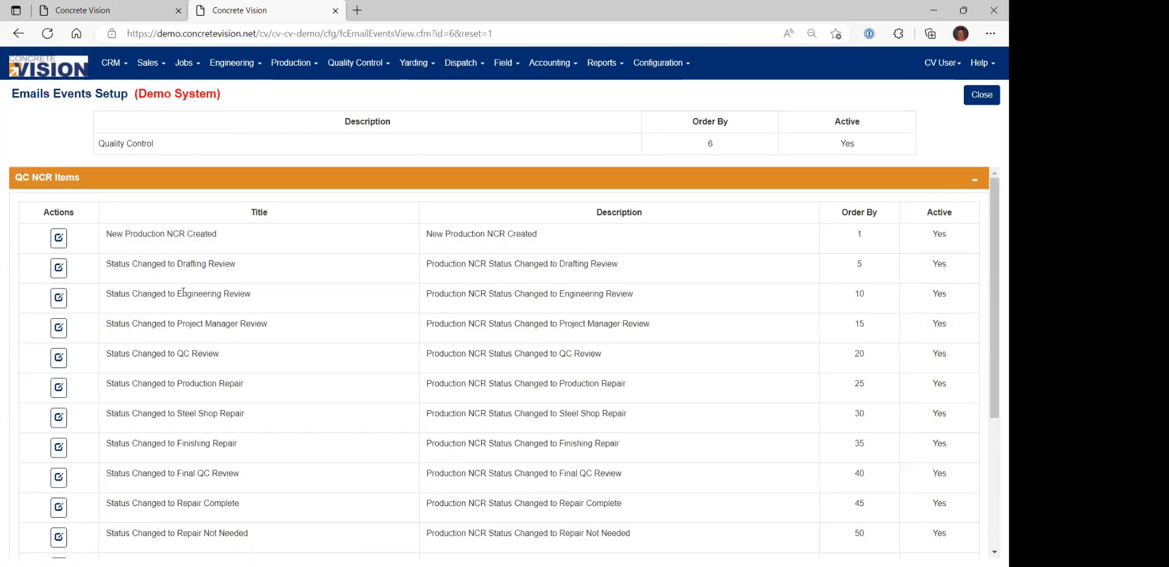
pyautogui.click(59, 297)
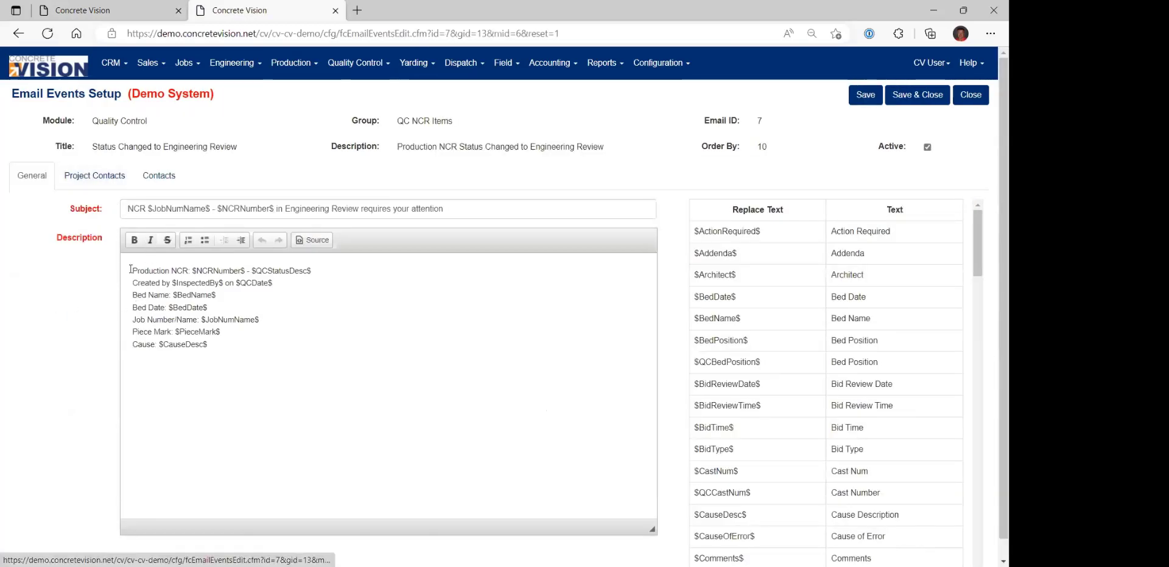
# Add the Engineer project contact as a recipient for both the GH and GR locations and save the email event.
pyautogui.click(95, 175)
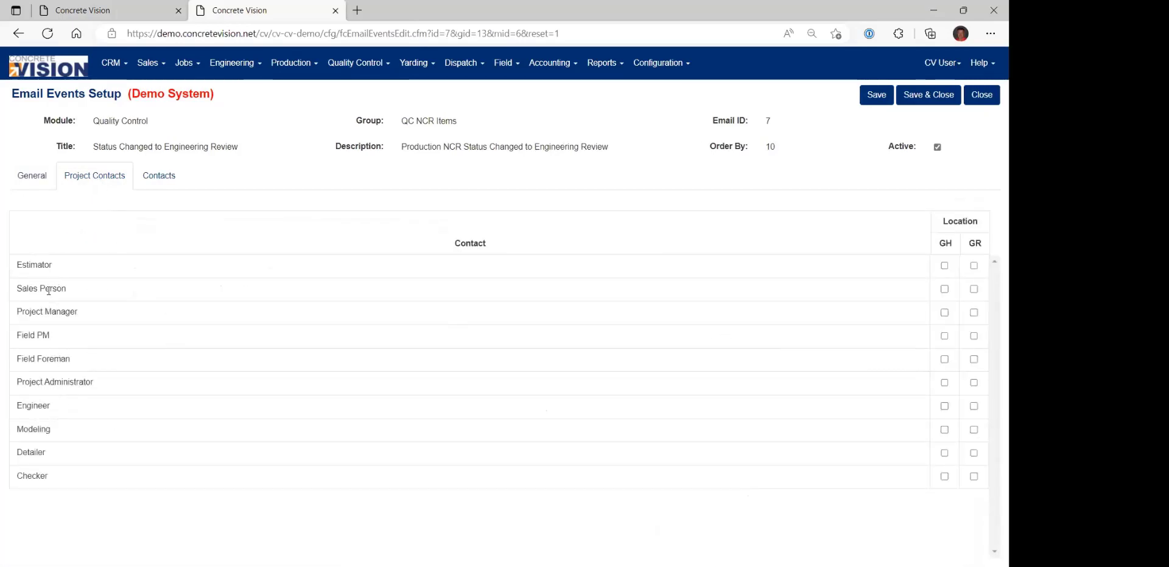
pyautogui.click(944, 406)
pyautogui.click(973, 406)
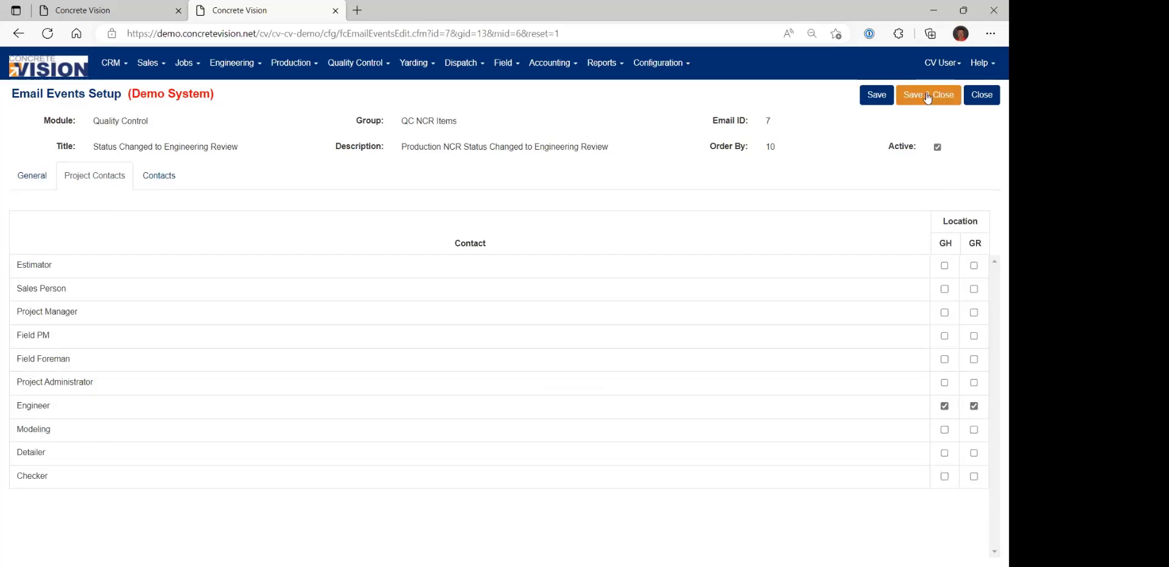
pyautogui.click(877, 95)
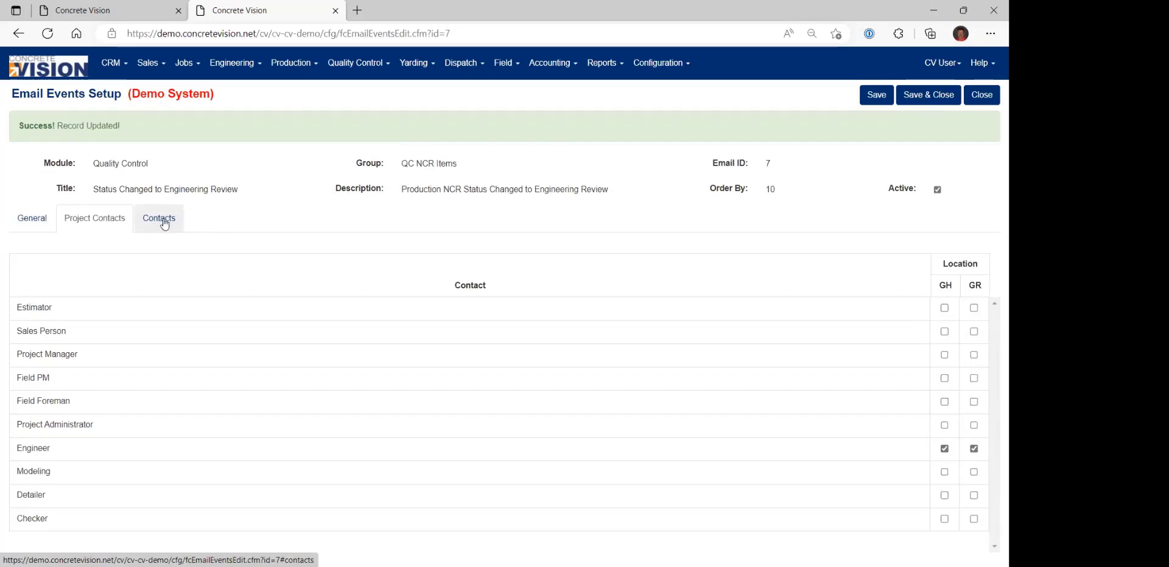
# Add the Engineering Manager contact as a recipient for location GH, and save and close the email event.
pyautogui.click(163, 224)
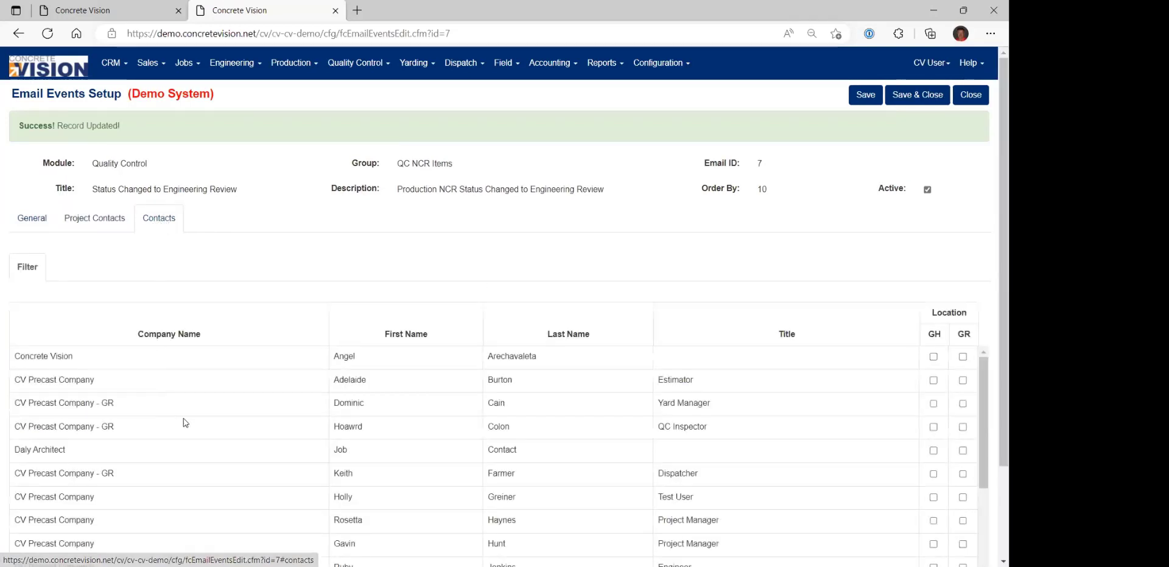
pyautogui.scroll(-5, 529, 425)
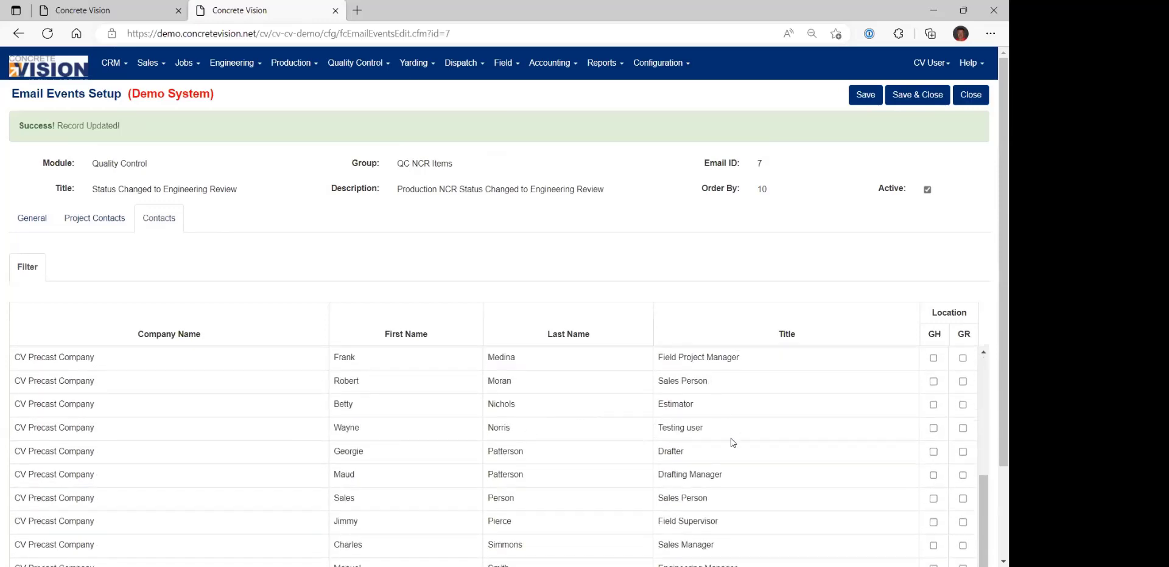
pyautogui.scroll(-1, 729, 490)
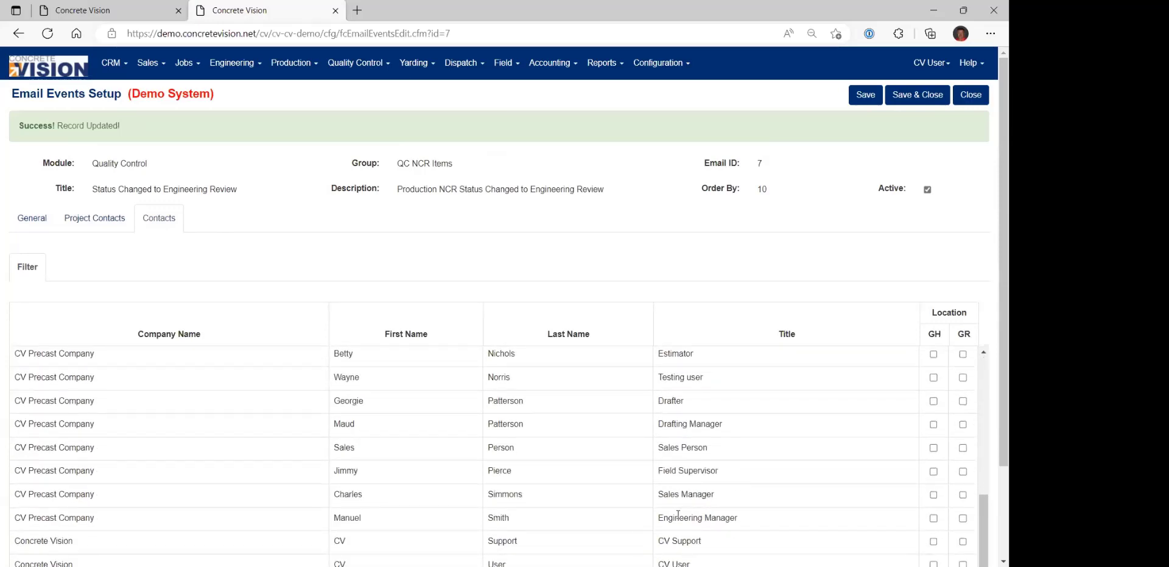
pyautogui.click(933, 519)
pyautogui.click(914, 99)
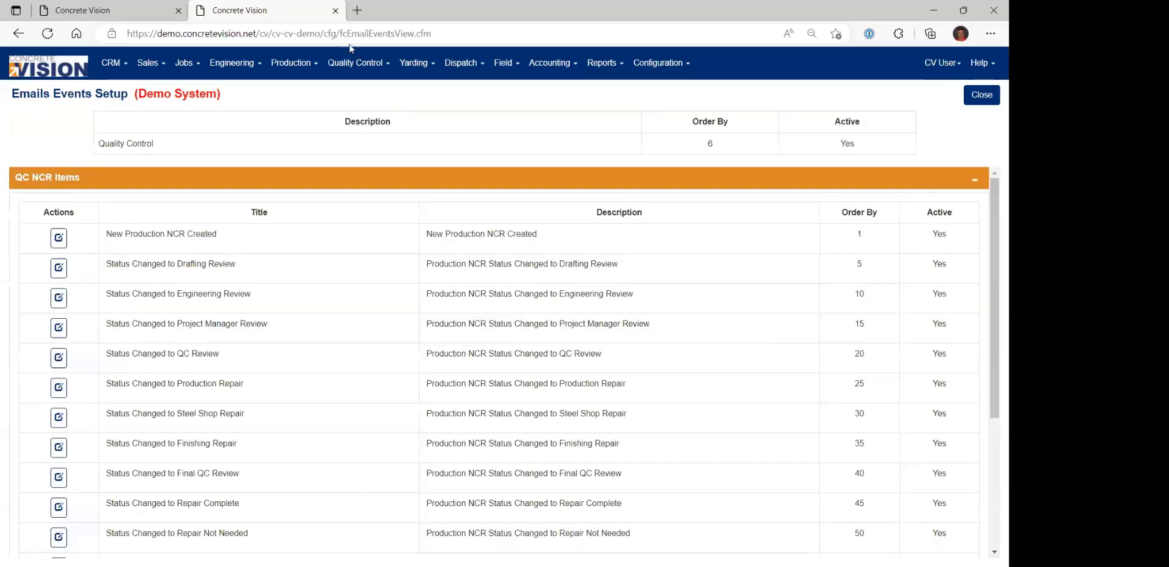
# Leave the email events setup, set the status of DT2's NCR to Engineering Review, and save the NCR.
pyautogui.click(335, 10)
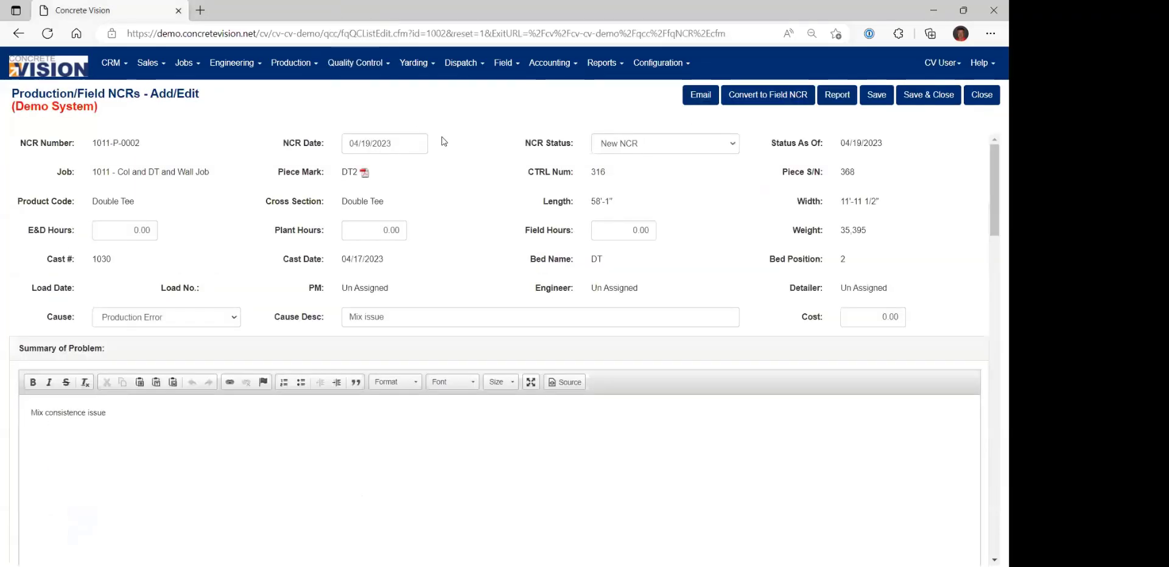
pyautogui.click(657, 145)
pyautogui.click(656, 182)
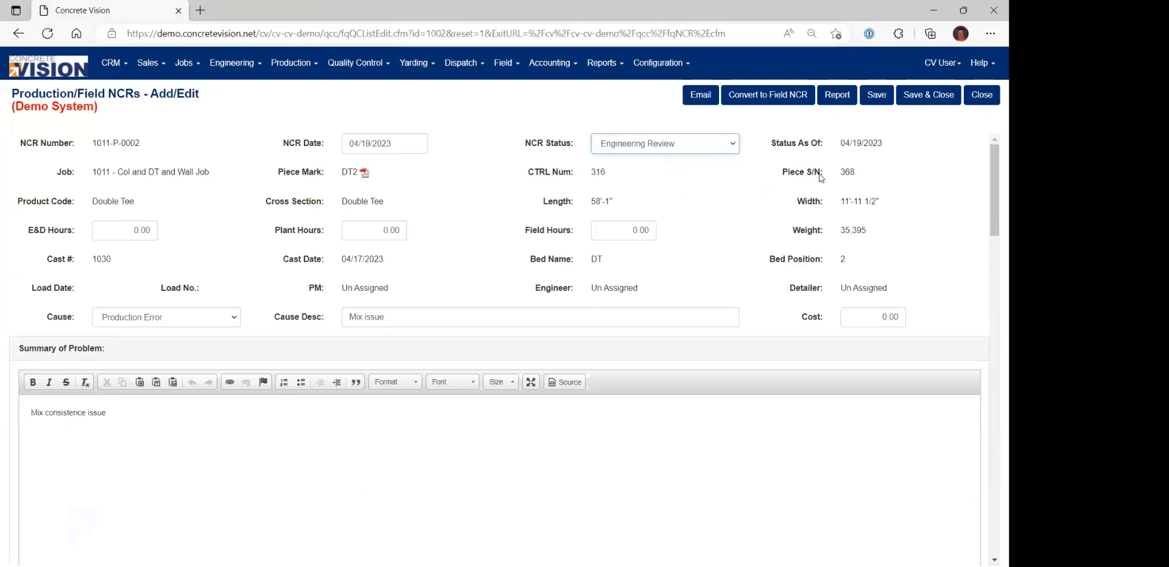
pyautogui.click(877, 97)
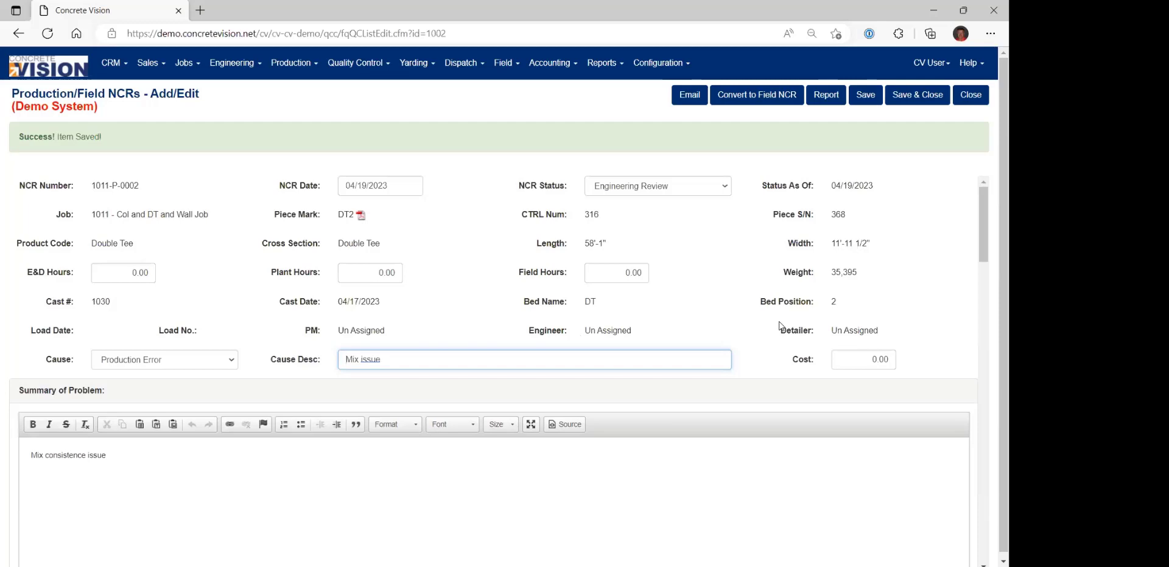
# Examine the NCR's notes log for the Engineering Review status change and its email event entry.
pyautogui.scroll(-10, 780, 326)
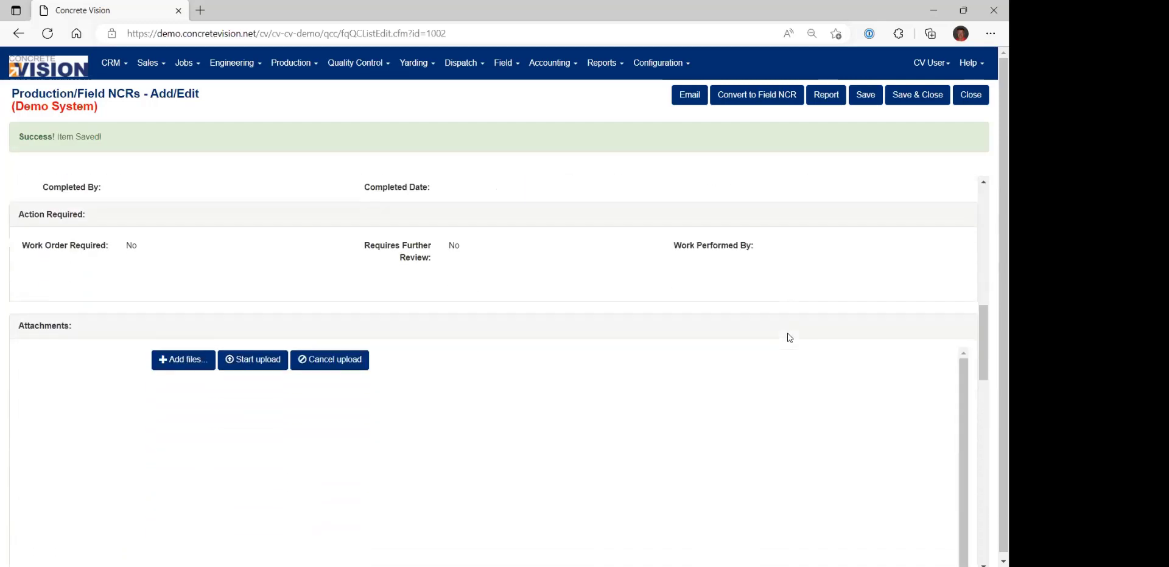
pyautogui.scroll(-10, 791, 341)
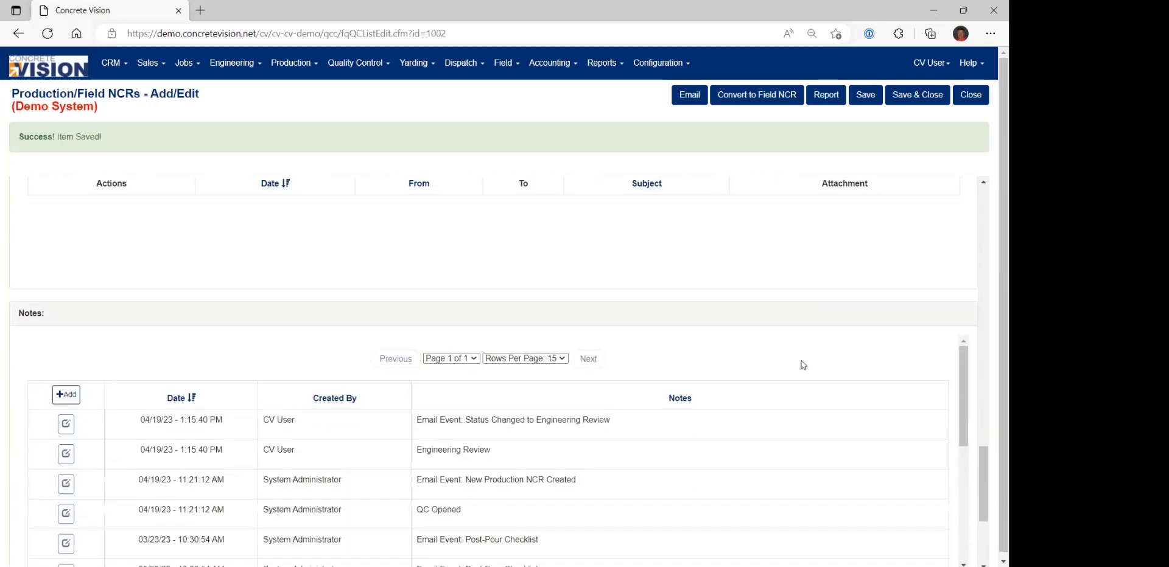
pyautogui.scroll(-5, 803, 366)
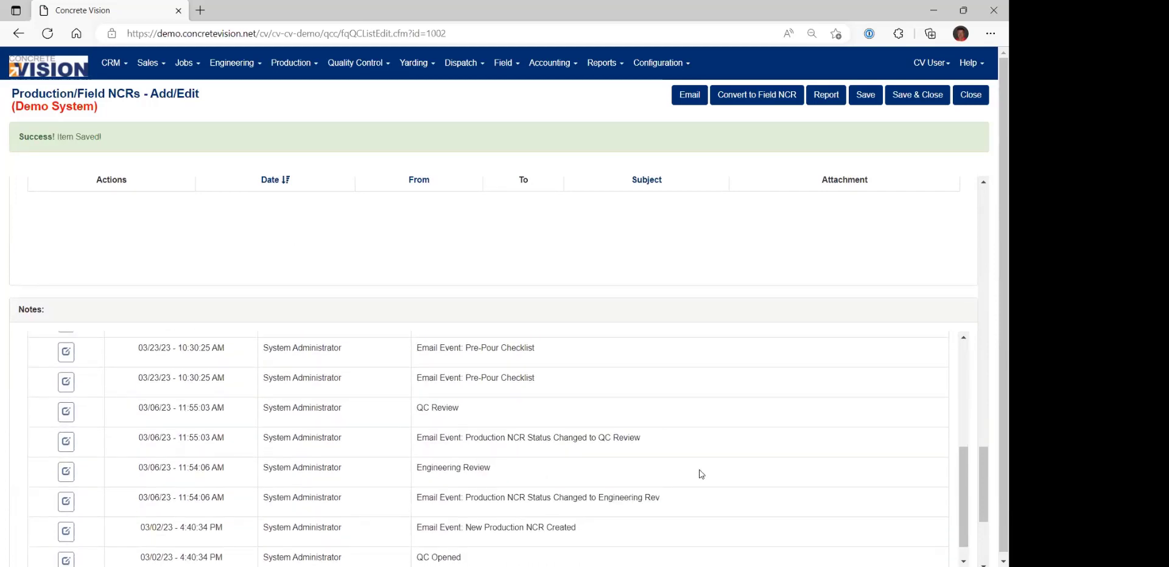
pyautogui.scroll(5, 701, 472)
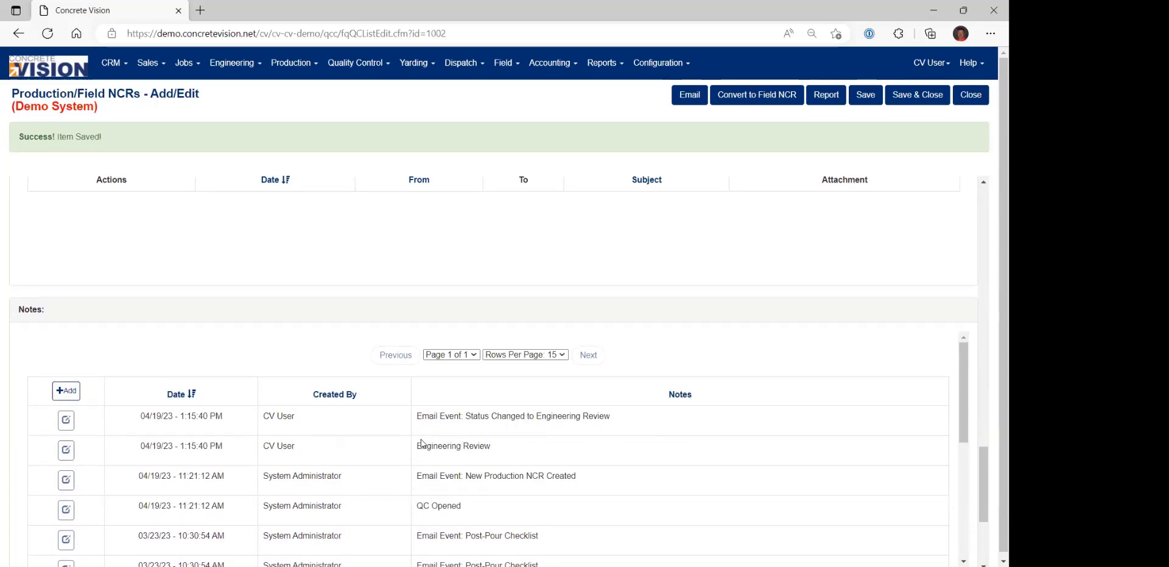
pyautogui.moveTo(417, 445); pyautogui.dragTo(495, 449)
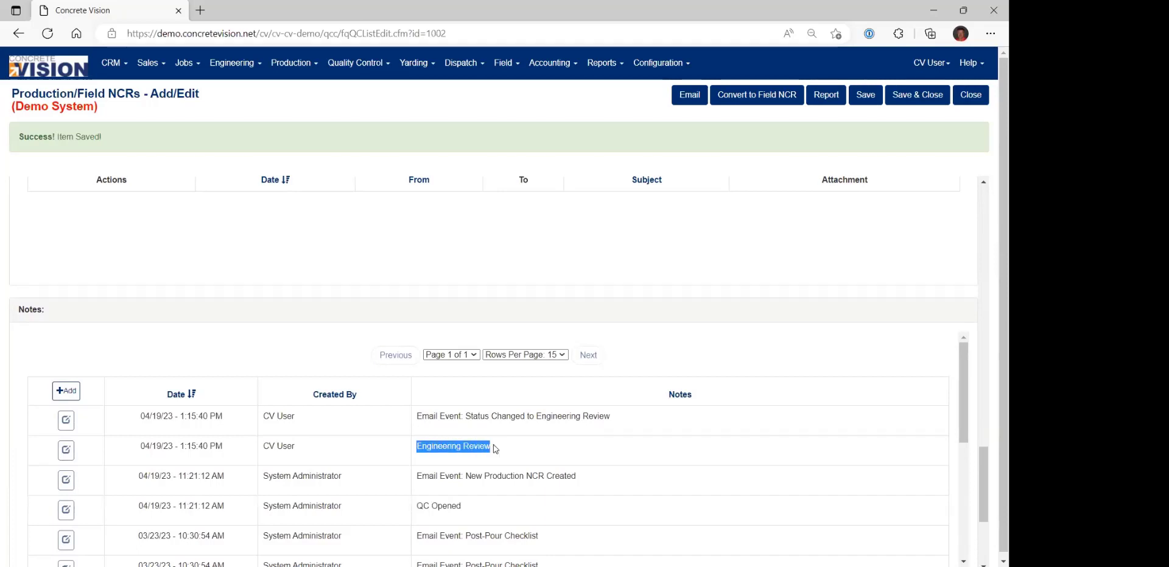
pyautogui.click(408, 420)
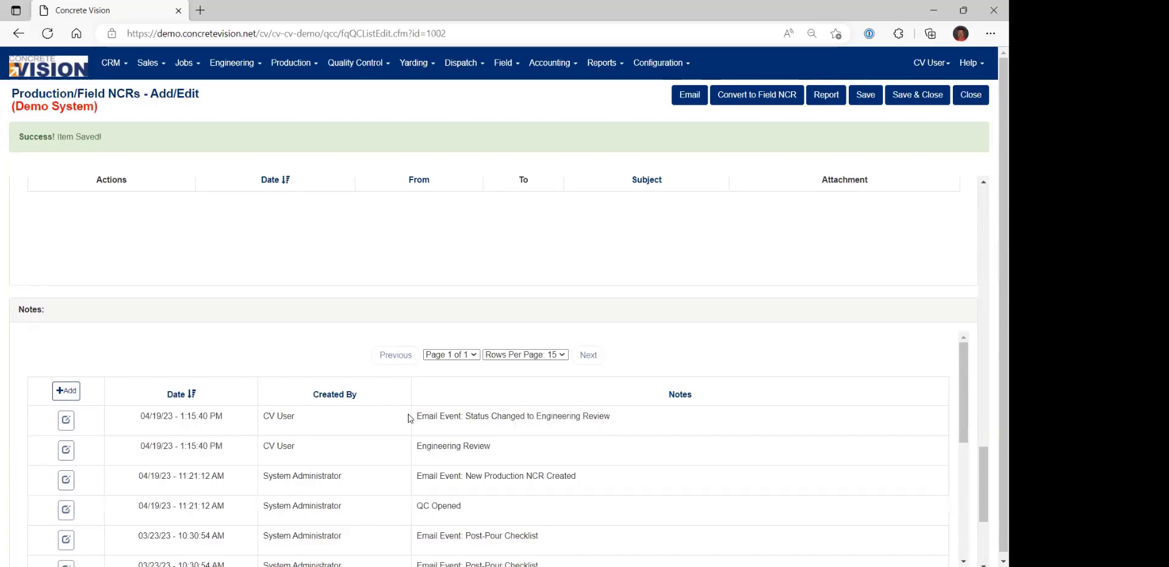
pyautogui.moveTo(409, 417); pyautogui.dragTo(589, 424)
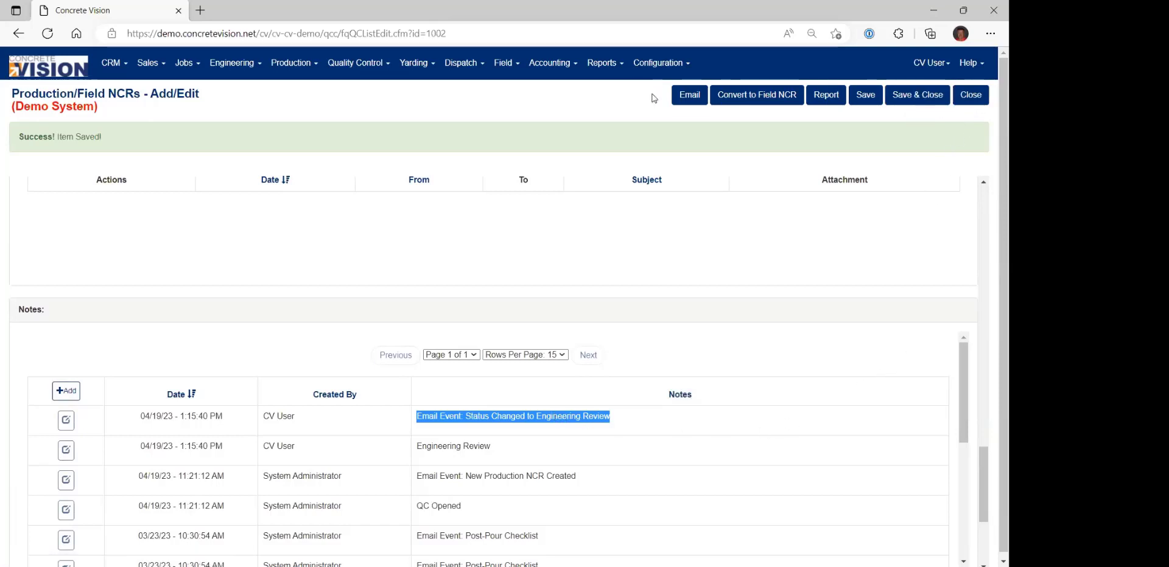
# Open the Production/Field NCRs - Engineering list.
pyautogui.click(238, 69)
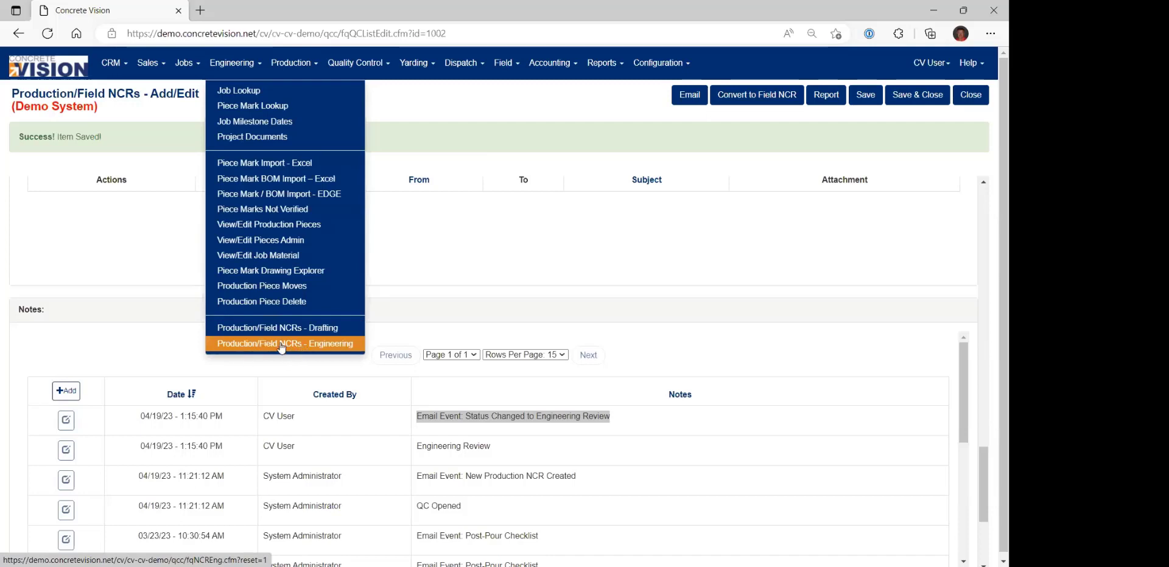
pyautogui.click(187, 65)
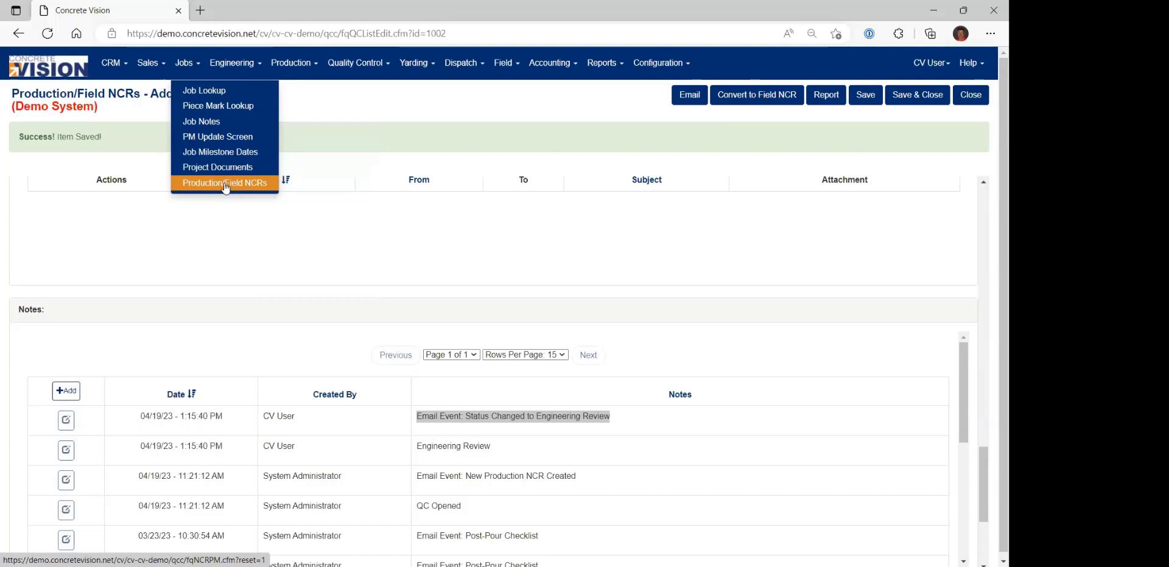
pyautogui.click(245, 71)
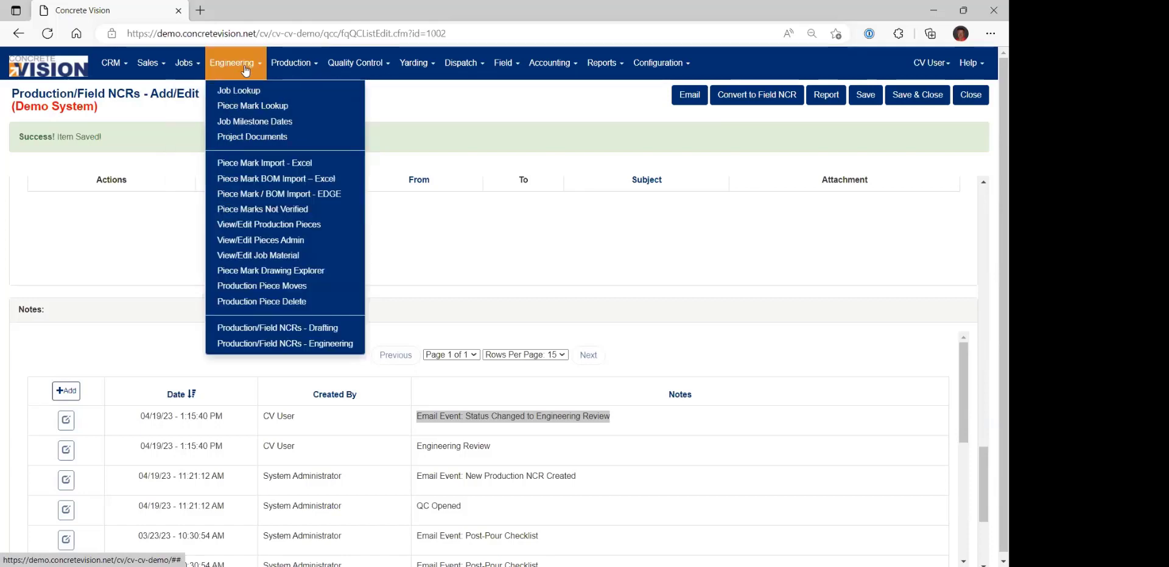
pyautogui.click(305, 345)
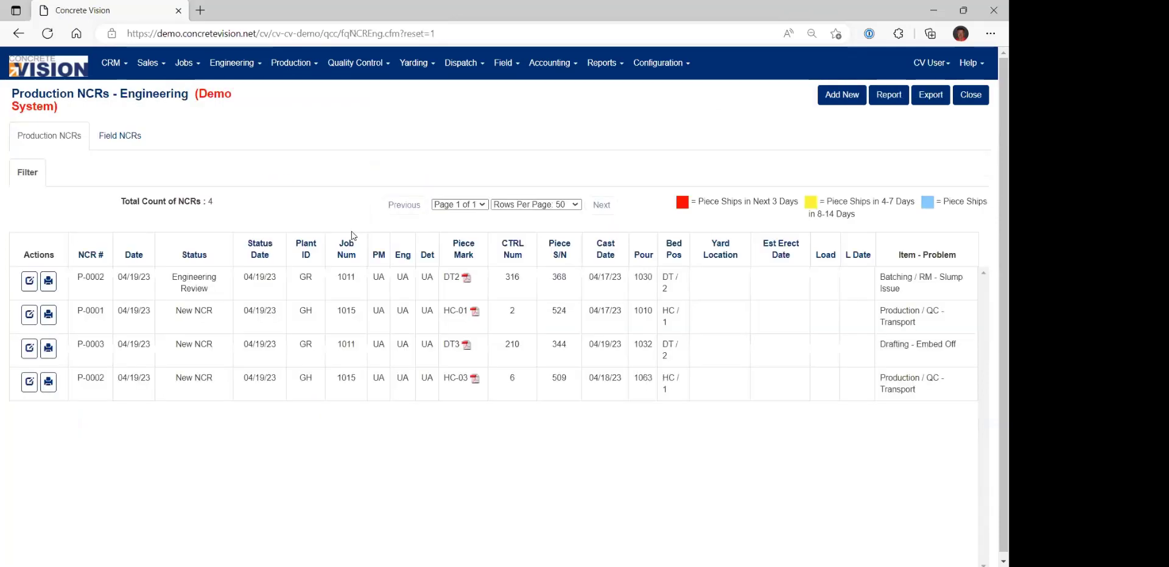
# Filter the engineering NCR list by the Engineering Review status only, excluding New NCR.
pyautogui.click(27, 173)
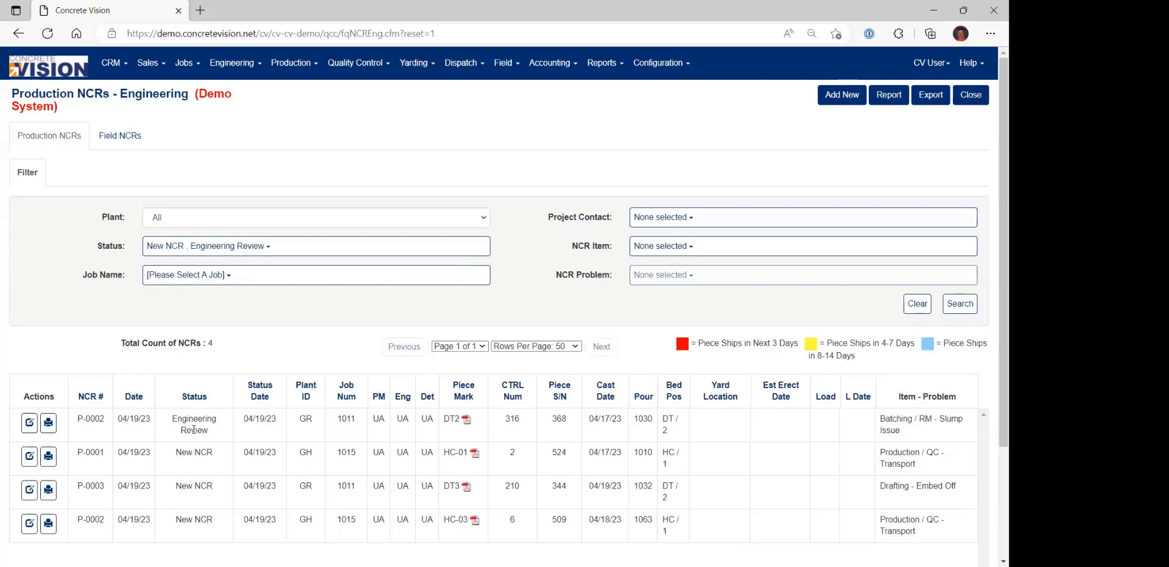
pyautogui.click(216, 247)
pyautogui.click(154, 289)
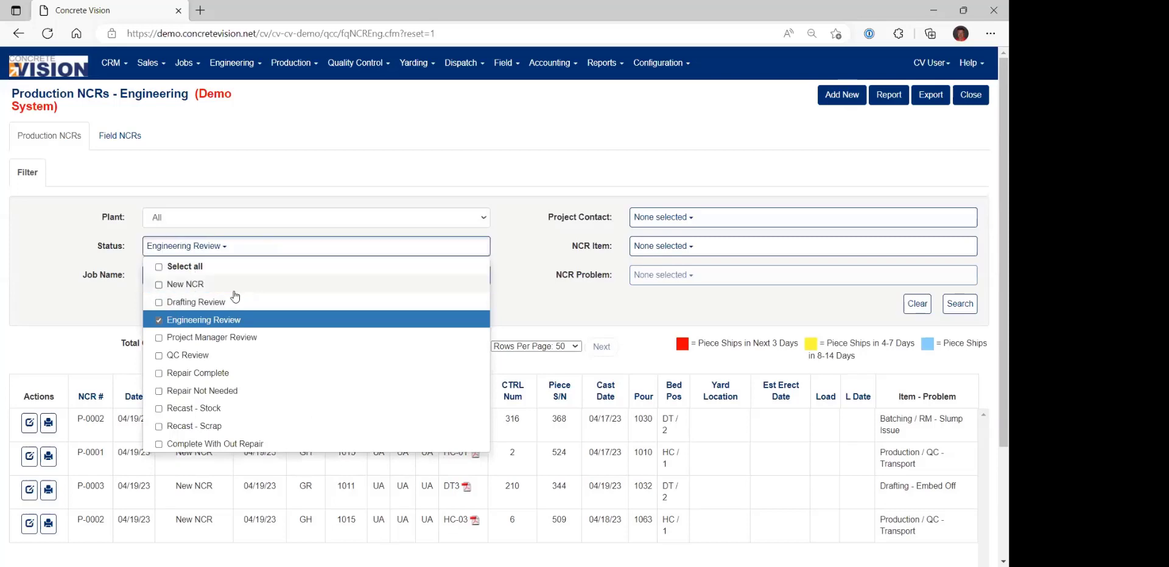
pyautogui.click(959, 303)
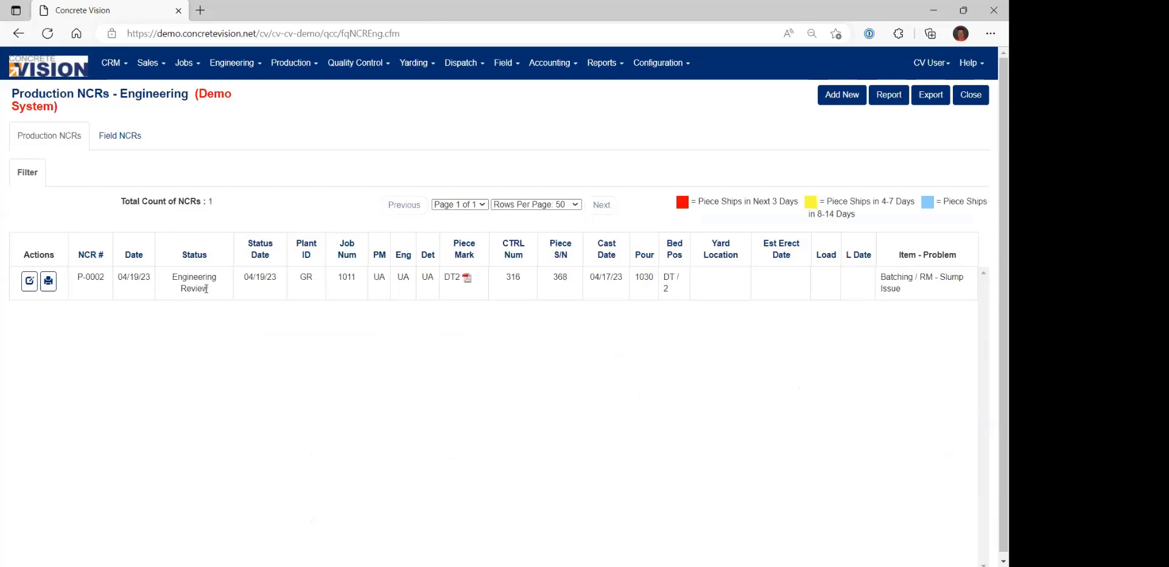
# Inspect the status options available in the engineering NCR list's filter.
pyautogui.click(27, 177)
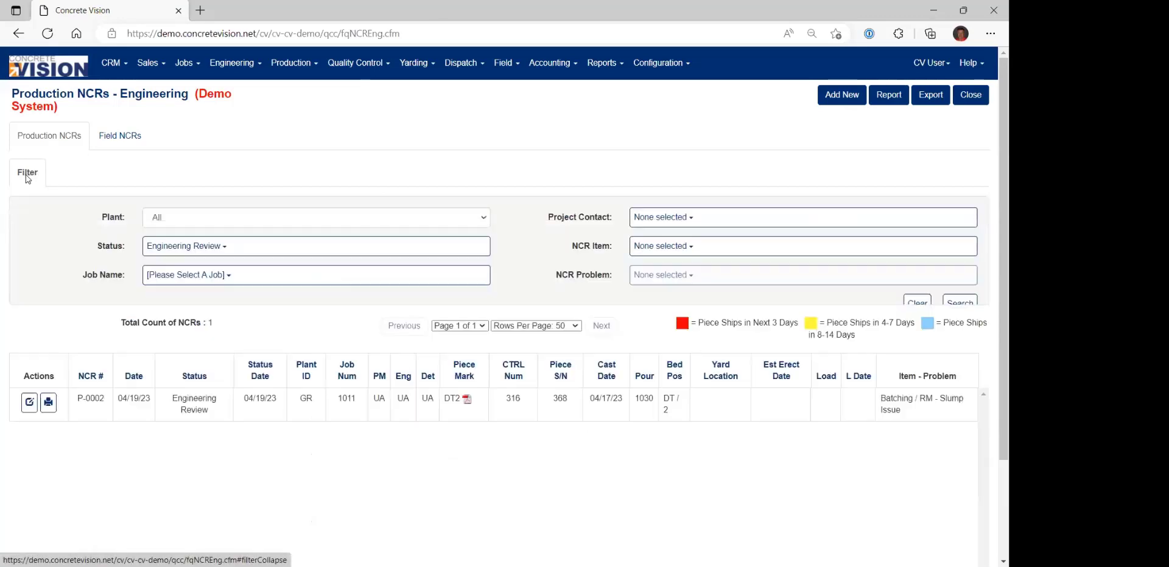
pyautogui.click(212, 248)
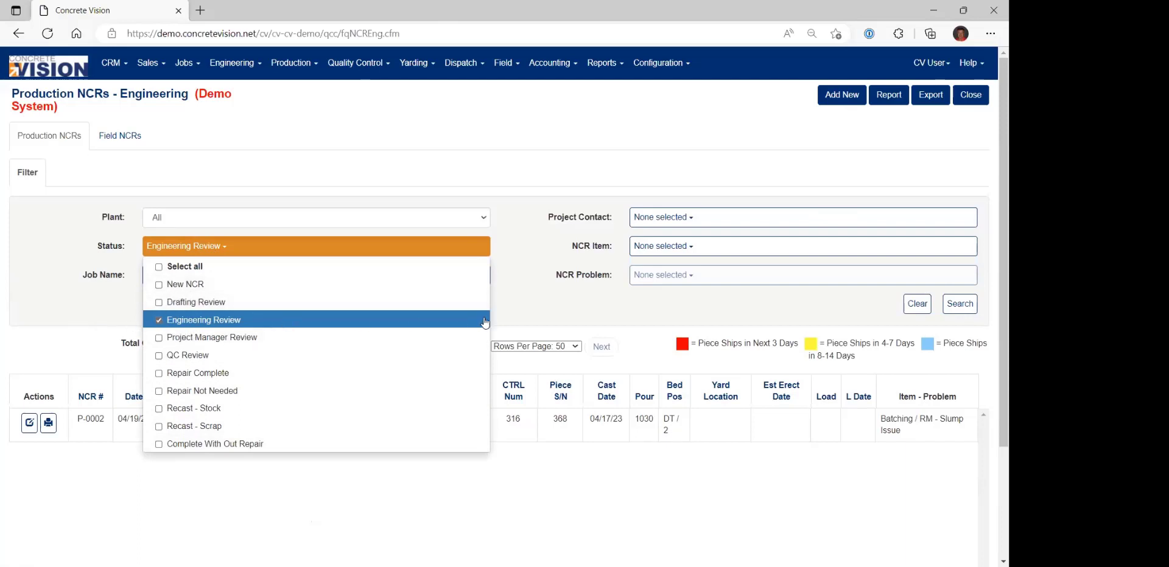
pyautogui.click(538, 297)
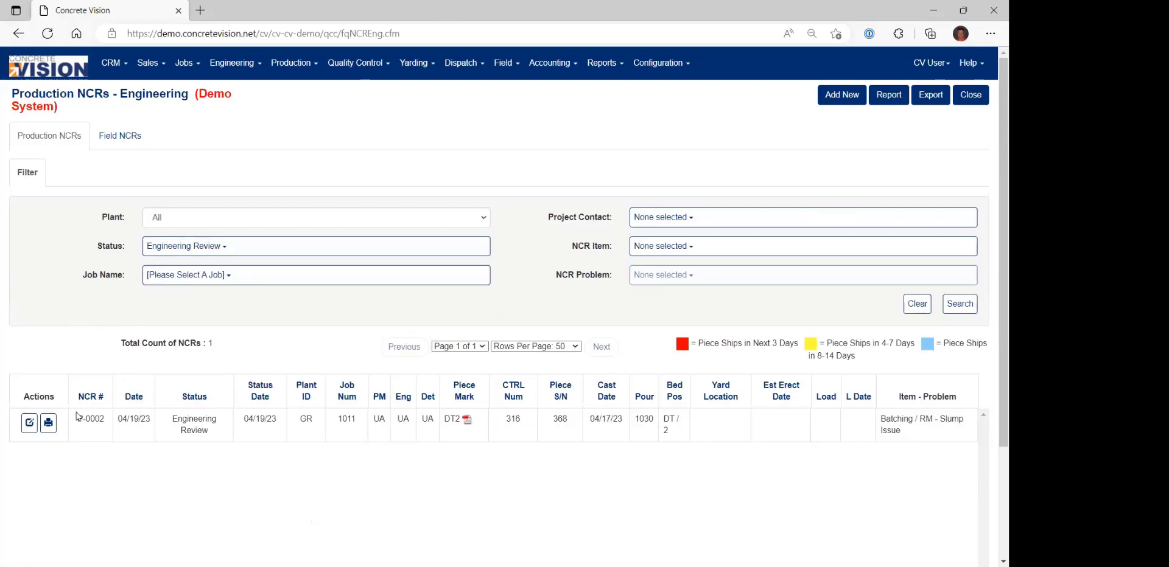
# Open NCR P-0002 for piece DT2 from the engineering list and examine its NCR items, Action Required section and attachments area.
pyautogui.click(31, 426)
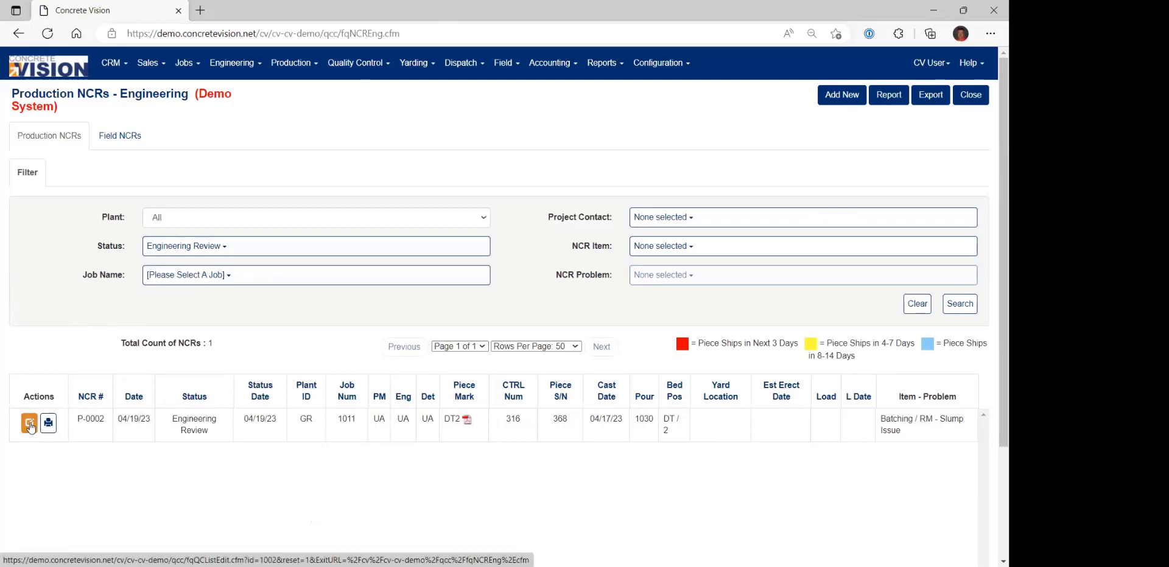
pyautogui.click(31, 426)
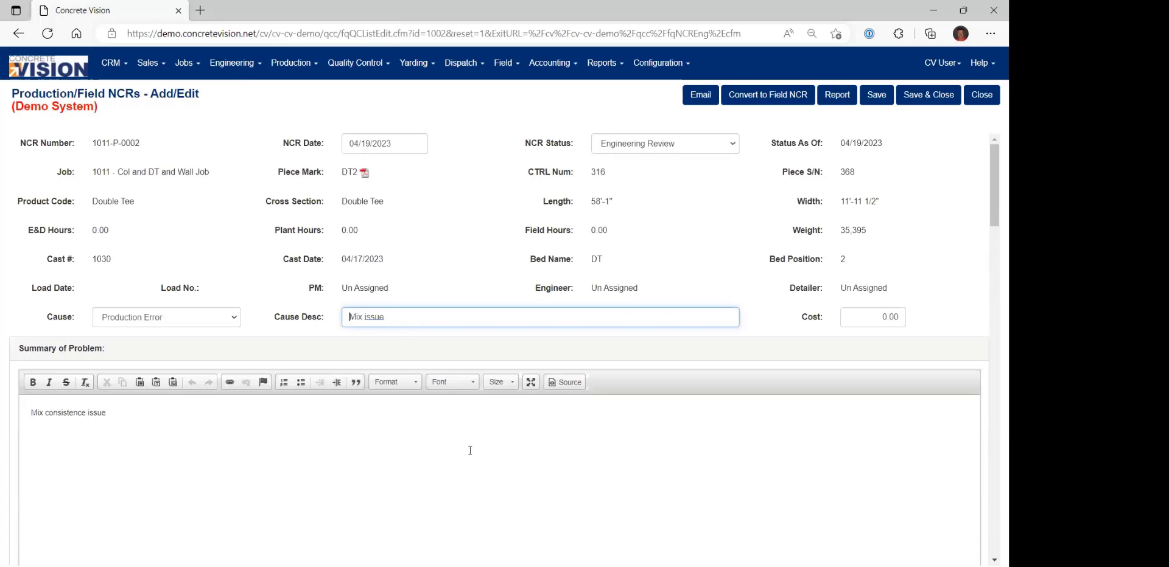
pyautogui.scroll(-5, 470, 451)
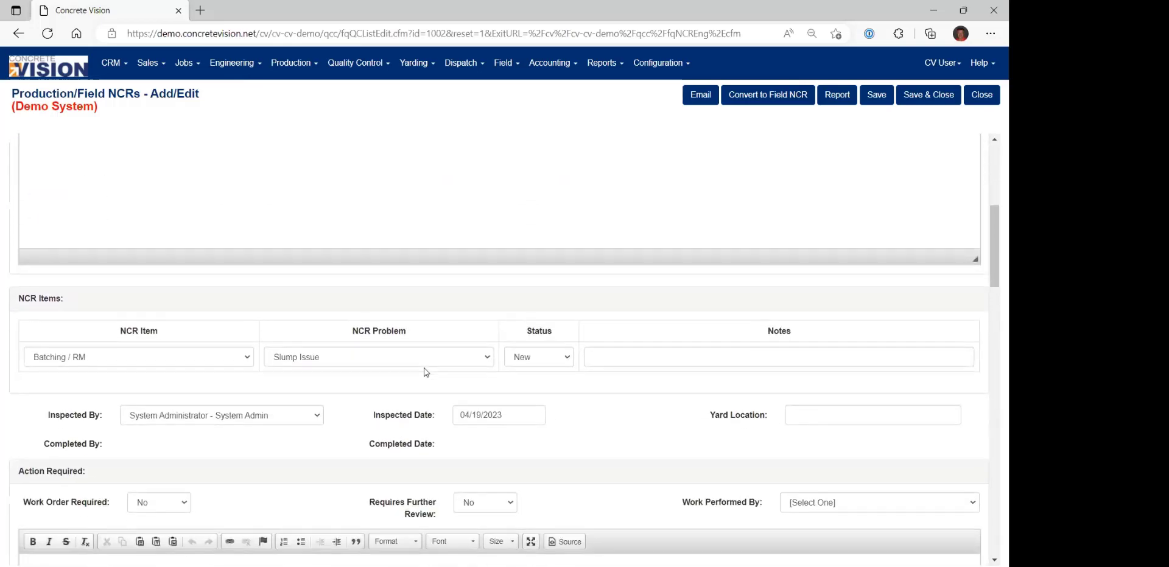
pyautogui.scroll(-4, 395, 368)
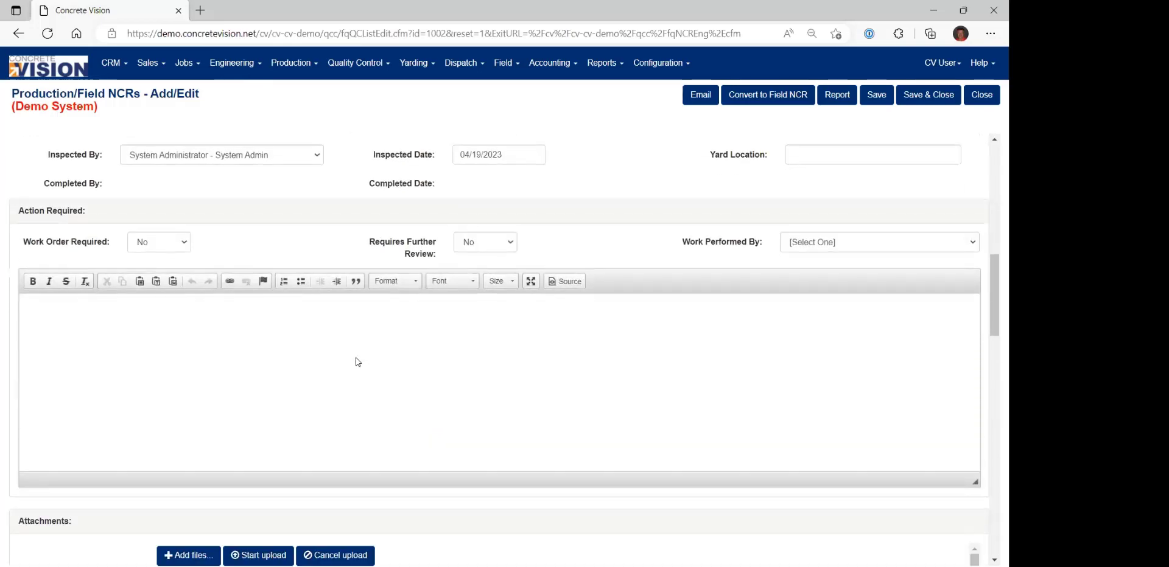
pyautogui.click(80, 326)
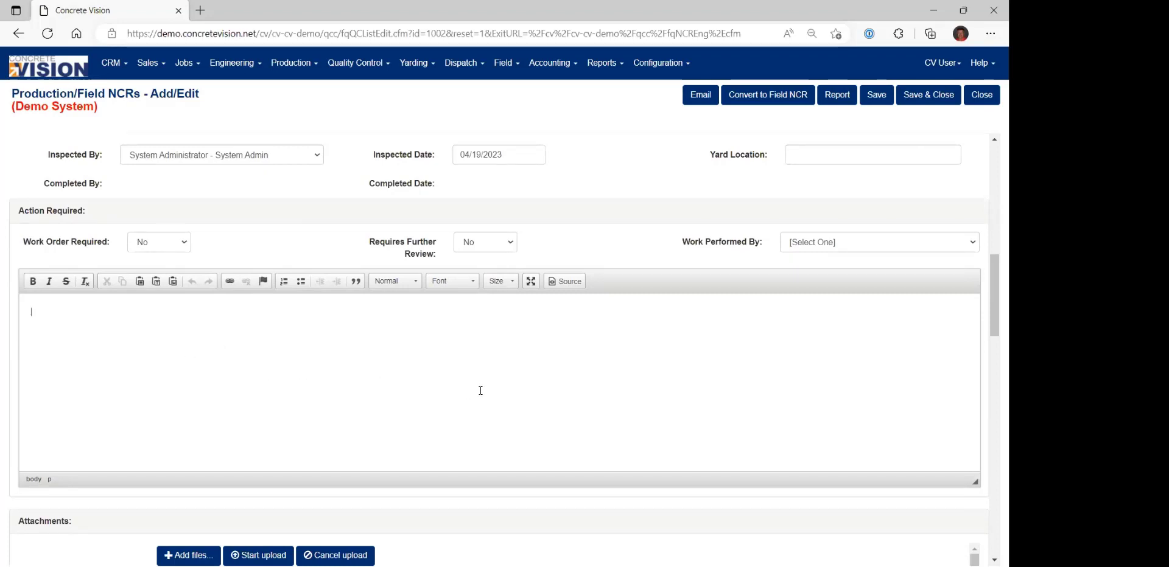
pyautogui.scroll(-2, 453, 393)
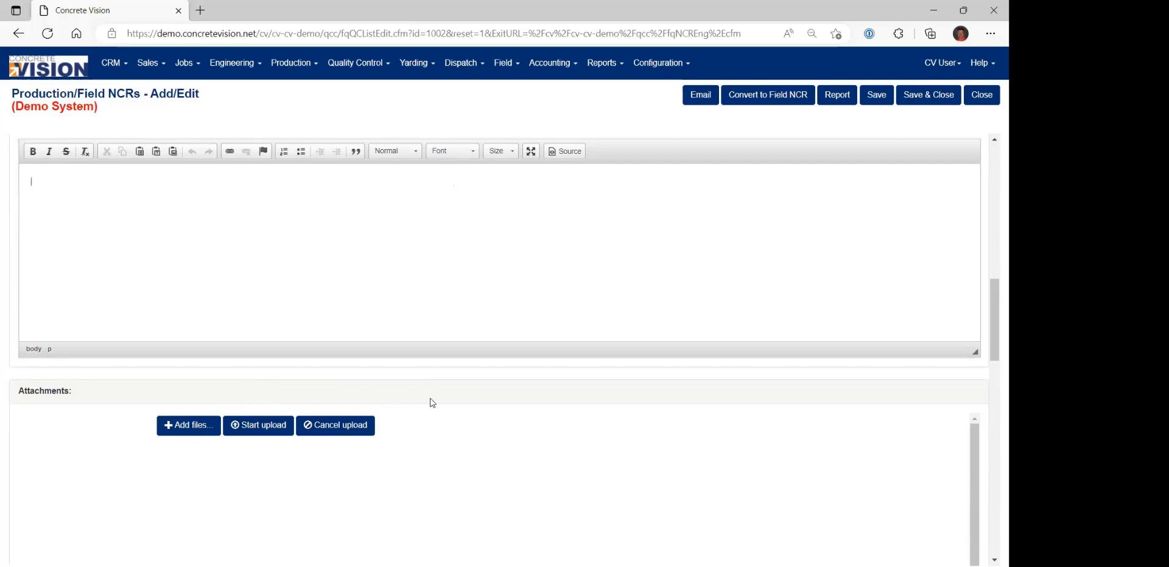
pyautogui.scroll(3, 432, 403)
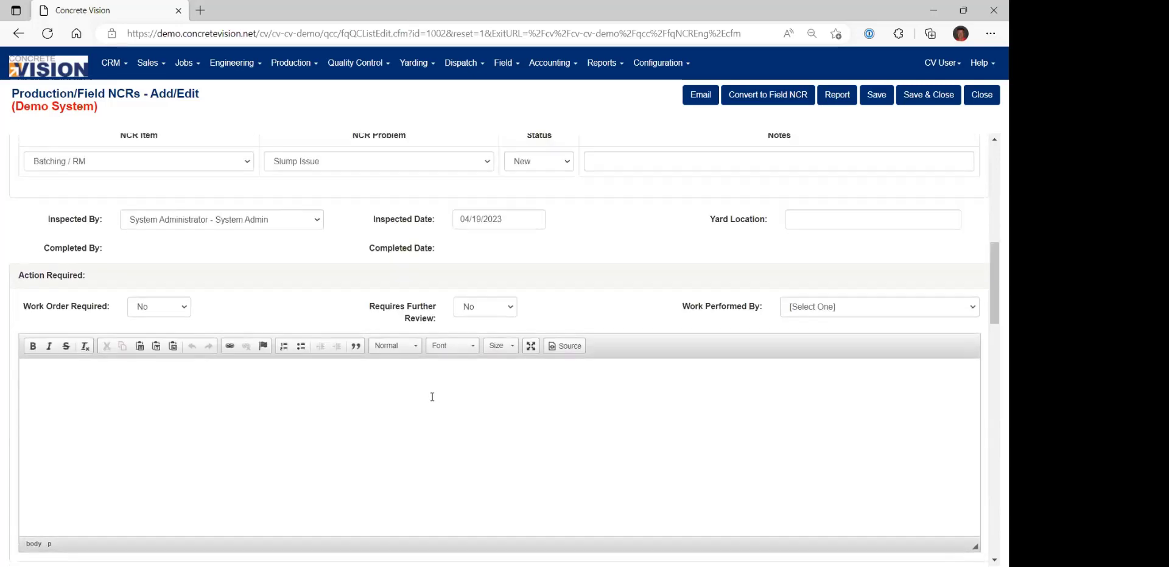
pyautogui.scroll(8, 436, 384)
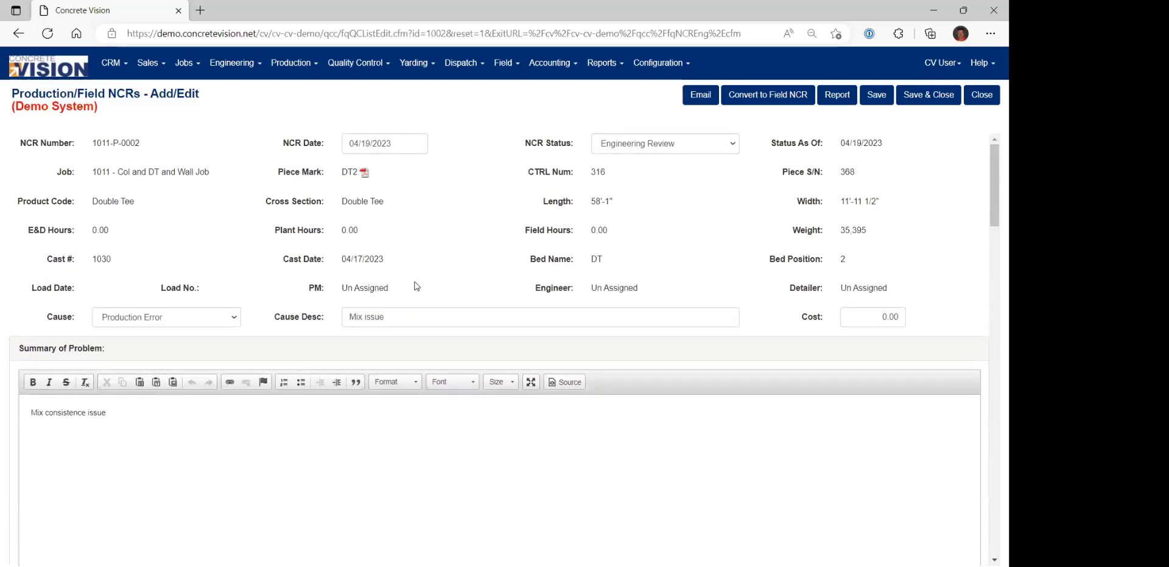
# Enter "Patch issue" as the required action on DT2's NCR.
pyautogui.scroll(-10, 435, 323)
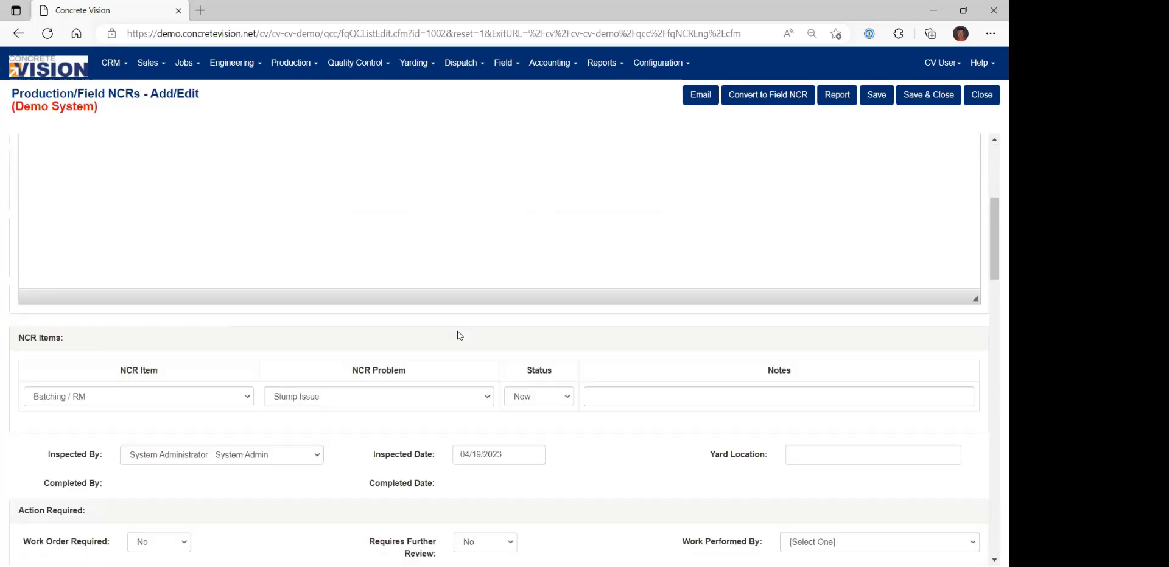
pyautogui.click(263, 373)
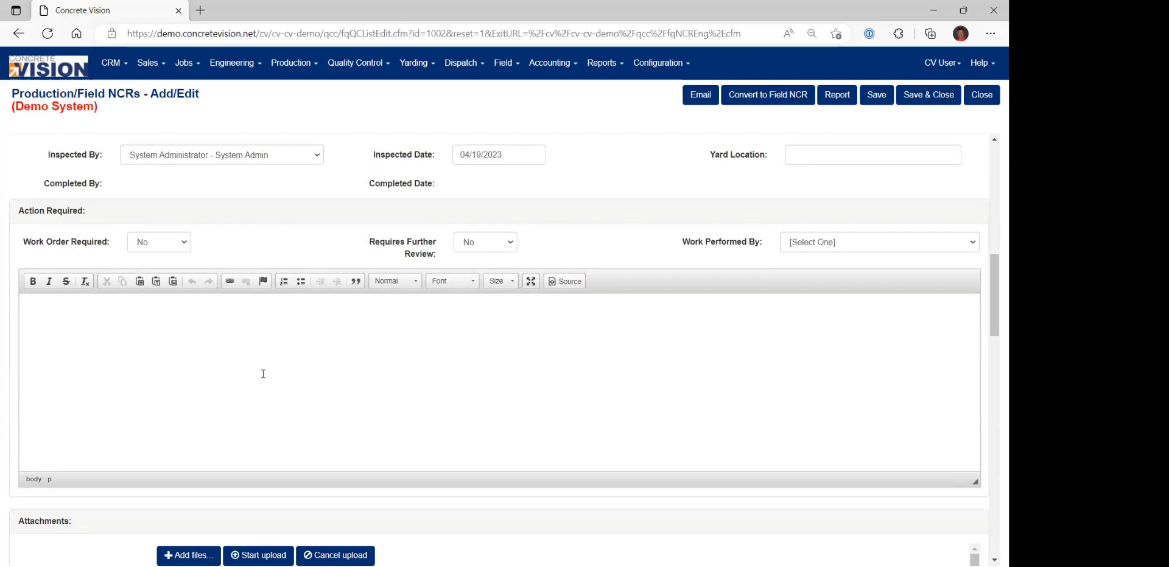
pyautogui.write('Patch issue')
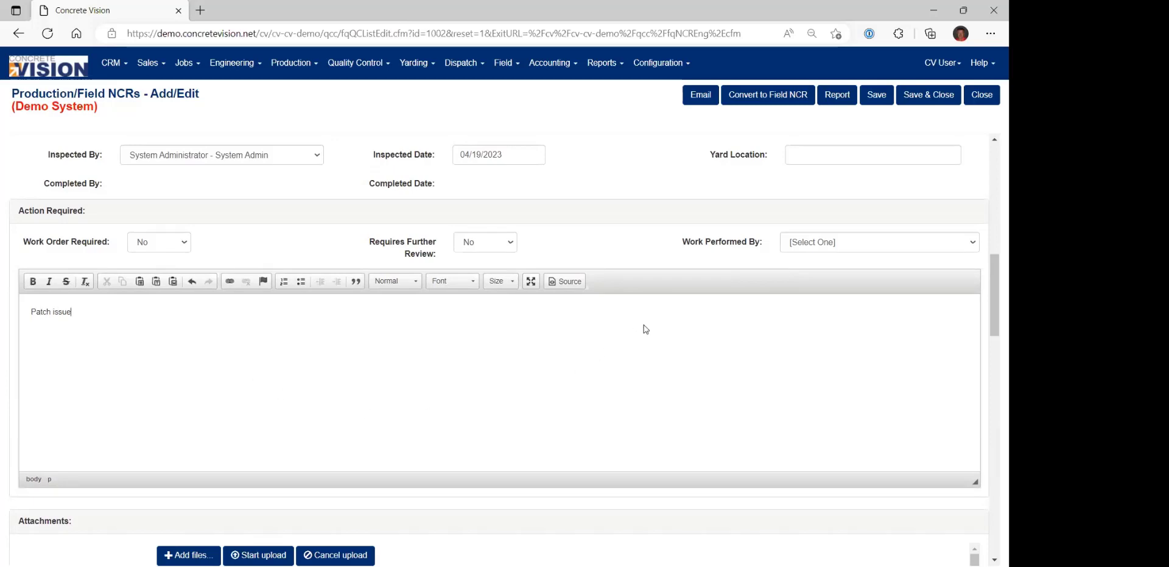
# Set the NCR status of DT2's NCR to QC Review, then save and close the record.
pyautogui.scroll(10, 646, 330)
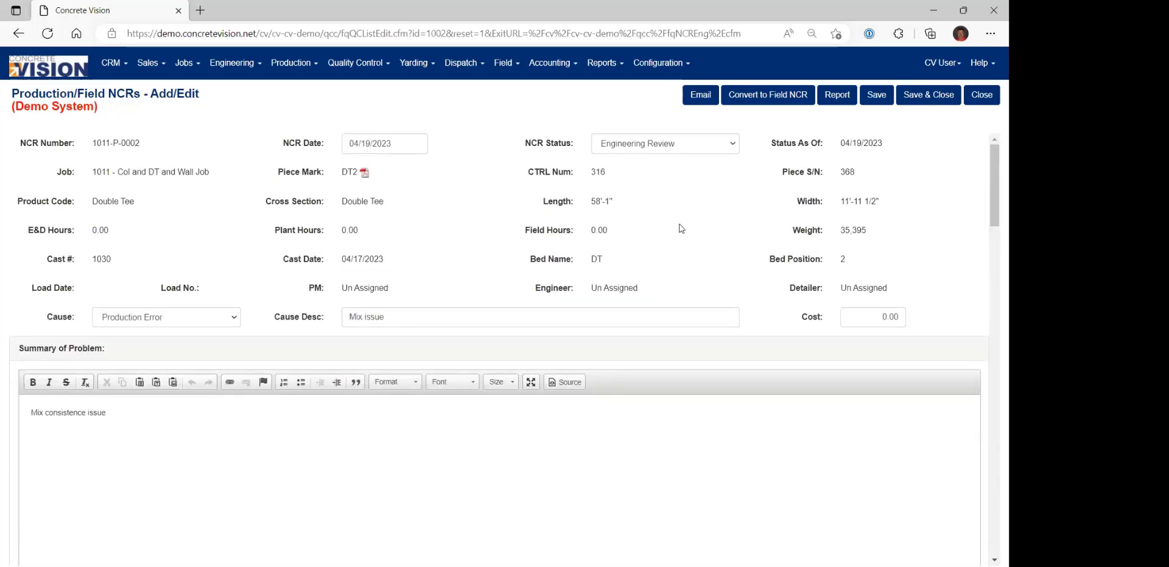
pyautogui.click(675, 148)
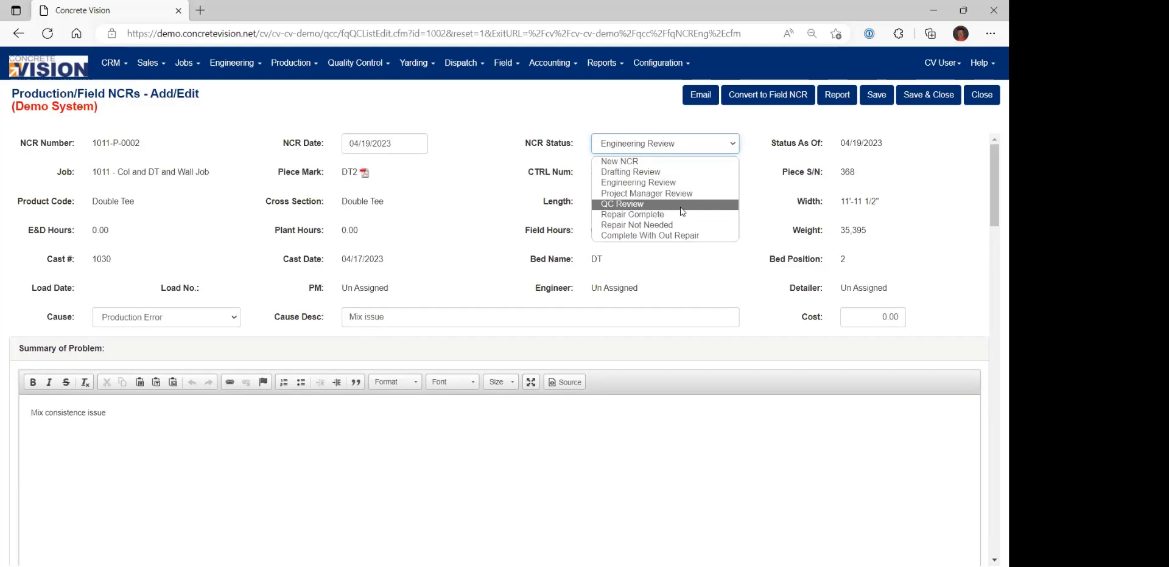
pyautogui.click(646, 204)
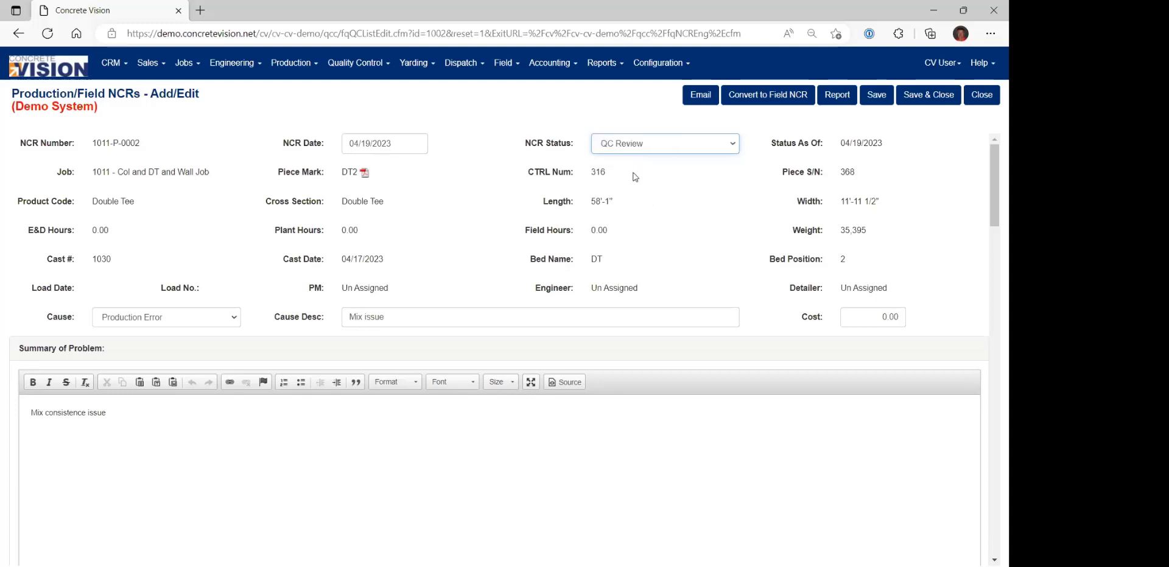
pyautogui.click(926, 100)
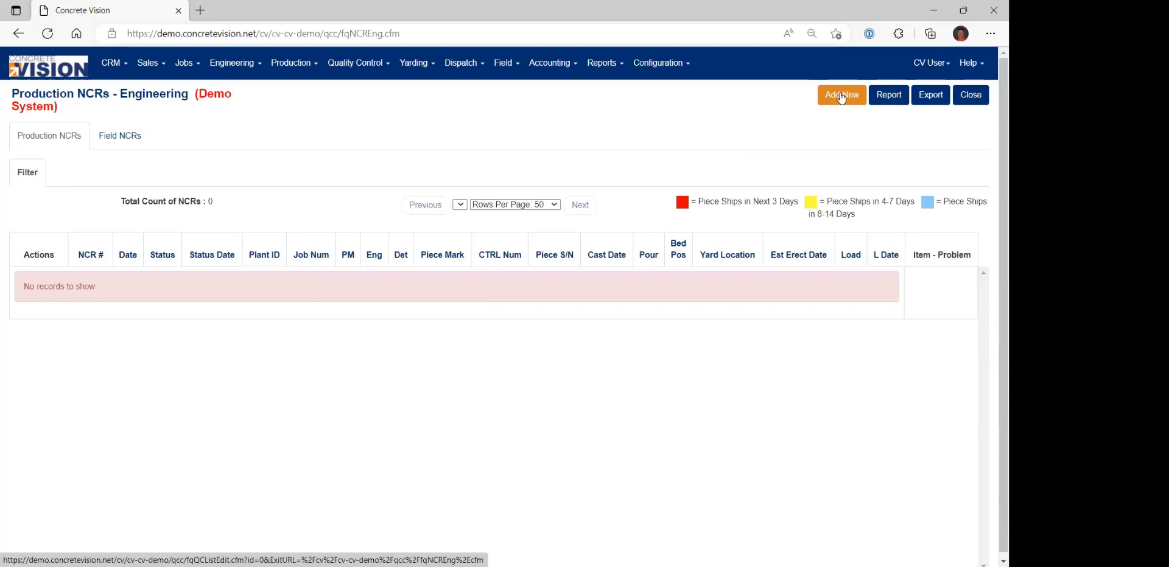
# Open NCR P-0002 for piece DT2 from Quality Control's Production NCRs list.
pyautogui.click(358, 67)
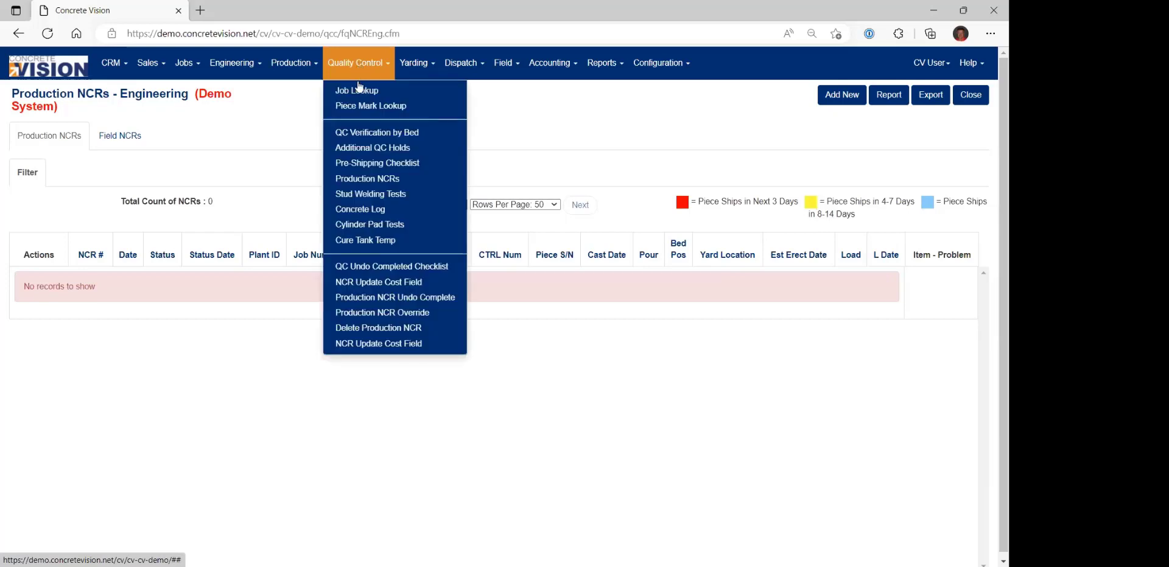
pyautogui.click(369, 179)
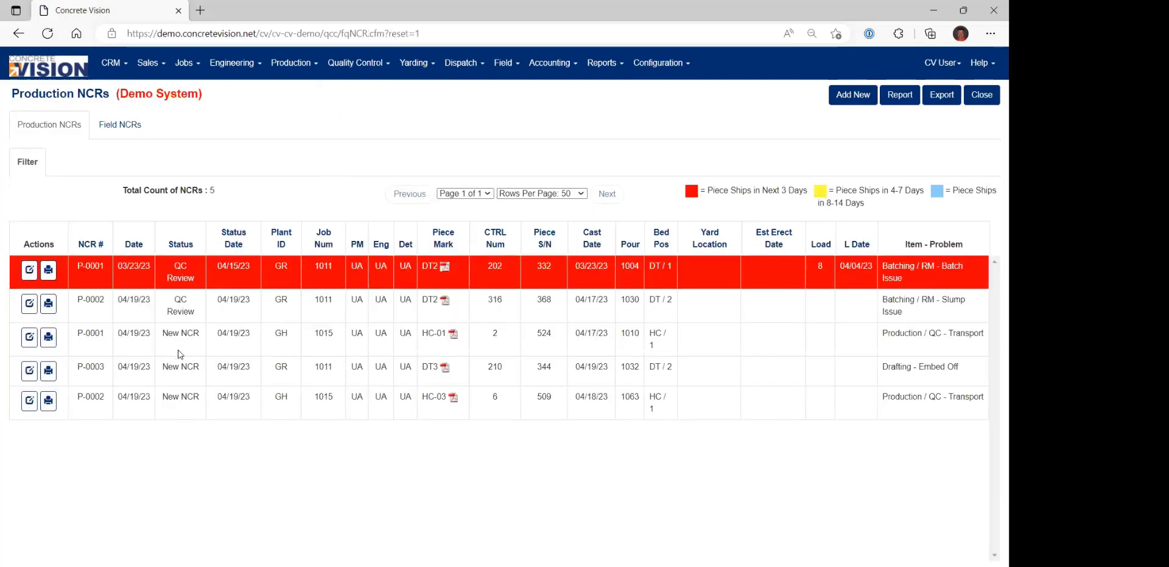
pyautogui.tripleClick(171, 306)
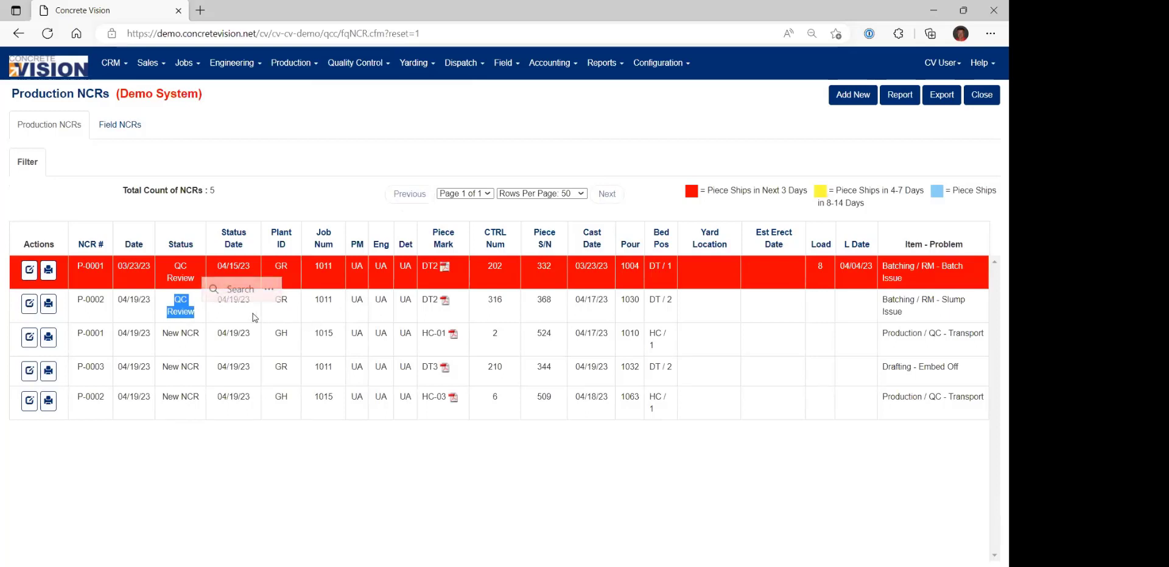
pyautogui.click(27, 306)
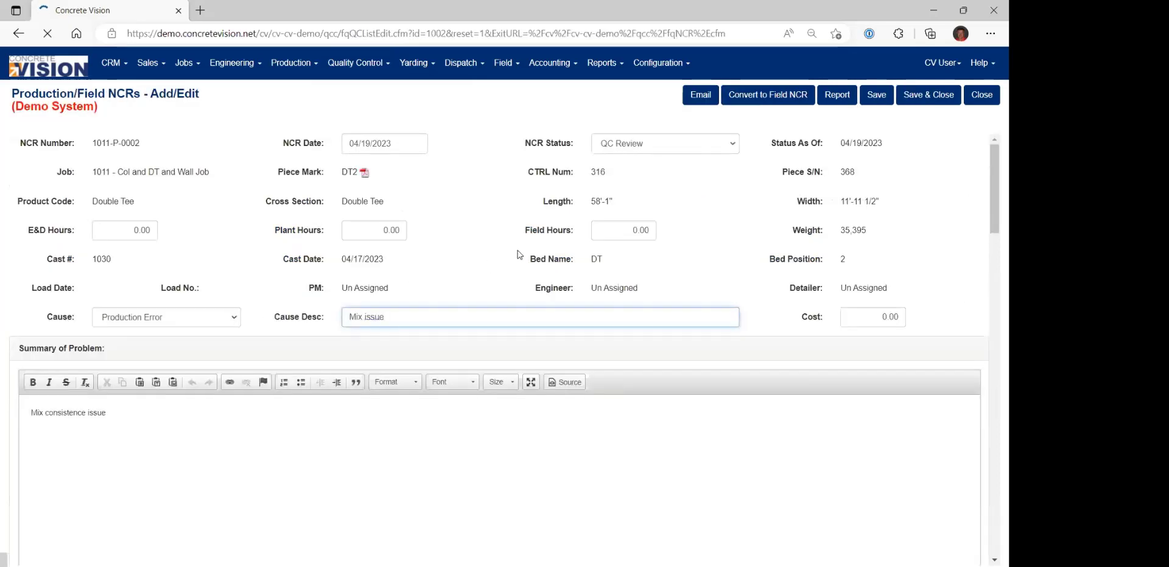
# Set the NCR's status to Production Repair, save it, and view its non-conformance report.
pyautogui.click(637, 145)
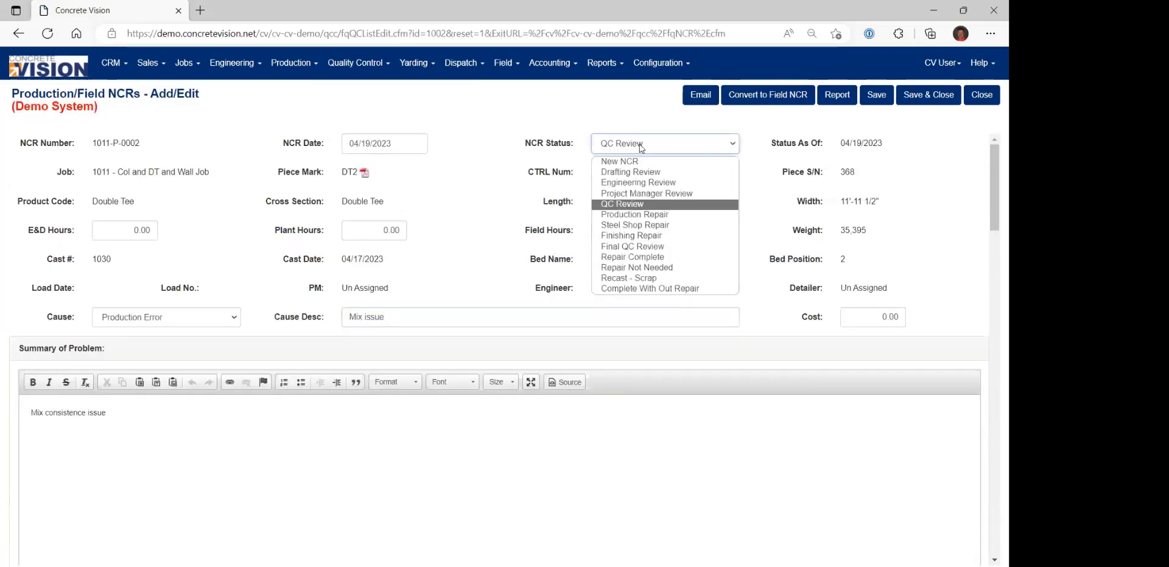
pyautogui.click(663, 215)
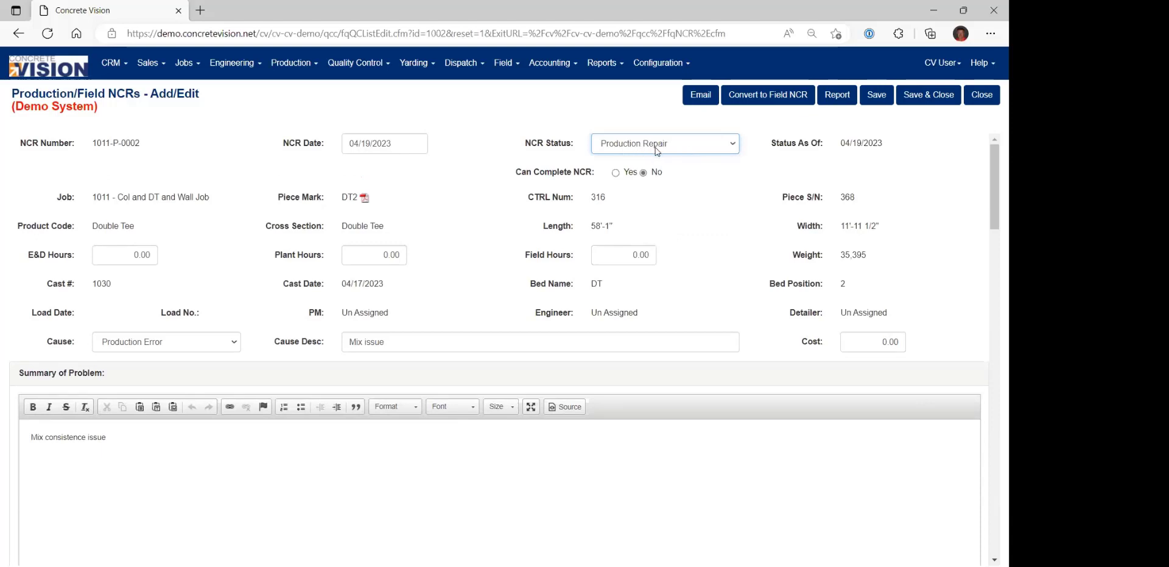
pyautogui.click(874, 98)
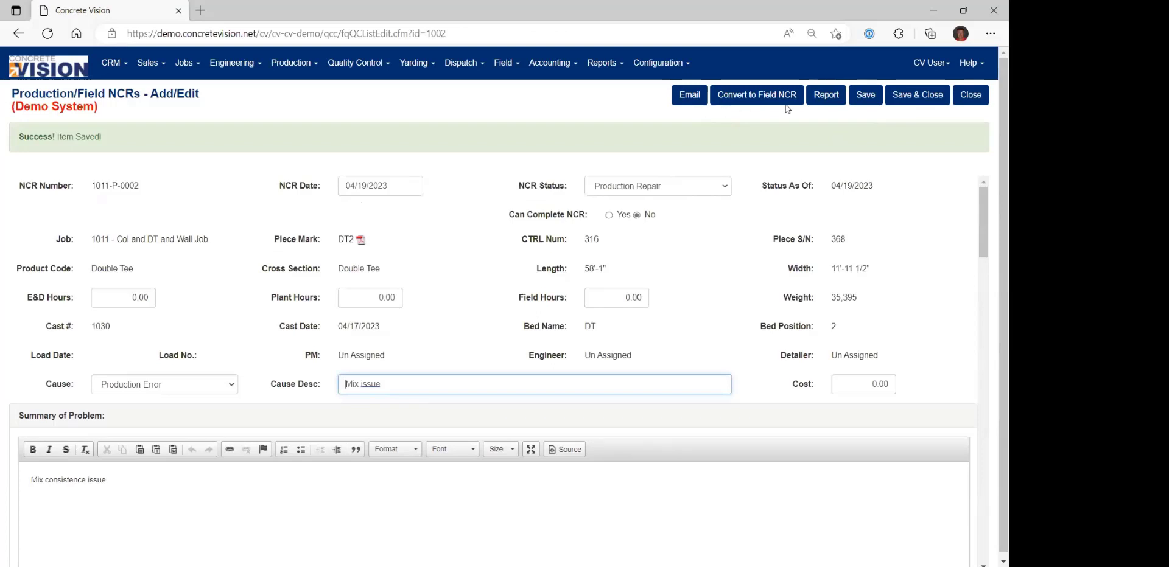
pyautogui.click(825, 101)
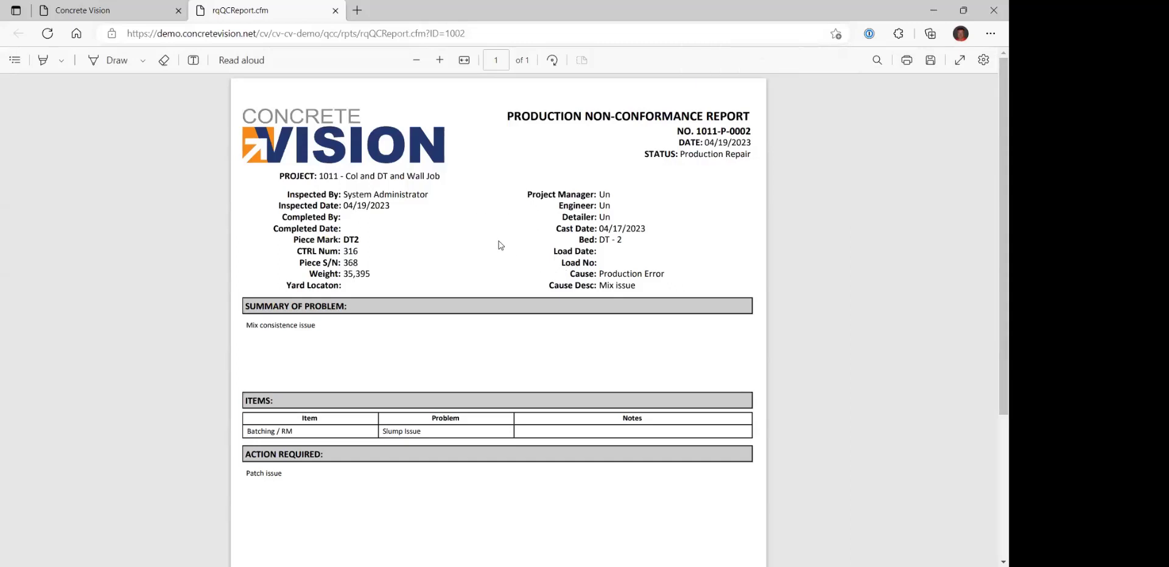
pyautogui.click(334, 11)
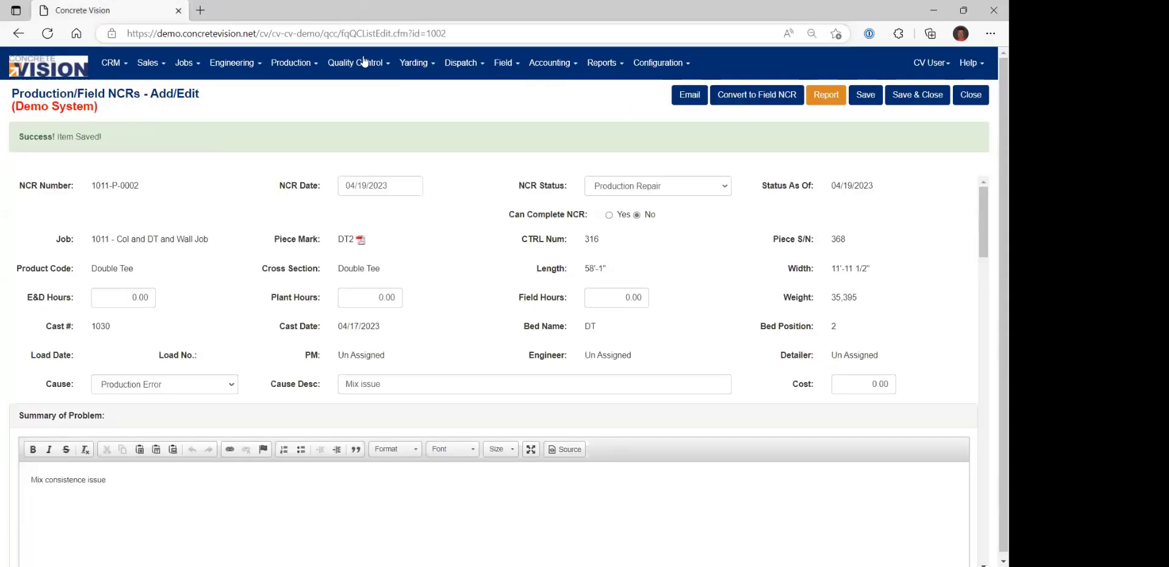
# Open DT2's NCR P-0002 from the Production Repair NCR list and save it with the status Final QC Review.
pyautogui.click(302, 65)
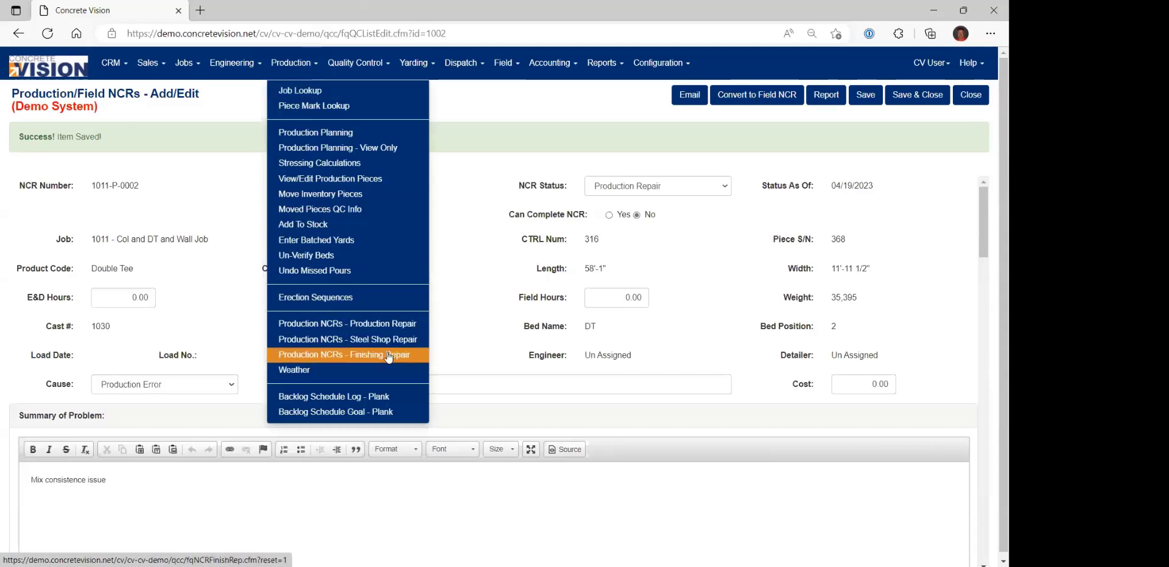
pyautogui.click(356, 327)
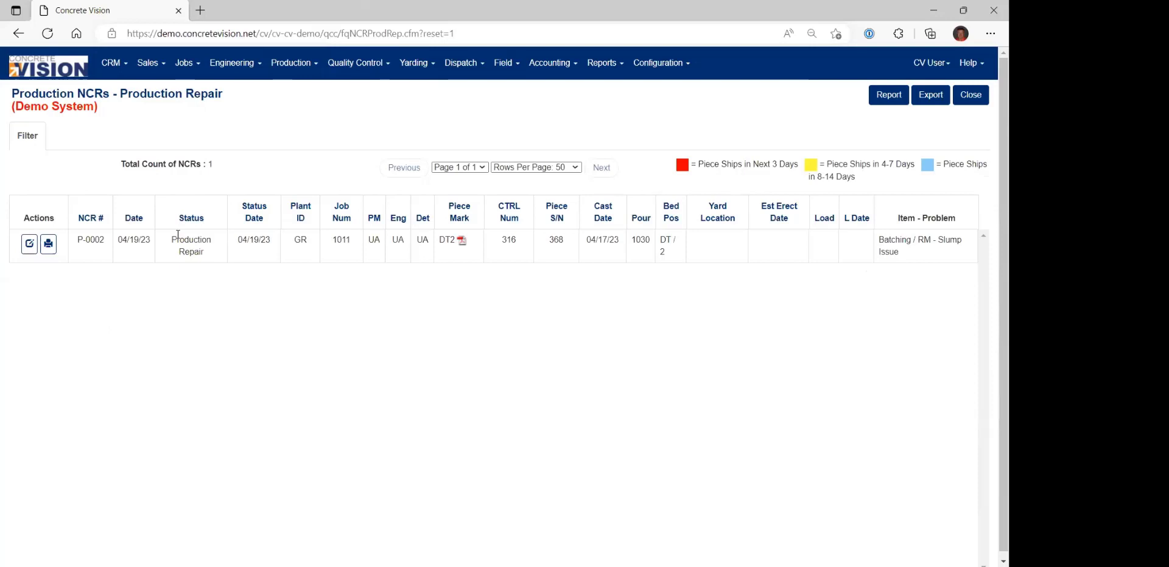
pyautogui.click(29, 245)
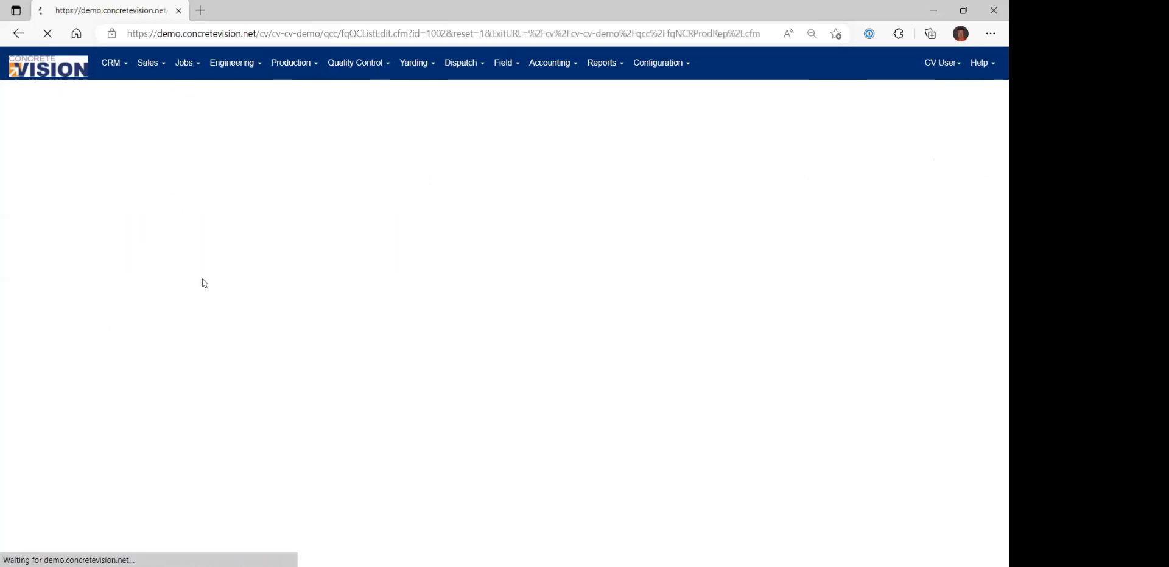
pyautogui.scroll(-5, 443, 424)
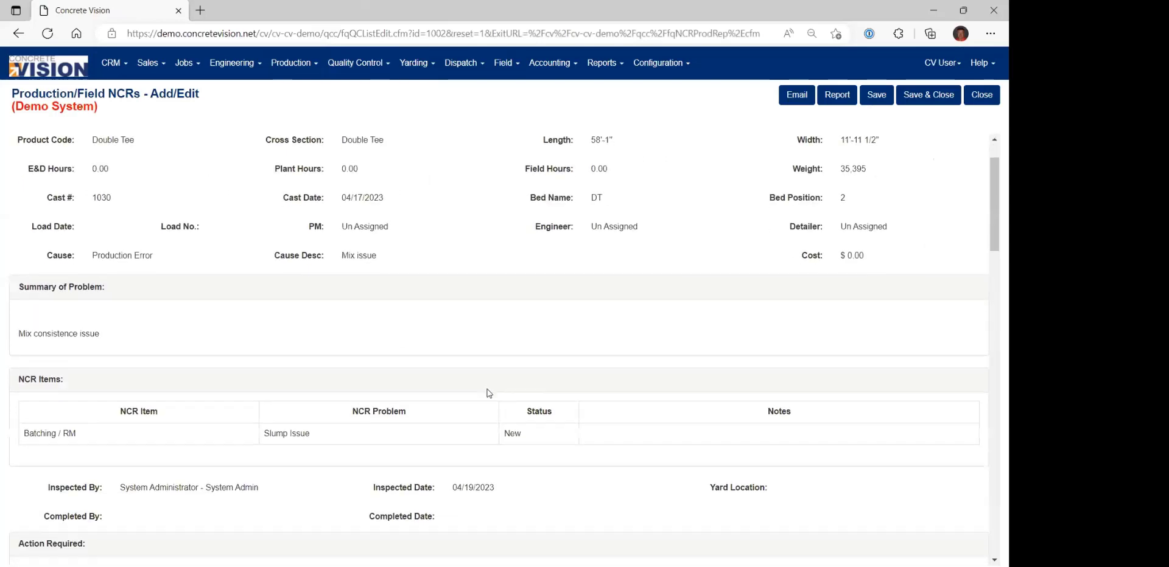
pyautogui.scroll(5, 466, 360)
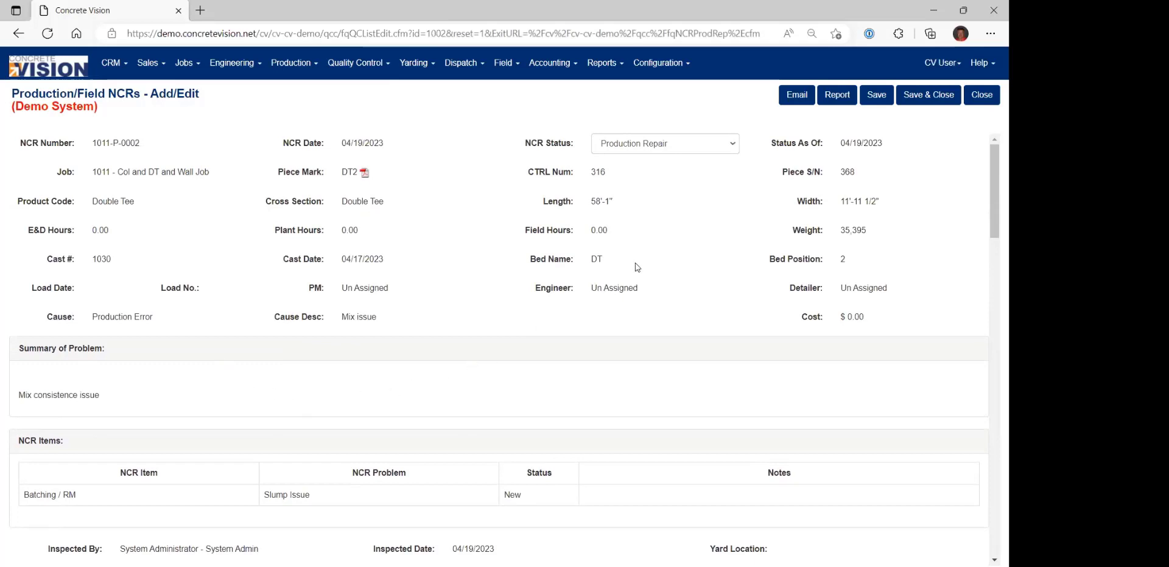
pyautogui.click(676, 150)
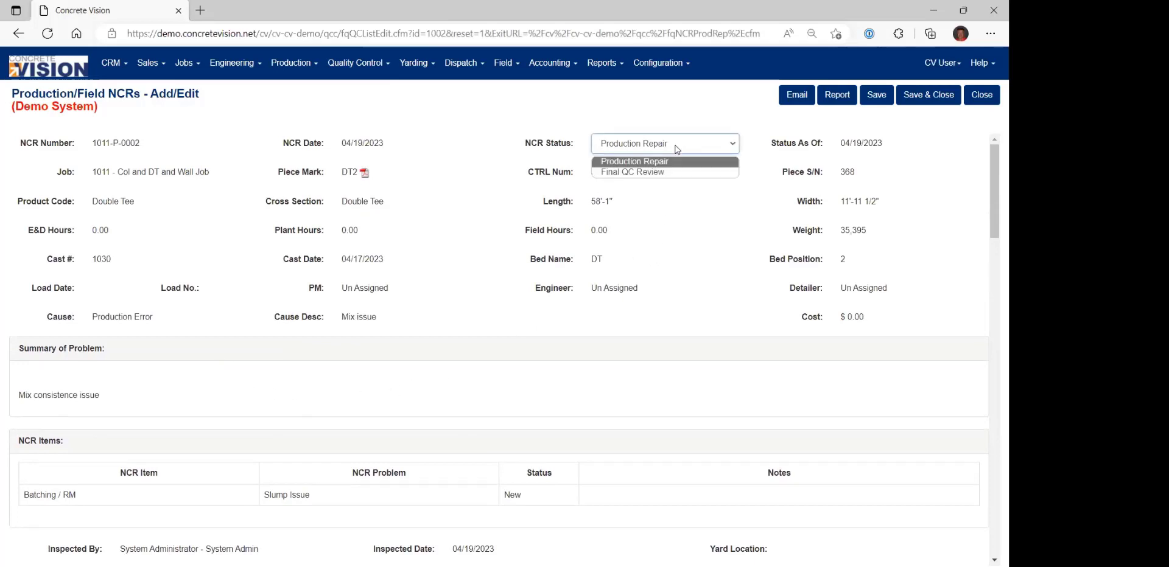
pyautogui.click(644, 173)
pyautogui.click(923, 102)
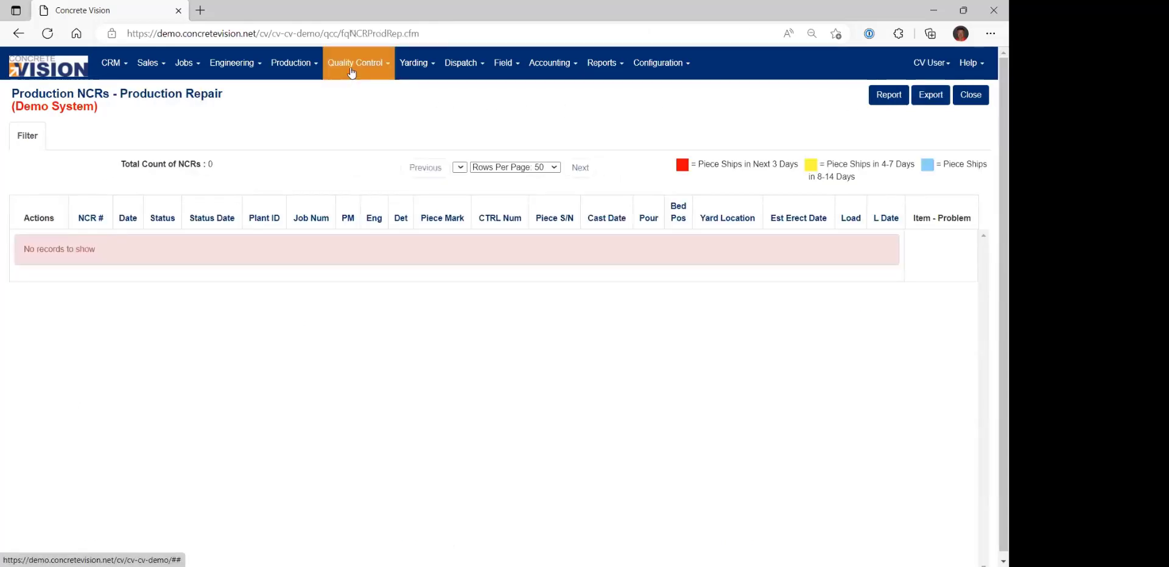
# Reopen DT2's NCR P-0002 from Quality Control's Production NCRs list and save it with the status Repair Complete.
pyautogui.click(351, 68)
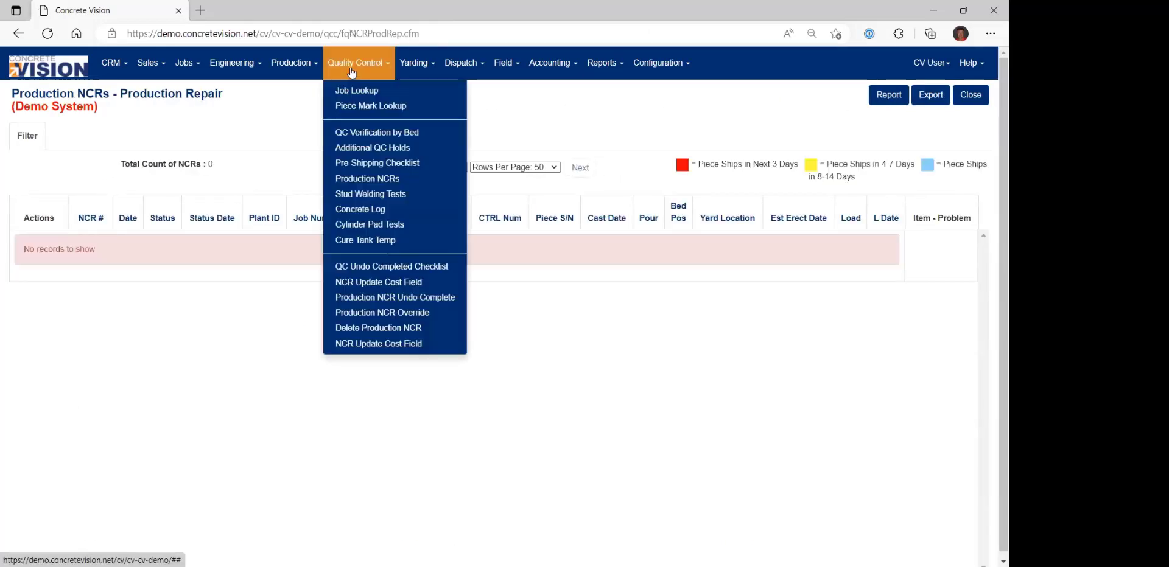
pyautogui.click(367, 179)
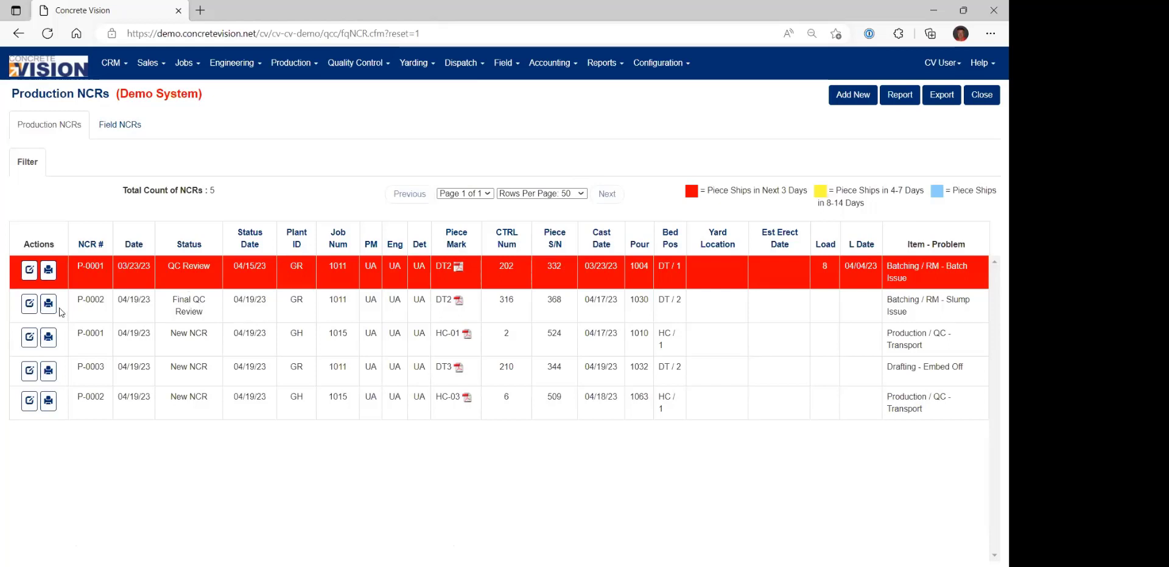
pyautogui.click(30, 304)
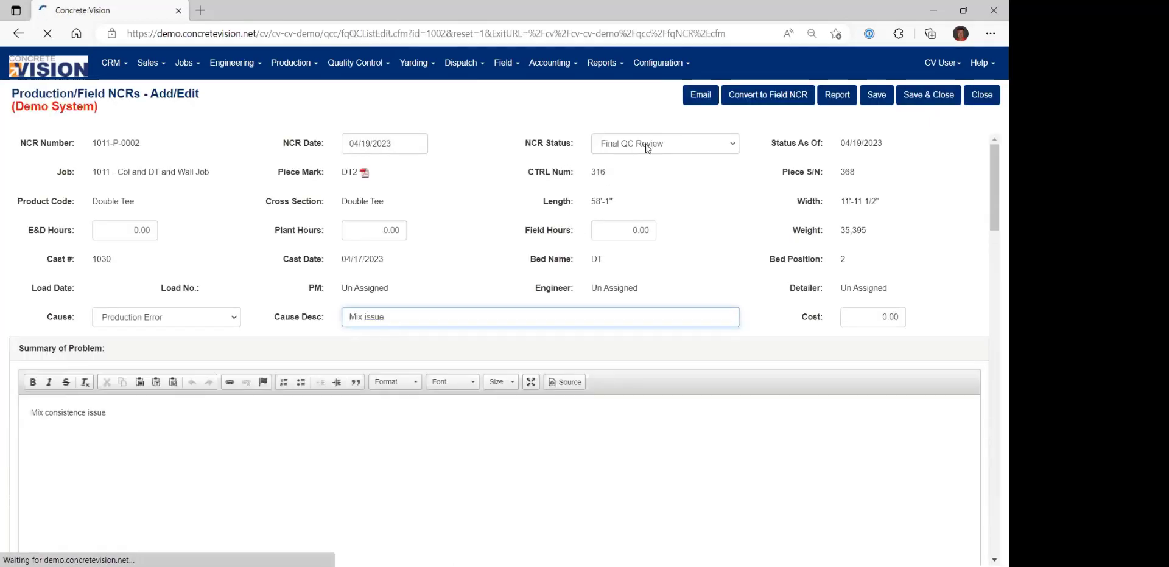
pyautogui.click(647, 148)
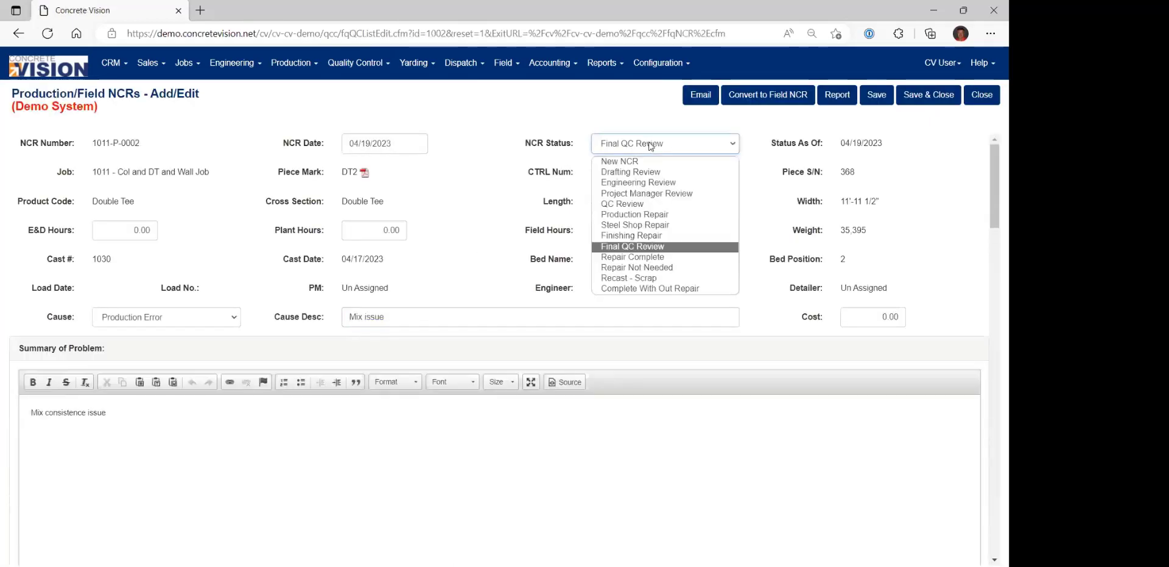
pyautogui.click(634, 258)
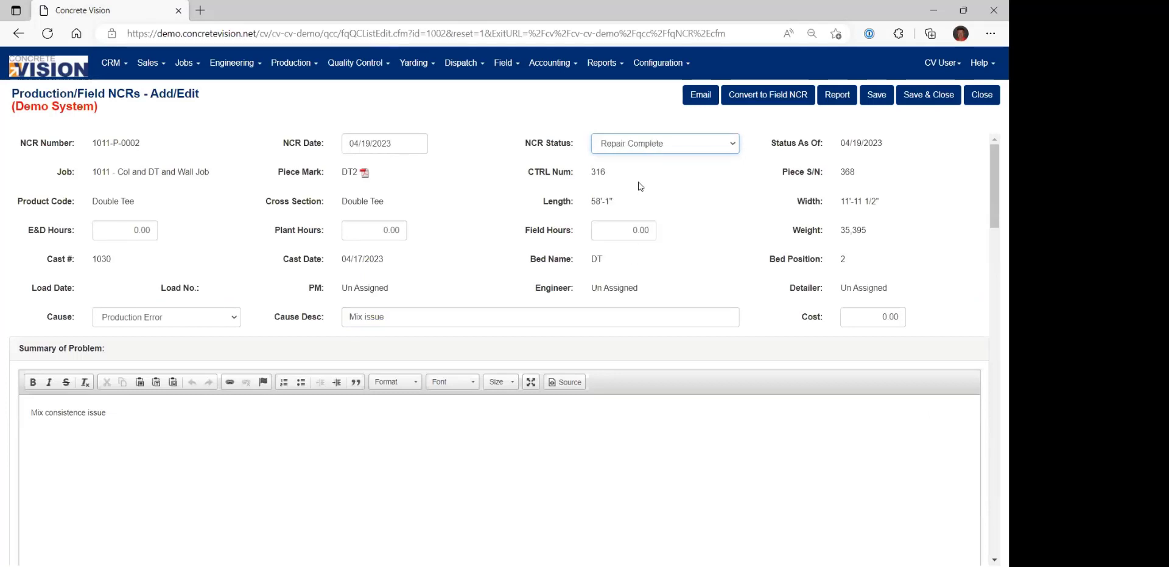
pyautogui.click(924, 96)
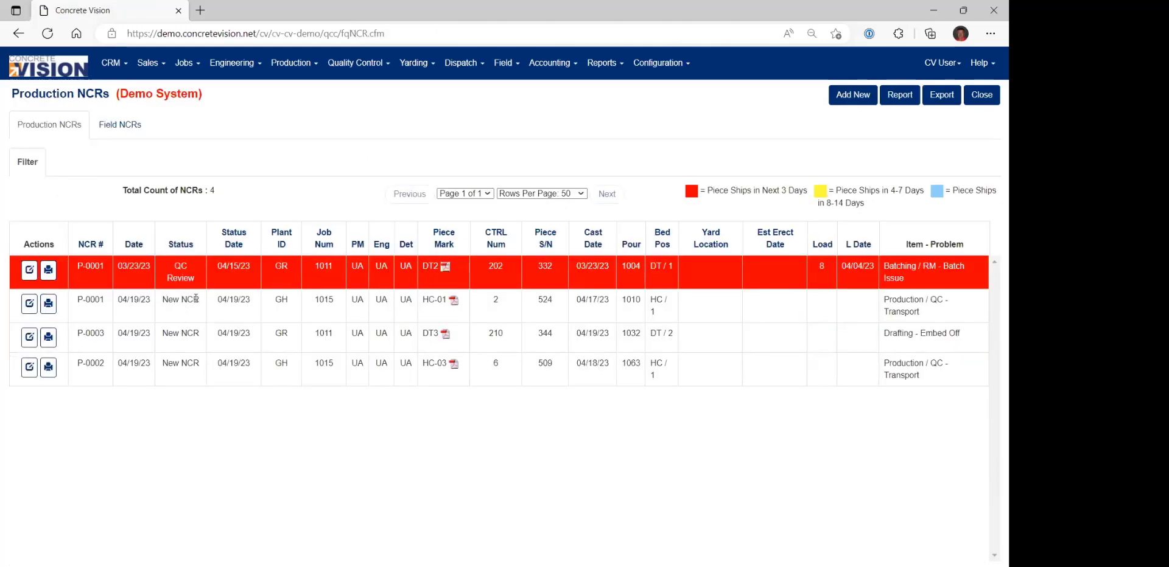
# Open production NCR P-0003 for piece DT3 and convert it to a Field NCR.
pyautogui.click(29, 337)
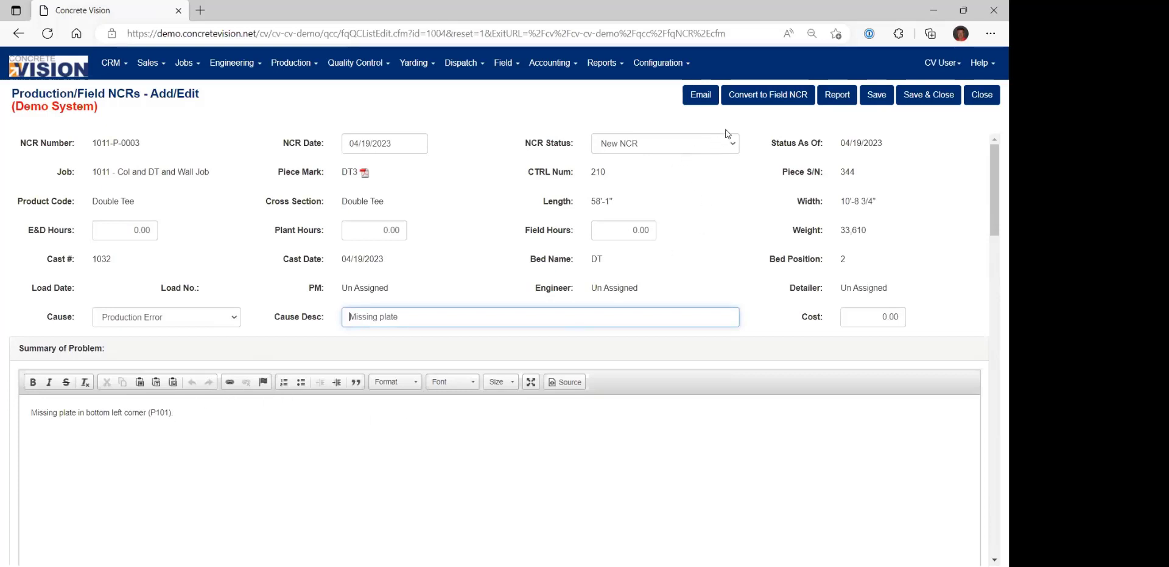
pyautogui.click(782, 101)
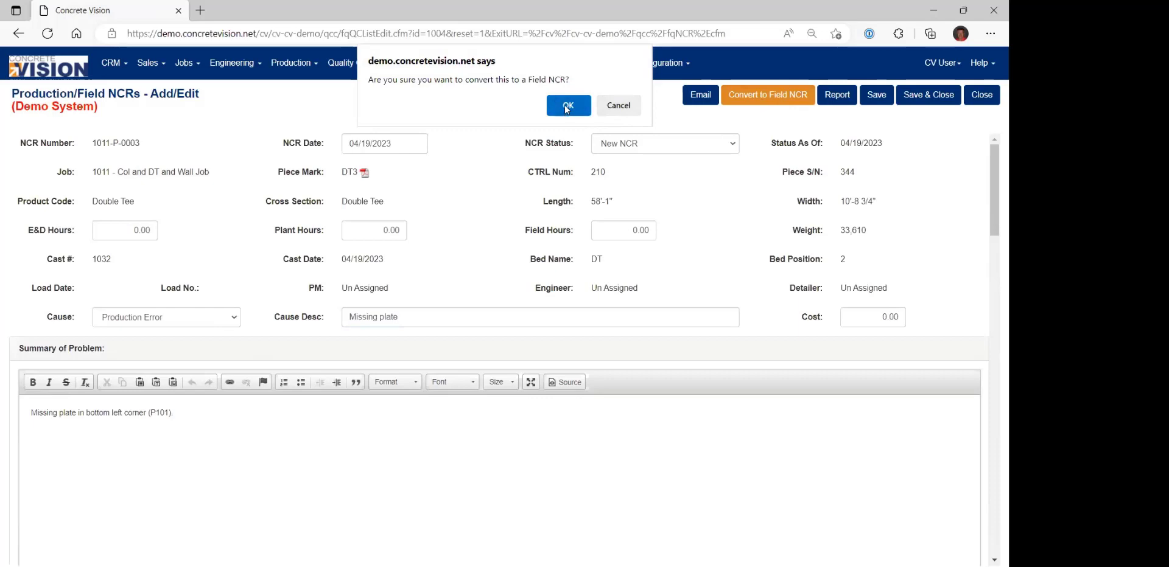
pyautogui.click(566, 106)
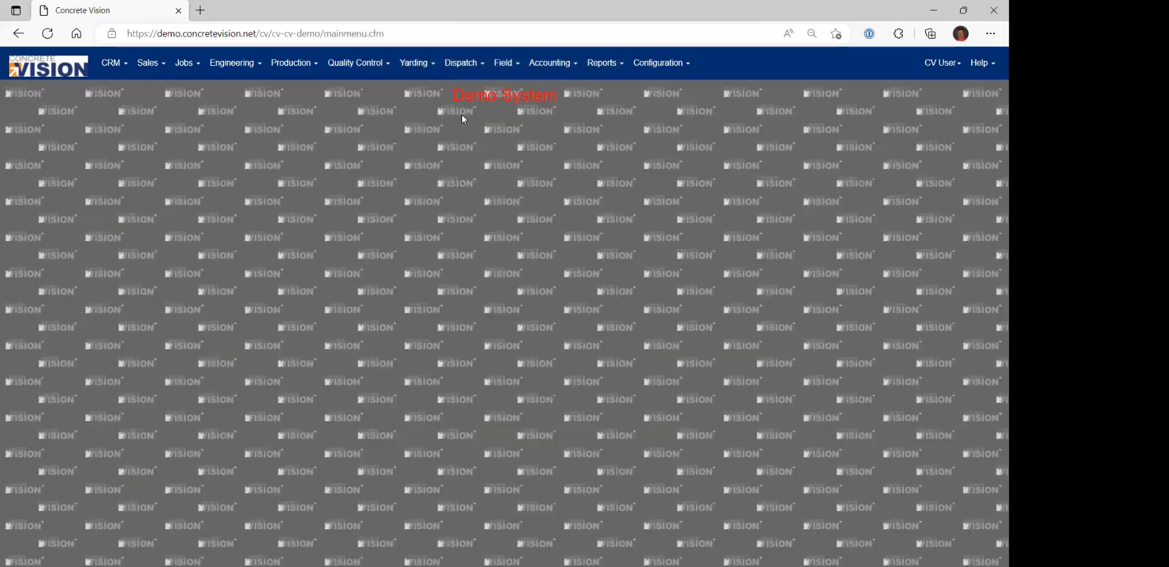
# Open the Field NCRs list and view the F-001 record that is in PM Review.
pyautogui.click(502, 73)
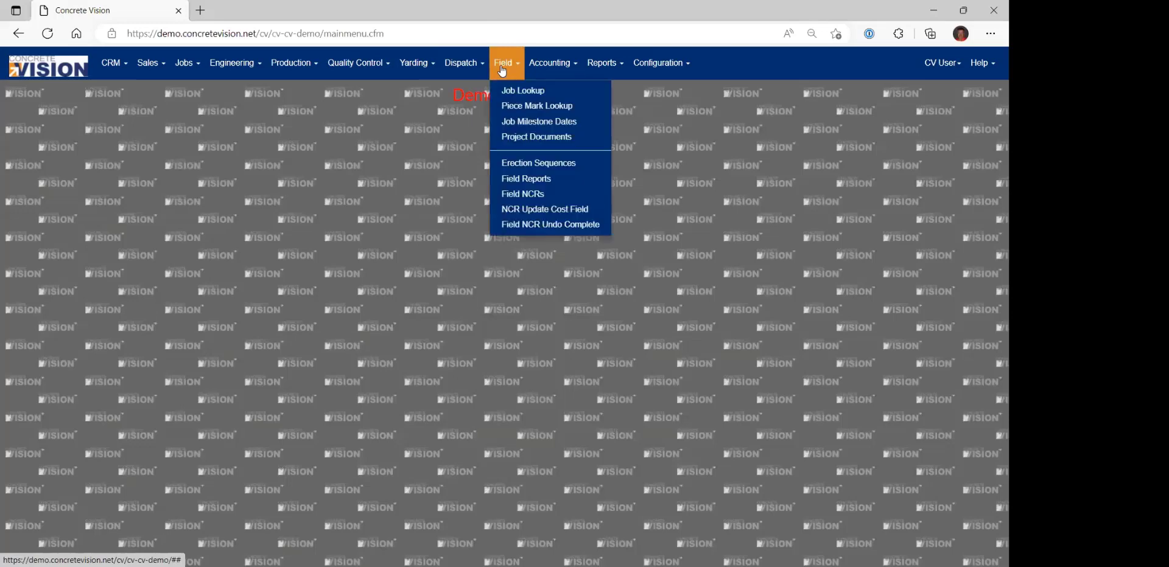
pyautogui.click(507, 191)
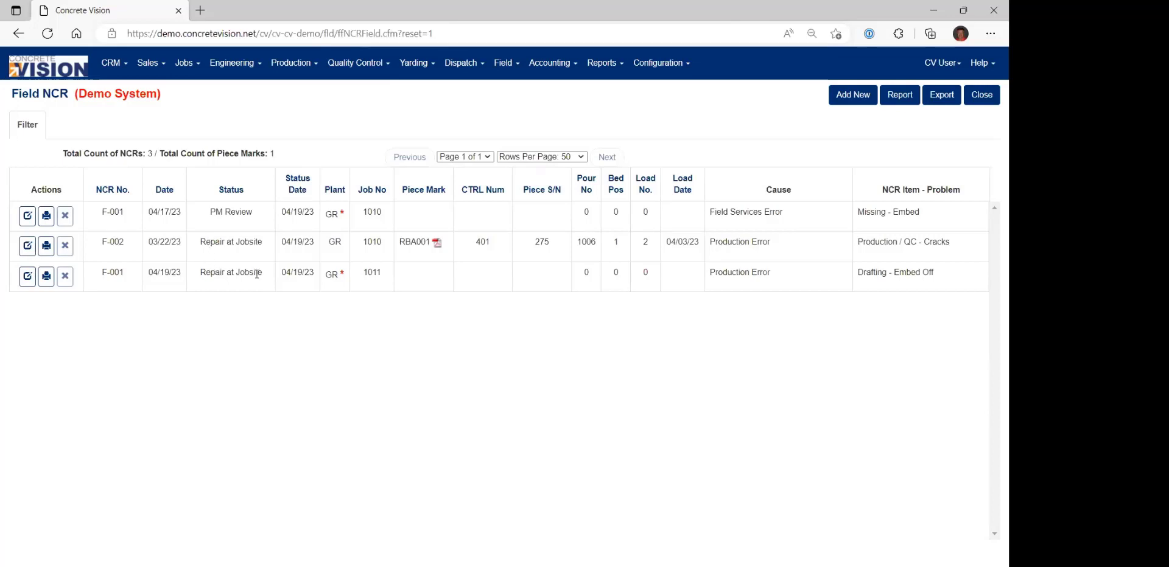
pyautogui.click(26, 215)
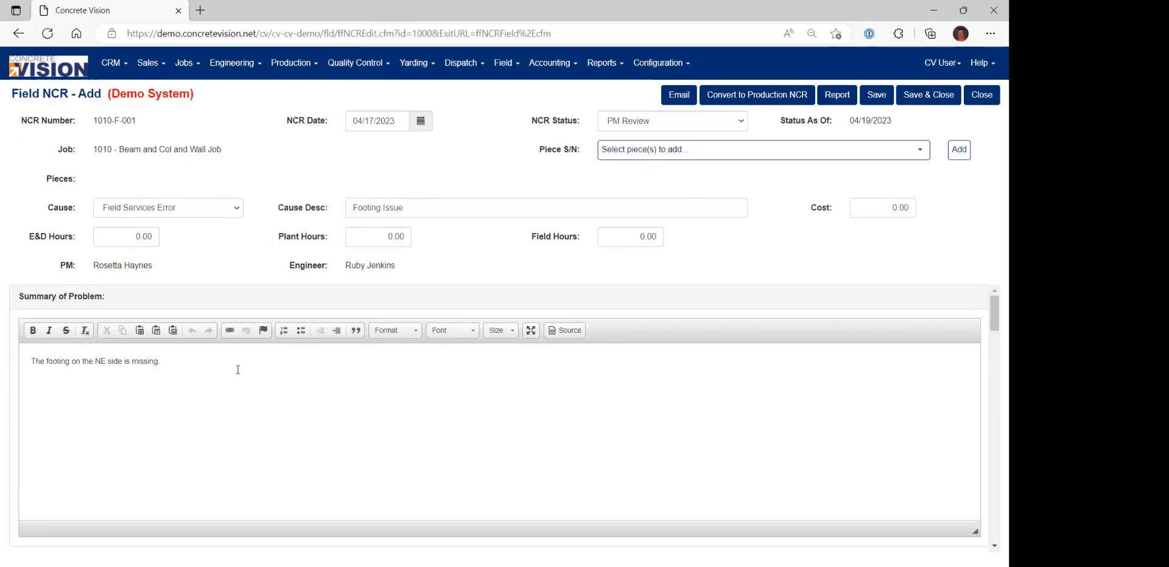
# Close the F-001 record, view field NCR F-002 for piece RBA001, and return to the Field NCR list.
pyautogui.click(981, 95)
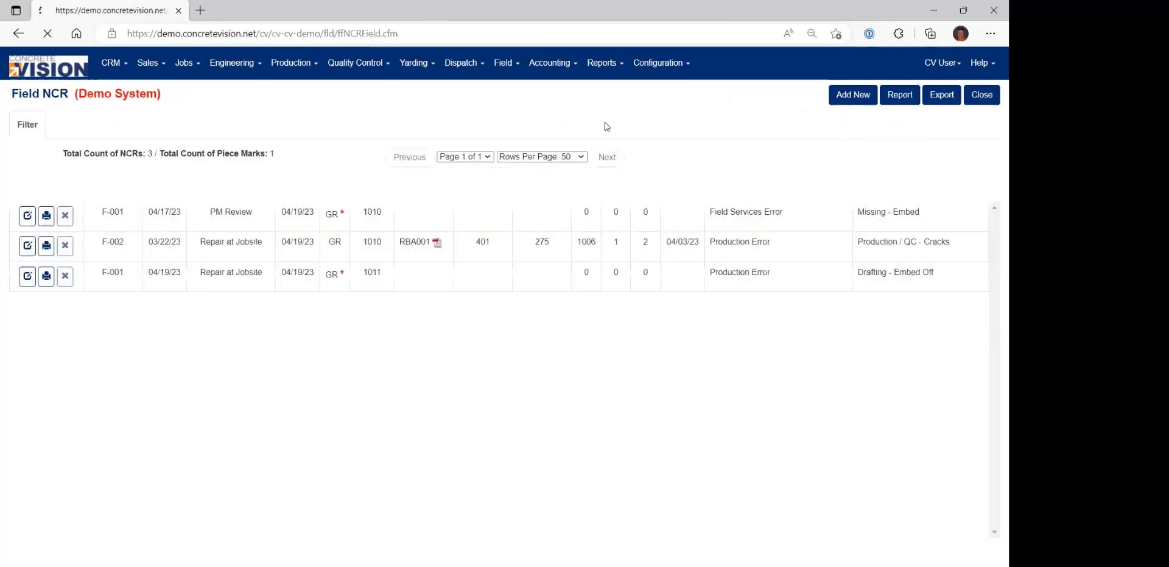
pyautogui.click(28, 245)
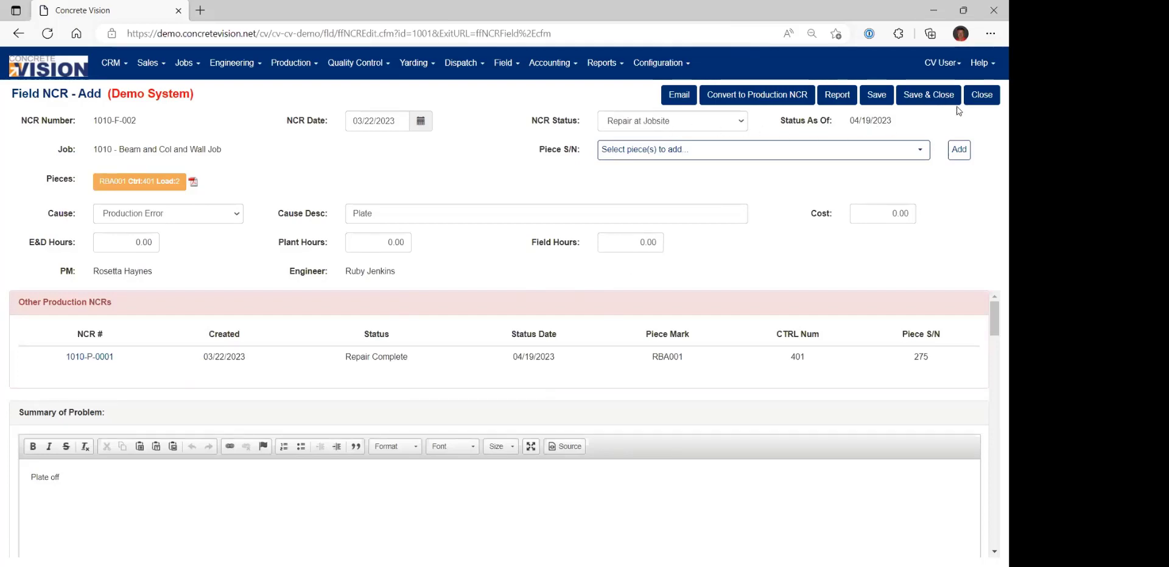
pyautogui.click(981, 98)
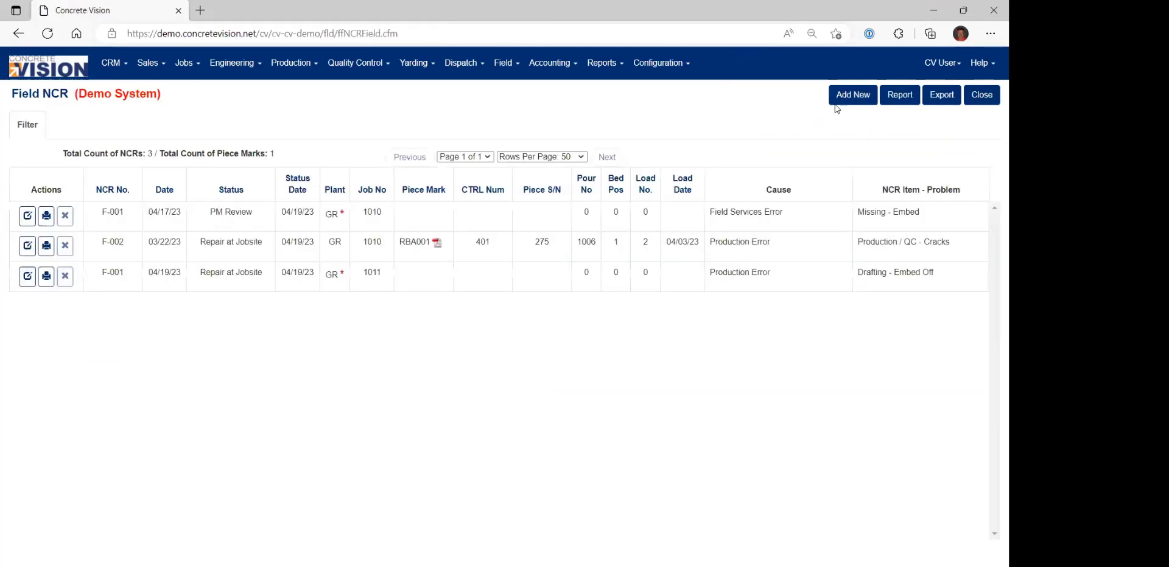
# Open job 1015's NCR P-0001 for piece HC-01 from Quality Control's Production NCRs list.
pyautogui.click(315, 66)
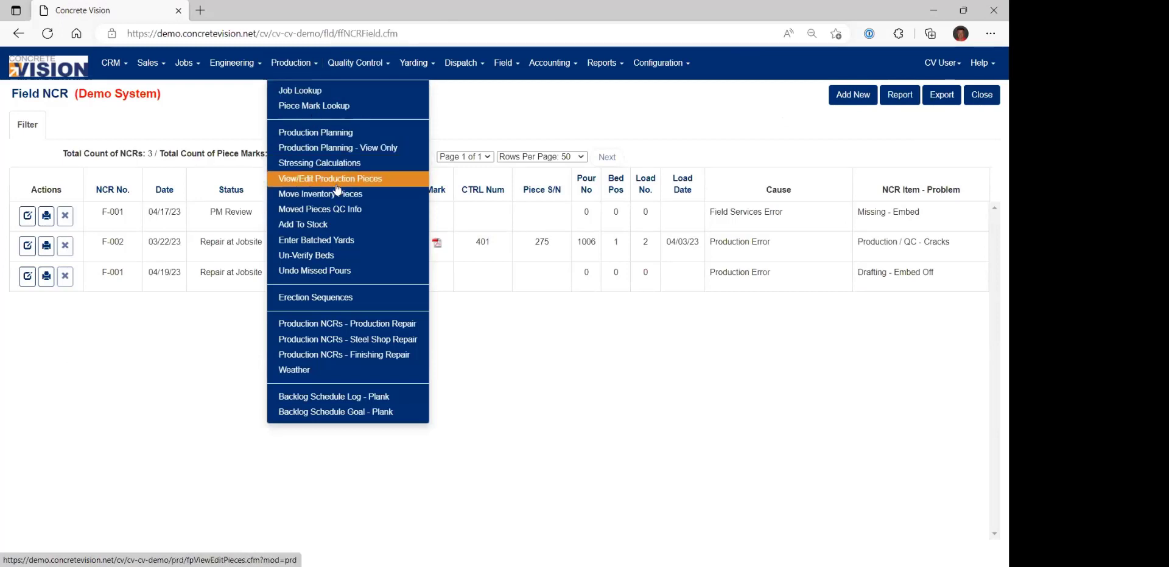
pyautogui.click(355, 63)
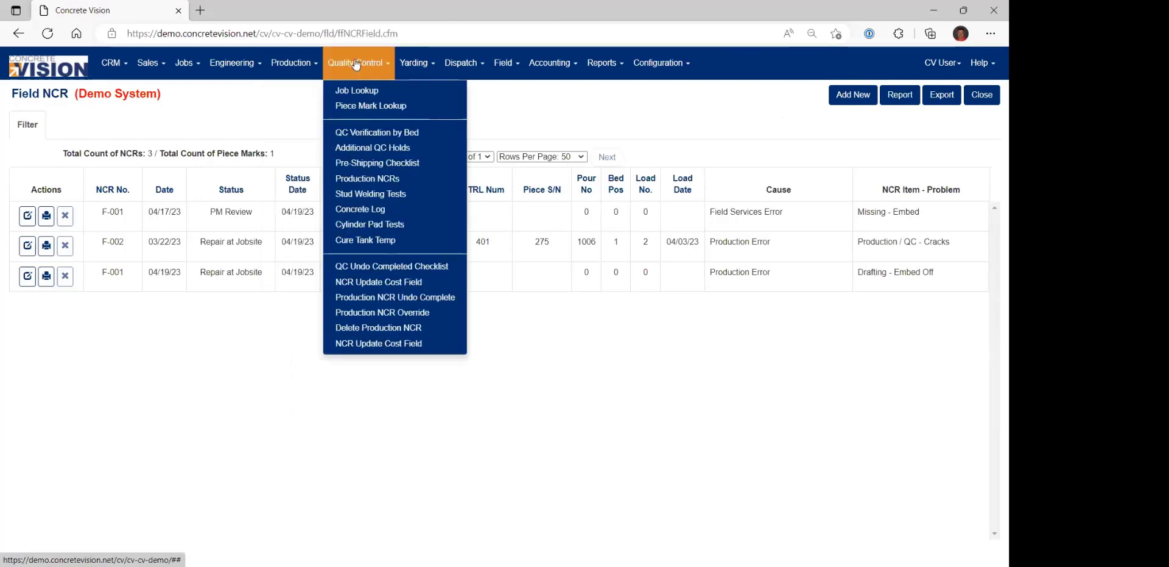
pyautogui.click(359, 181)
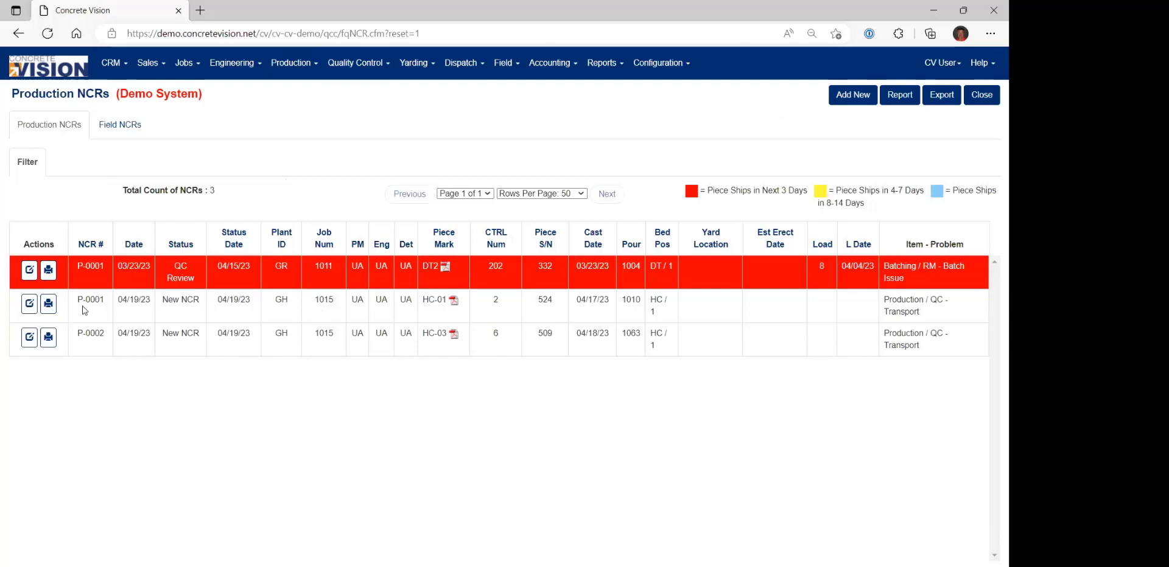
pyautogui.click(29, 306)
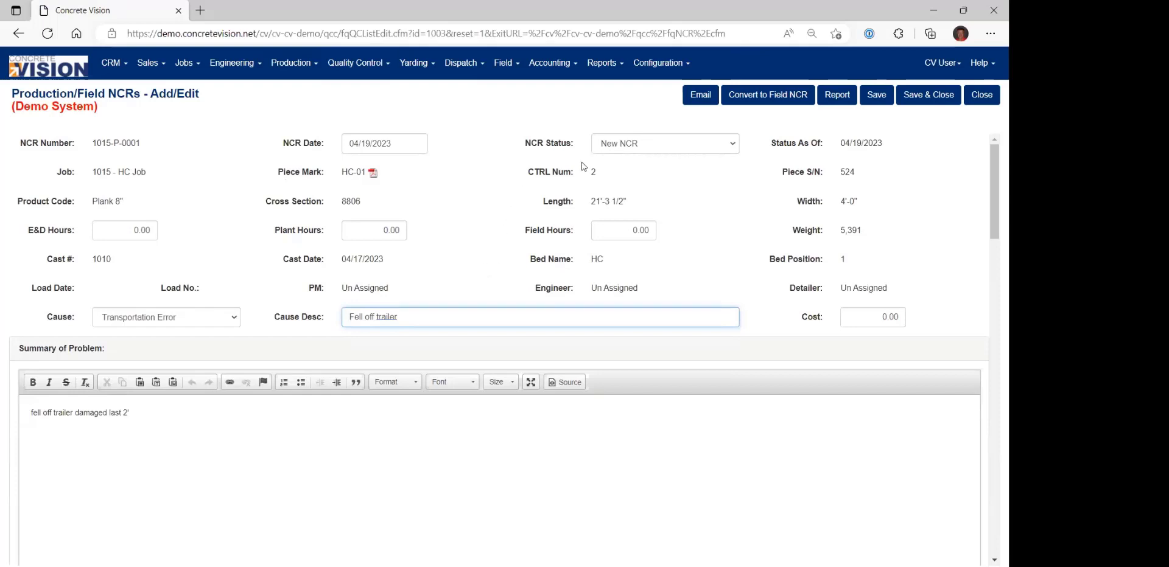
# Try the statuses Repair Not Needed and Complete With Out Repair on HC-01's NCR.
pyautogui.click(647, 149)
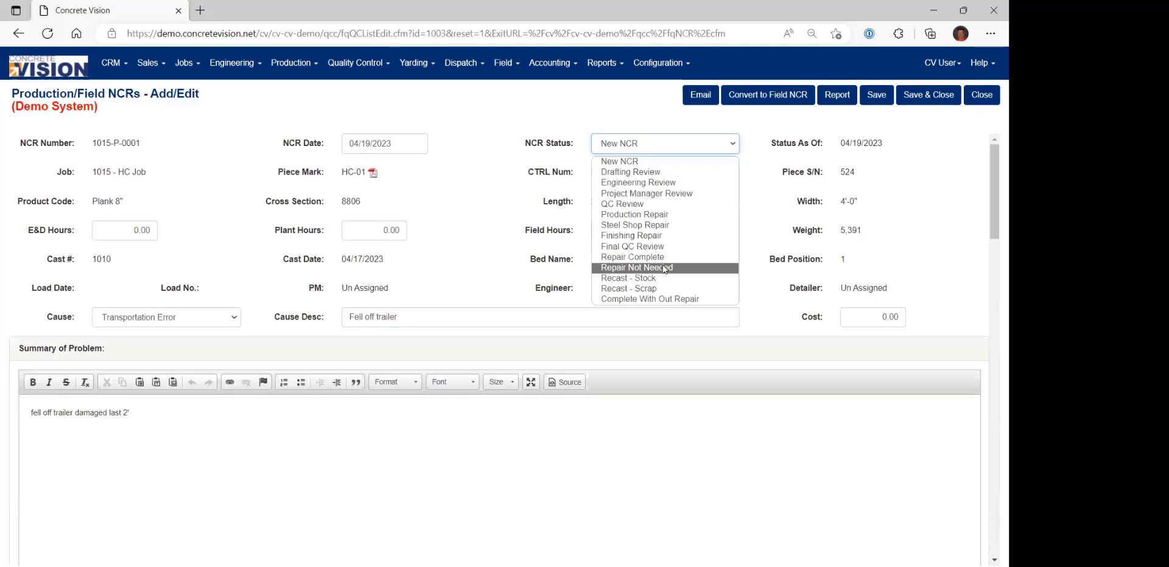
pyautogui.click(665, 268)
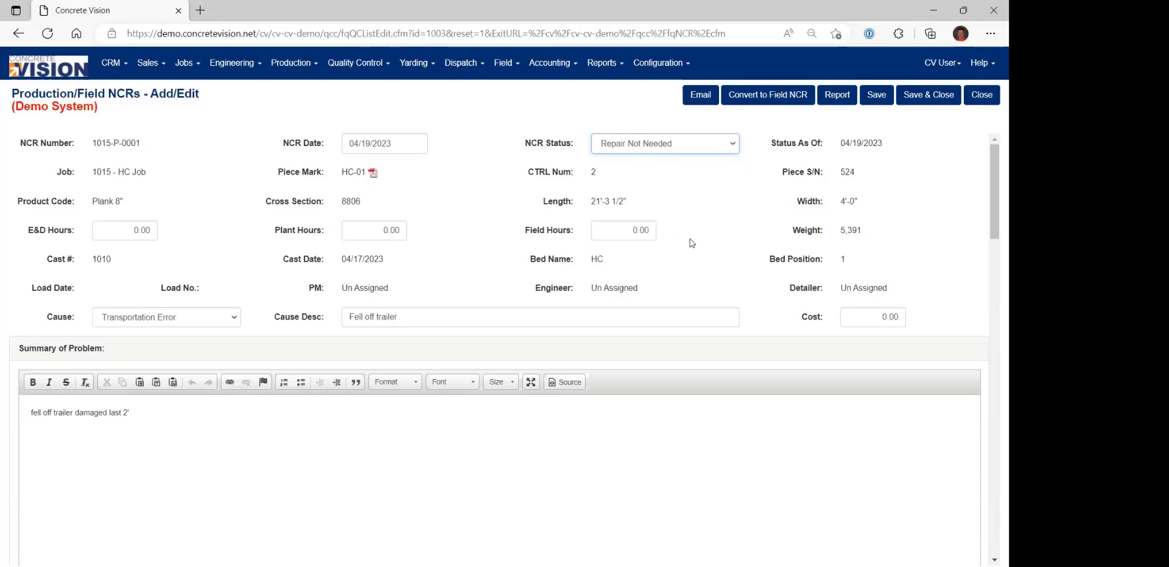
pyautogui.click(734, 144)
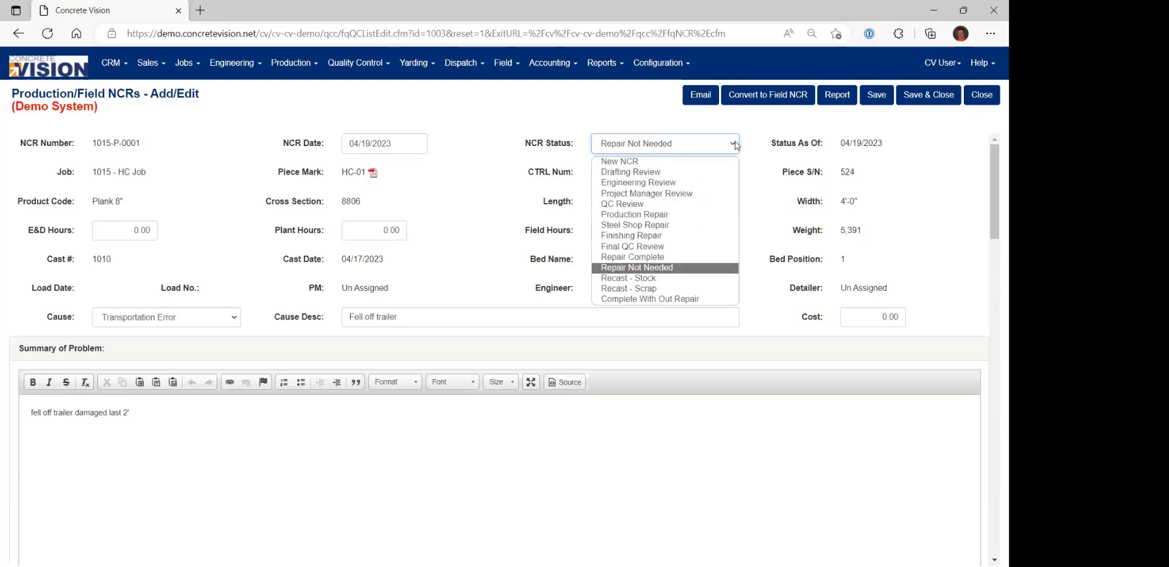
pyautogui.click(661, 300)
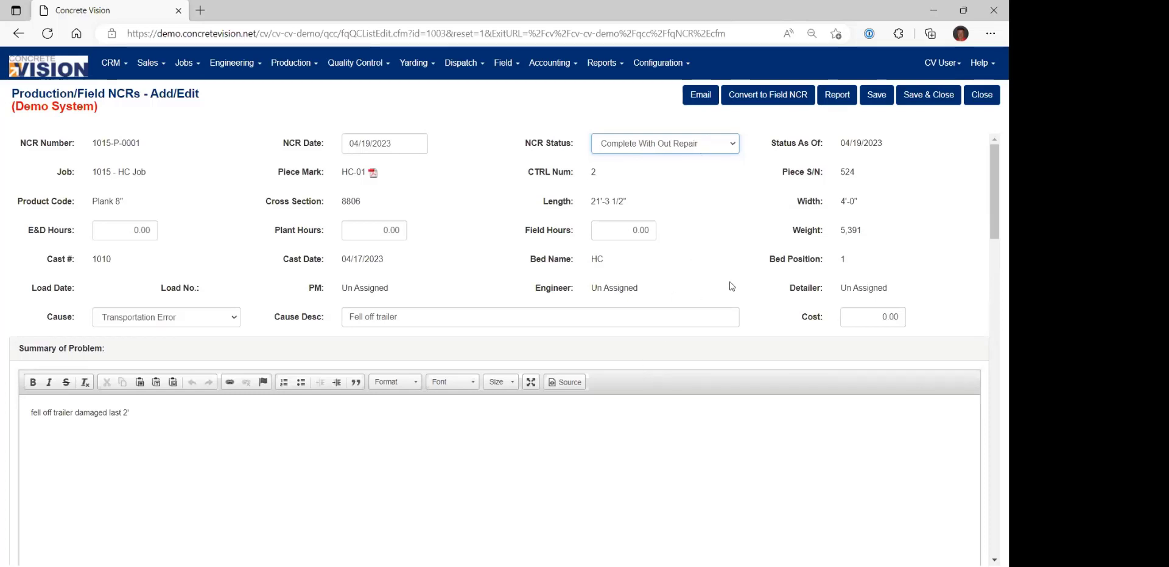
# Review the NCR items, attachments, email and notes sections of HC-01's NCR.
pyautogui.scroll(-7, 710, 314)
pyautogui.scroll(-3, 664, 331)
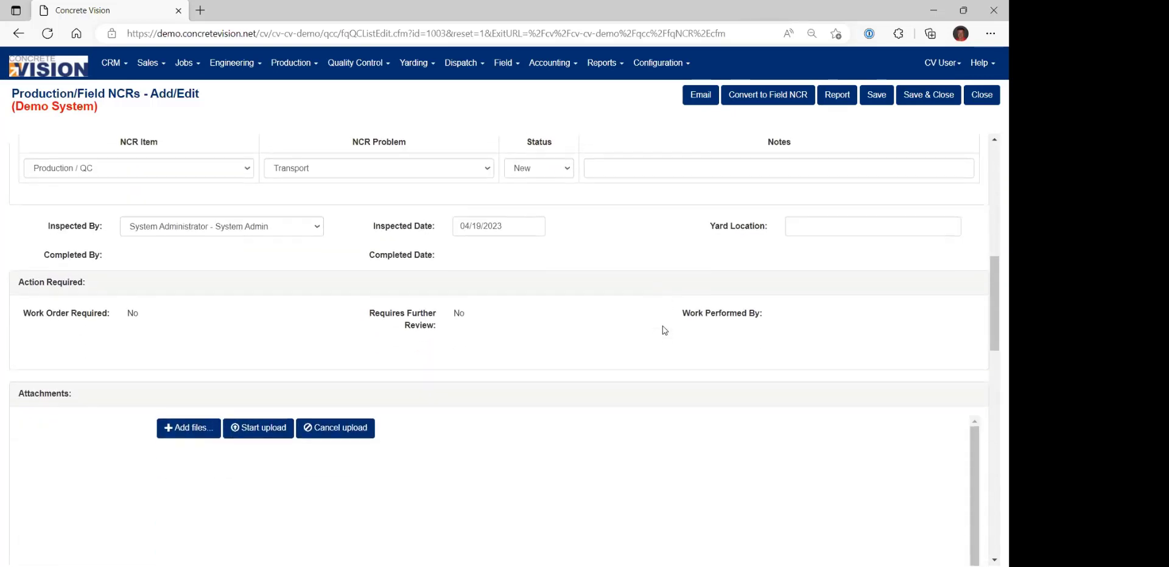
pyautogui.scroll(-5, 668, 328)
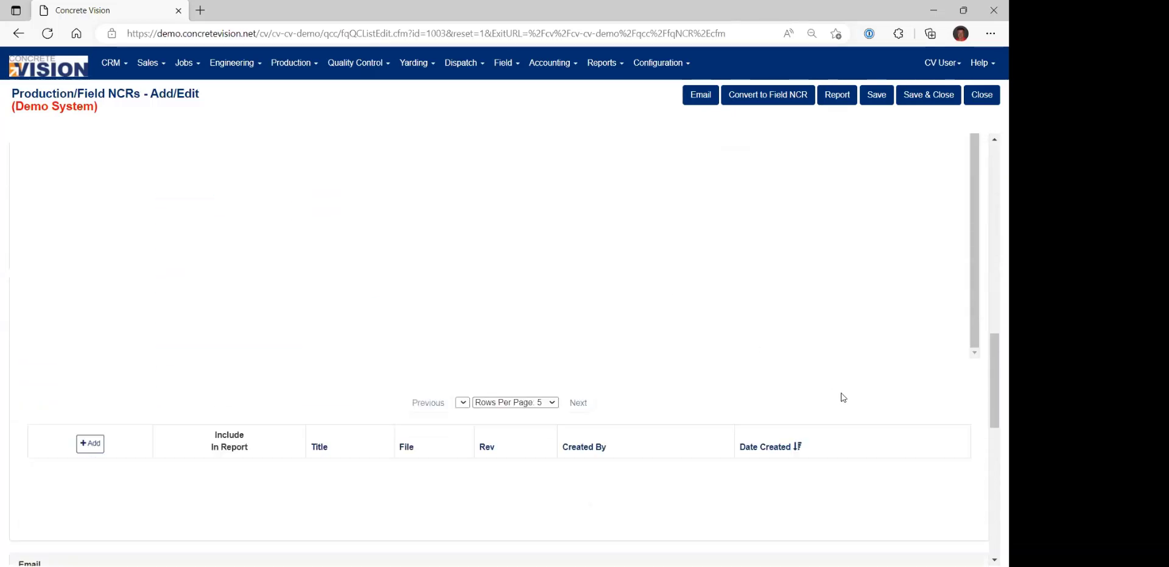
pyautogui.scroll(-1, 584, 406)
pyautogui.scroll(-4, 584, 406)
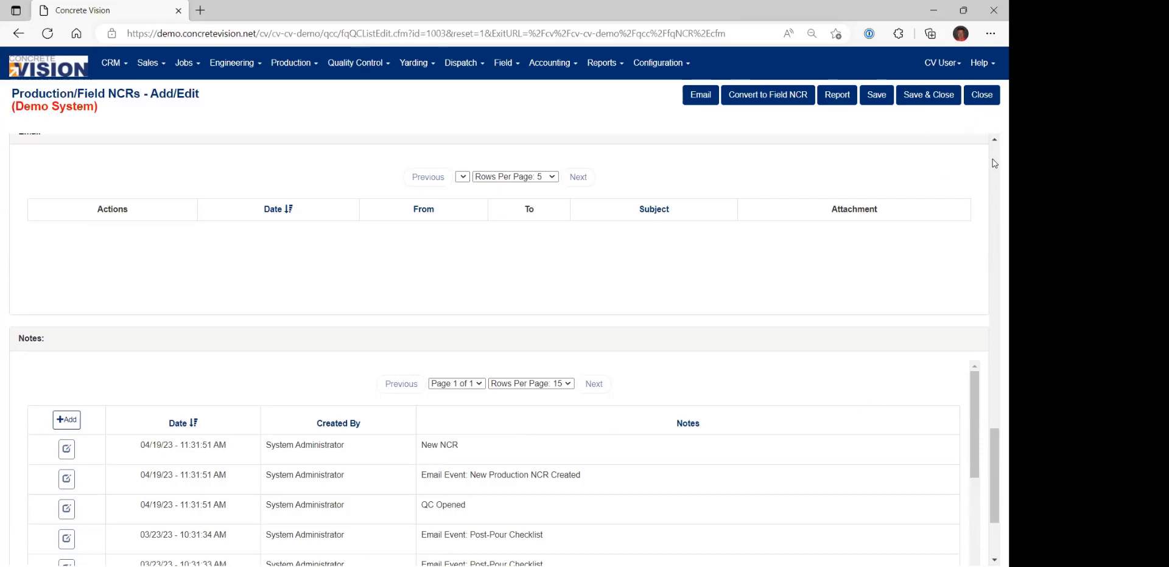
pyautogui.scroll(15, 994, 163)
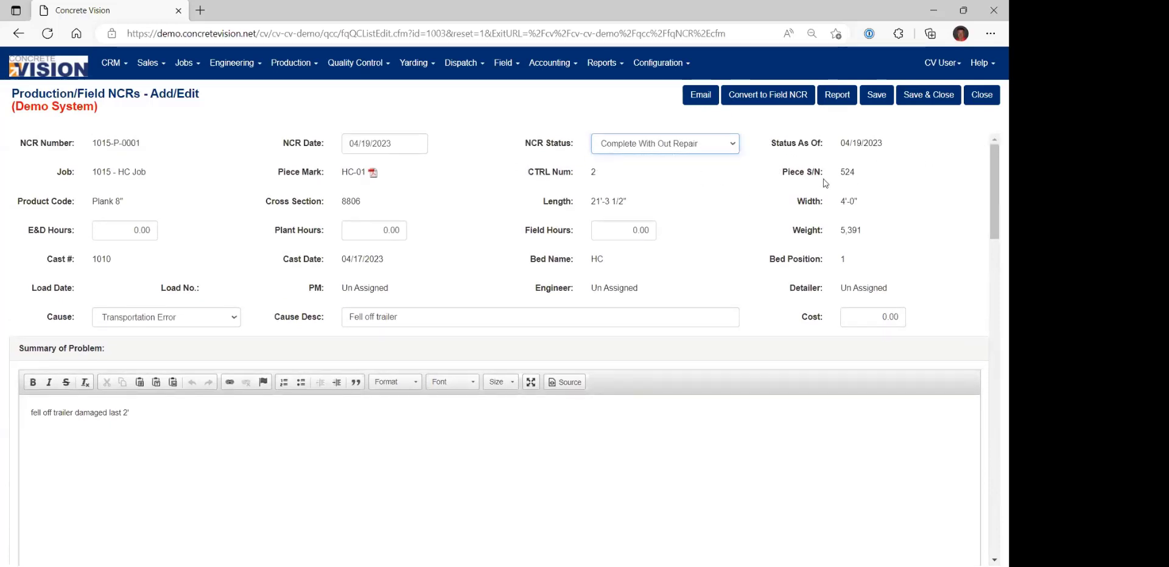
# Save HC-01's NCR with the status Recast - Scrap and the scrap reason (PRD) Production.
pyautogui.click(695, 150)
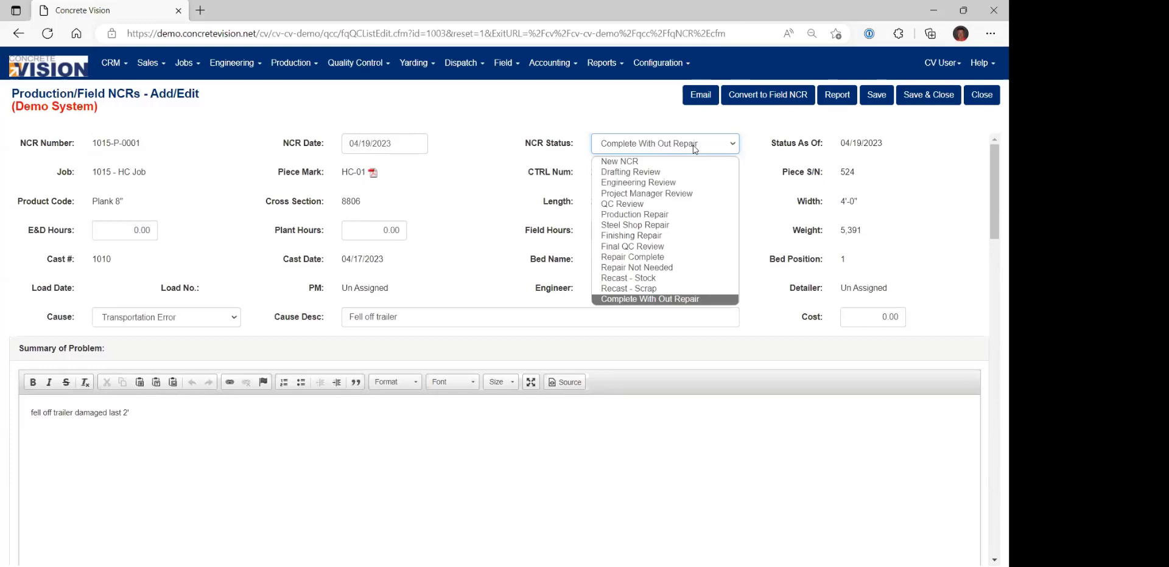
pyautogui.click(648, 290)
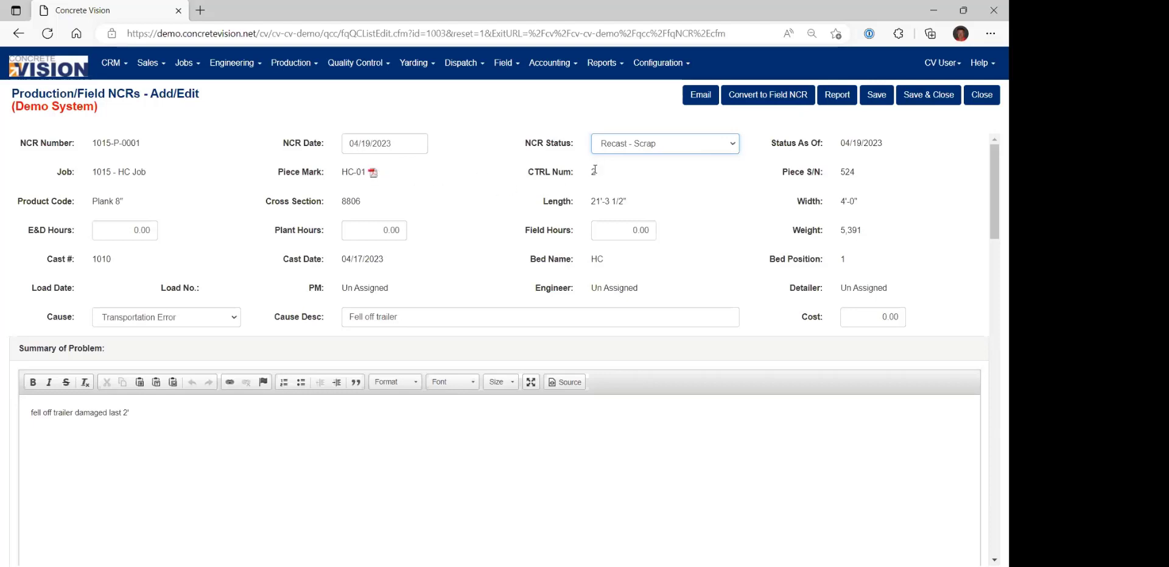
pyautogui.click(876, 97)
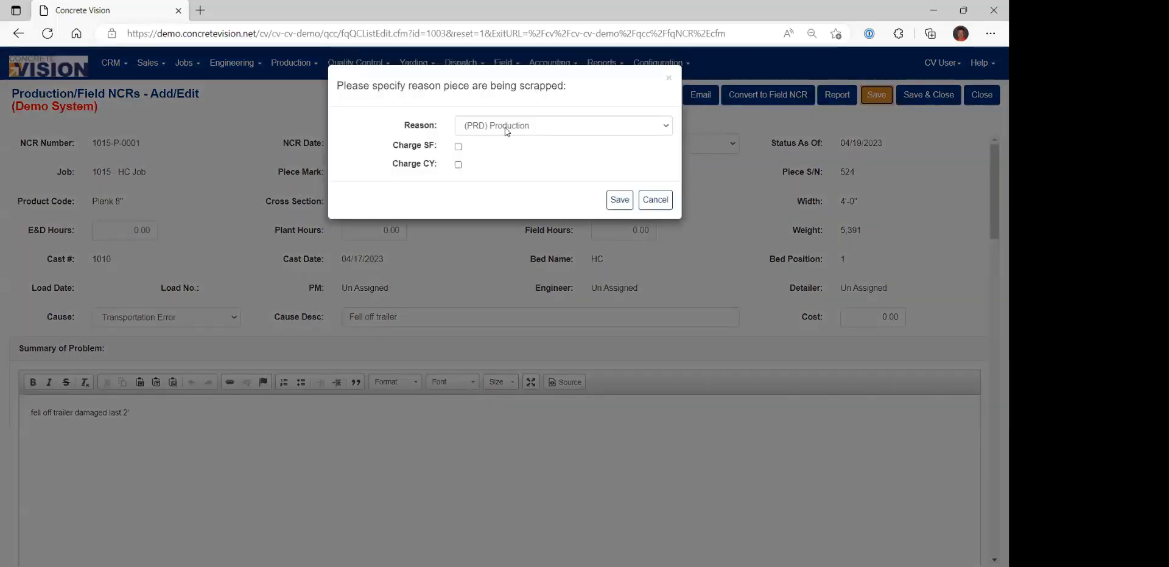
pyautogui.click(519, 125)
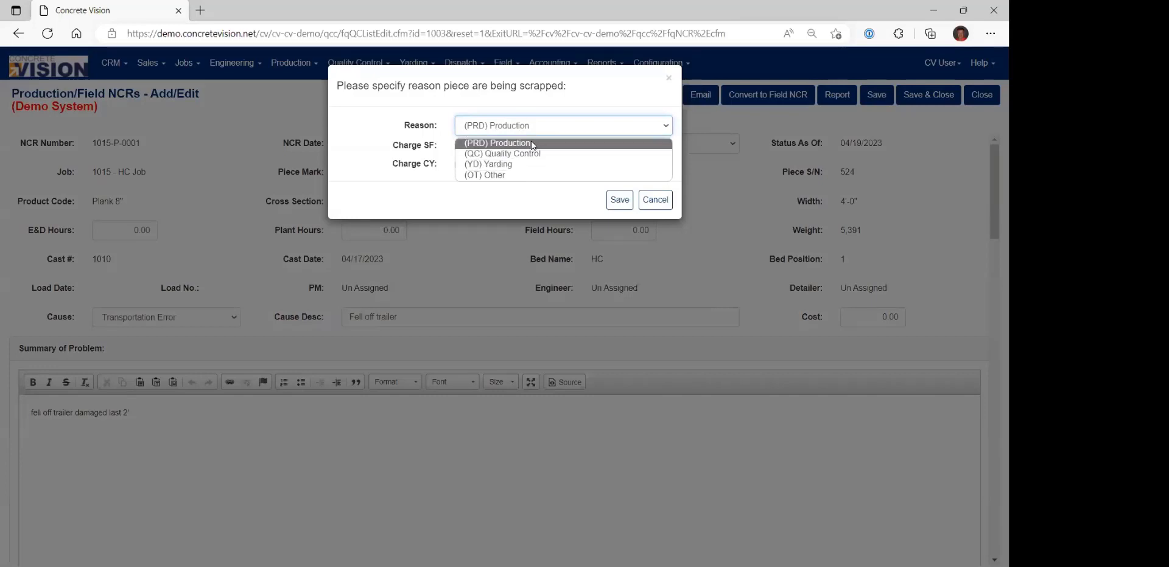
pyautogui.click(531, 143)
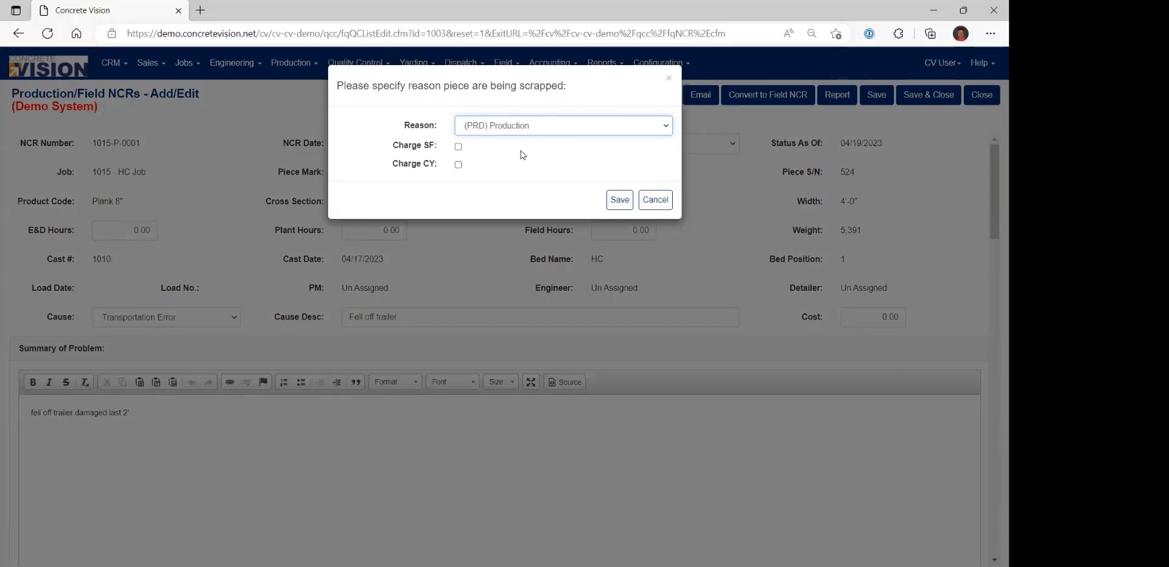
pyautogui.click(617, 201)
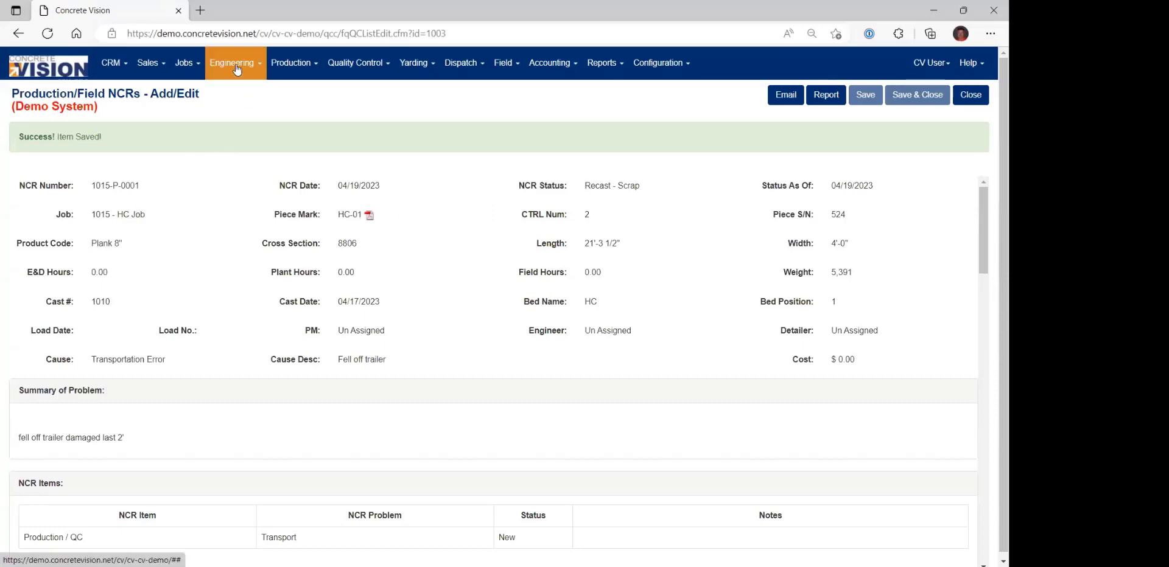
# Open Job Lookup in a new browser tab and display the piece marks of job 1015 - HC Job.
pyautogui.click(185, 63)
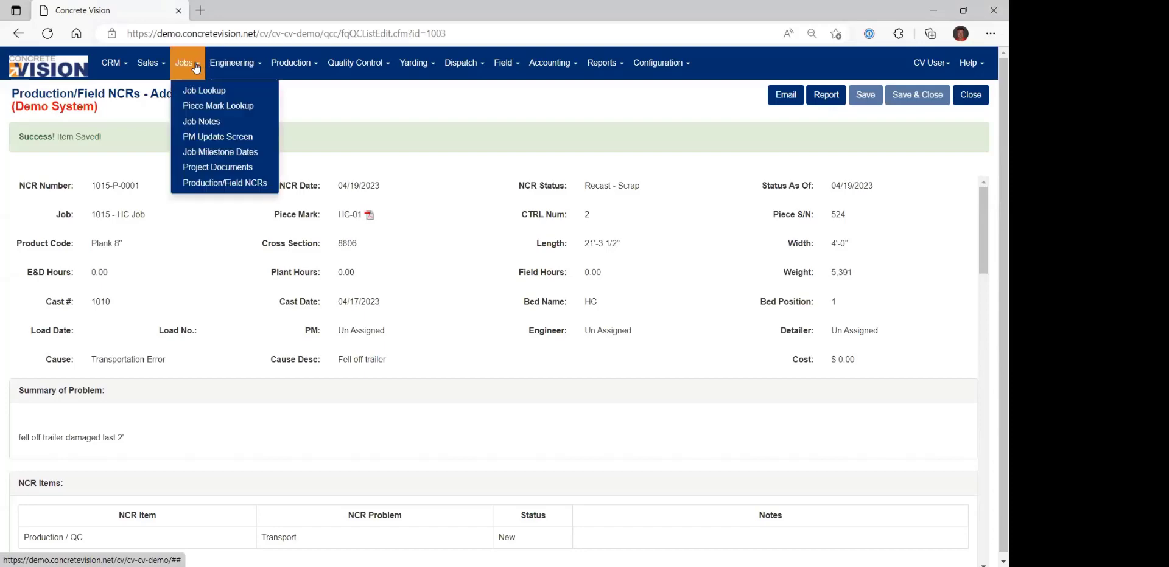
pyautogui.middleClick(209, 89)
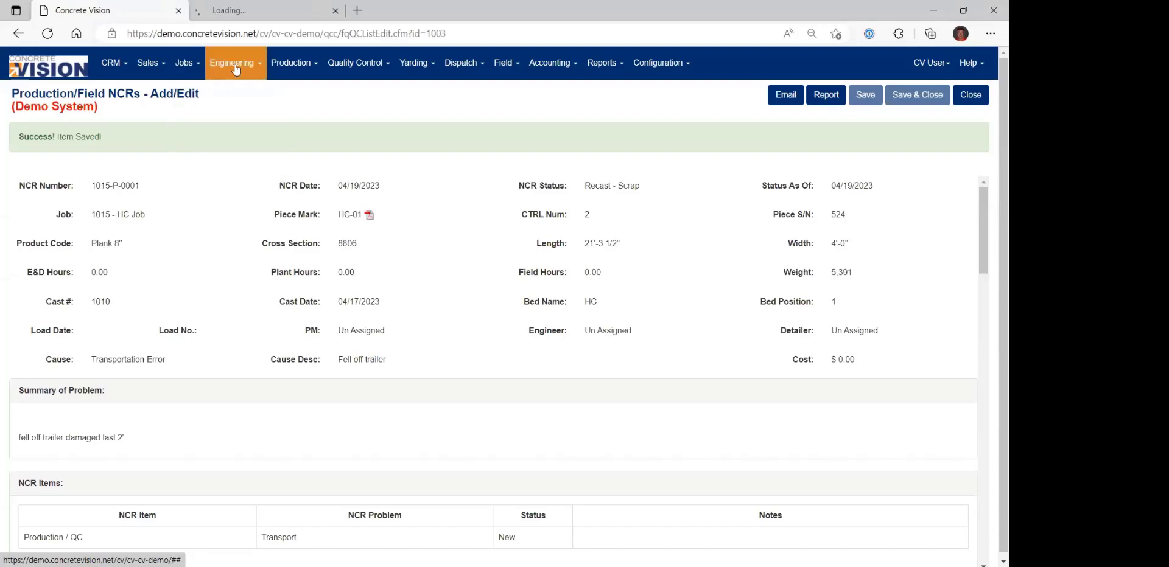
pyautogui.click(238, 9)
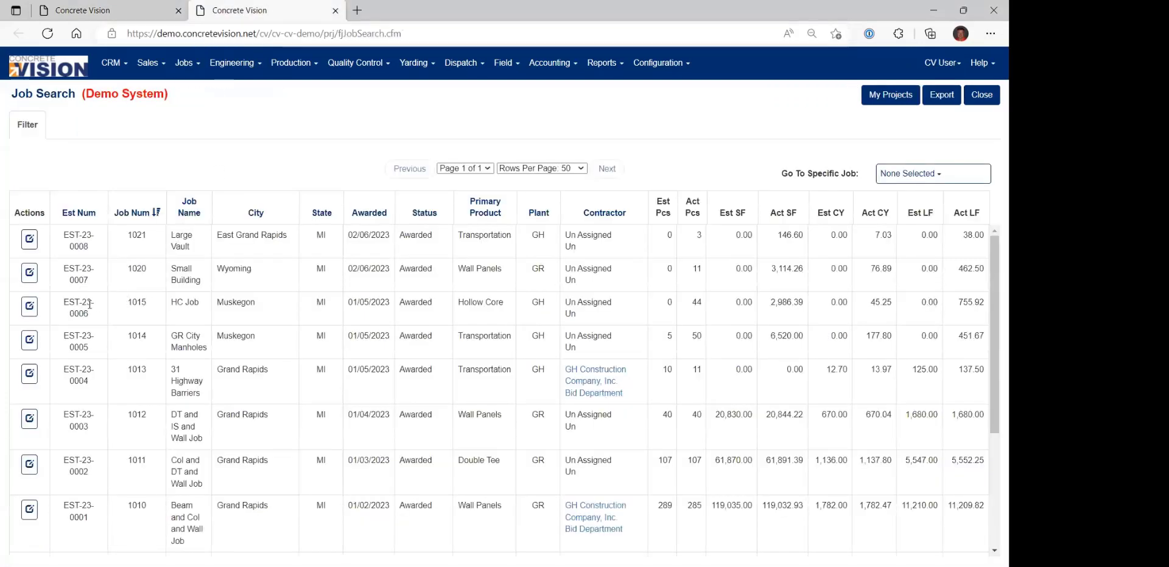
pyautogui.click(29, 306)
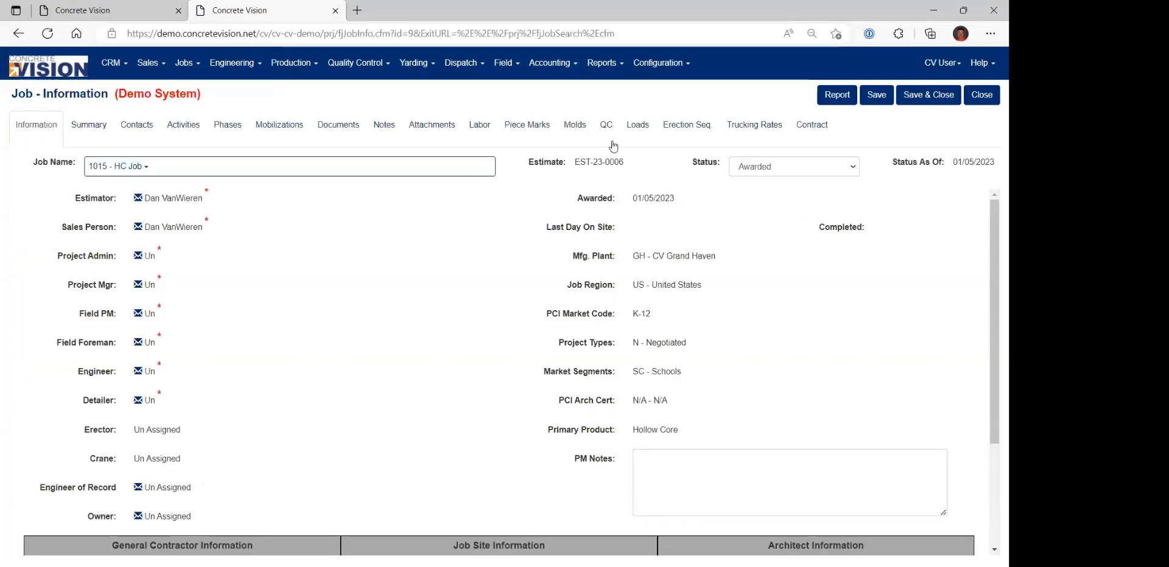
pyautogui.click(534, 127)
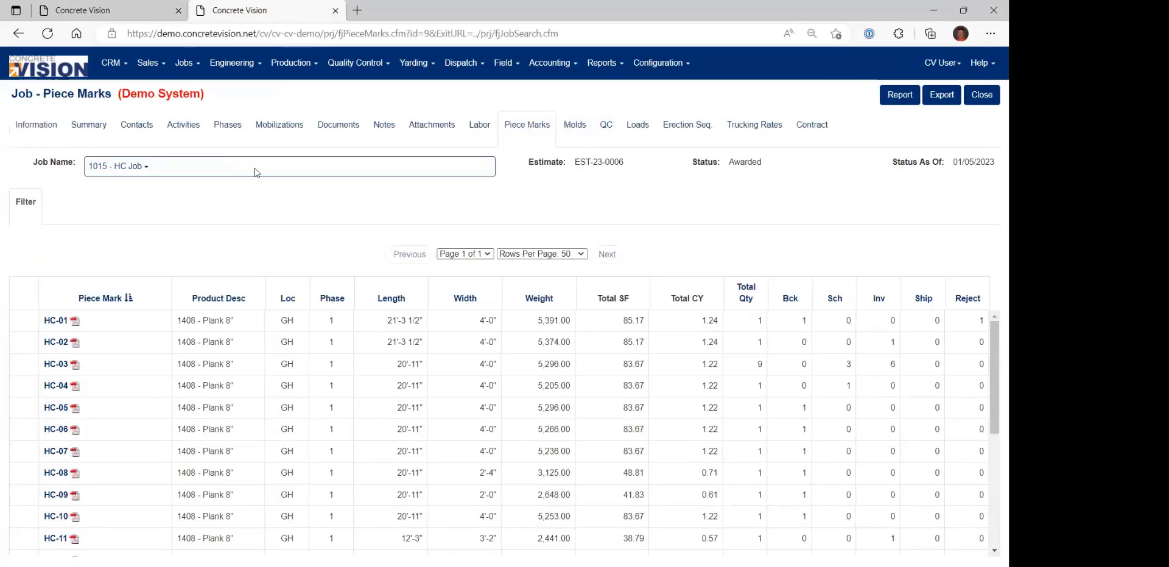
# Copy the piece mark HC-01 from its NCR and check HC-01's Reject quantity in the job's piece mark list.
pyautogui.hotkey('ctrl', 'shift', 'Tab')
pyautogui.moveTo(337, 215); pyautogui.dragTo(368, 213)
pyautogui.hotkey('ctrl', 'c')
pyautogui.hotkey('ctrl', 'Tab')
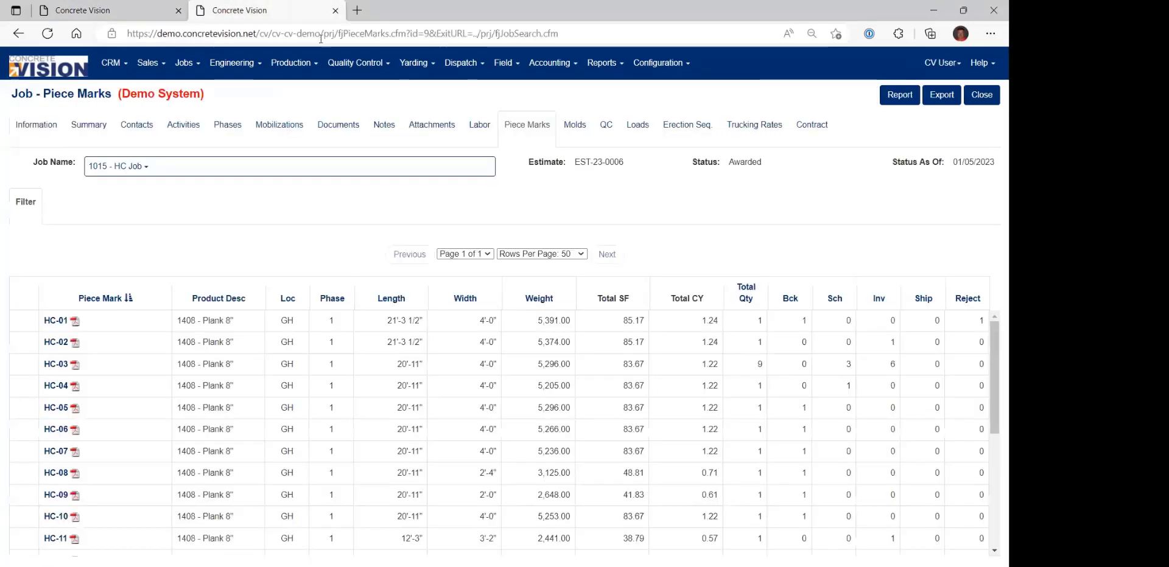
pyautogui.doubleClick(980, 321)
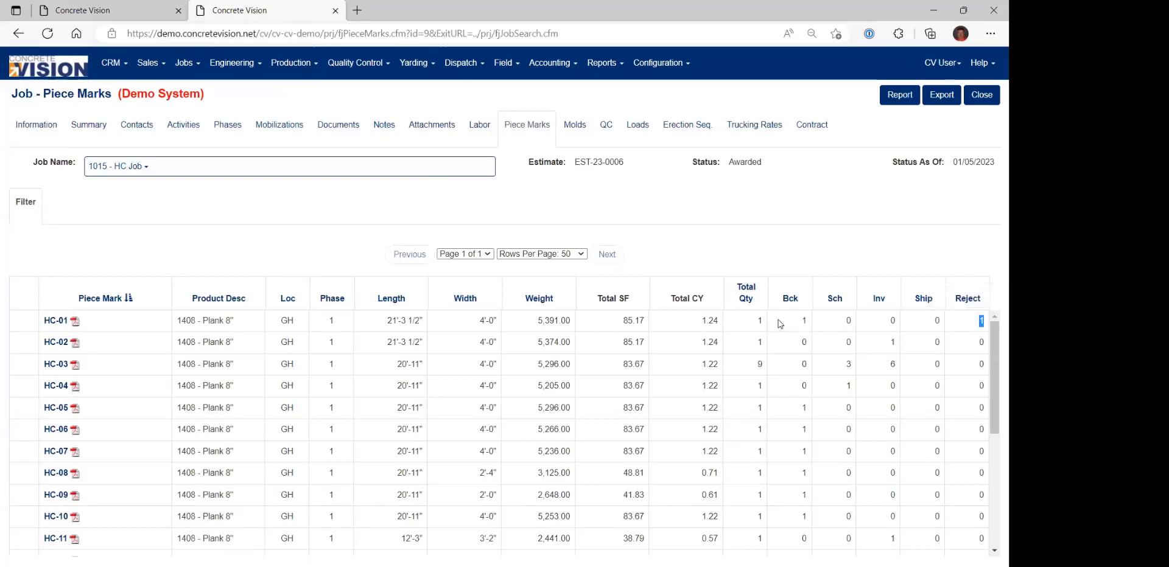
# Examine the statuses and control numbers in HC-01's piece details, and close the details.
pyautogui.click(54, 321)
pyautogui.scroll(-1, 302, 346)
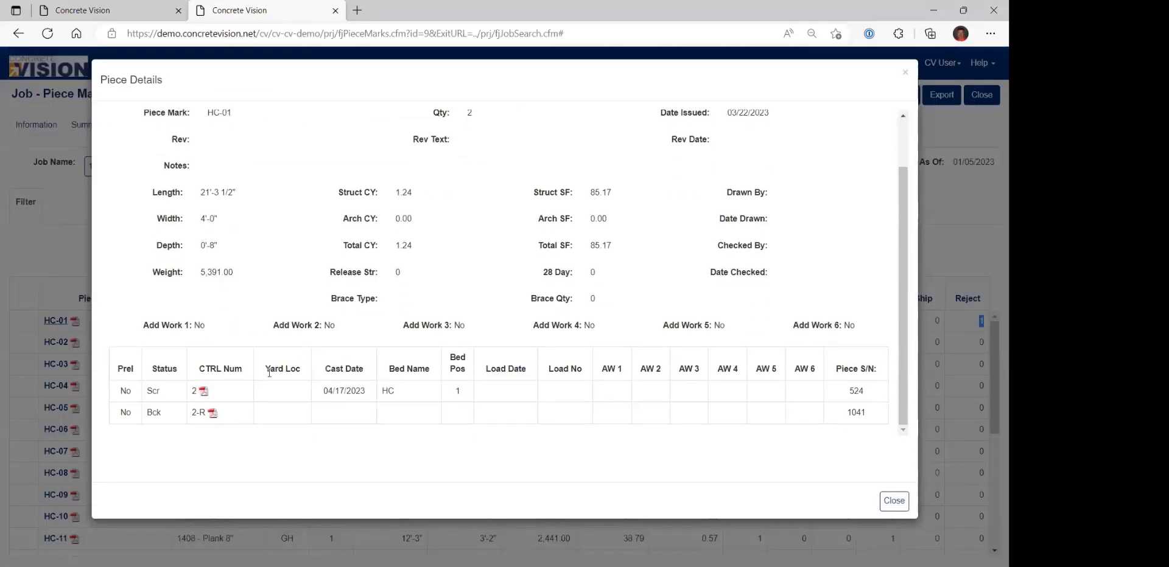
pyautogui.moveTo(152, 392); pyautogui.dragTo(161, 418)
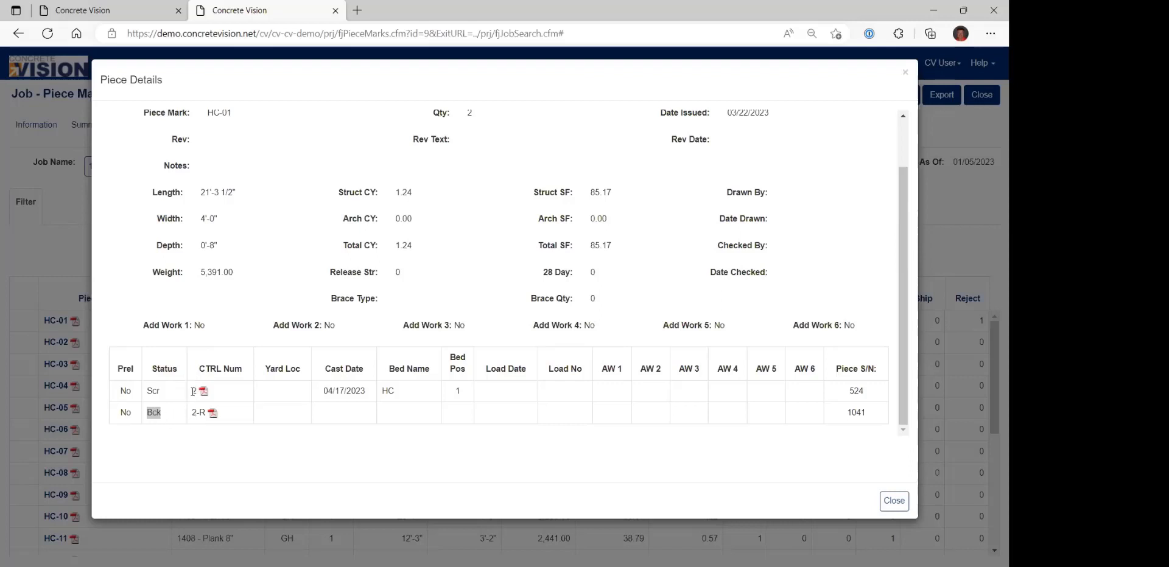
pyautogui.moveTo(193, 392); pyautogui.dragTo(207, 415)
pyautogui.click(197, 413)
pyautogui.click(890, 503)
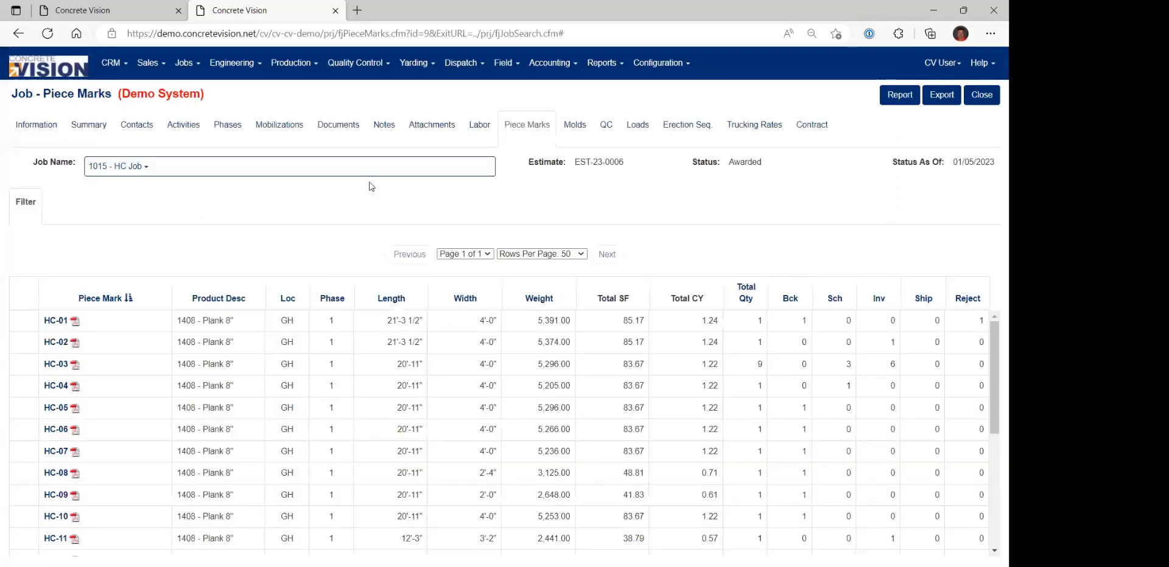
# Close the piece marks tab, open HC-03's production NCR, and save it with the status Recast - Stock.
pyautogui.click(336, 11)
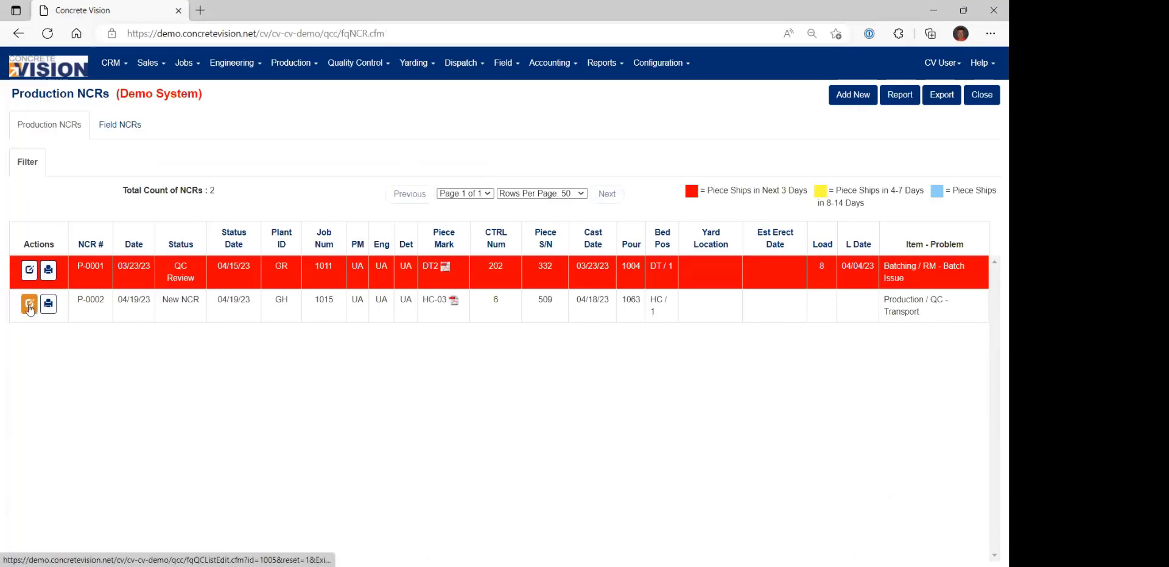
pyautogui.click(28, 308)
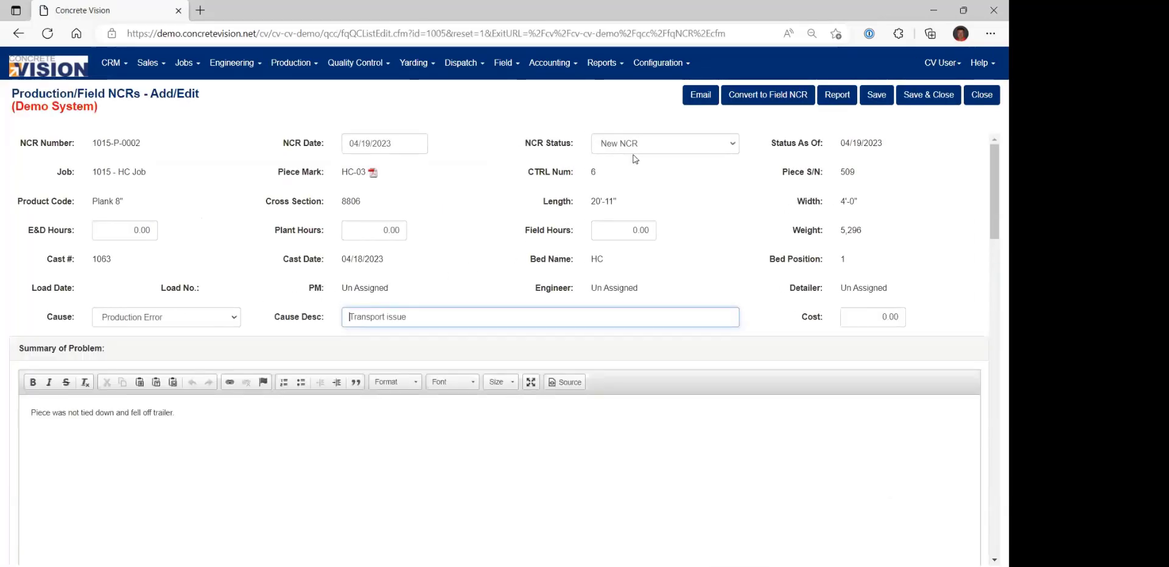
pyautogui.click(653, 148)
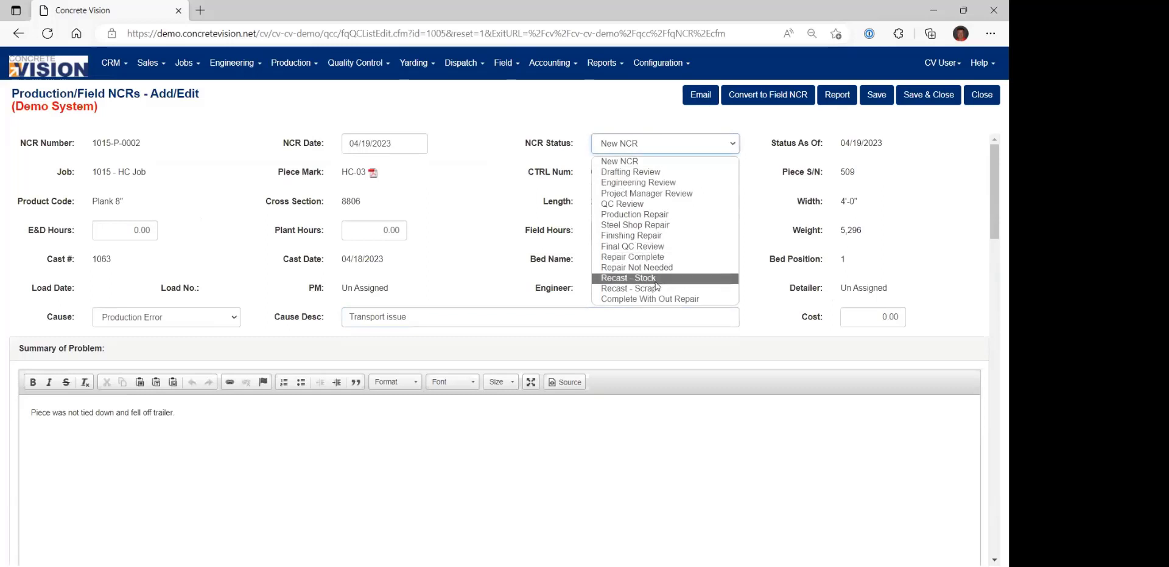
pyautogui.click(634, 278)
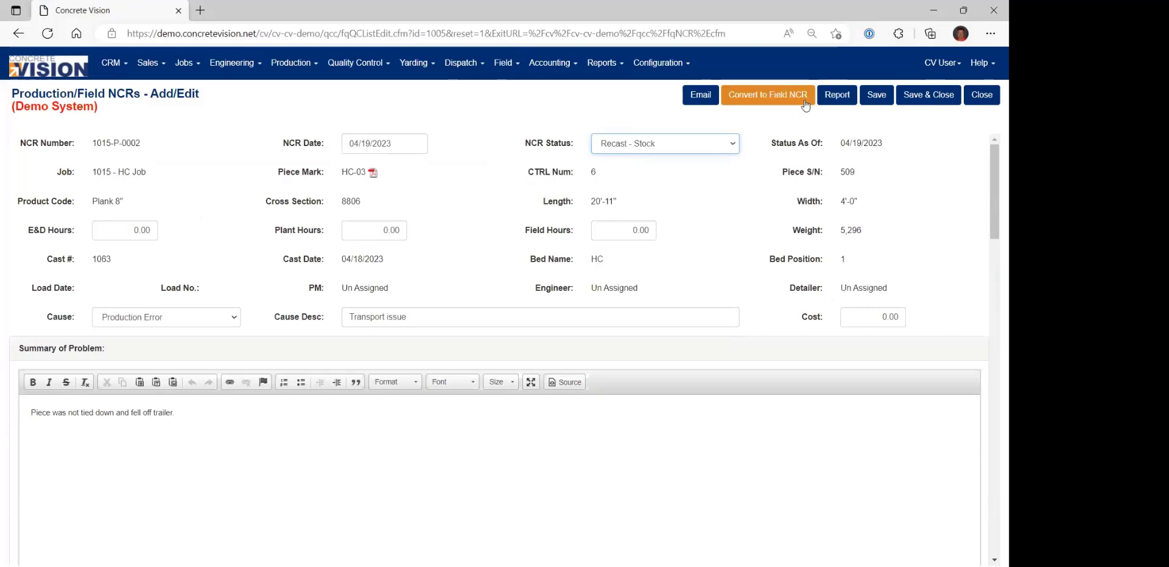
pyautogui.click(877, 96)
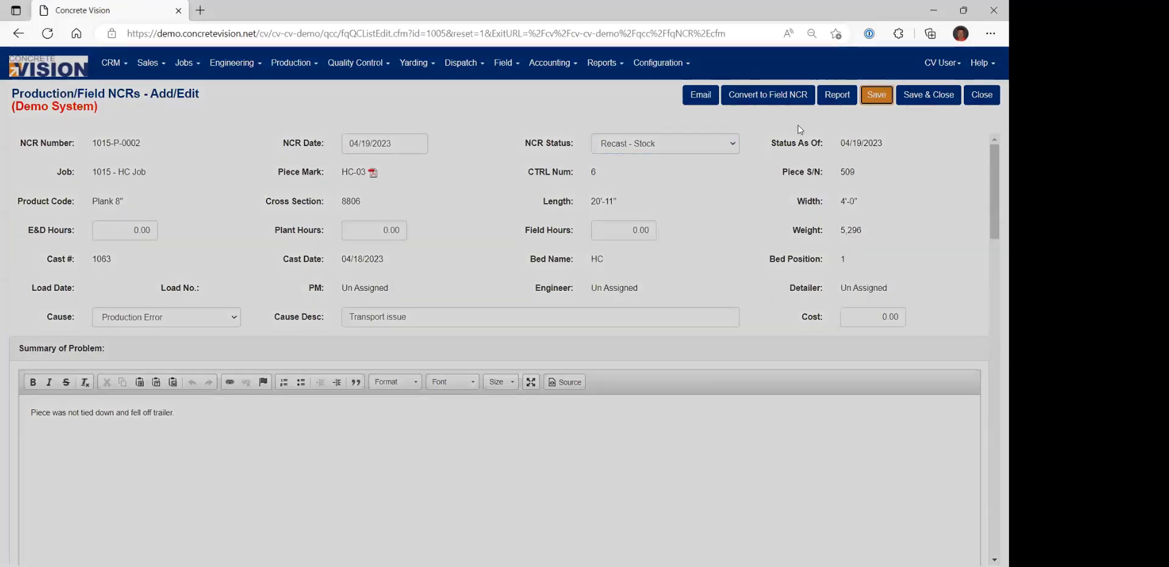
# Set the recast stock piece's usable length to 15, usable SF to 75 and usable CY to 1.
pyautogui.click(476, 123)
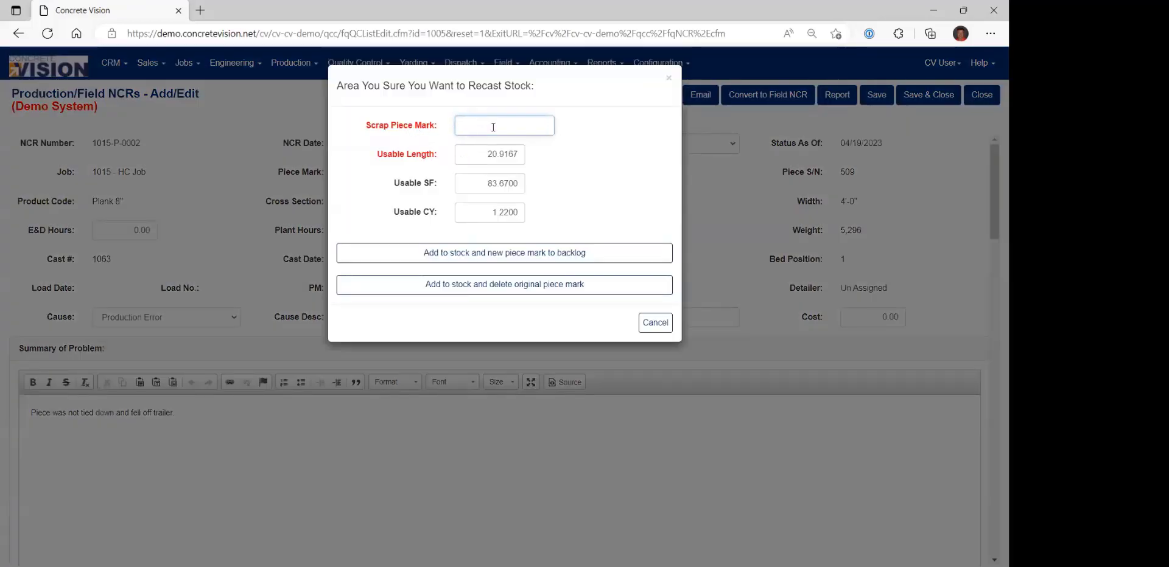
pyautogui.click(489, 155)
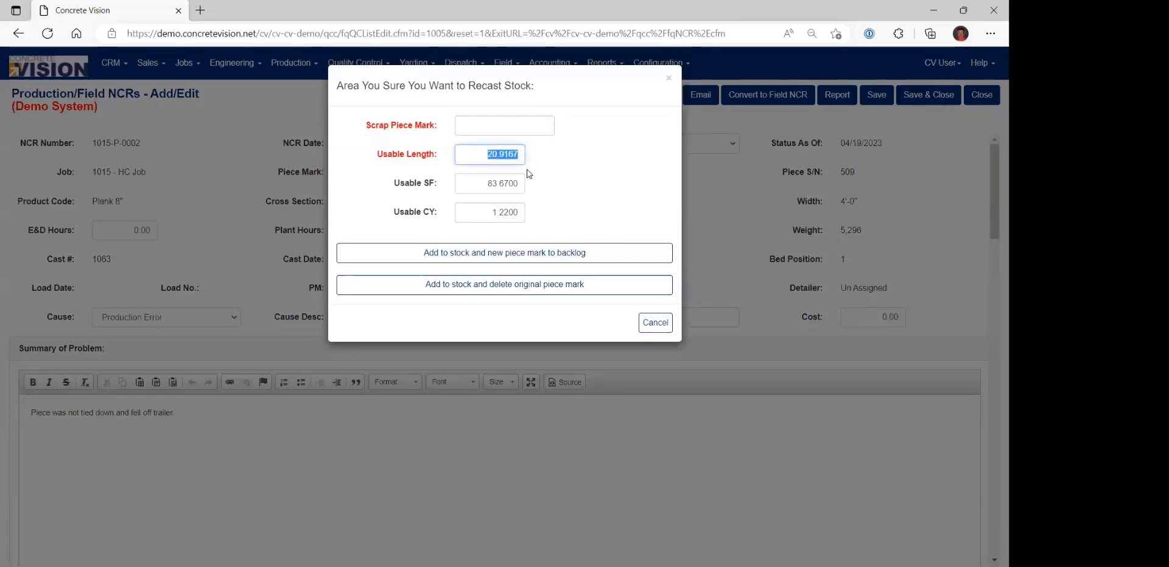
pyautogui.write('15')
pyautogui.press('Tab')
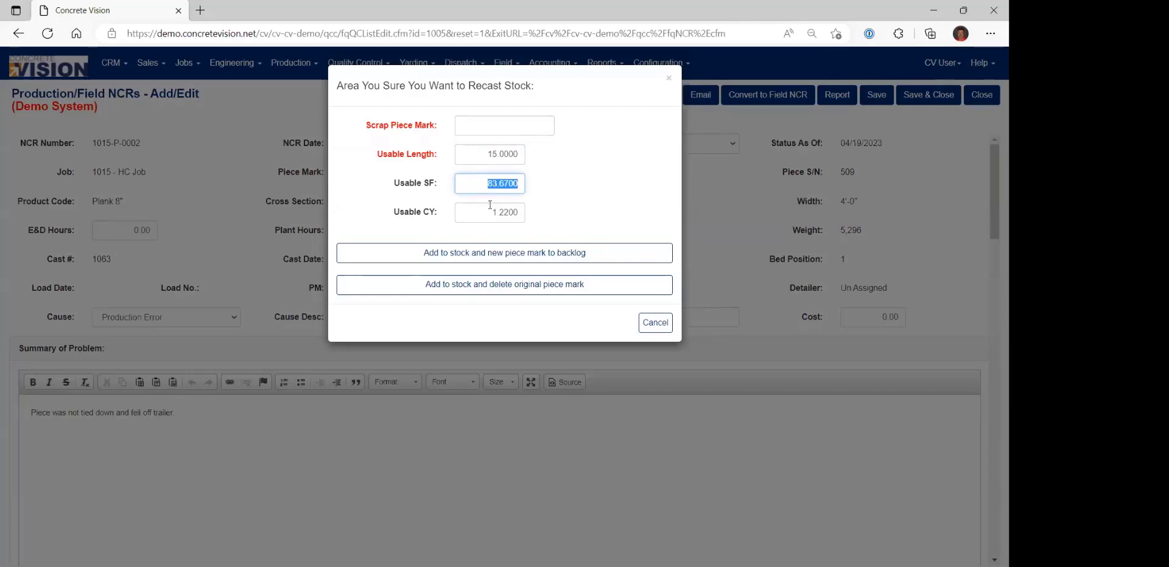
pyautogui.write('75')
pyautogui.press('Tab')
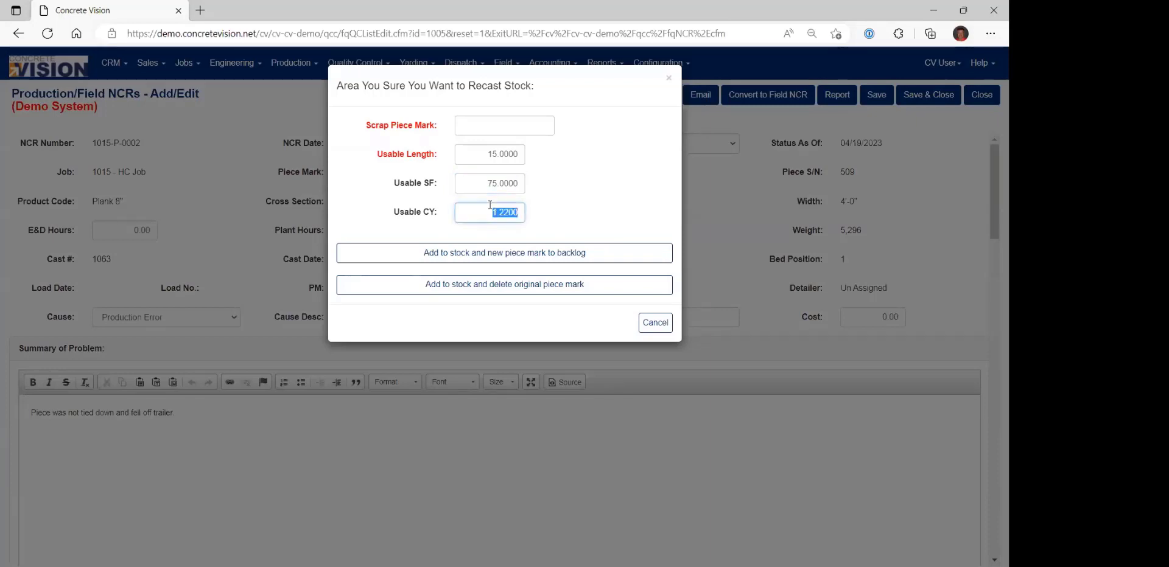
pyautogui.write('1')
pyautogui.press('Tab')
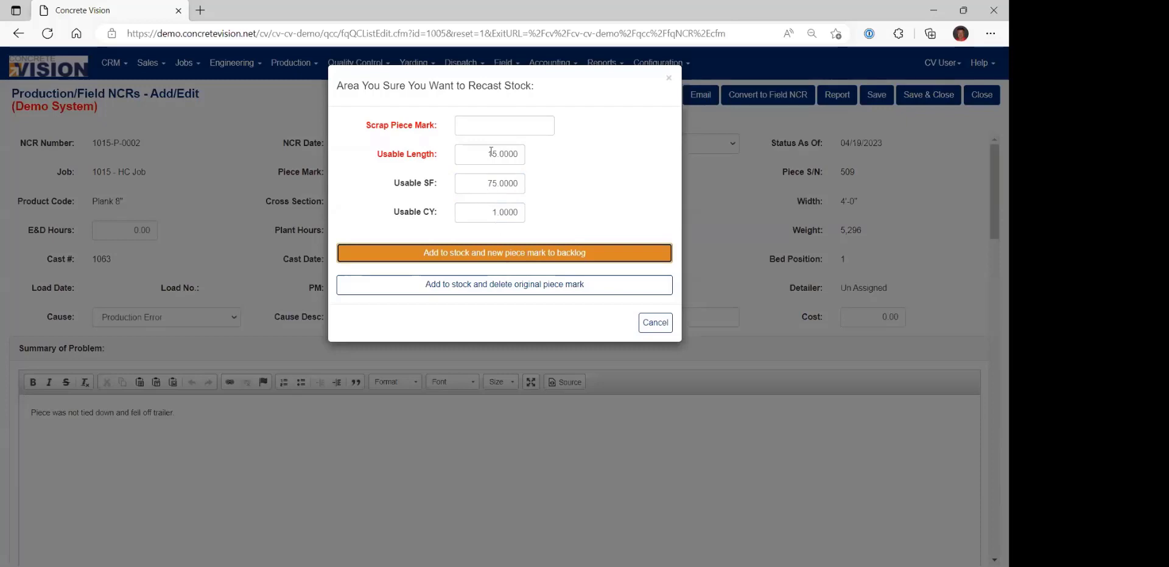
# Name the scrap piece mark HC-1500, add it to stock with a new piece mark to backlog, and check the NCR's job.
pyautogui.click(489, 125)
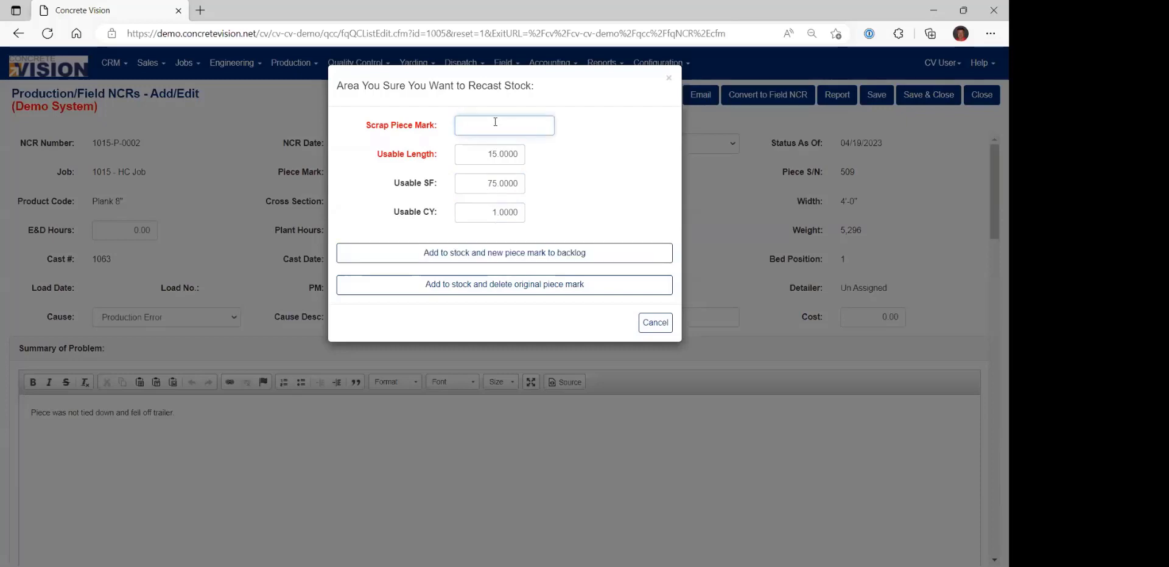
pyautogui.write('HC-1500')
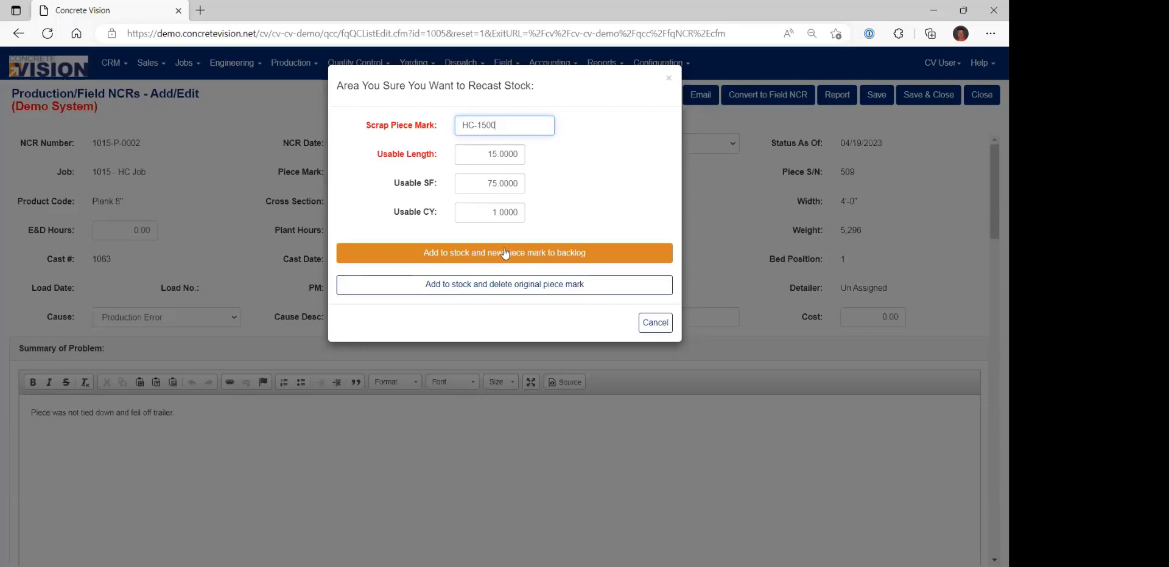
pyautogui.click(504, 254)
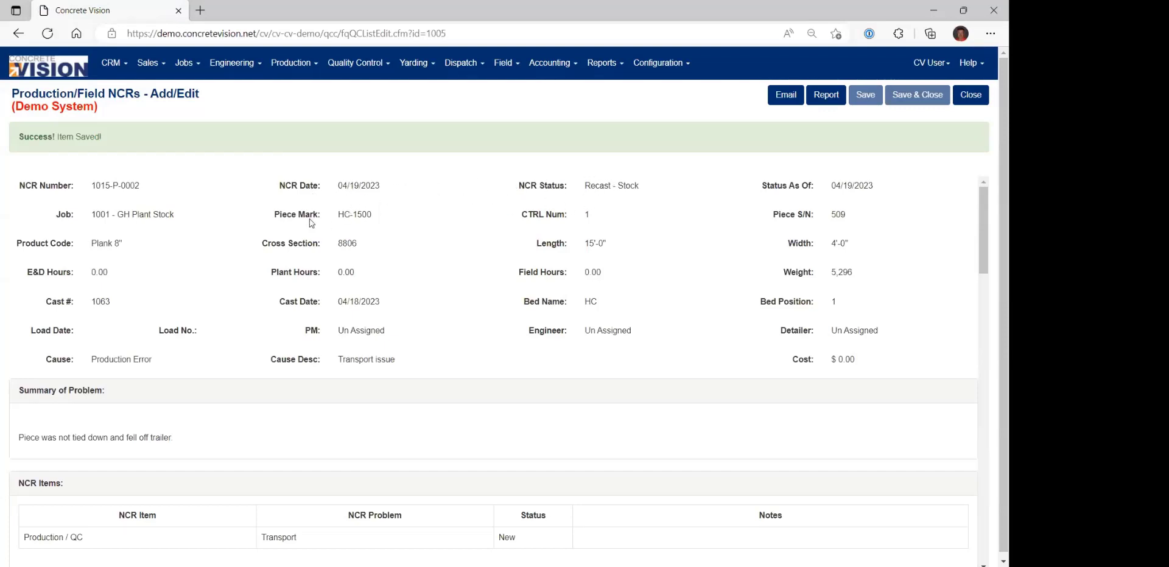
pyautogui.moveTo(95, 214); pyautogui.dragTo(179, 217)
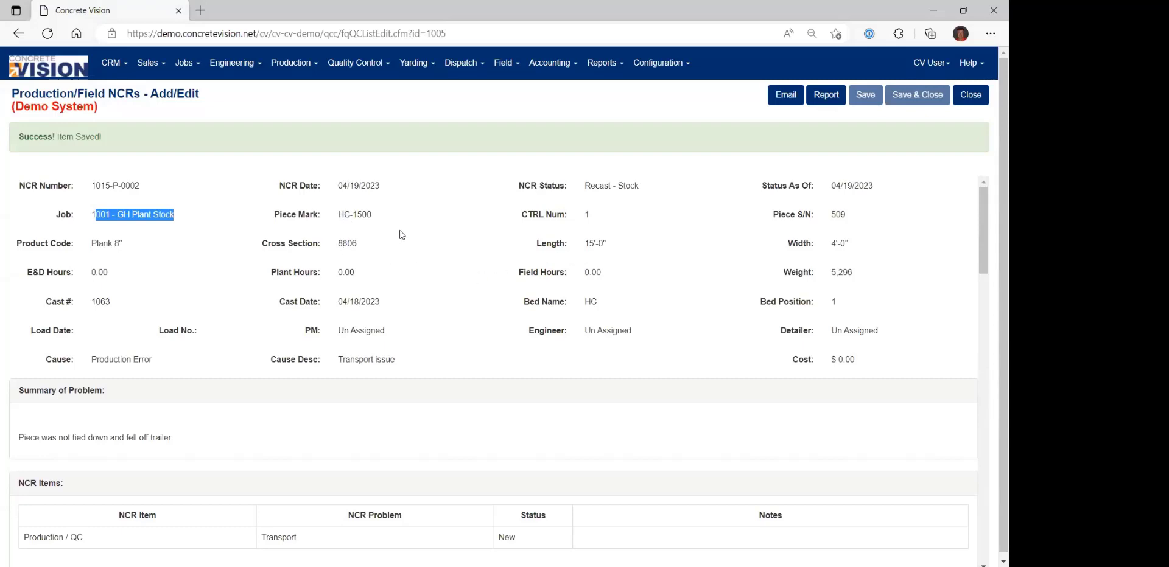
# Leave the production NCR for the Field NCRs list and show the Status options in its filter.
pyautogui.click(61, 70)
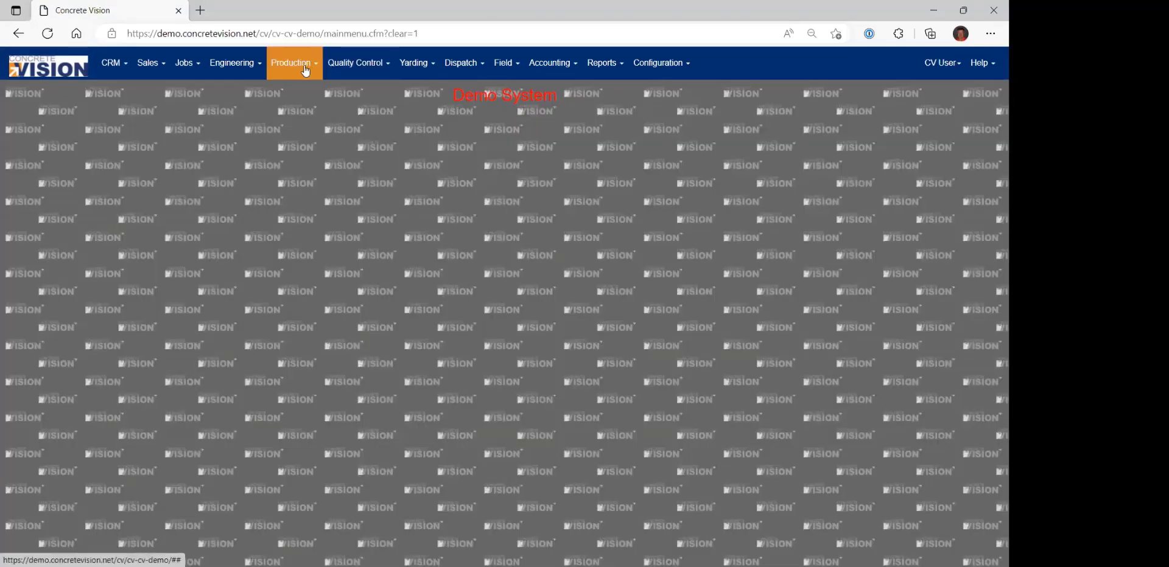
pyautogui.click(506, 69)
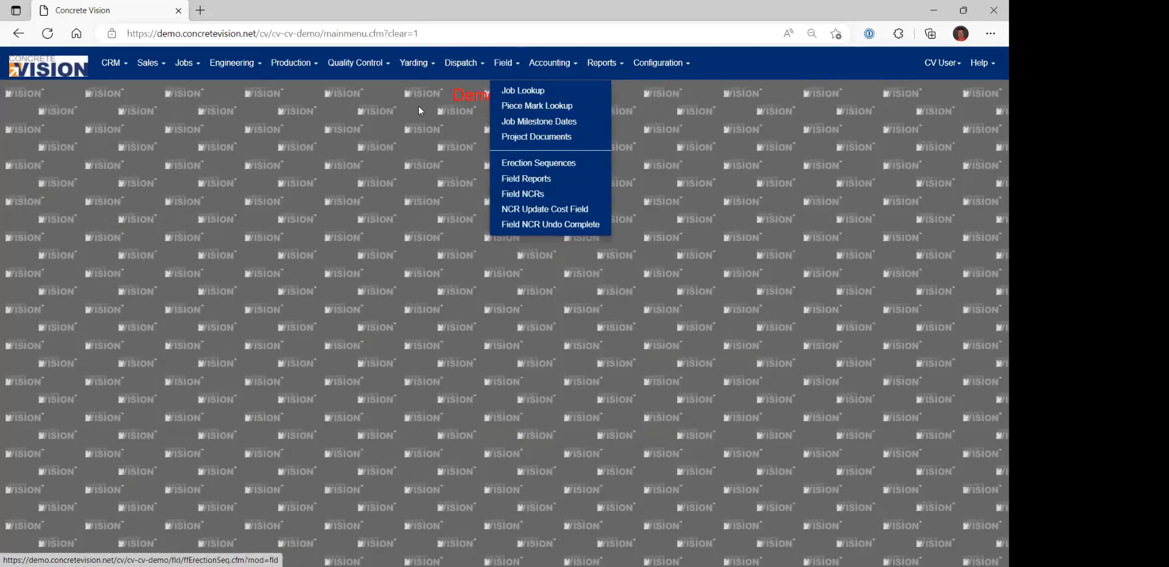
pyautogui.click(358, 63)
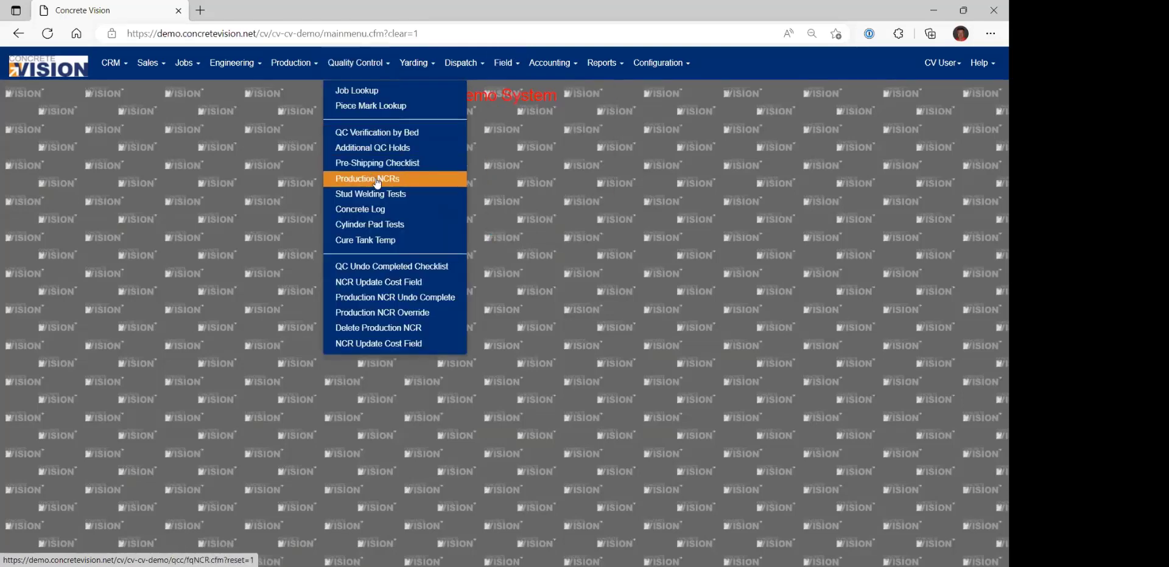
pyautogui.click(505, 64)
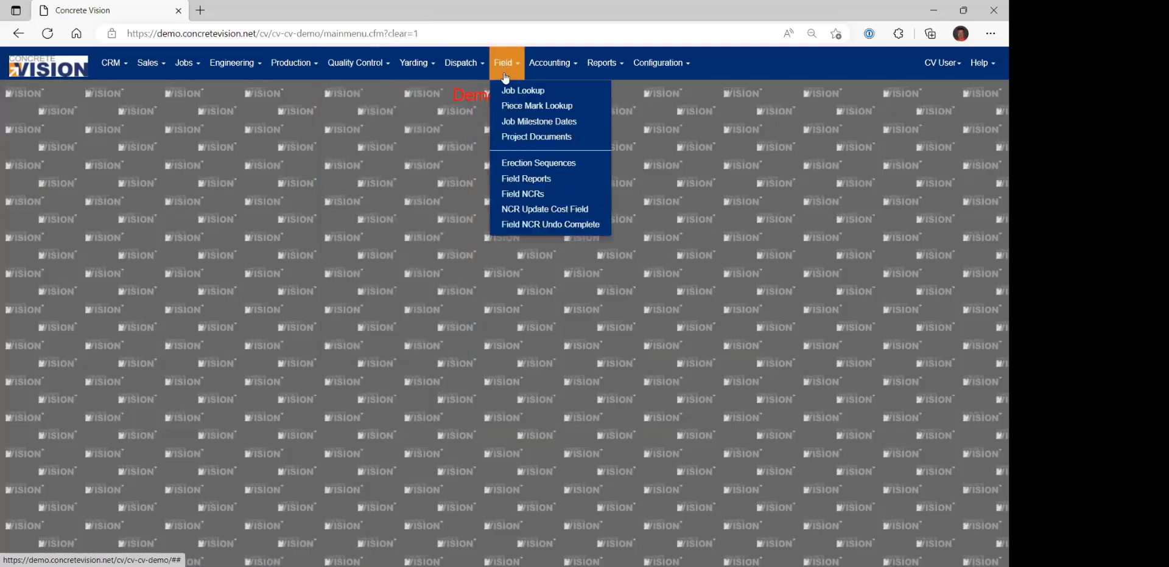
pyautogui.click(523, 194)
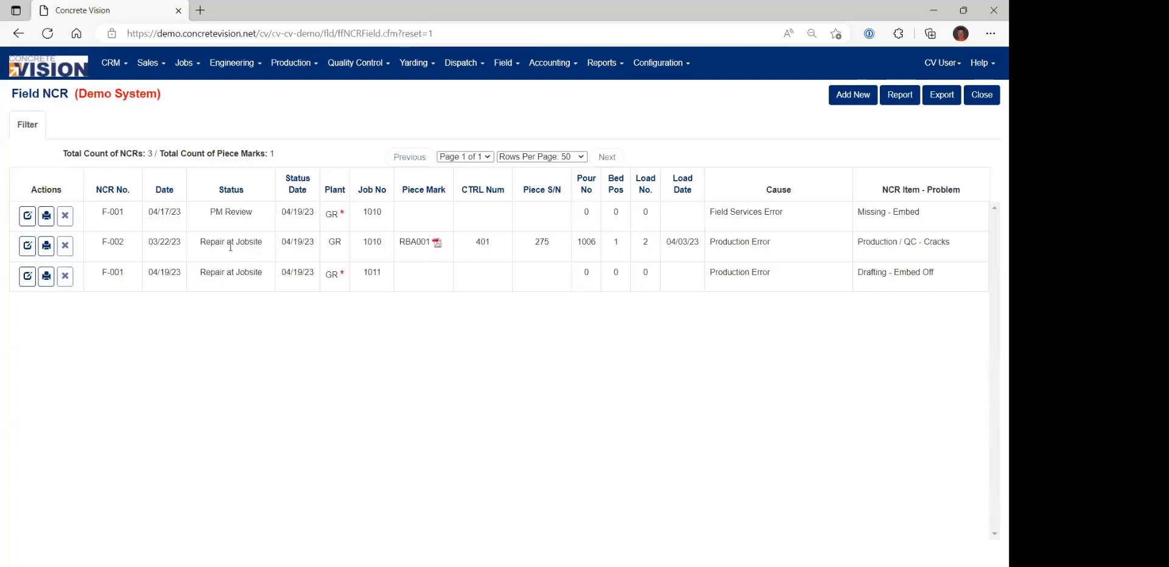
pyautogui.click(27, 127)
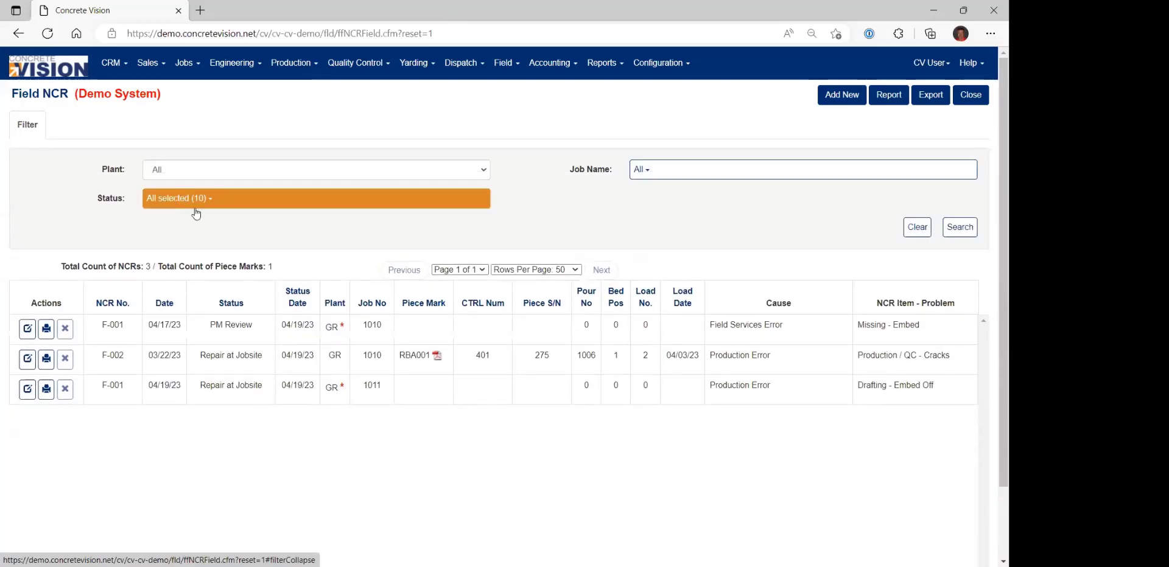
pyautogui.click(244, 204)
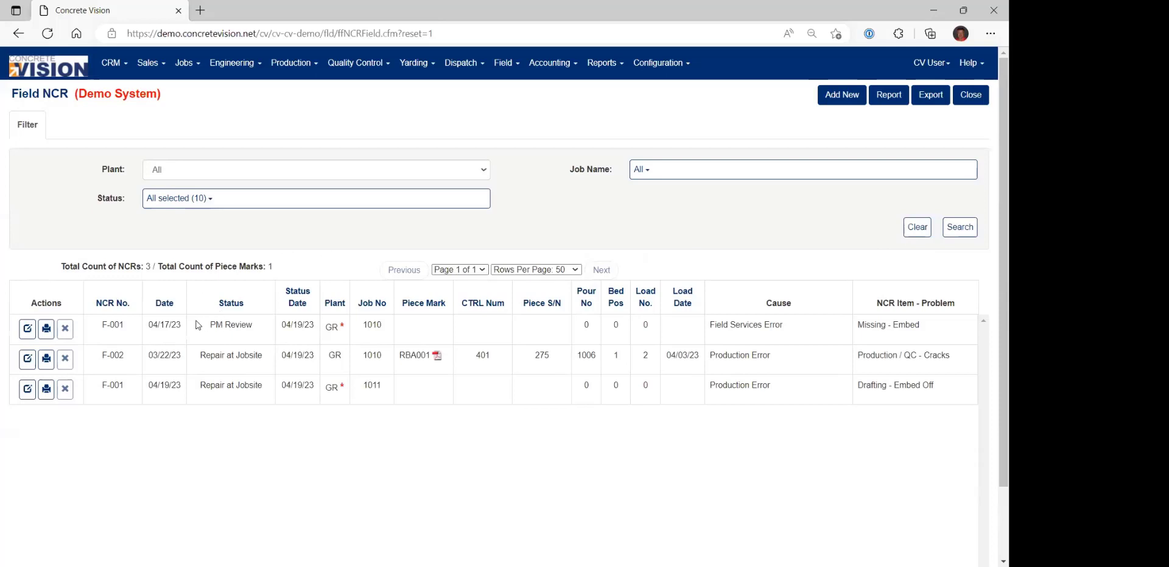
# Start a new field NCR for job 1010 - Beam and Col and Wall Job.
pyautogui.click(841, 98)
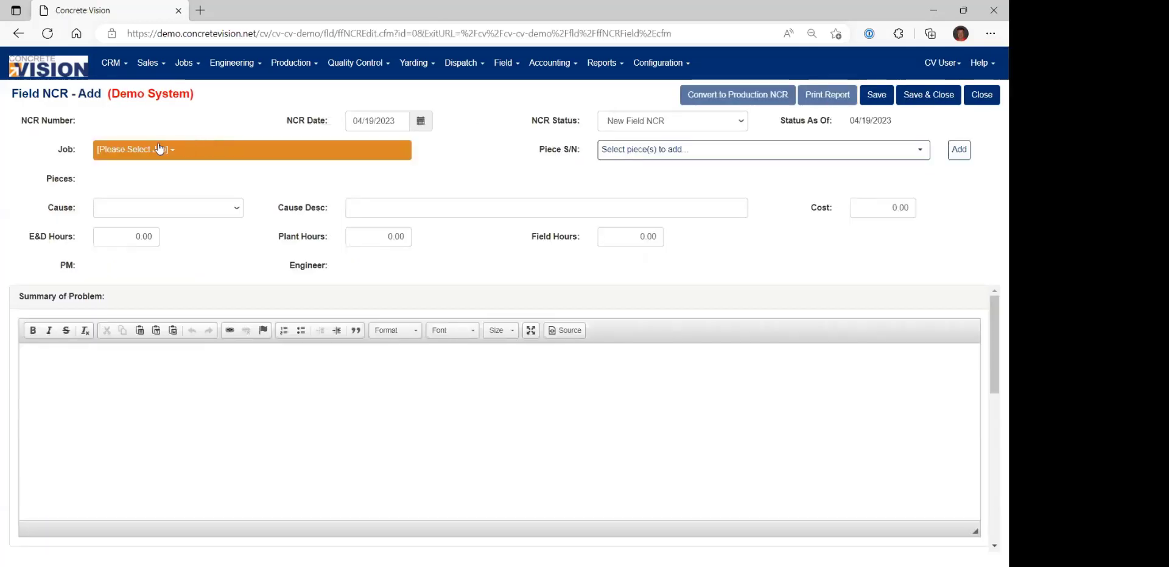
pyautogui.click(173, 154)
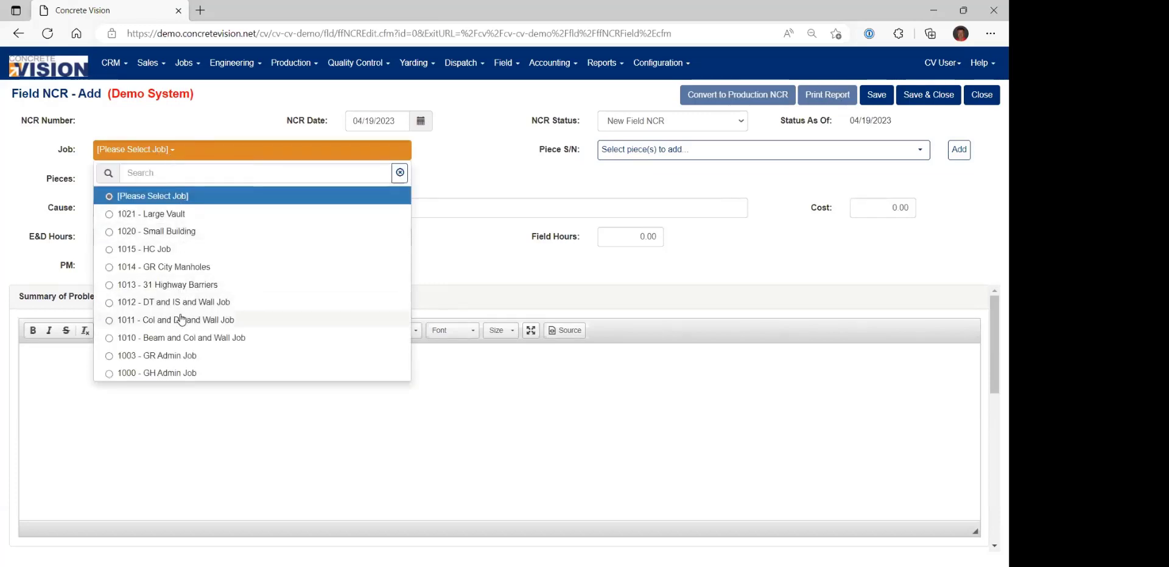
pyautogui.click(174, 338)
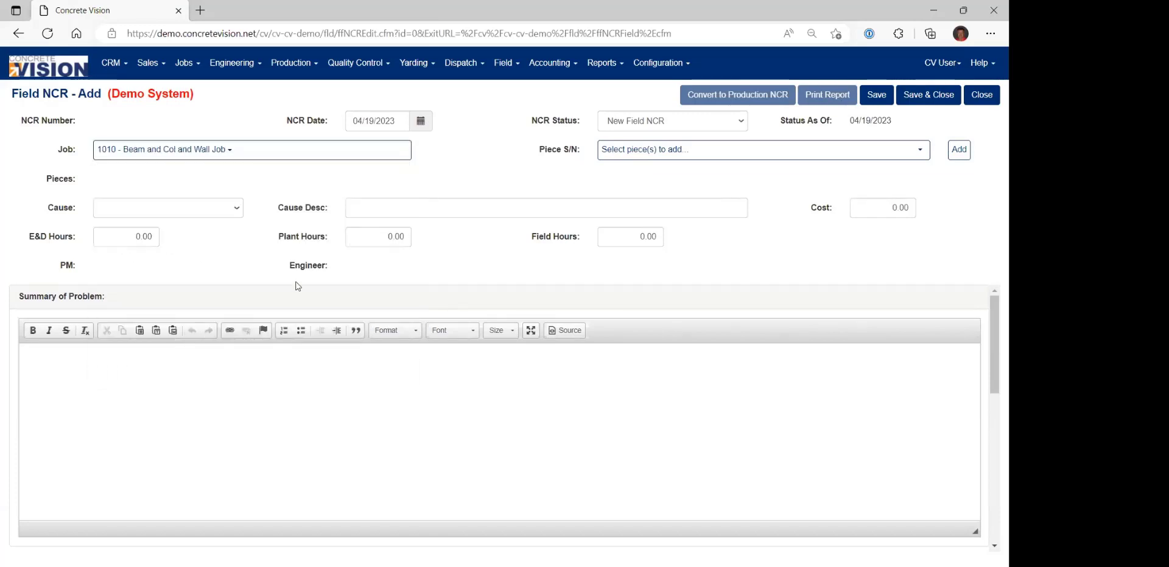
# Add the shipped pieces CLA001 and CLA002 to the field NCR.
pyautogui.click(683, 154)
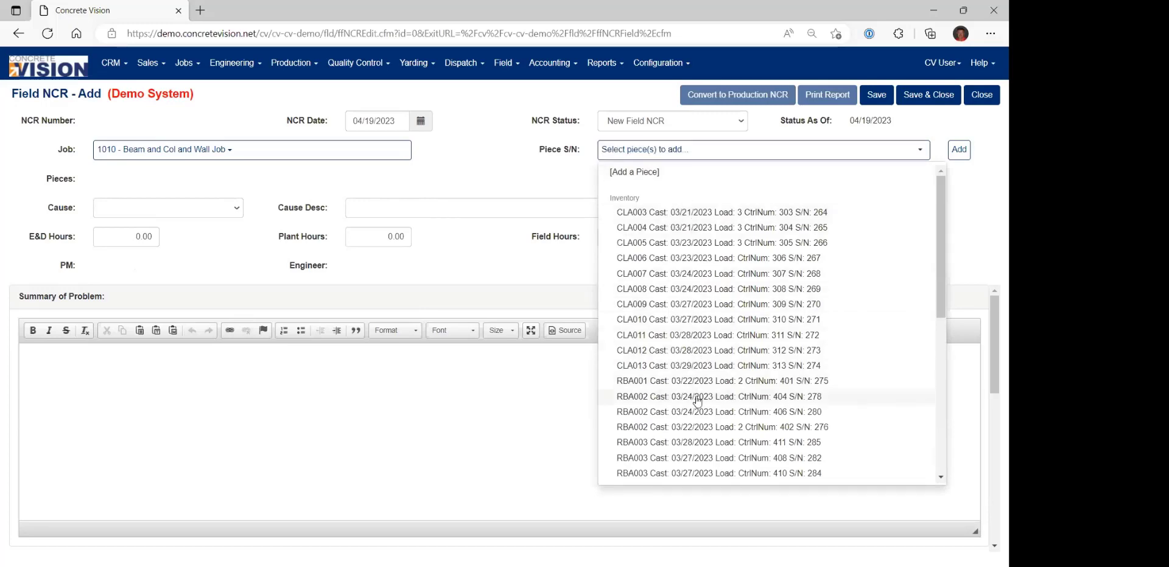
pyautogui.scroll(-1, 728, 280)
pyautogui.scroll(-6, 727, 280)
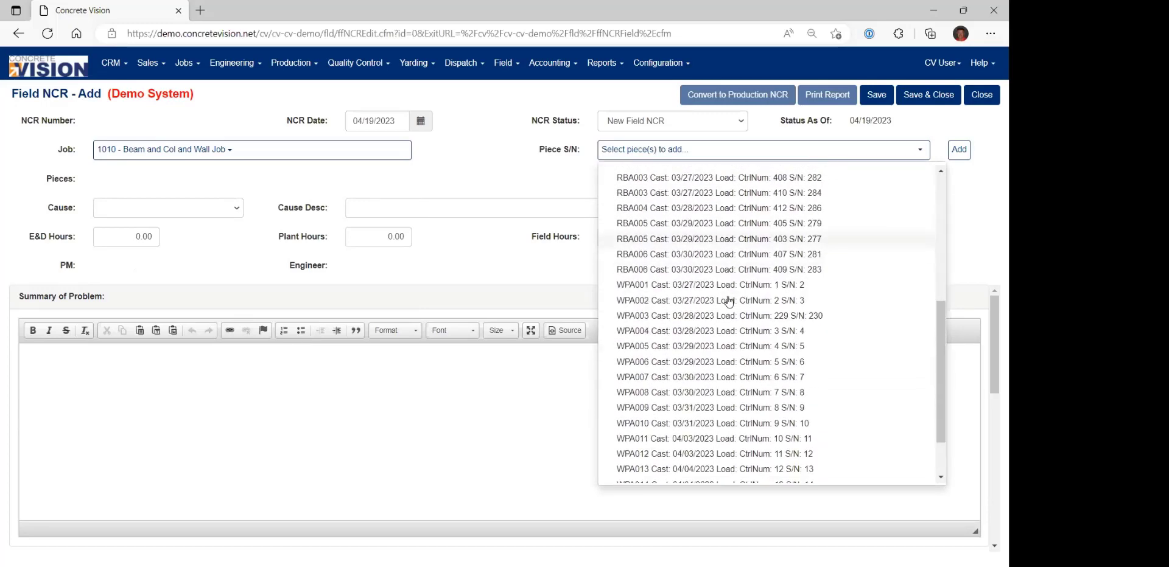
pyautogui.scroll(8, 702, 405)
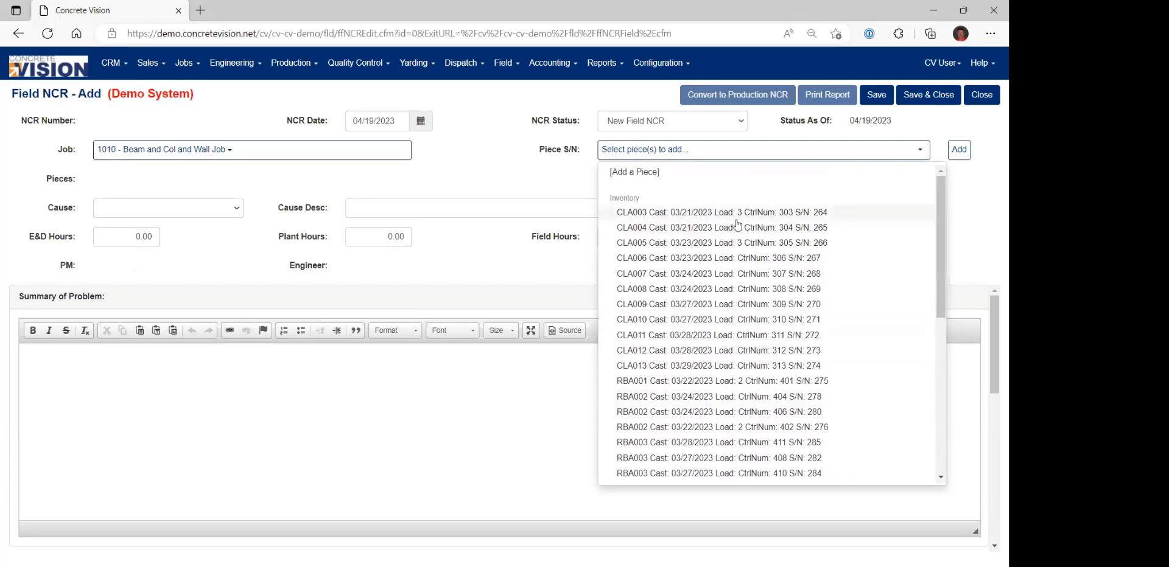
pyautogui.scroll(-5, 739, 232)
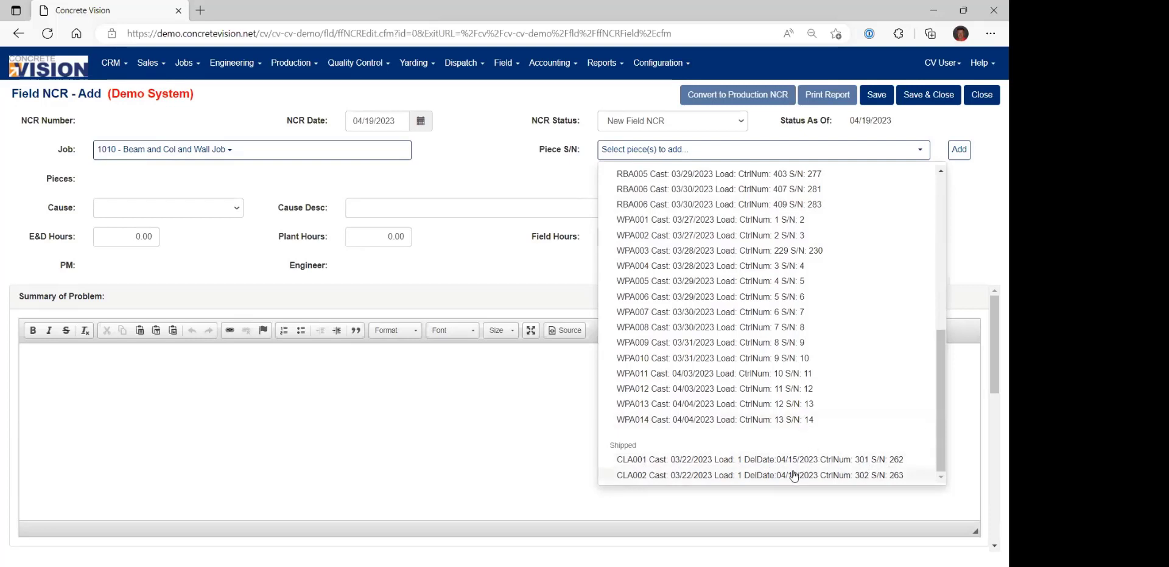
pyautogui.click(733, 464)
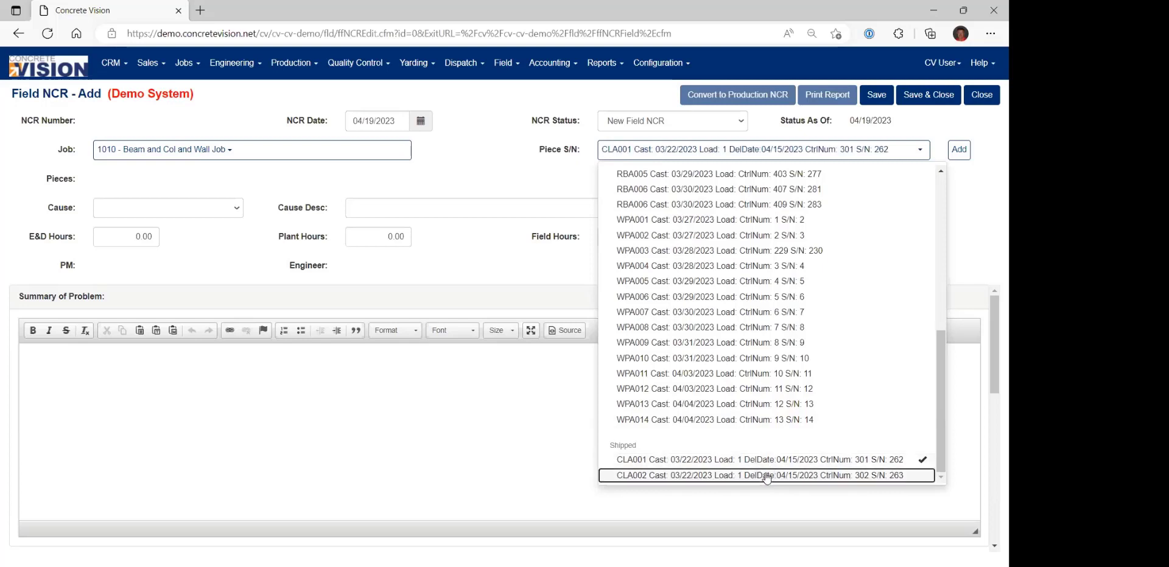
pyautogui.click(766, 475)
pyautogui.click(959, 151)
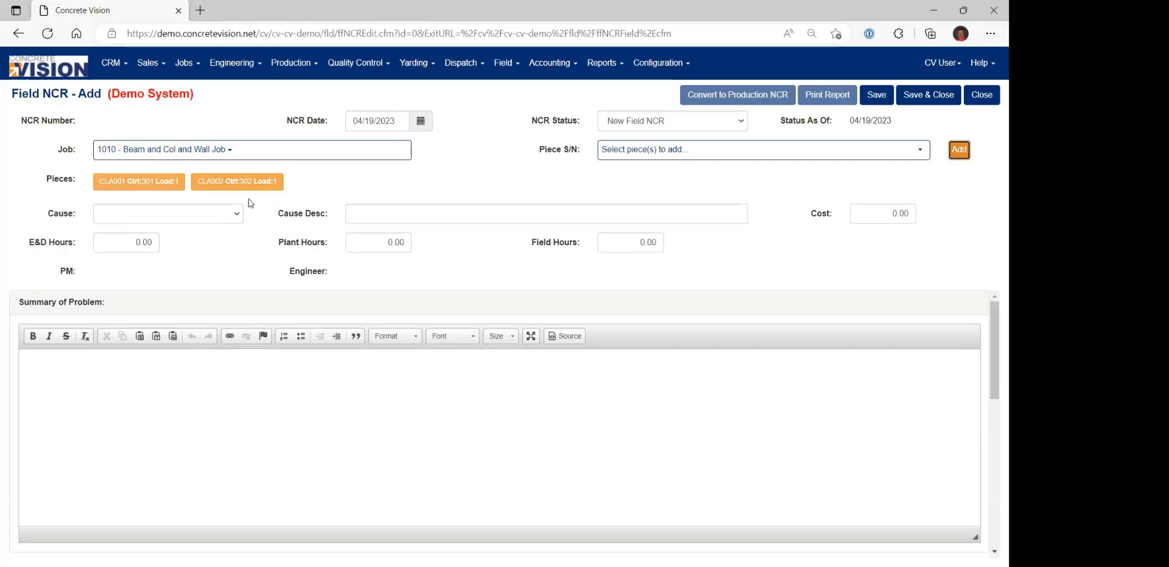
# Set the field NCR's cause to Contractor Error with the cause description "Footing off".
pyautogui.click(237, 216)
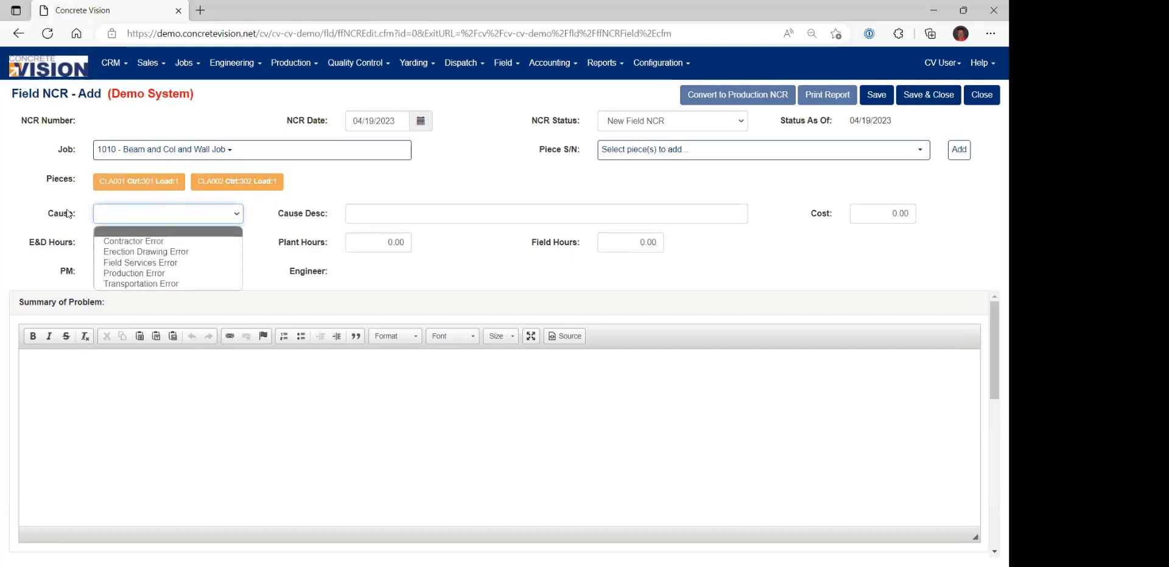
pyautogui.click(140, 241)
pyautogui.click(387, 212)
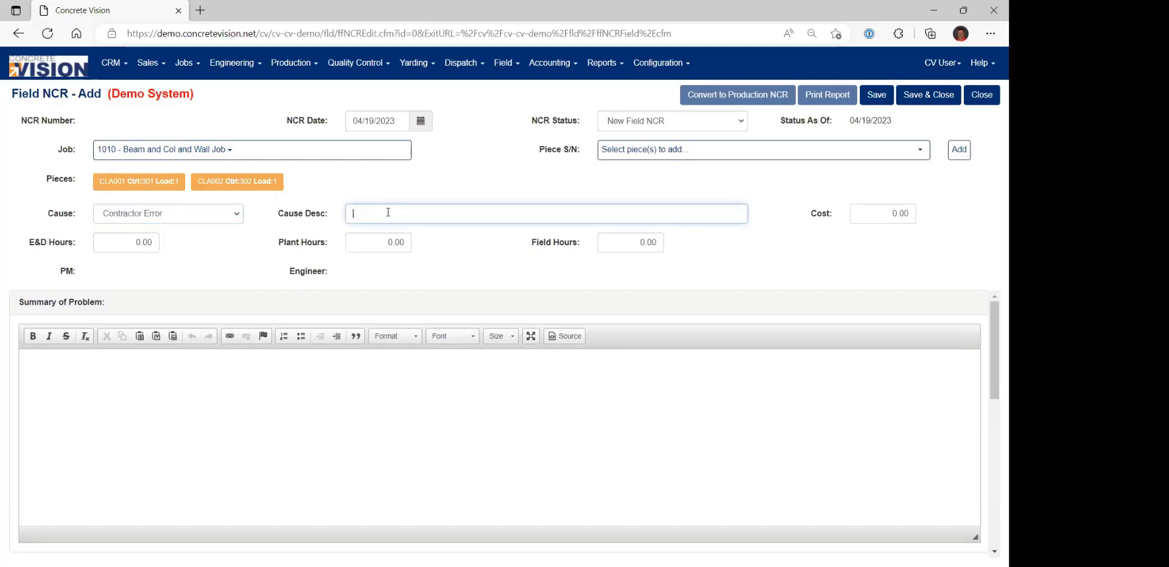
pyautogui.write('Footing off')
# Enter the problem summary "Footing spanning these two pieces is not wide enough" for the field NCR.
pyautogui.click(246, 378)
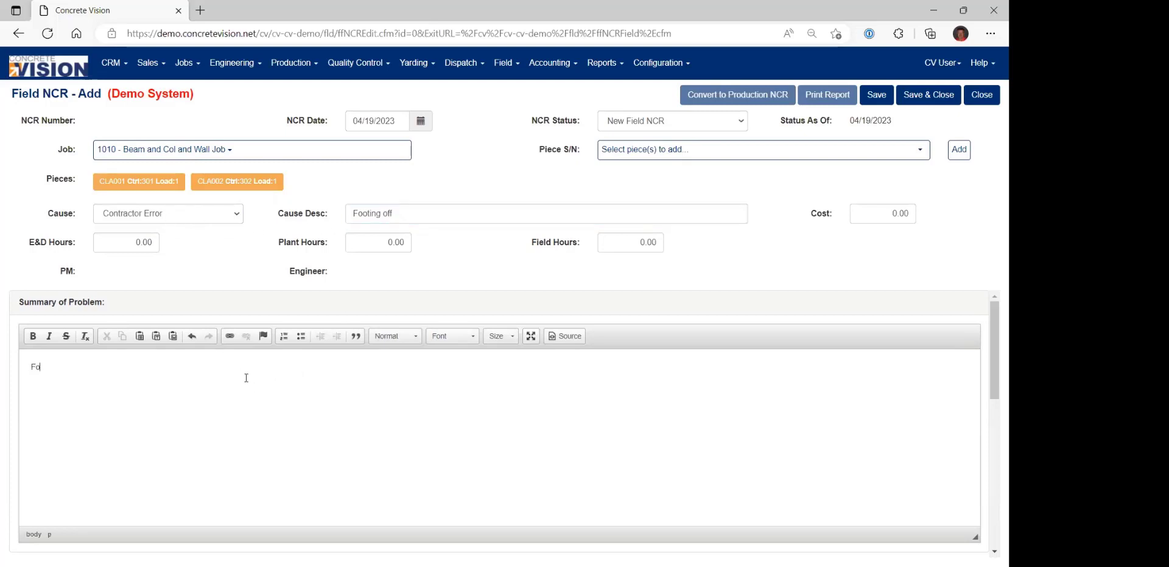
pyautogui.write('Footing spanning these two')
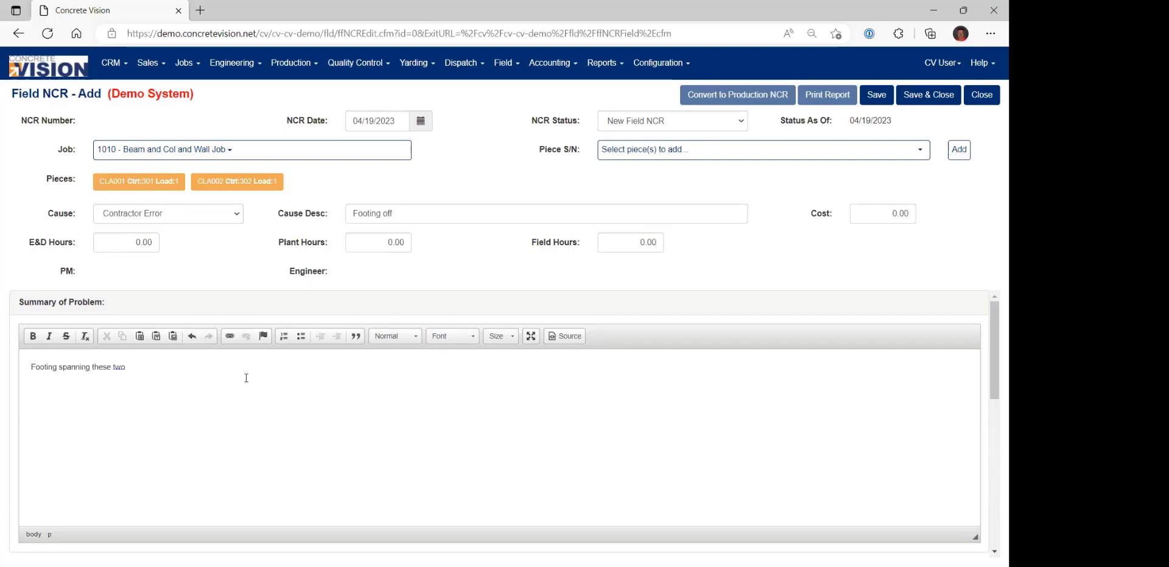
pyautogui.write(' pieces is not wide enough.')
pyautogui.scroll(-3, 354, 430)
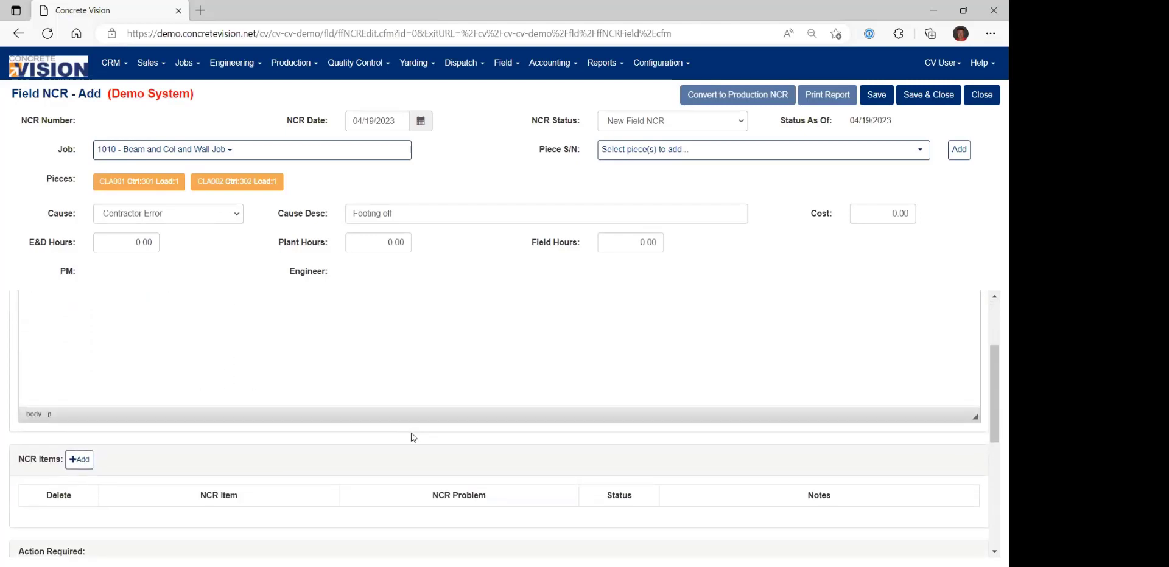
# Add an NCR item of Missing with the problem Embed and the note "Foot office" to the field NCR.
pyautogui.scroll(-1, 192, 473)
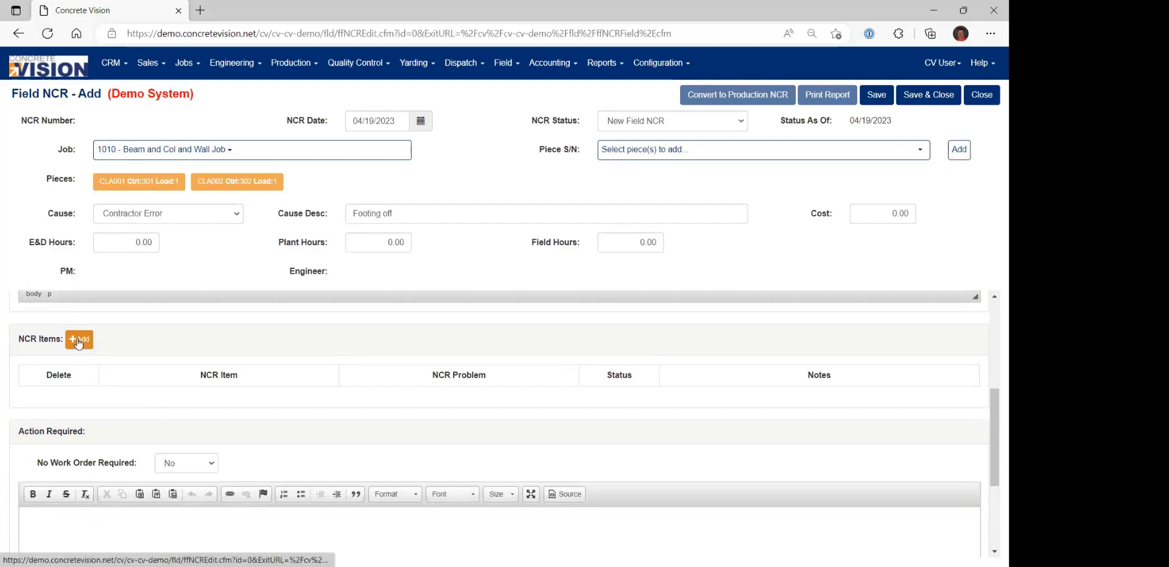
pyautogui.click(78, 339)
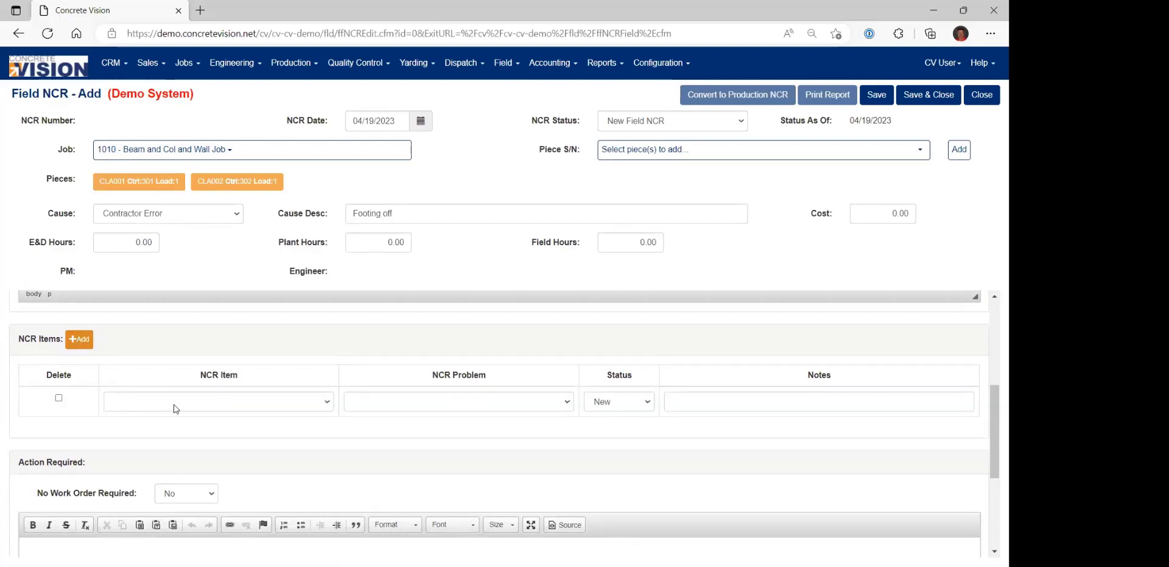
pyautogui.click(222, 405)
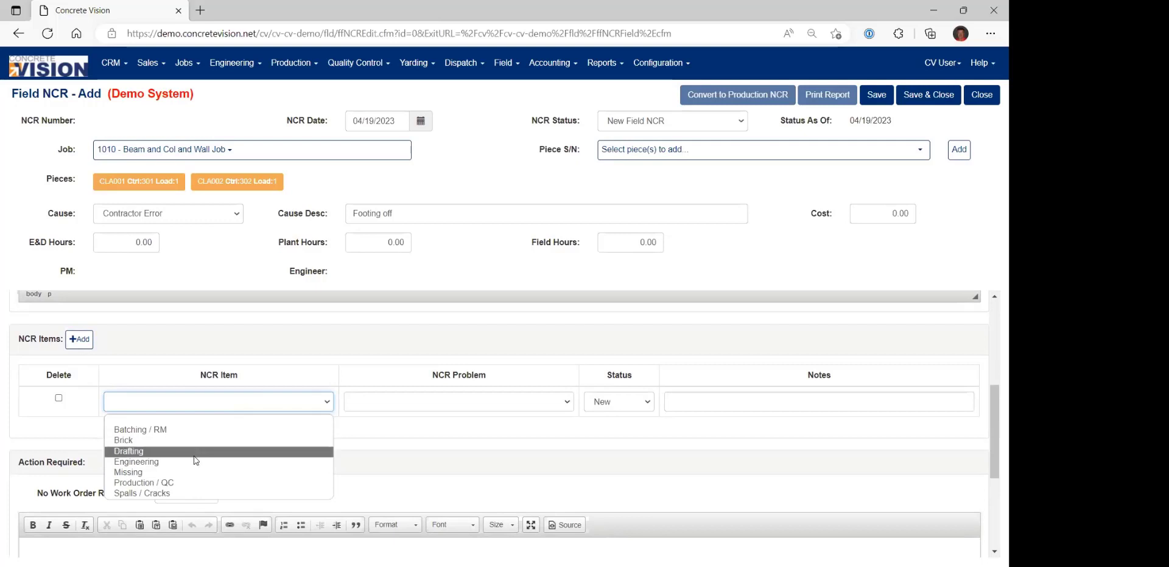
pyautogui.click(186, 474)
pyautogui.click(446, 404)
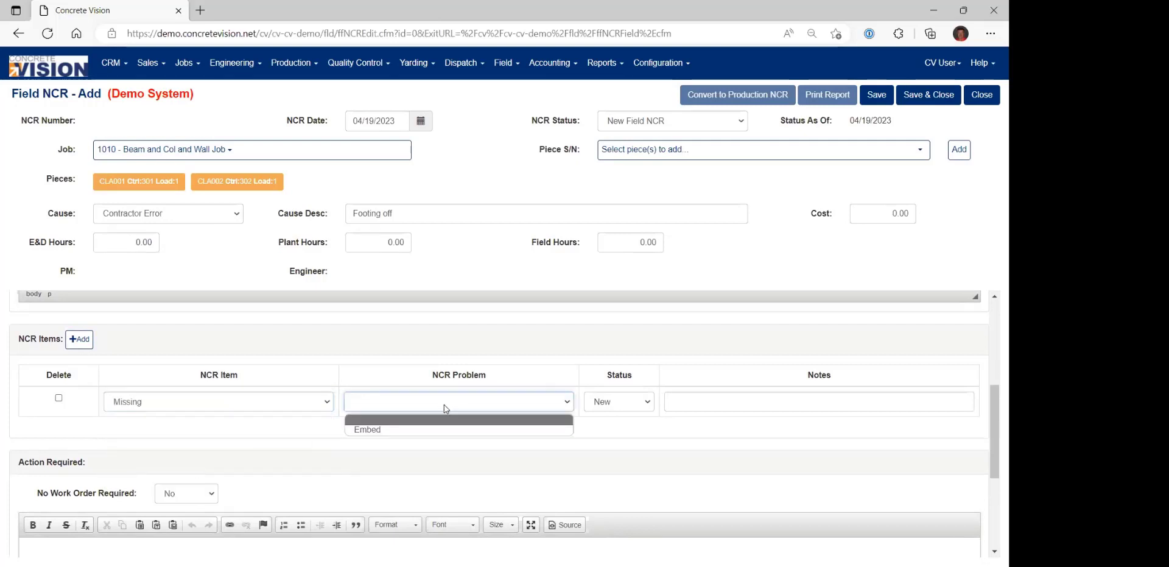
pyautogui.click(442, 439)
pyautogui.click(755, 406)
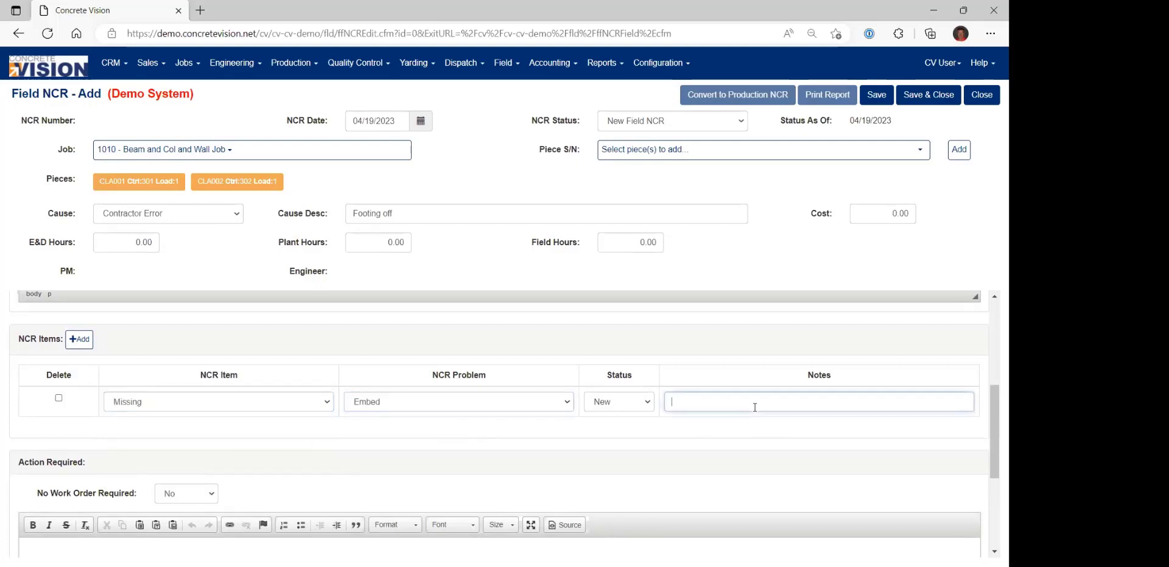
pyautogui.write('Foot office')
# Review the field NCR's Action Required section, leaving it blank, and save and close the record.
pyautogui.scroll(-5, 561, 438)
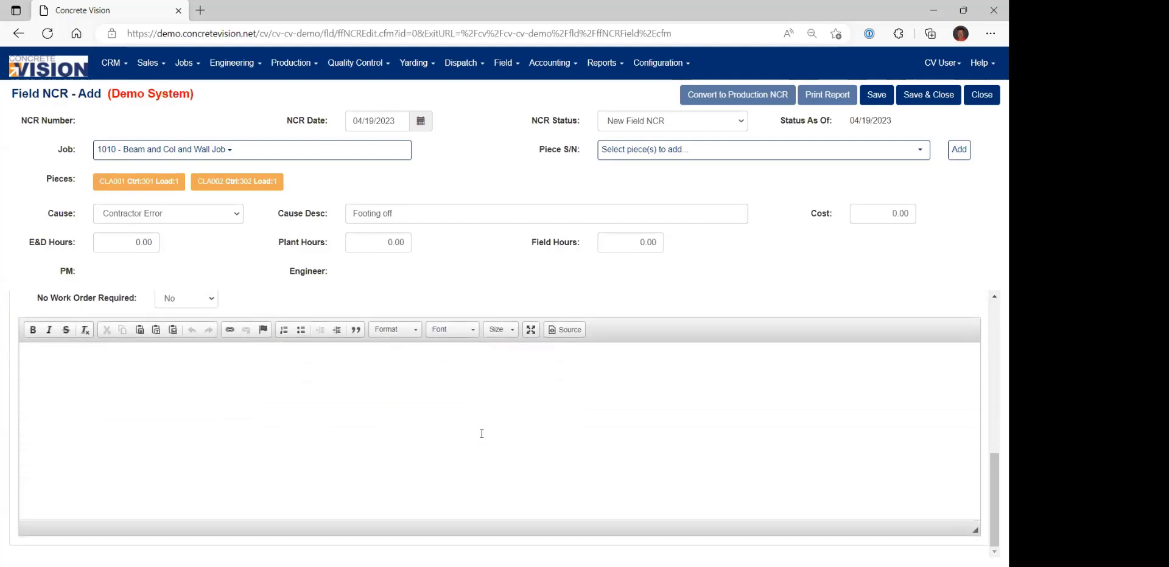
pyautogui.scroll(1, 179, 422)
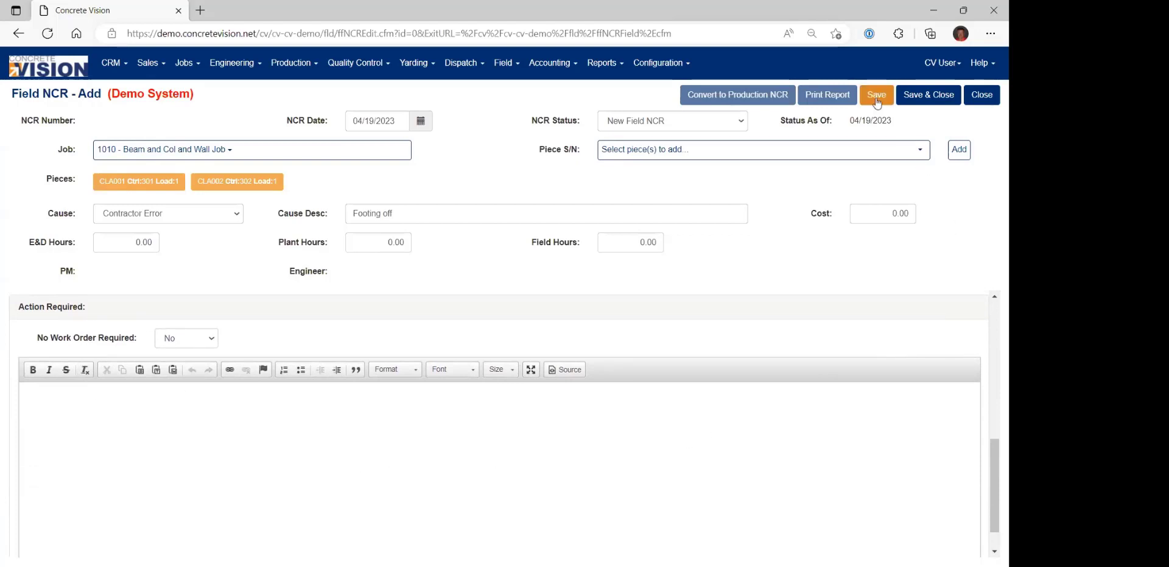
pyautogui.click(921, 96)
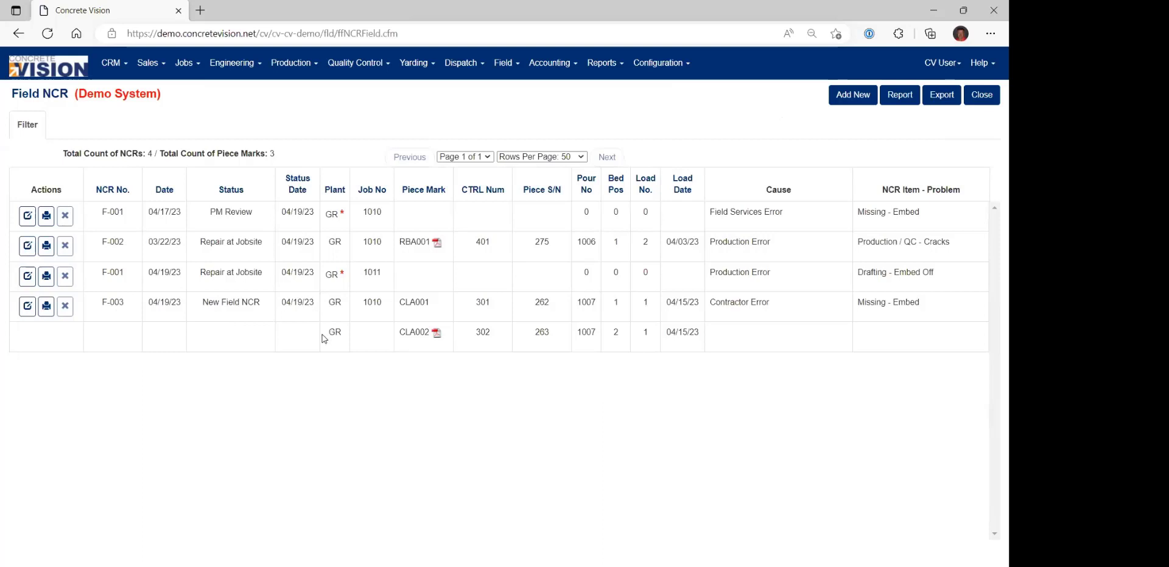
# Reopen field NCR F-003 covering pieces CLA001 and CLA002 for editing and open its NCR status choices.
pyautogui.doubleClick(412, 304)
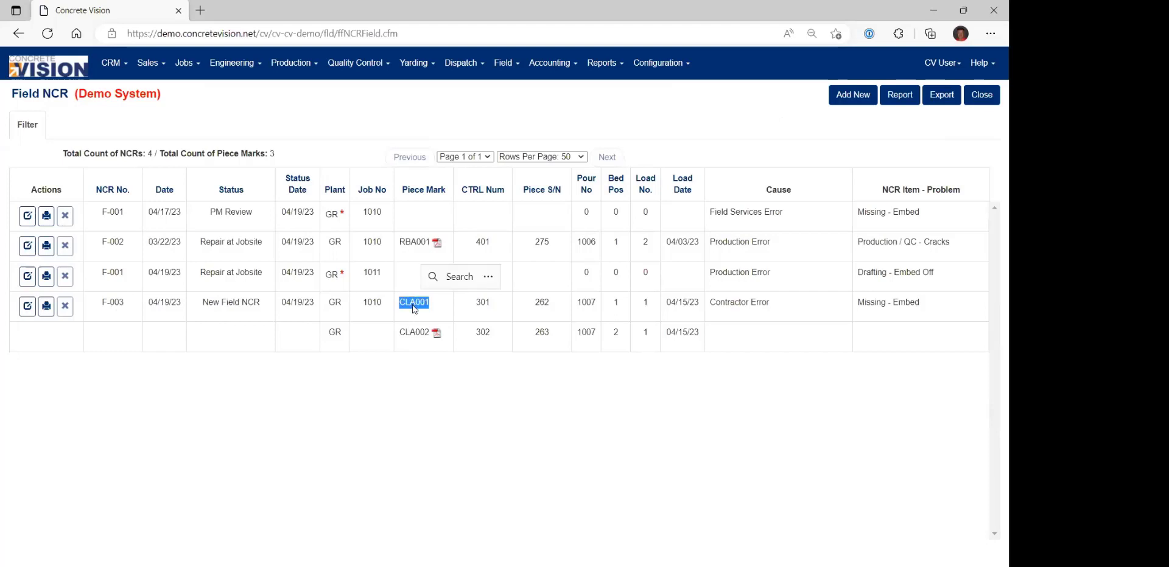
pyautogui.doubleClick(411, 333)
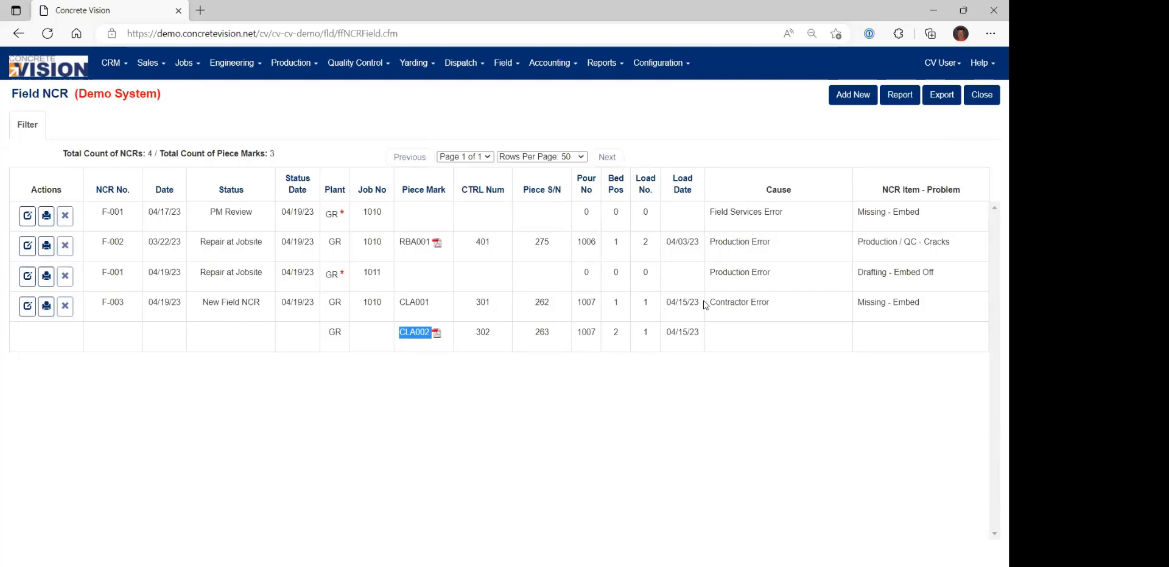
pyautogui.click(26, 309)
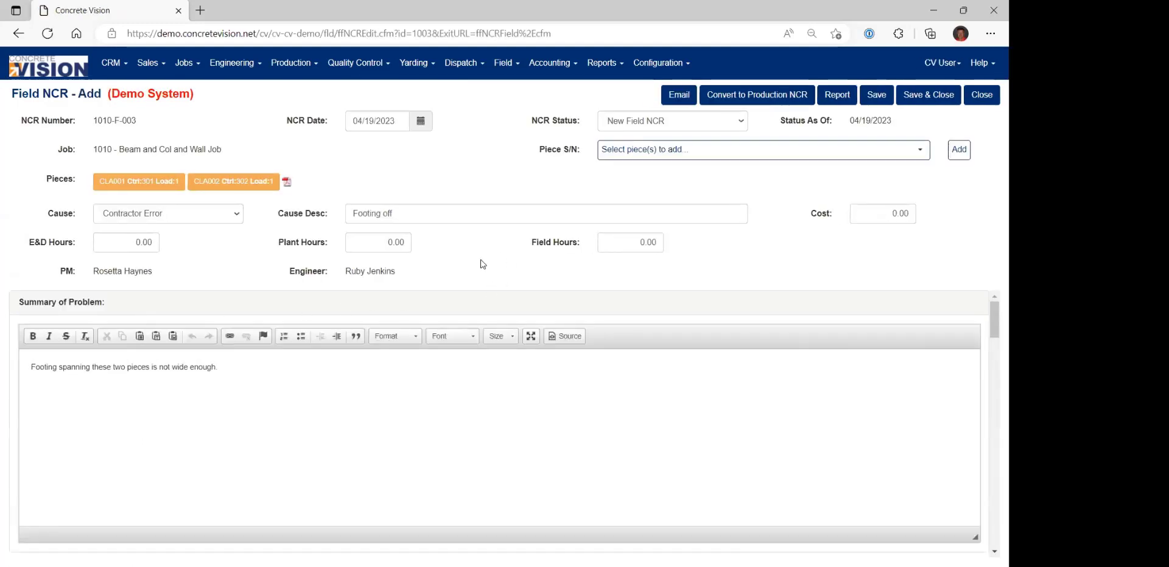
pyautogui.click(677, 122)
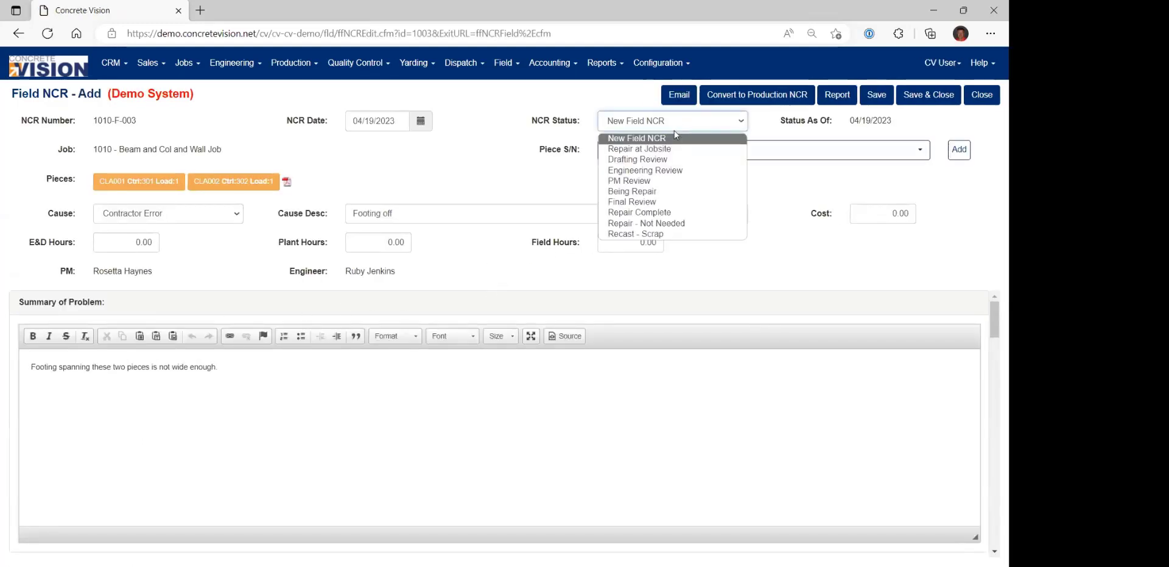
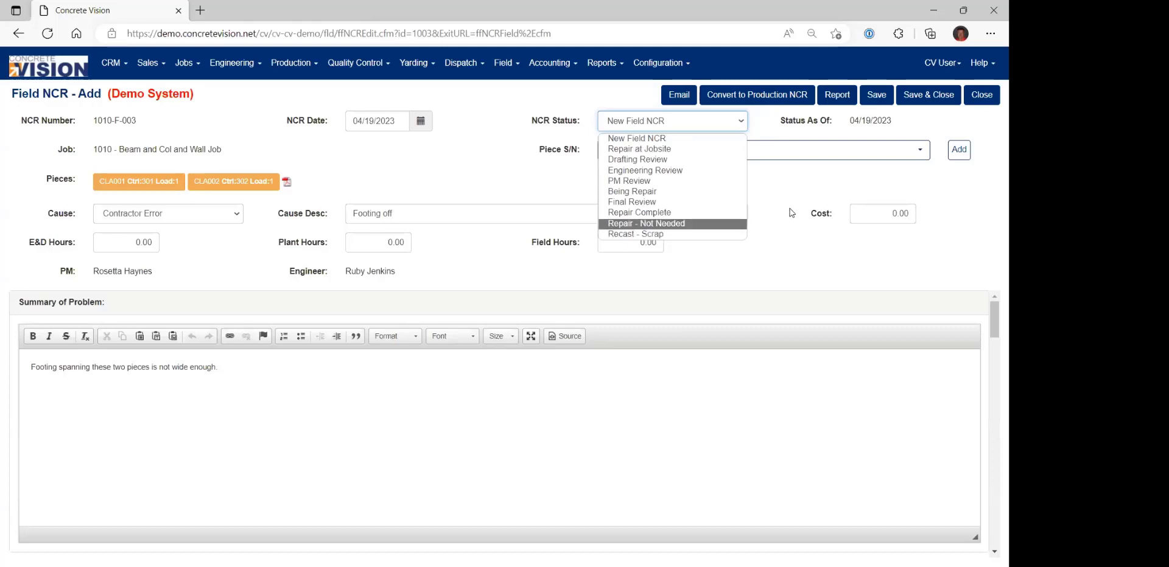
# Set field NCR F-003's status to Engineering Review, save it, and reopen it from Engineering's list of field NCRs.
pyautogui.click(670, 171)
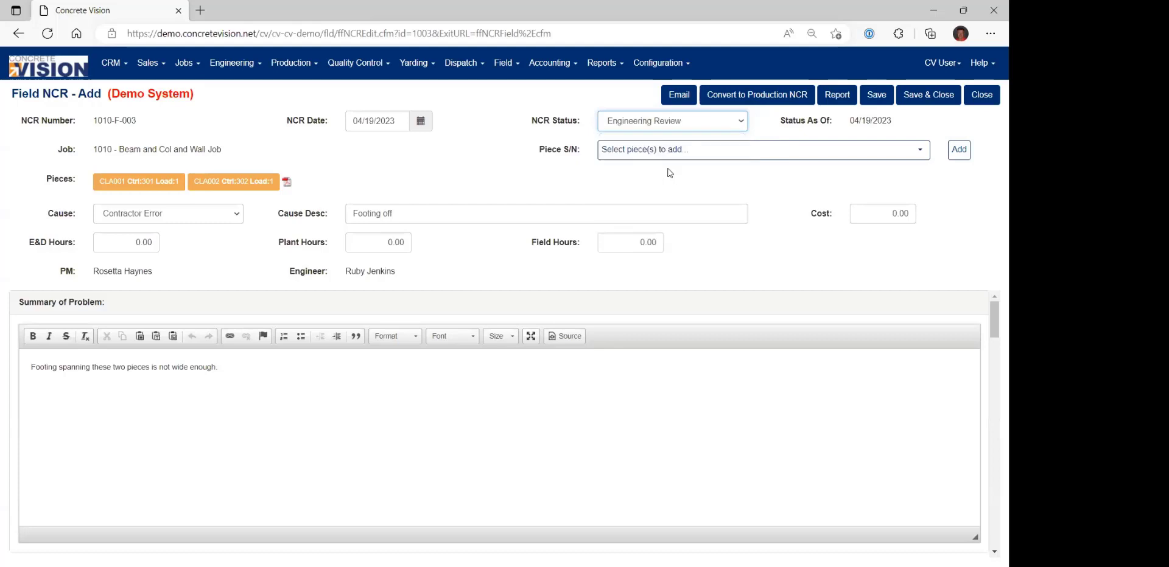
pyautogui.click(877, 95)
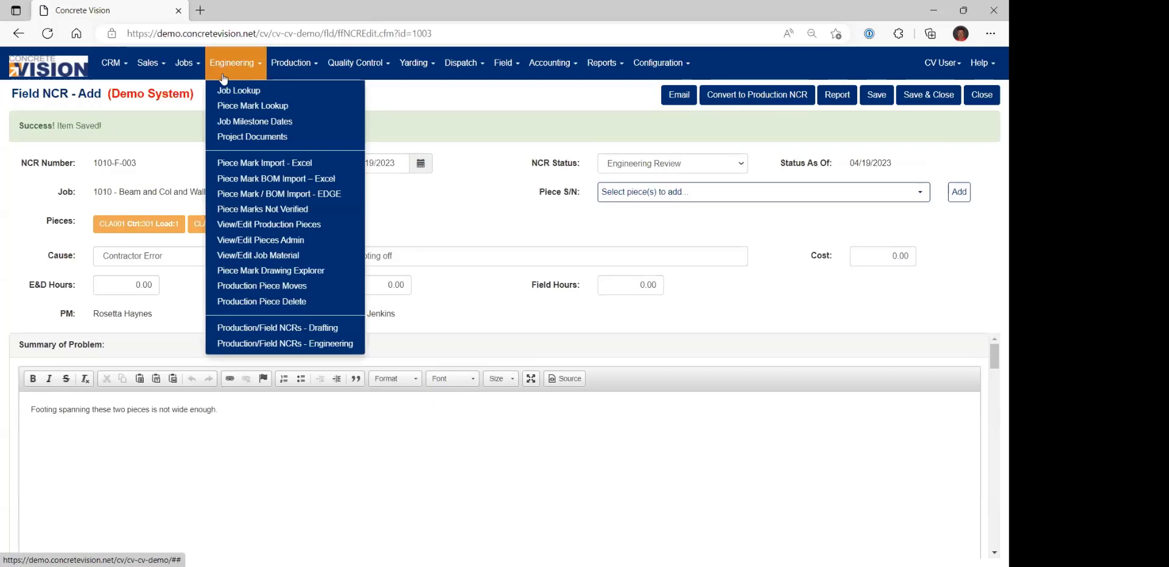
pyautogui.click(261, 346)
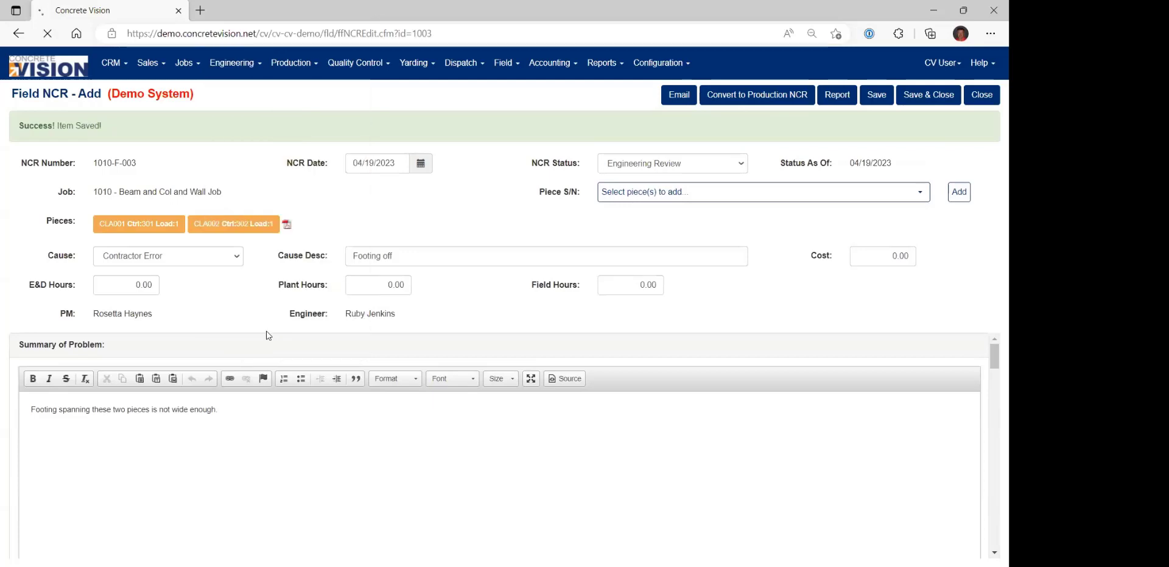
pyautogui.click(120, 143)
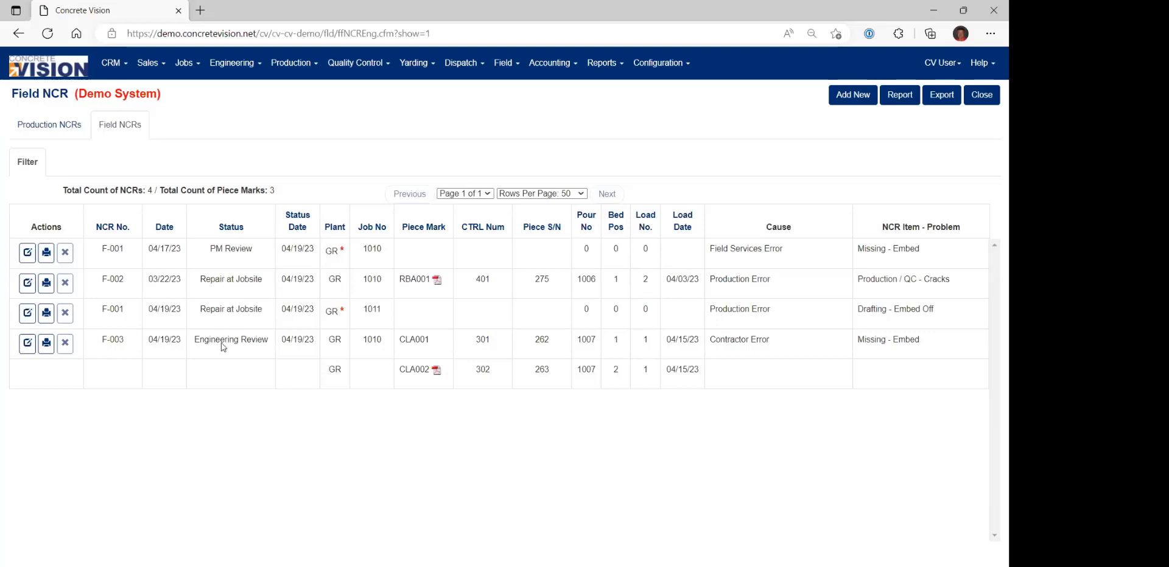
pyautogui.click(26, 347)
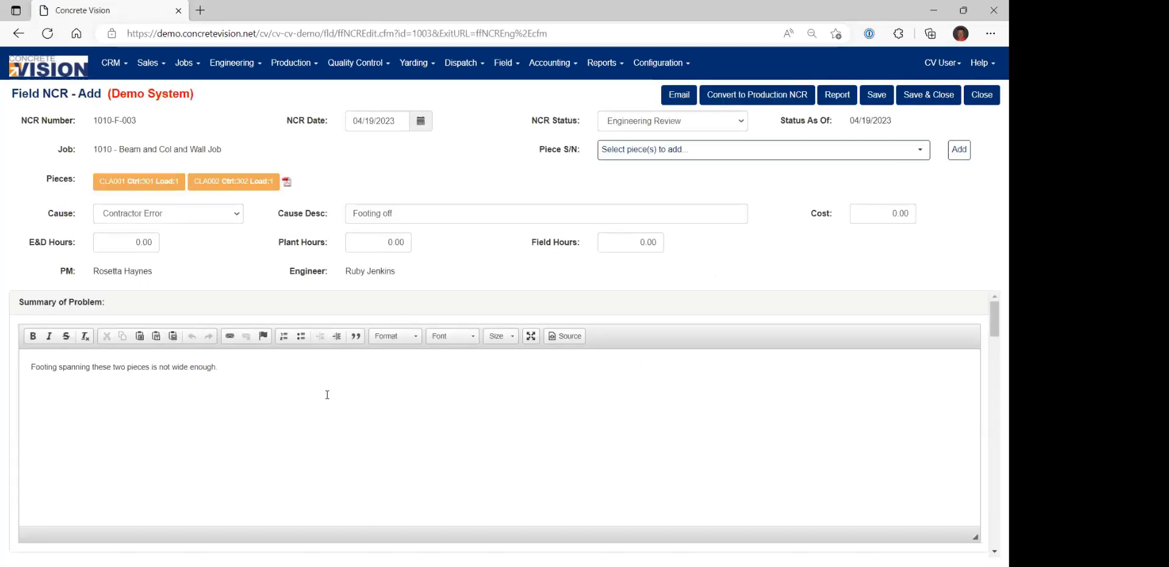
# Enter "Contractor needs to add more footing." as the Action Required text of the field NCR.
pyautogui.scroll(-5, 326, 391)
pyautogui.scroll(-1, 321, 419)
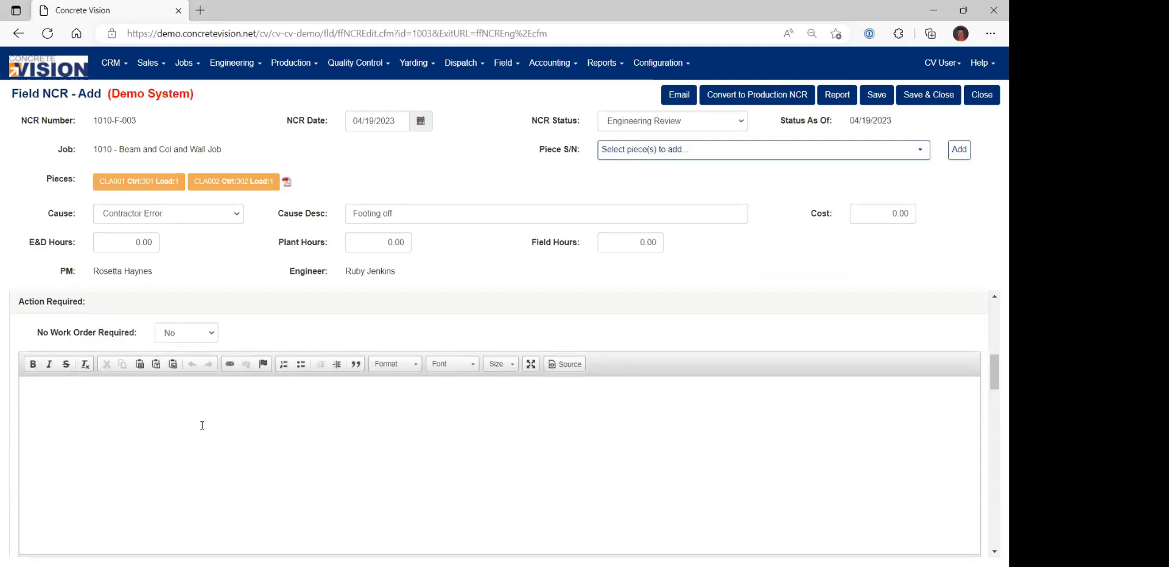
pyautogui.click(188, 422)
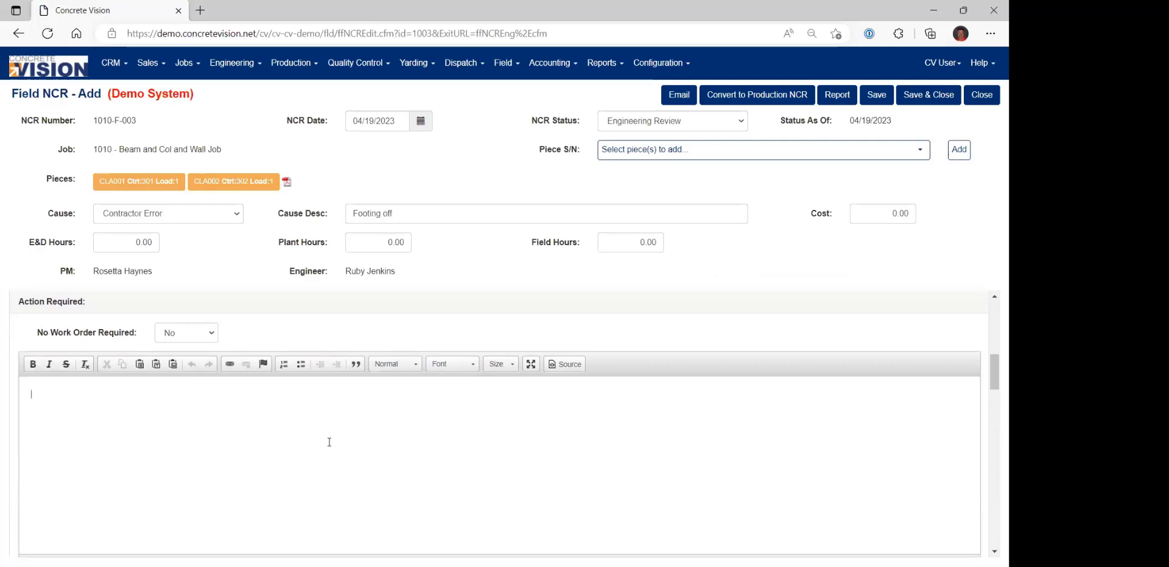
pyautogui.write('Co')
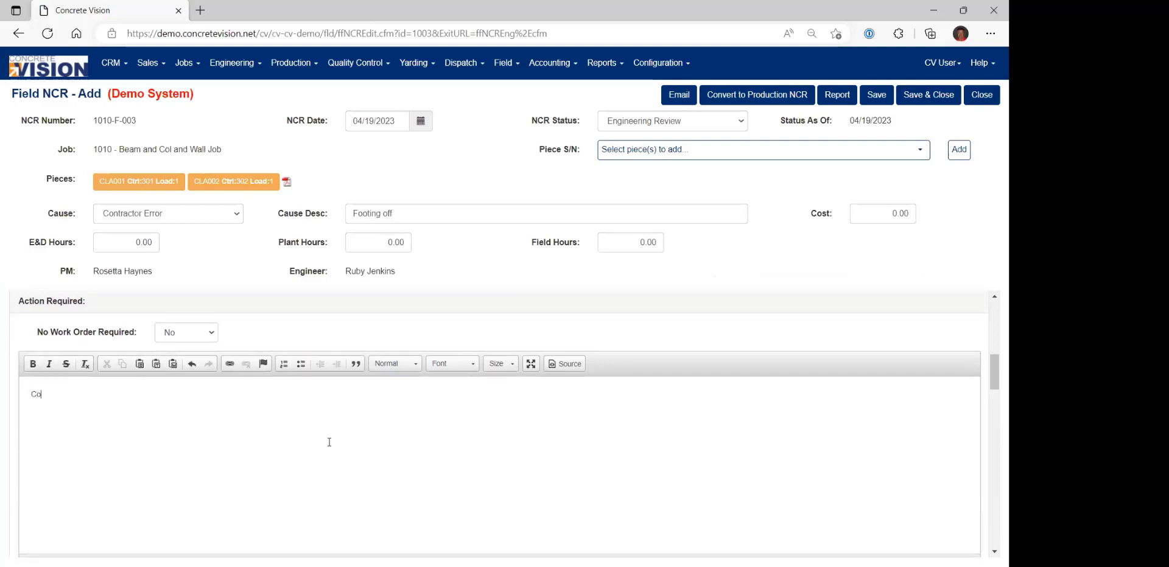
pyautogui.write('ntractor needs to add more footing.')
pyautogui.scroll(-3, 609, 463)
pyautogui.scroll(2, 684, 426)
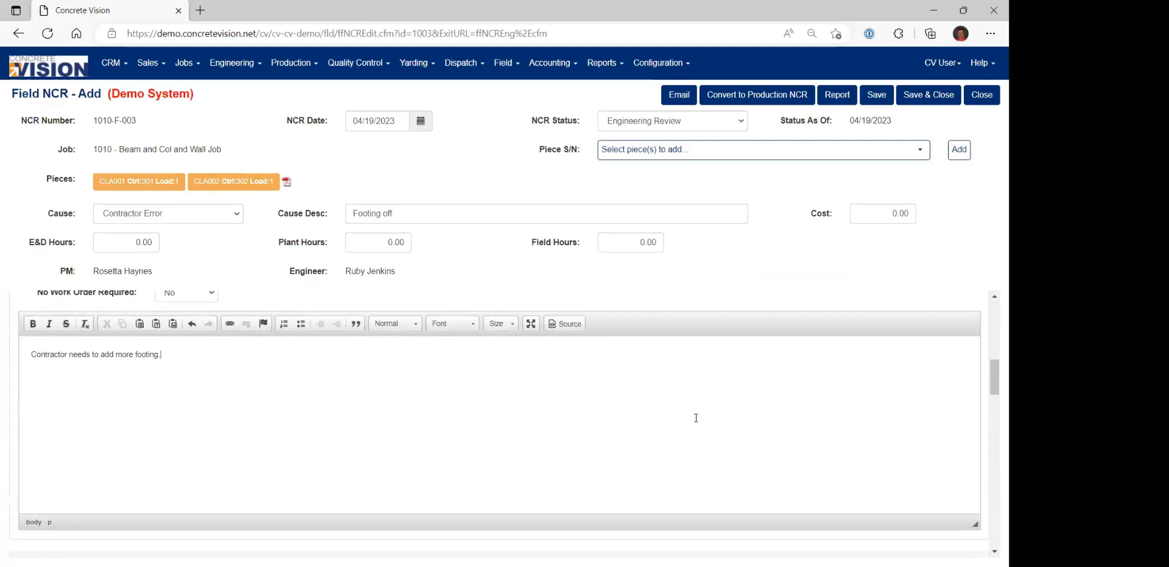
# Set the field NCR's status to PM Review and save the record.
pyautogui.click(700, 123)
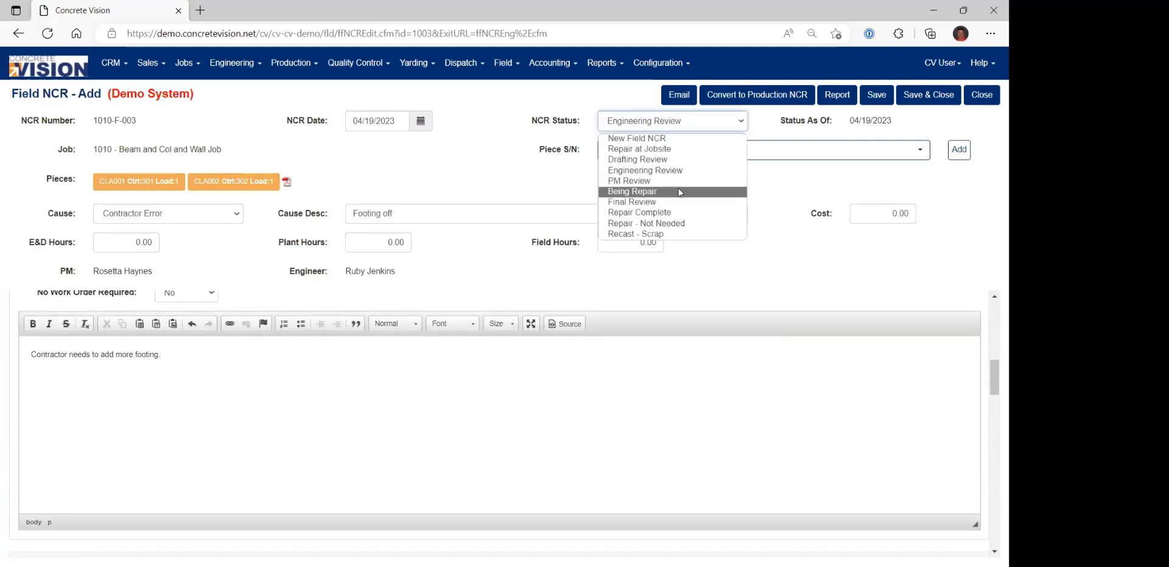
pyautogui.click(630, 182)
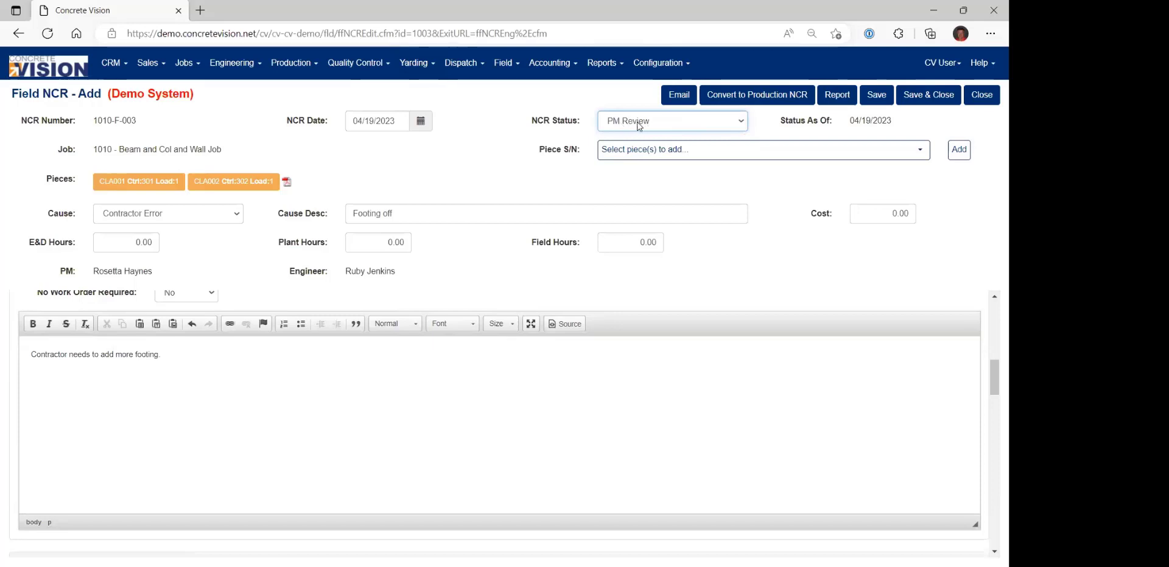
pyautogui.click(877, 95)
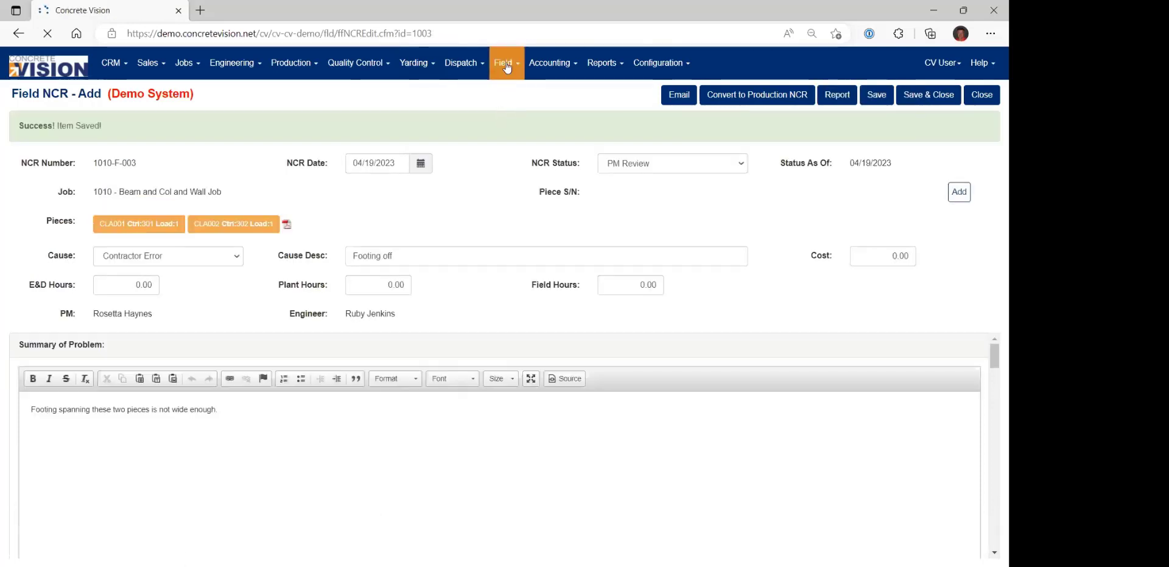
# Reopen field NCR F-003 from the Field department's NCR list and review its status choices without changing the status.
pyautogui.click(505, 64)
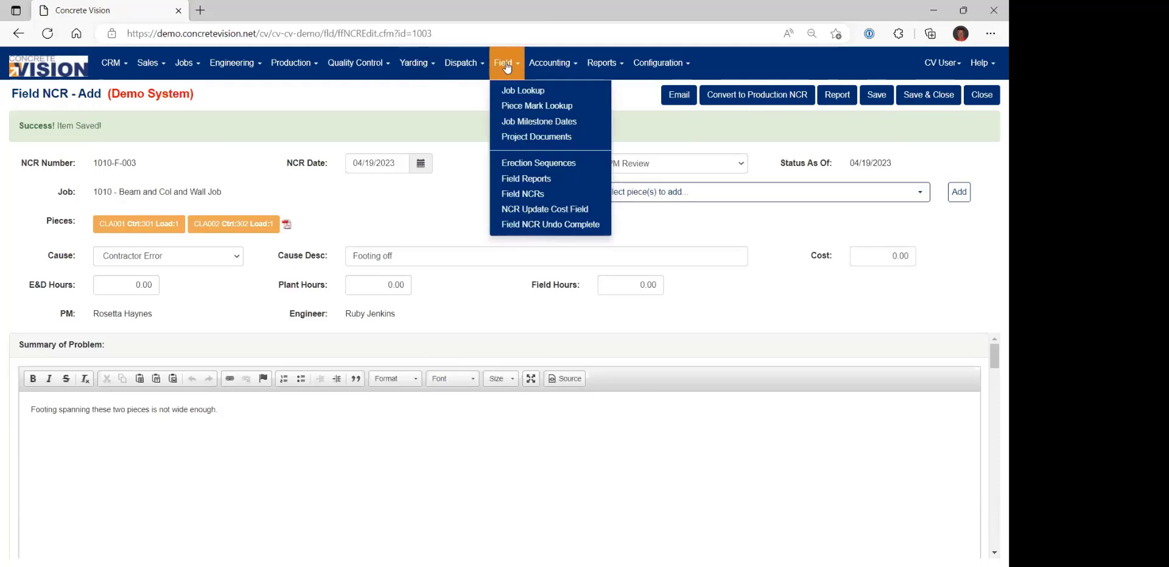
pyautogui.click(532, 195)
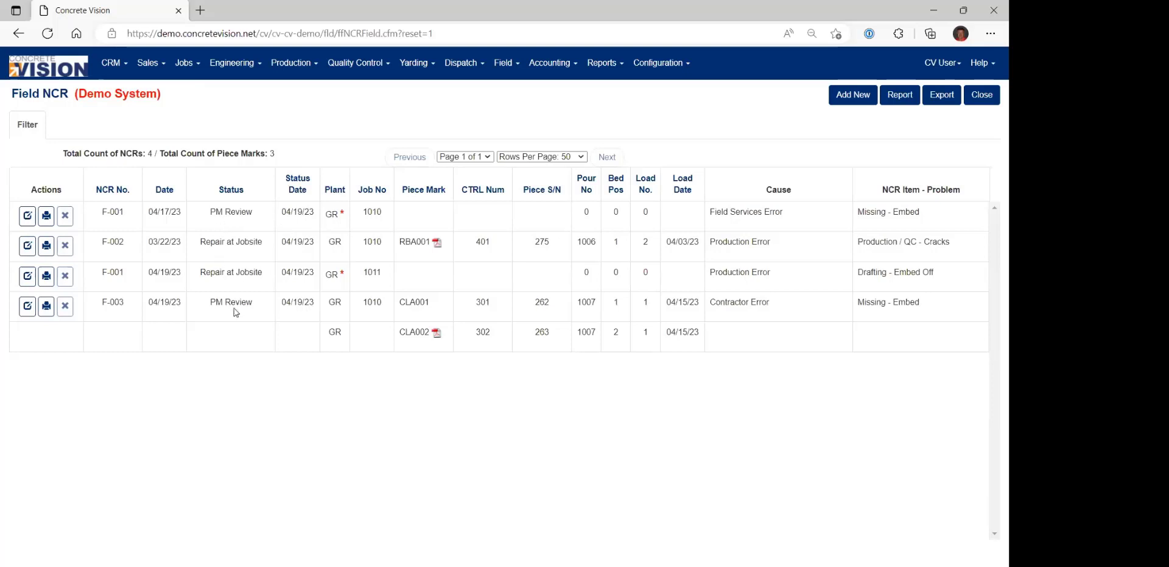
pyautogui.click(27, 305)
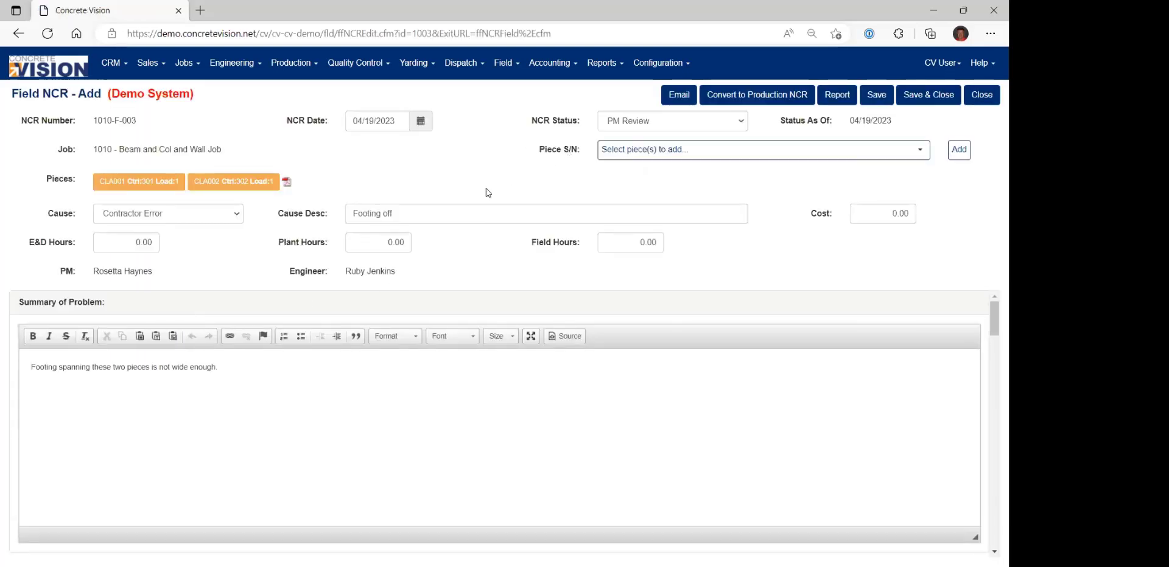
pyautogui.click(653, 125)
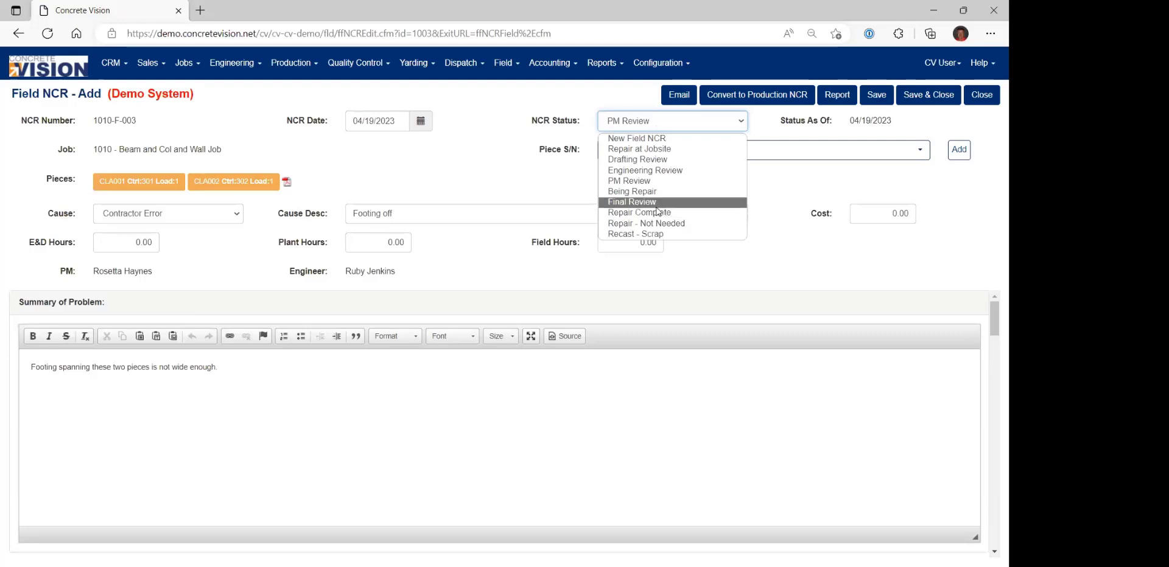
pyautogui.click(802, 185)
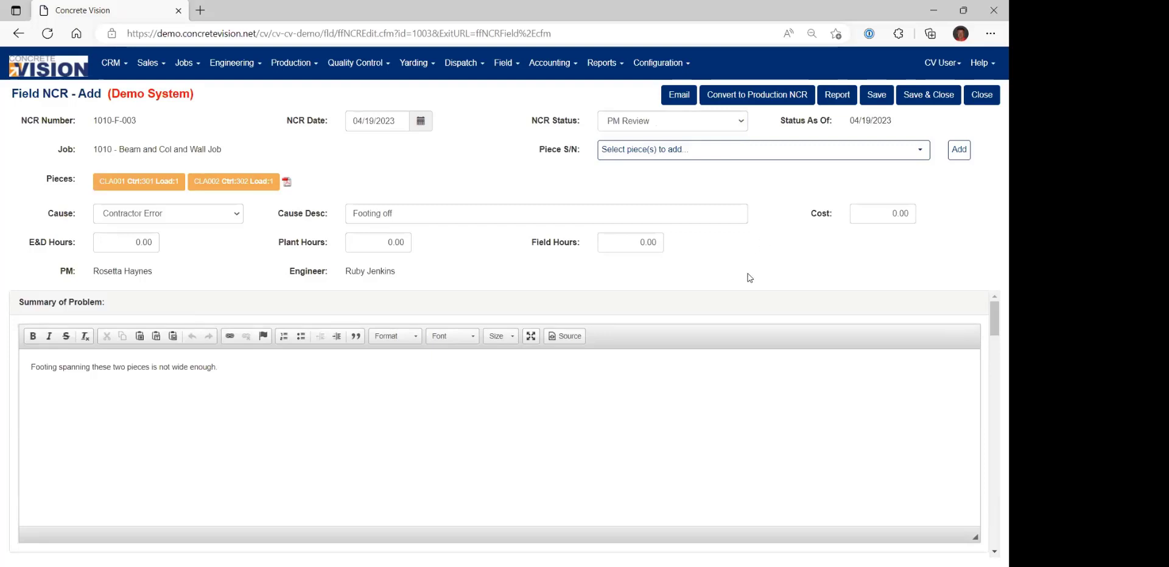
# Examine the field NCR's Attachments section, including the file upload area and the list of attachments includable in the report.
pyautogui.scroll(-8, 832, 337)
pyautogui.scroll(-10, 942, 452)
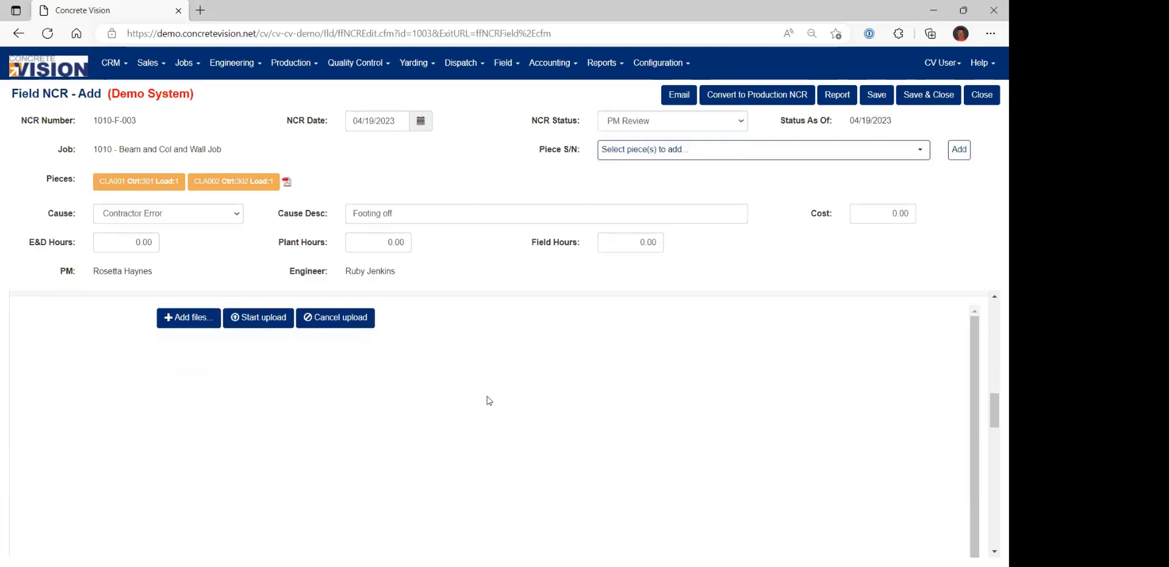
pyautogui.scroll(-5, 783, 439)
pyautogui.scroll(-2, 876, 455)
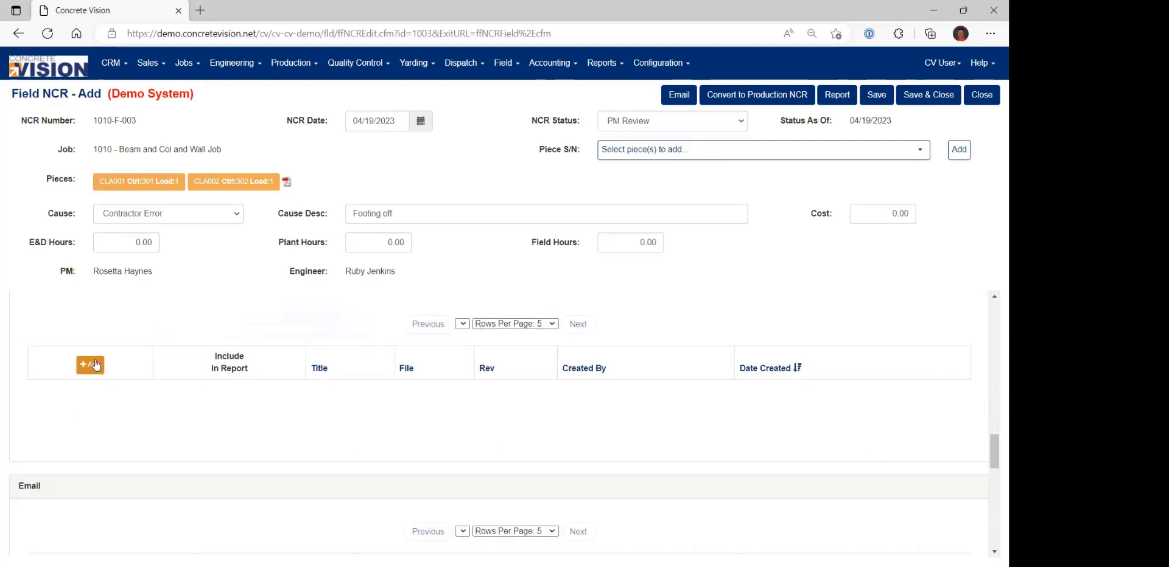
pyautogui.scroll(3, 206, 345)
pyautogui.scroll(3, 206, 348)
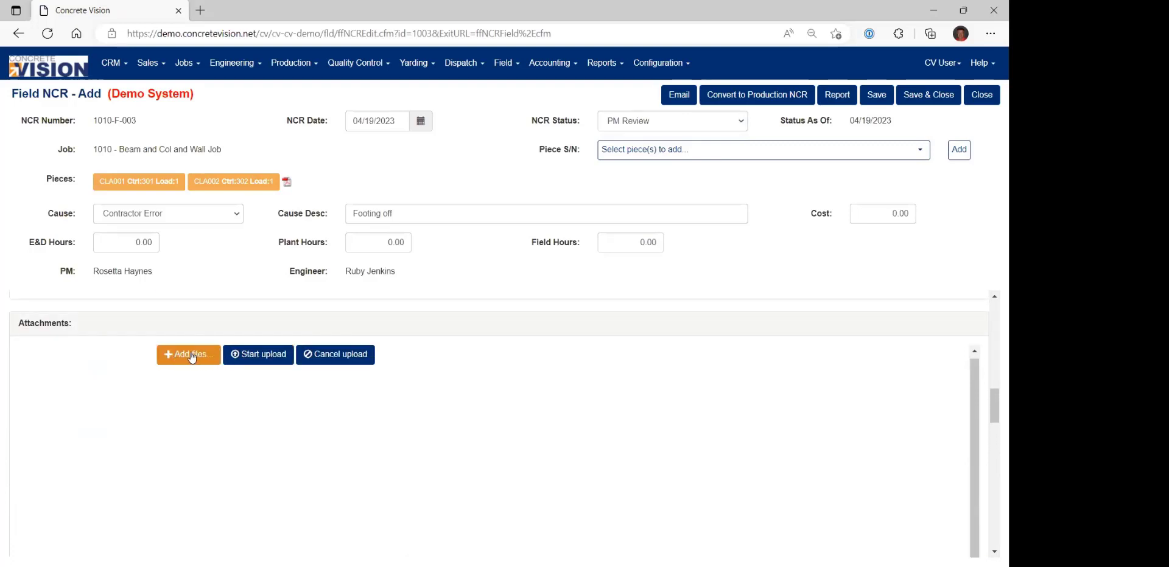
pyautogui.scroll(-5, 193, 358)
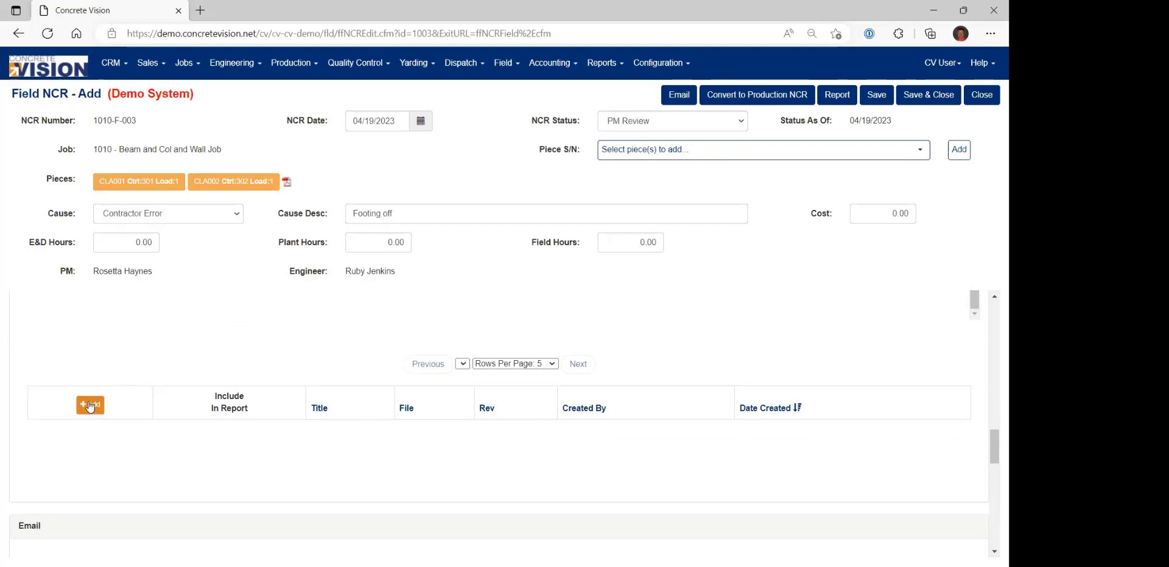
pyautogui.click(90, 407)
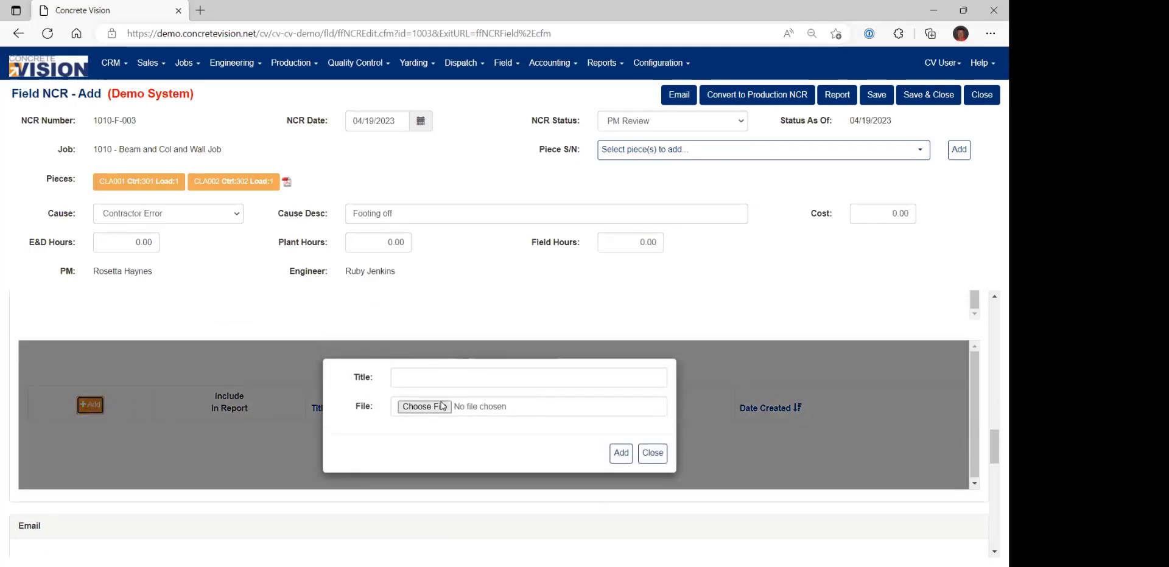
pyautogui.click(651, 457)
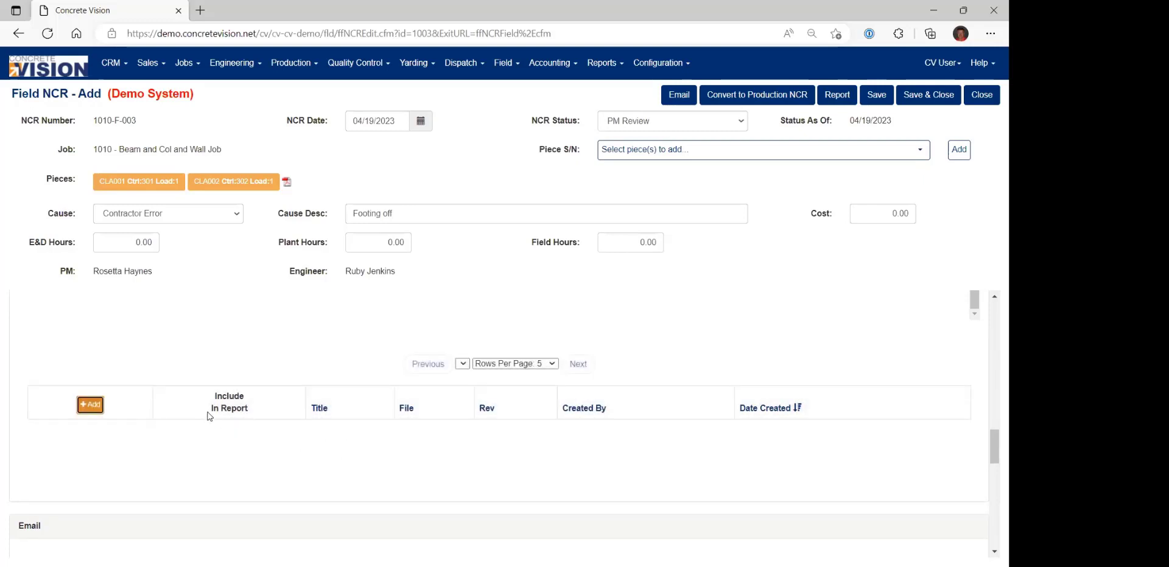
pyautogui.scroll(3, 209, 416)
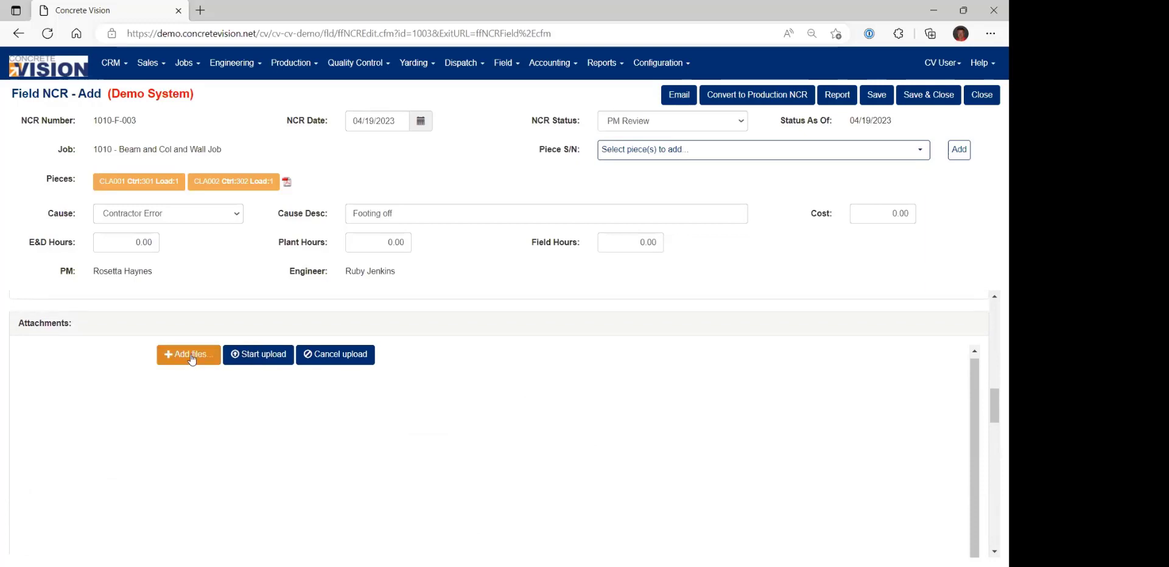
pyautogui.click(197, 358)
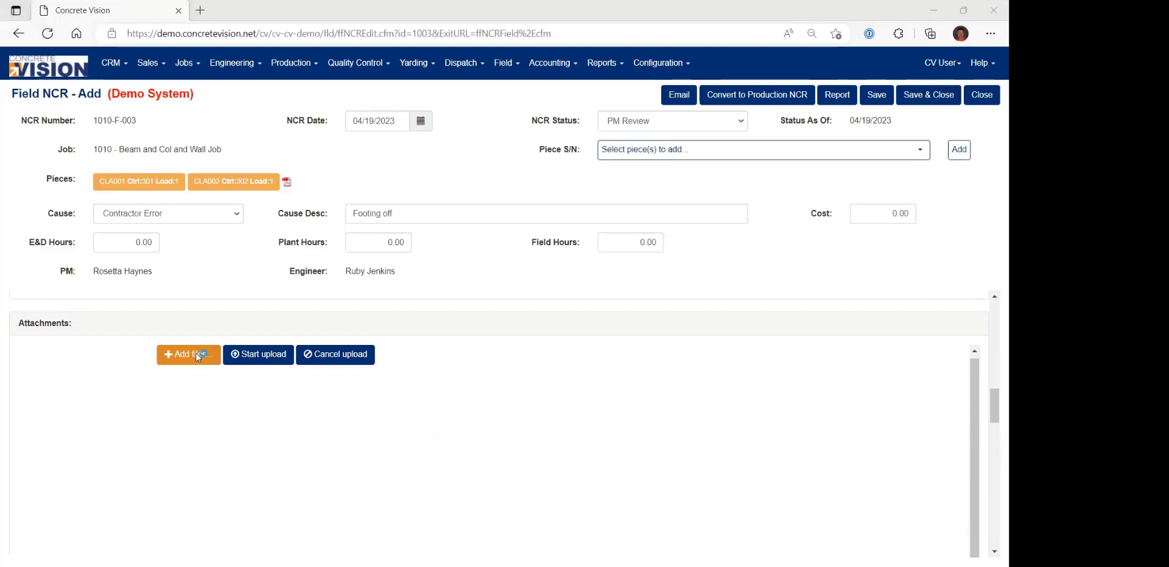
pyautogui.scroll(-2, 268, 153)
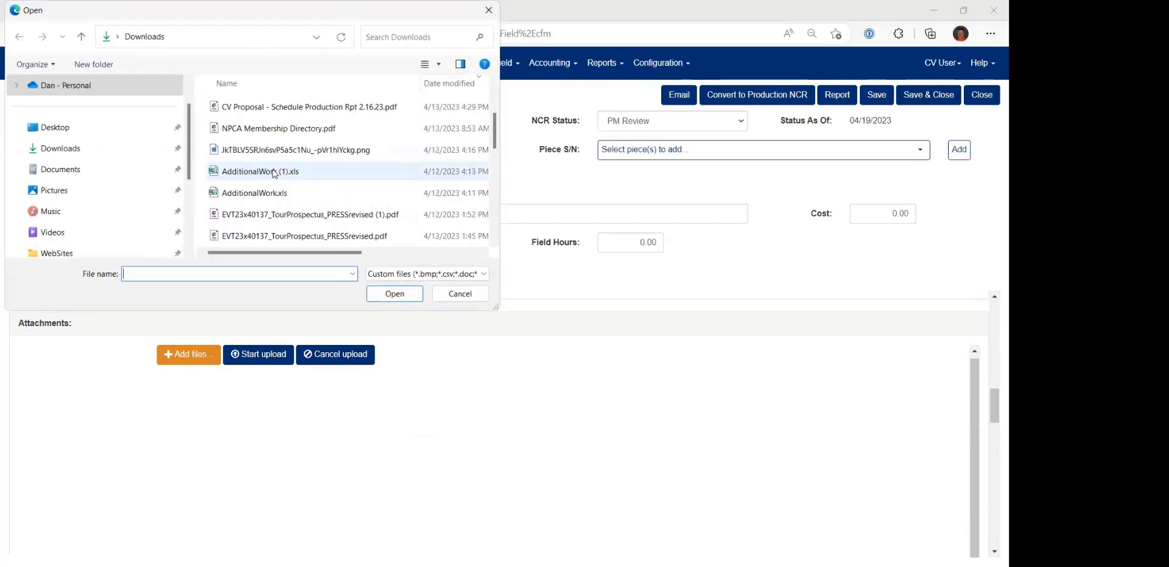
pyautogui.scroll(-1, 277, 180)
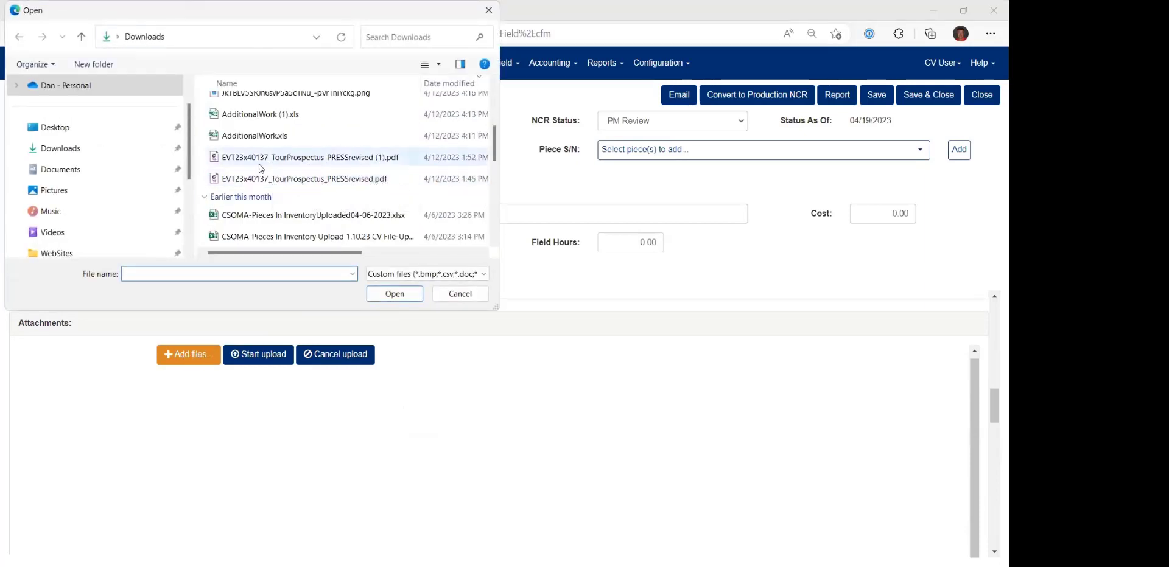
pyautogui.click(56, 170)
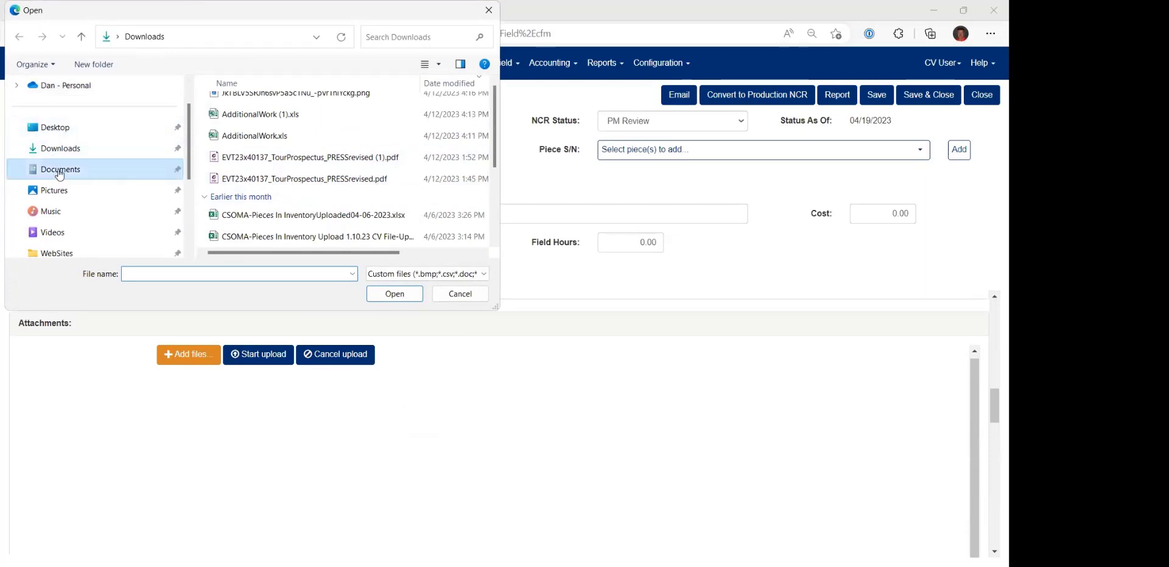
pyautogui.click(460, 294)
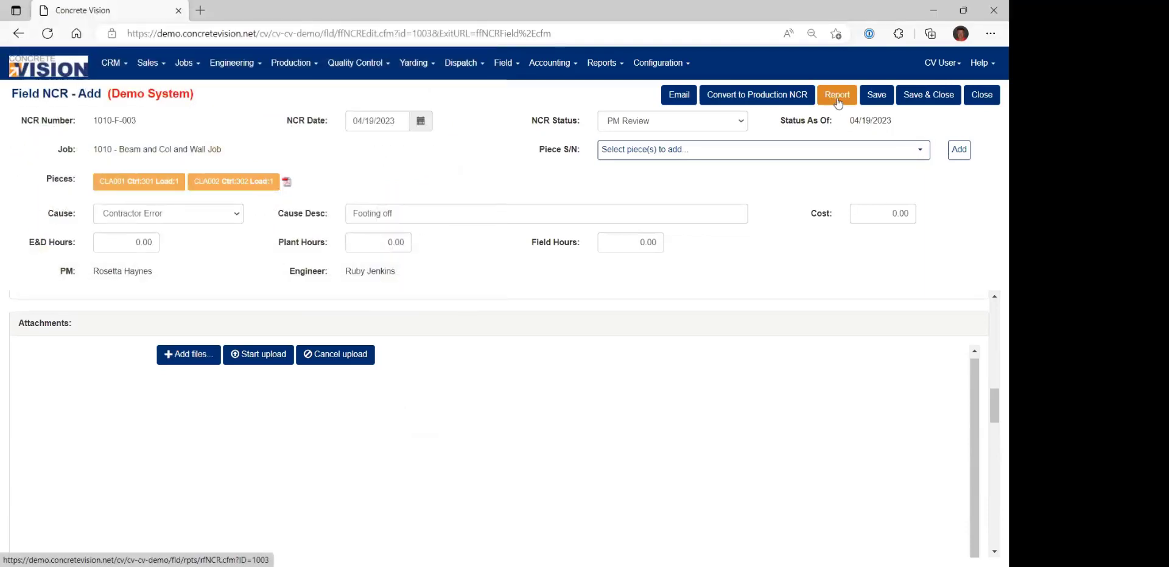
# Generate and review the Field Non-Conformance Report for F-003, close it, and save and close the NCR record.
pyautogui.scroll(-3, 977, 396)
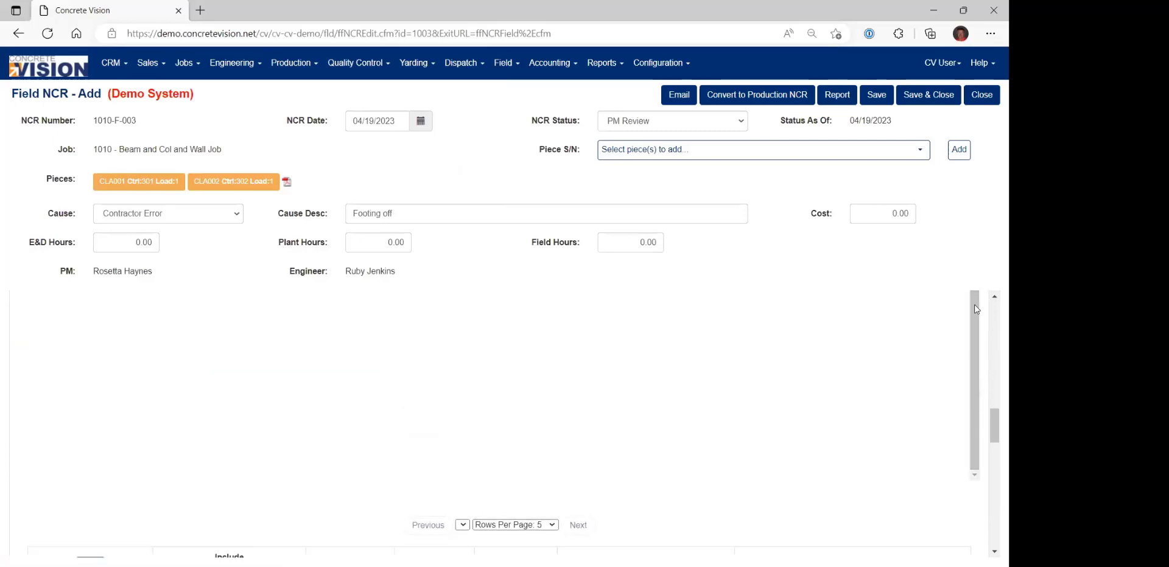
pyautogui.click(837, 97)
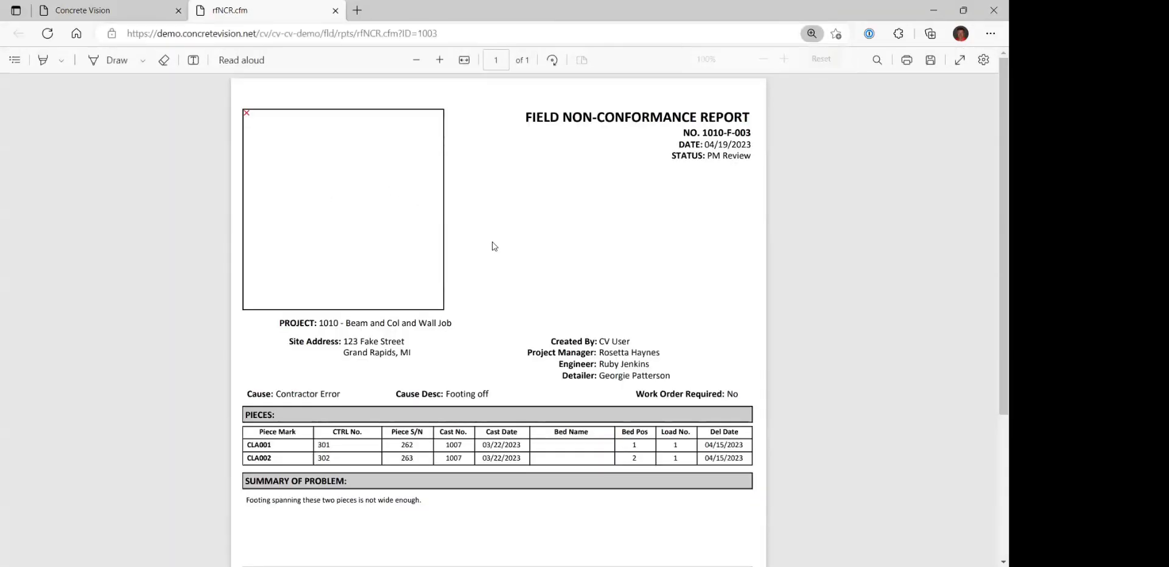
pyautogui.scroll(-3, 513, 250)
pyautogui.scroll(-1, 514, 251)
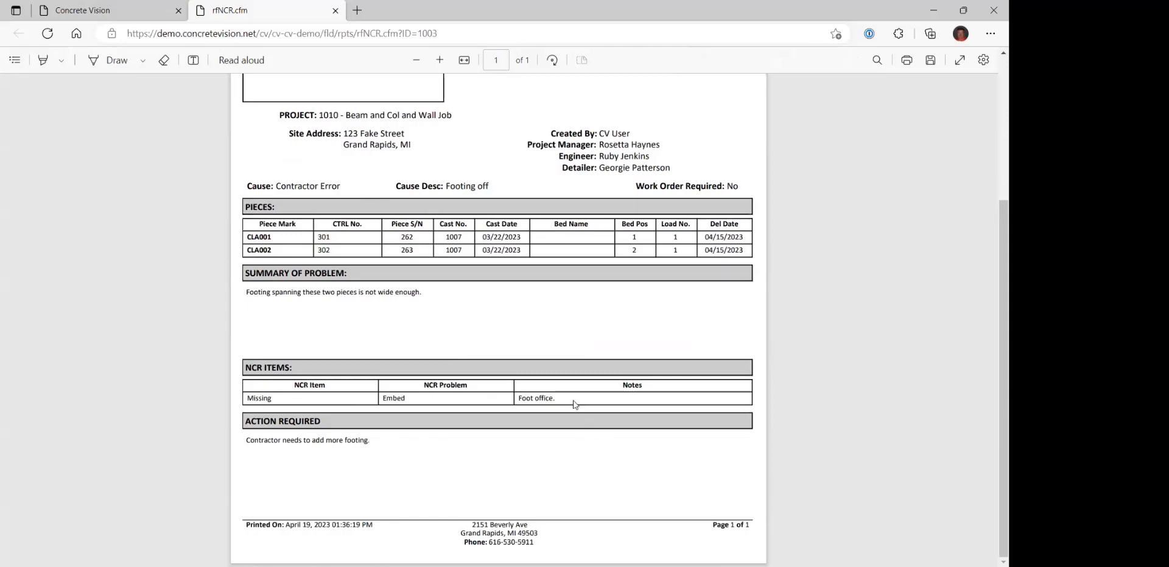
pyautogui.click(335, 11)
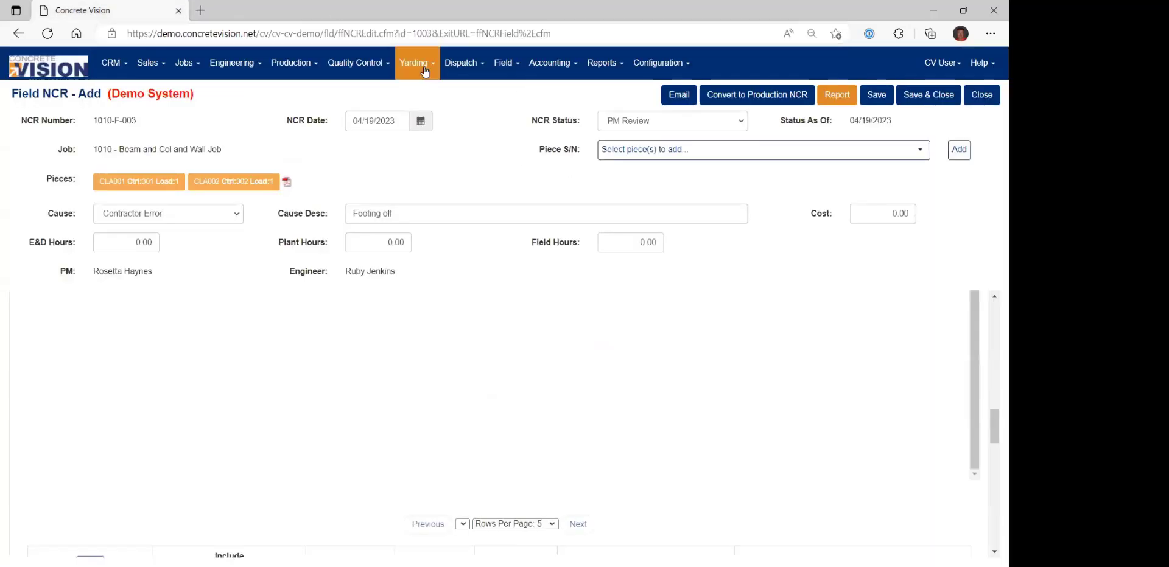
pyautogui.click(945, 101)
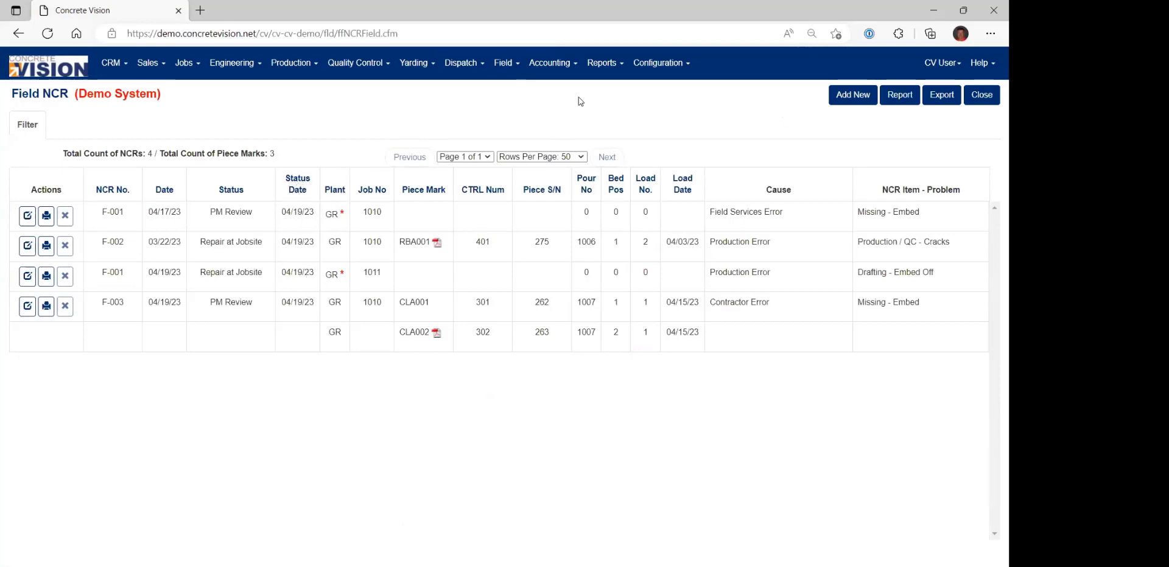
# Open the Quality Control Non-Conformance Report Log and examine its filter options and NCR list.
pyautogui.click(605, 62)
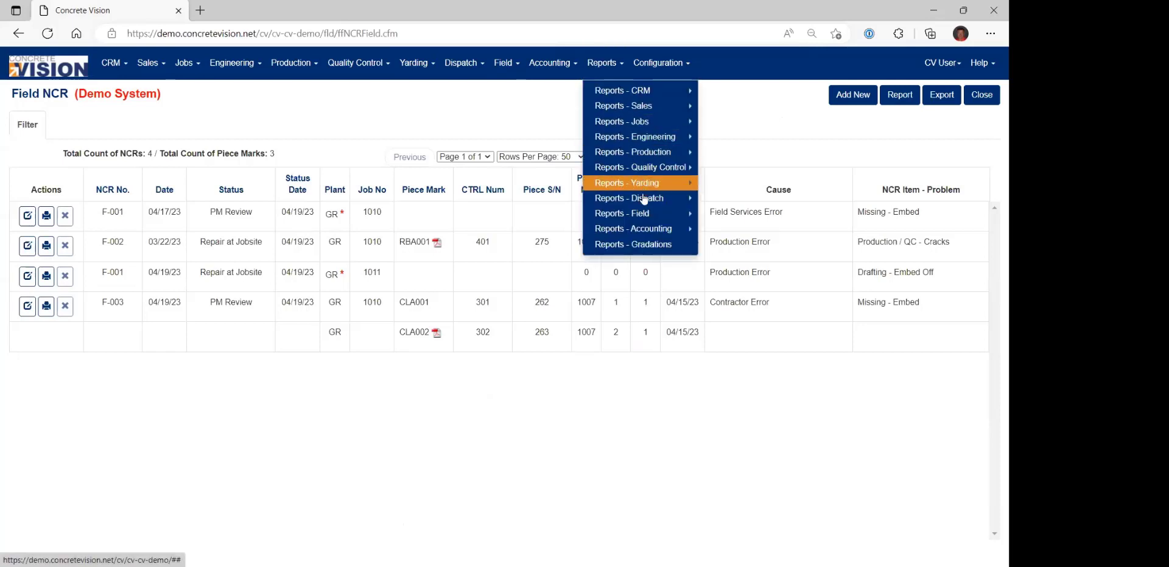
pyautogui.moveTo(649, 213)
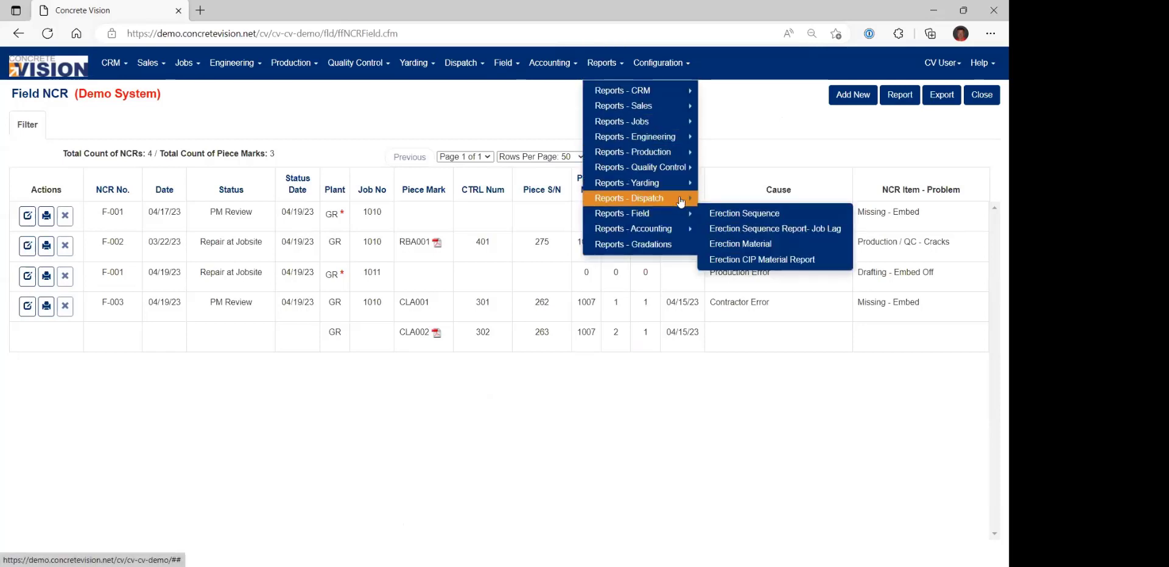
pyautogui.moveTo(675, 168)
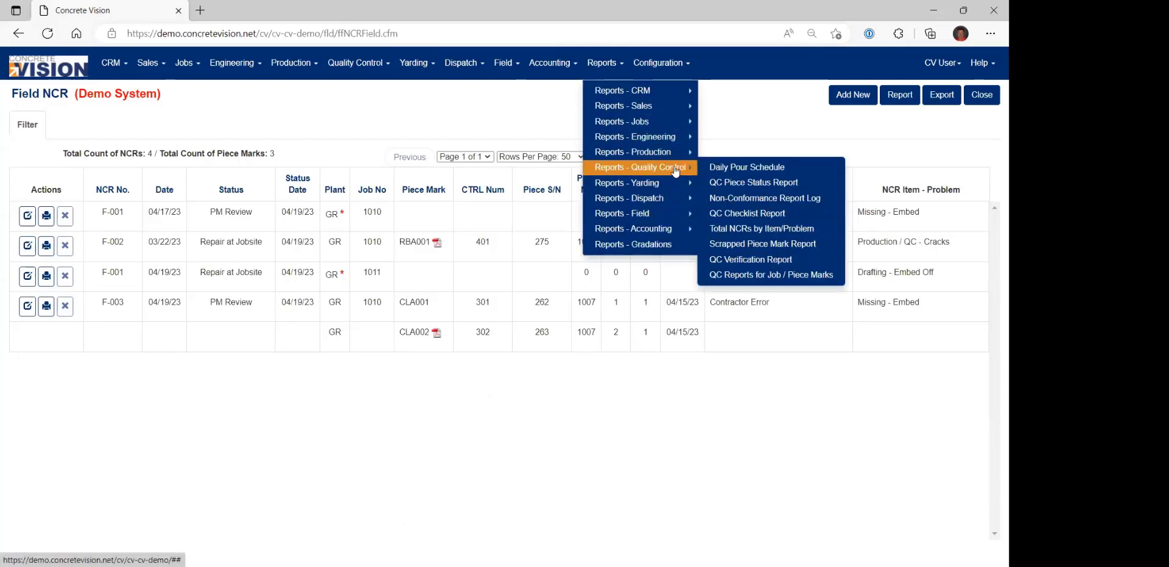
pyautogui.click(760, 201)
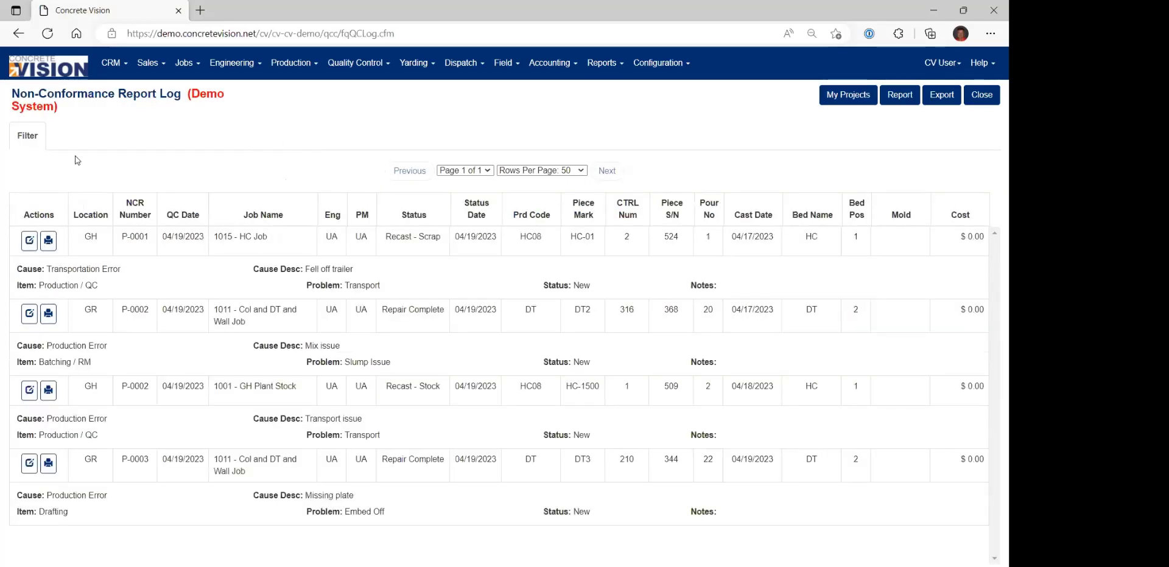
pyautogui.click(29, 136)
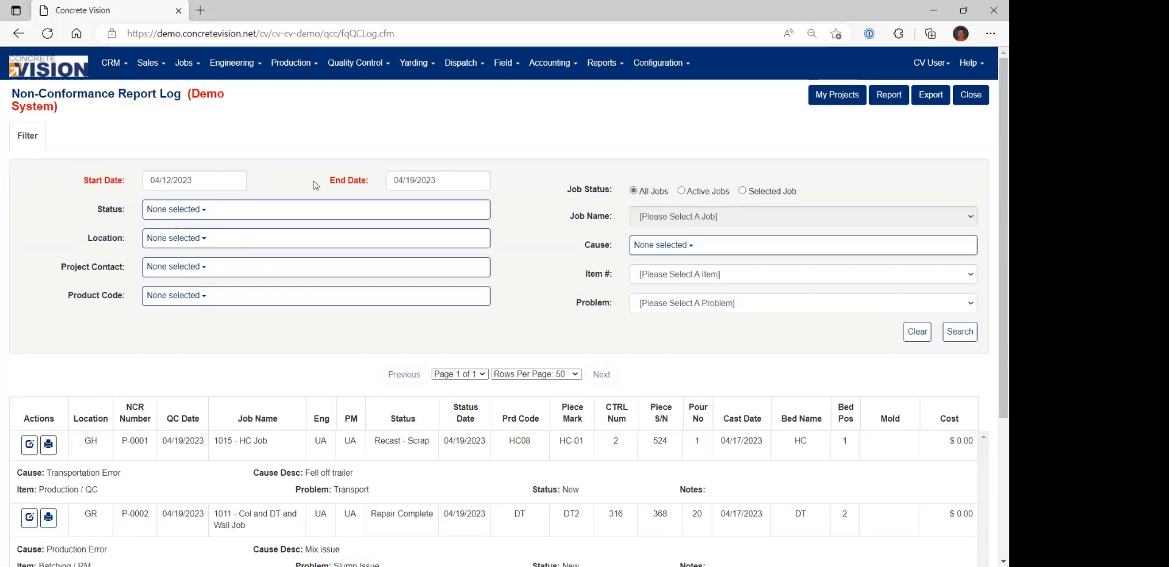
pyautogui.scroll(-3, 399, 458)
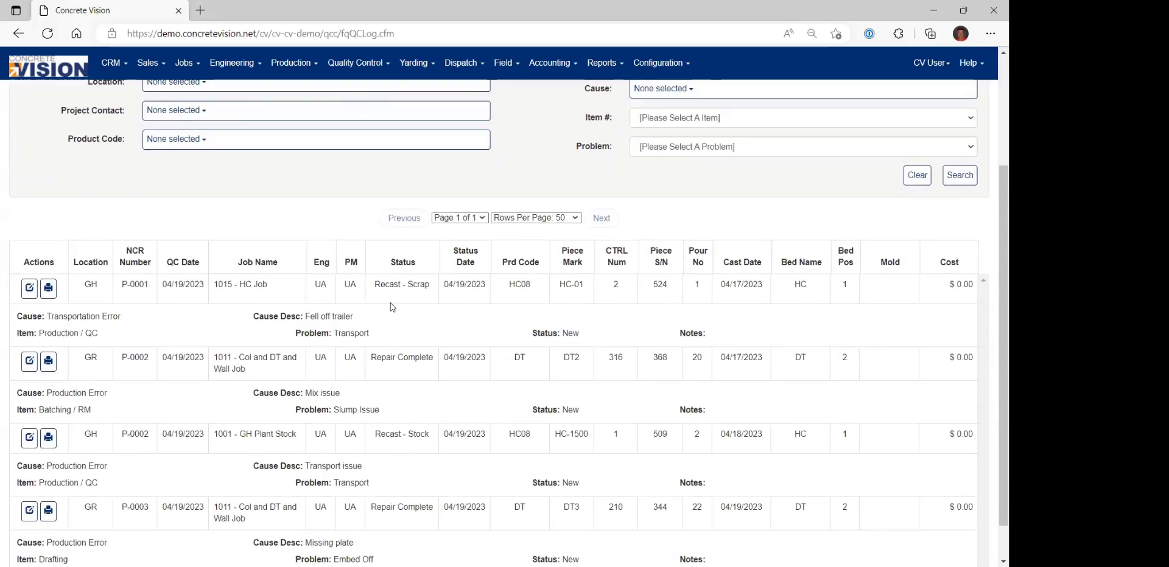
pyautogui.scroll(1, 391, 381)
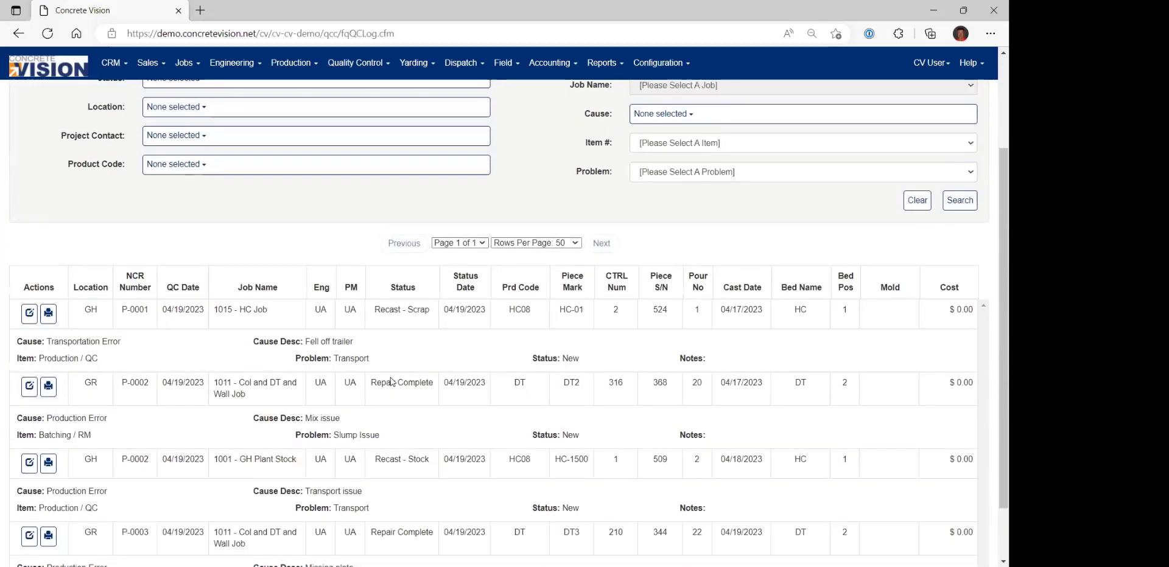
pyautogui.scroll(2, 391, 382)
# Search the log from 03/01/2023 for NCRs with the statuses Recast - Stock and Recast - Scrap.
pyautogui.click(173, 183)
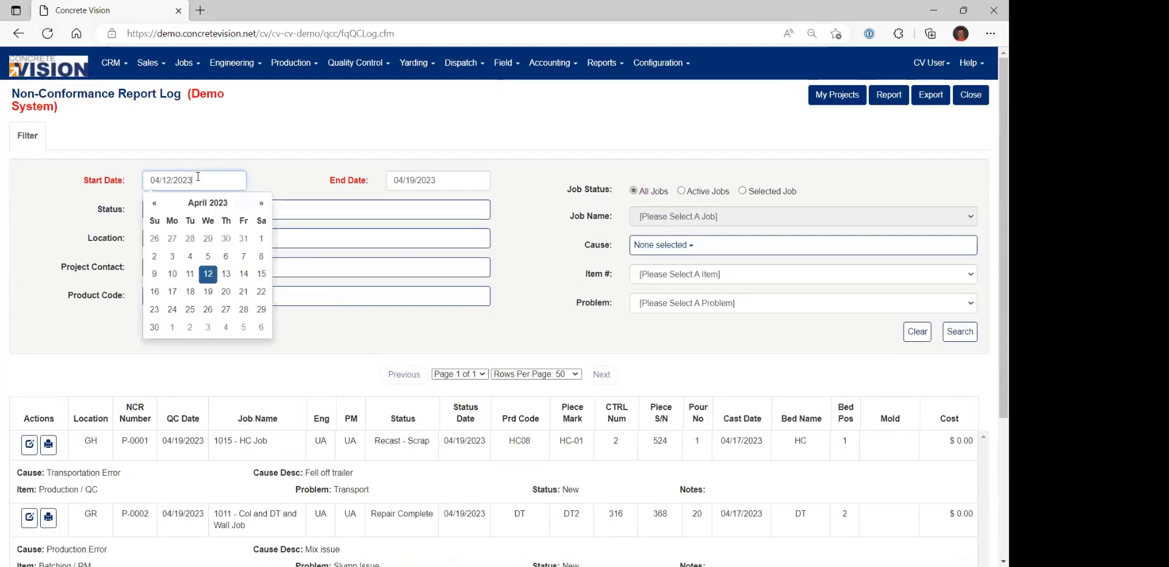
pyautogui.click(155, 203)
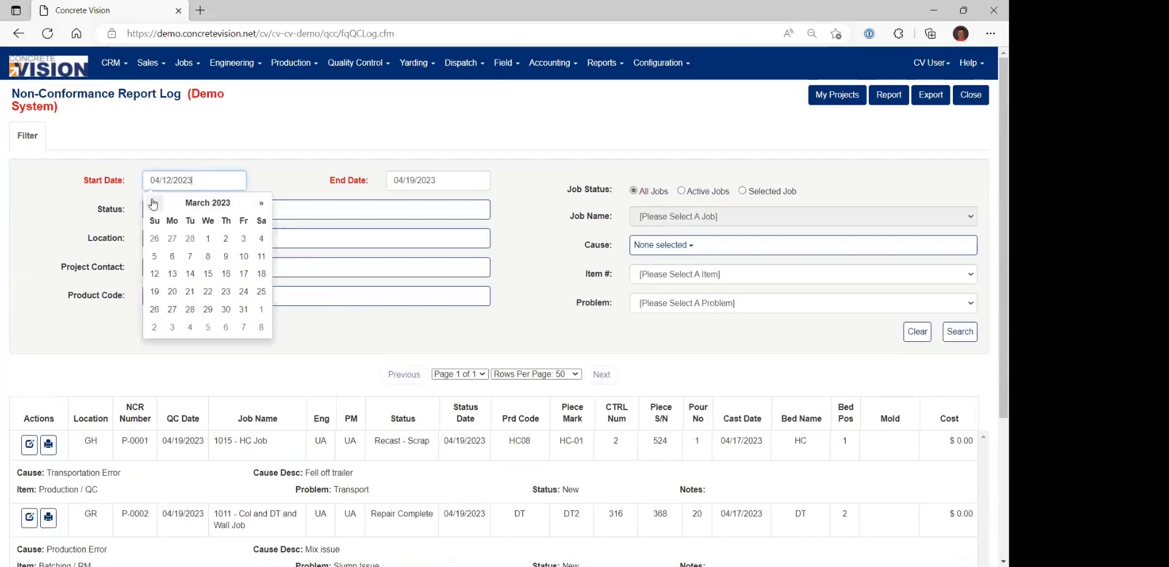
pyautogui.click(209, 242)
pyautogui.click(222, 211)
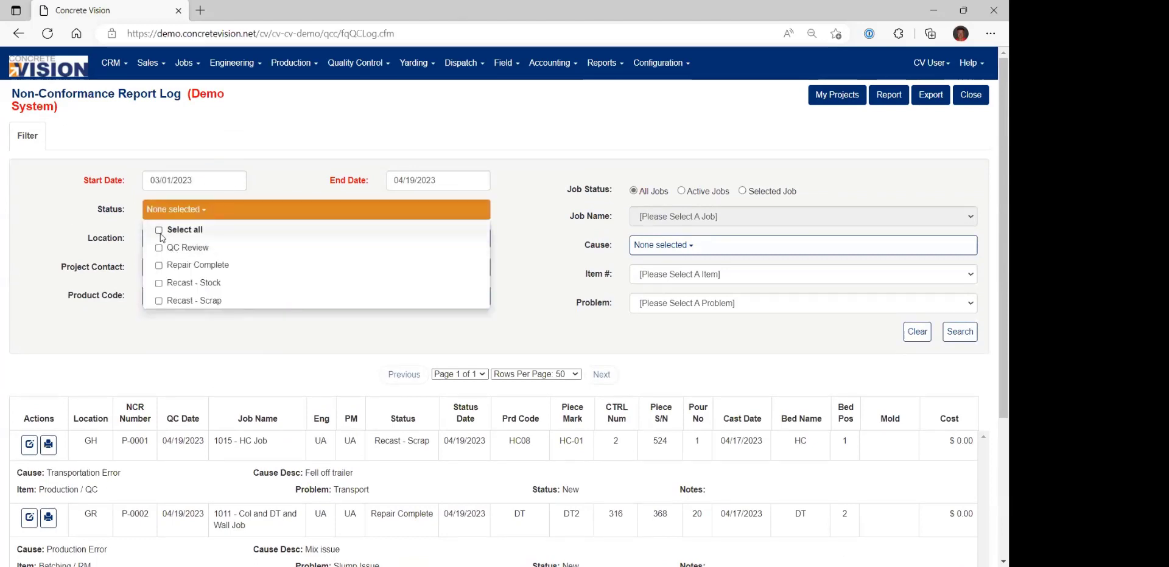
pyautogui.click(160, 266)
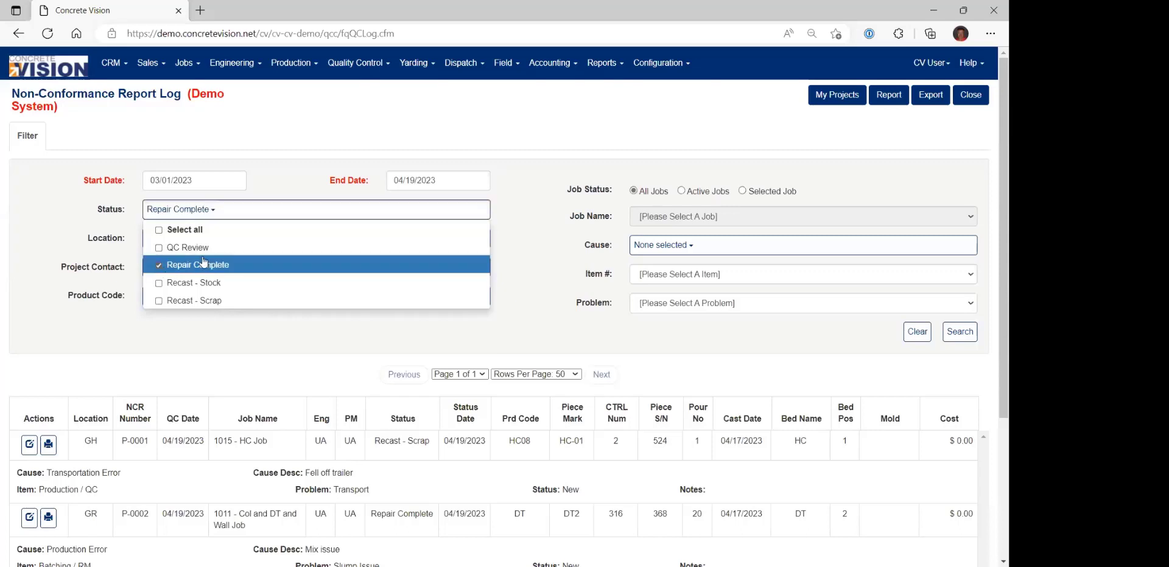
pyautogui.click(159, 265)
pyautogui.click(159, 283)
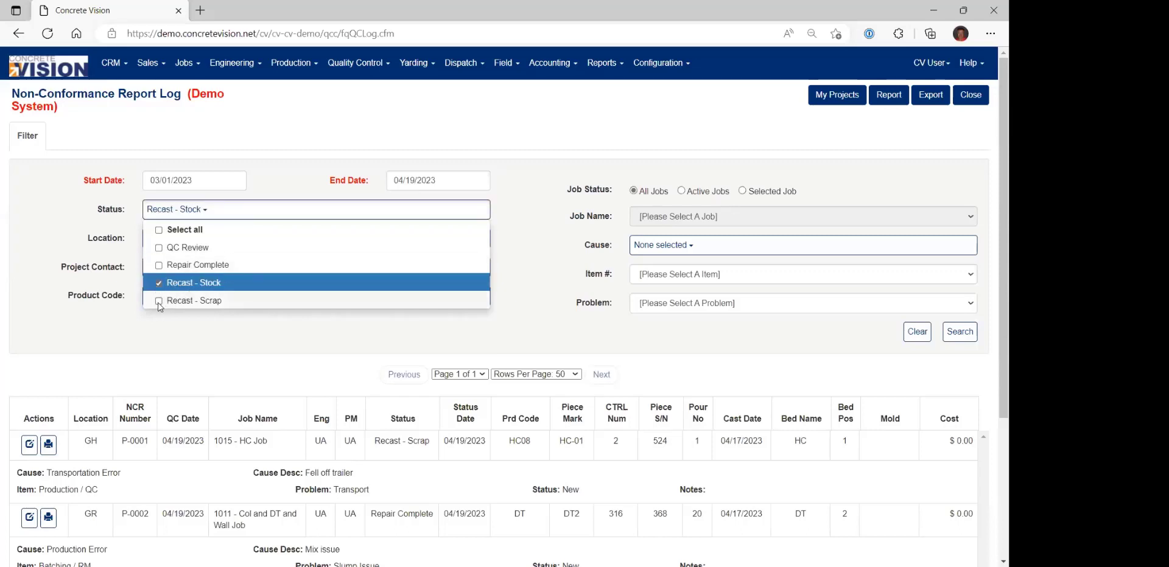
pyautogui.click(160, 302)
pyautogui.click(561, 350)
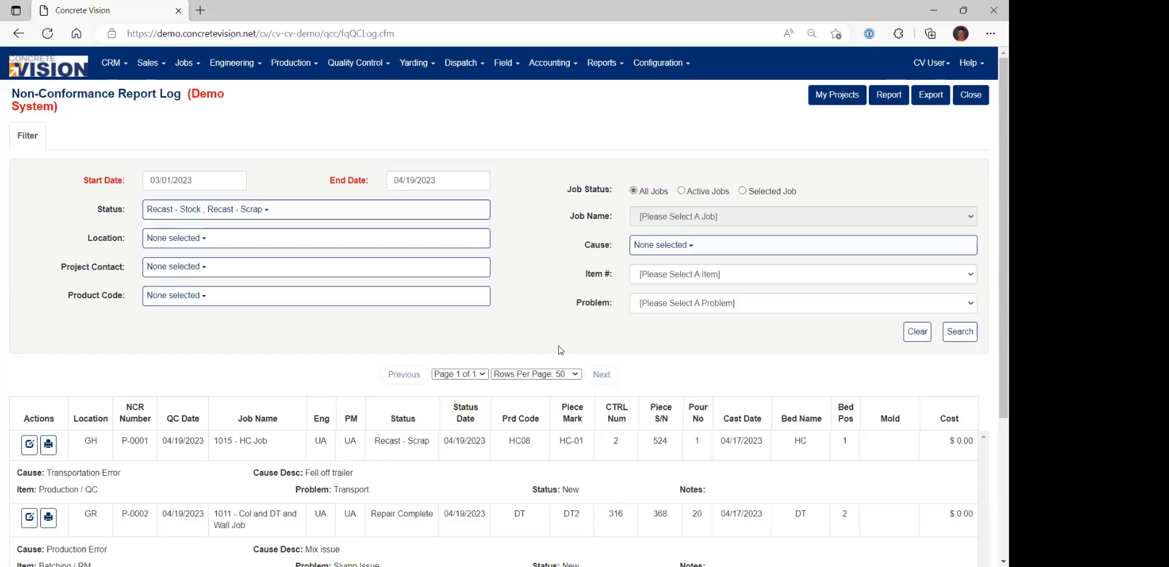
pyautogui.click(959, 332)
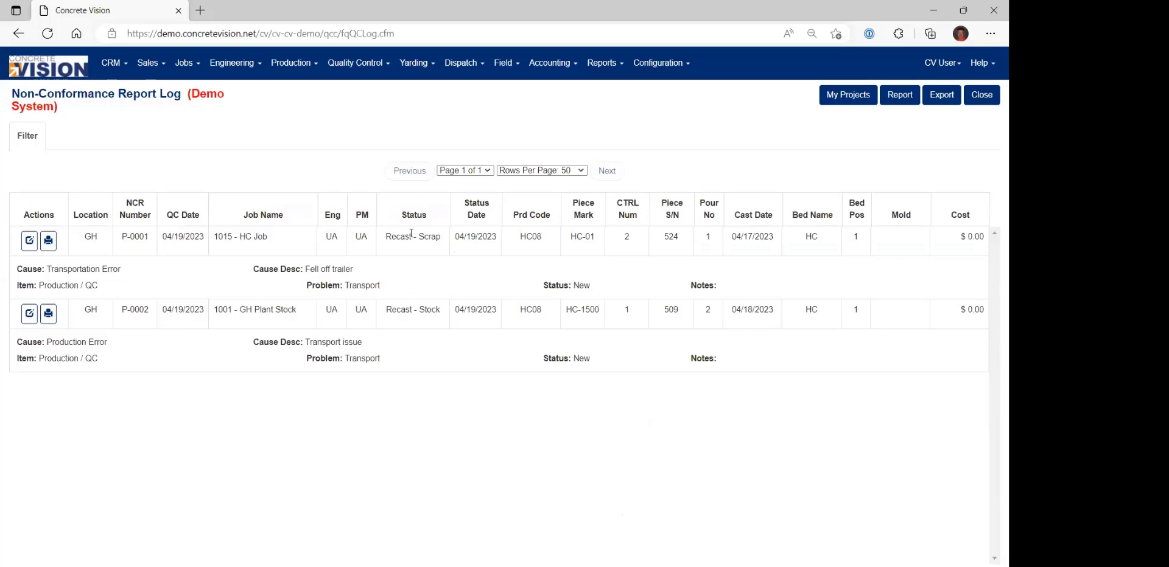
# Remove the Recast - Stock and Recast - Scrap statuses from the log's filter.
pyautogui.click(27, 136)
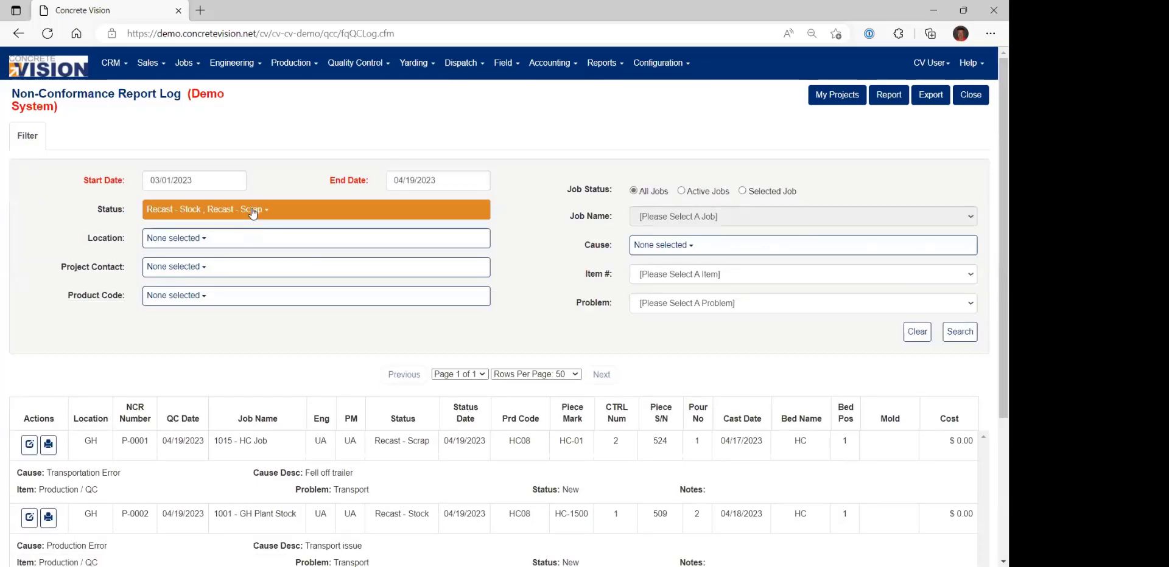
pyautogui.click(253, 212)
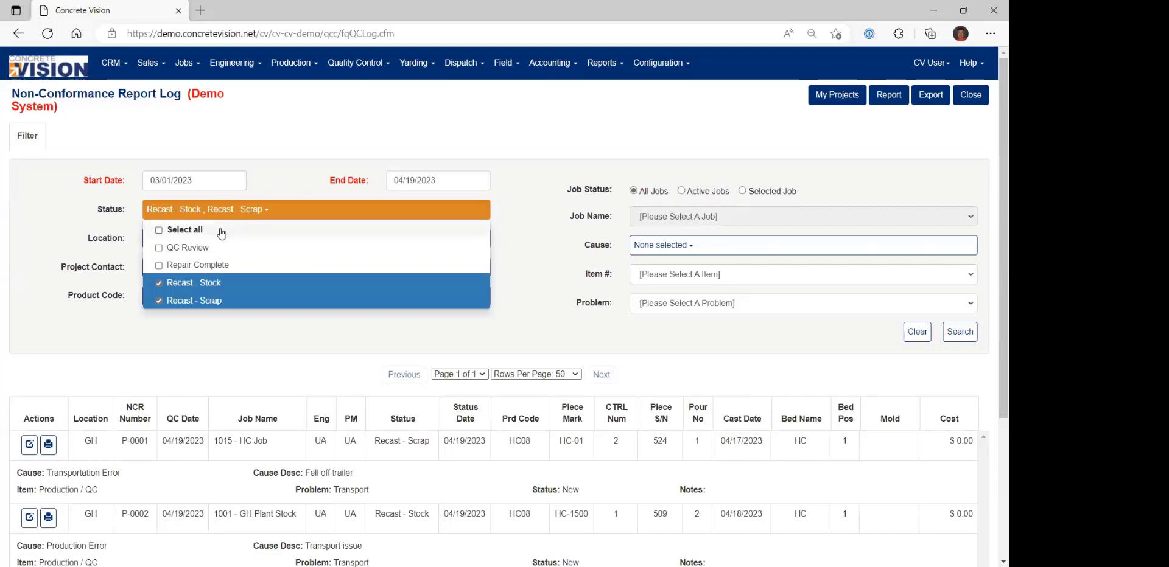
pyautogui.click(161, 283)
pyautogui.click(161, 301)
pyautogui.click(556, 335)
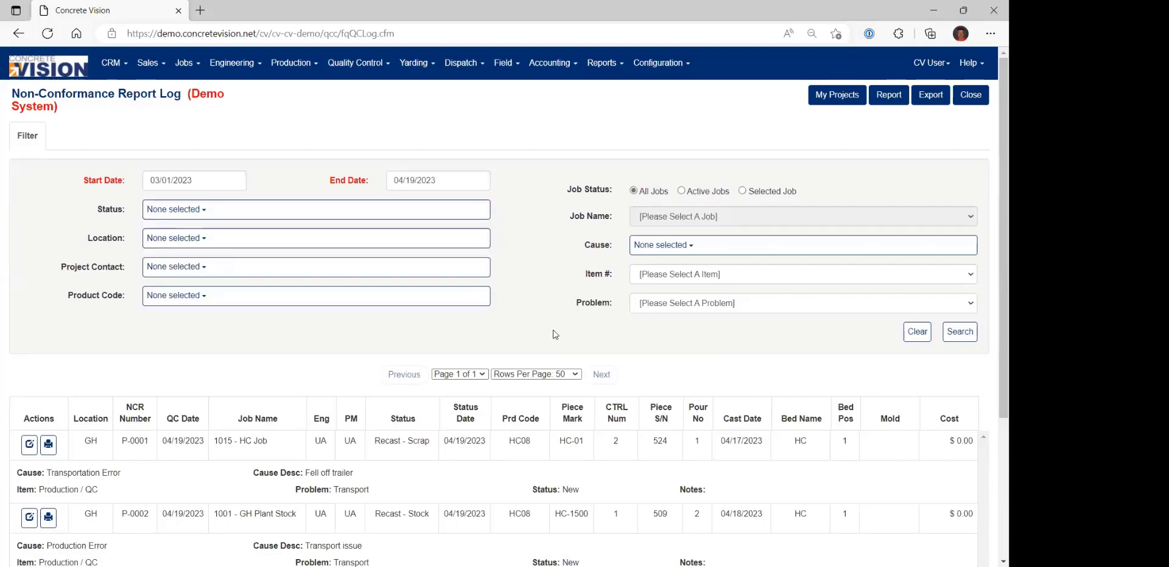
# Search the log for NCRs caused by Production Error and review the causes in the listed records.
pyautogui.click(706, 246)
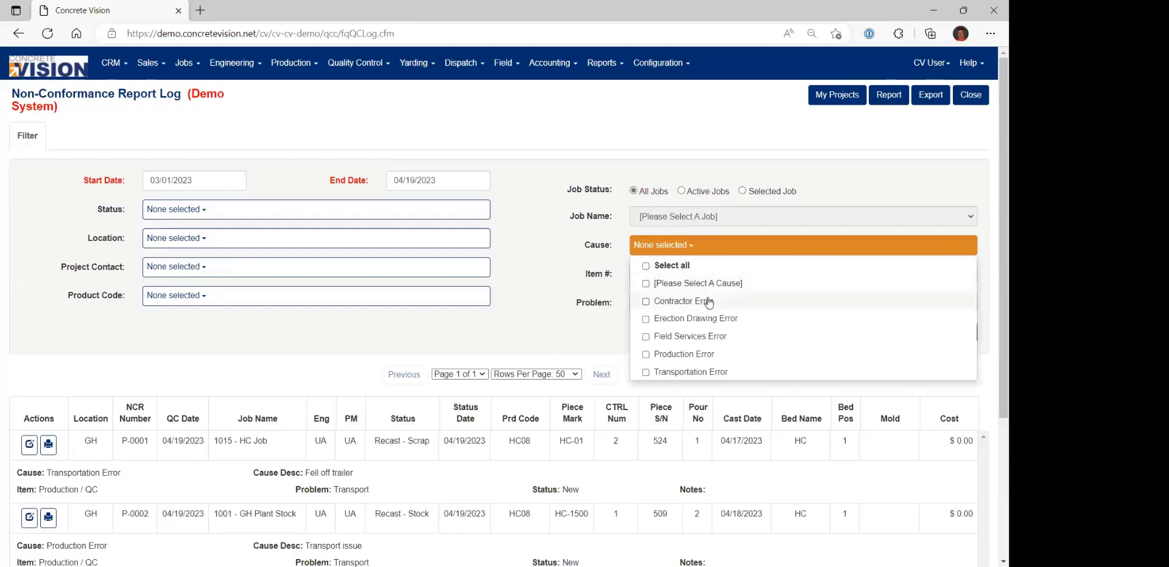
pyautogui.click(675, 356)
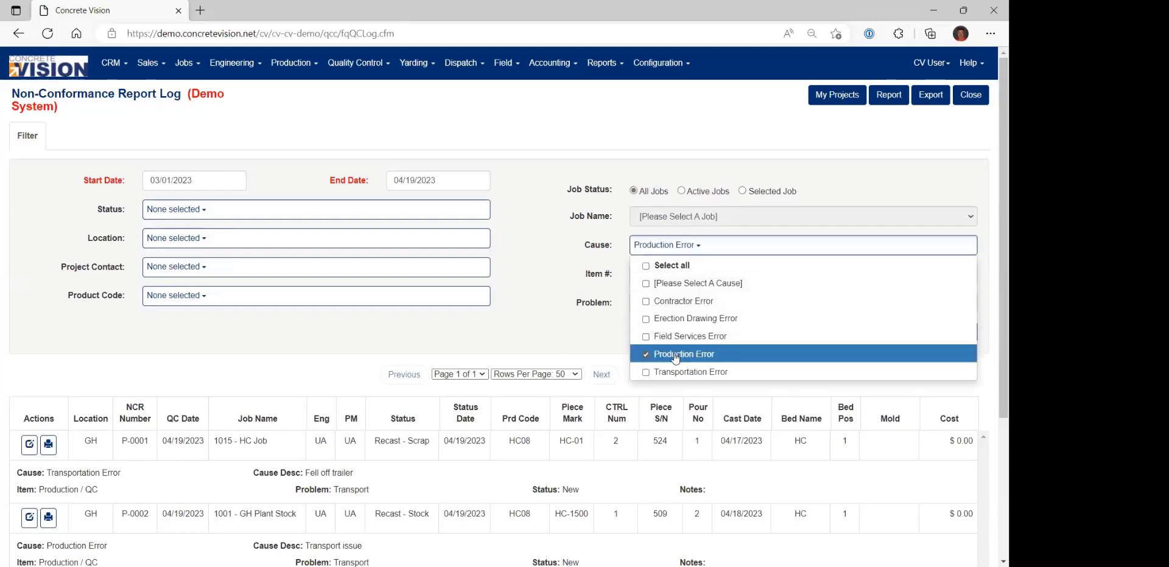
pyautogui.click(587, 339)
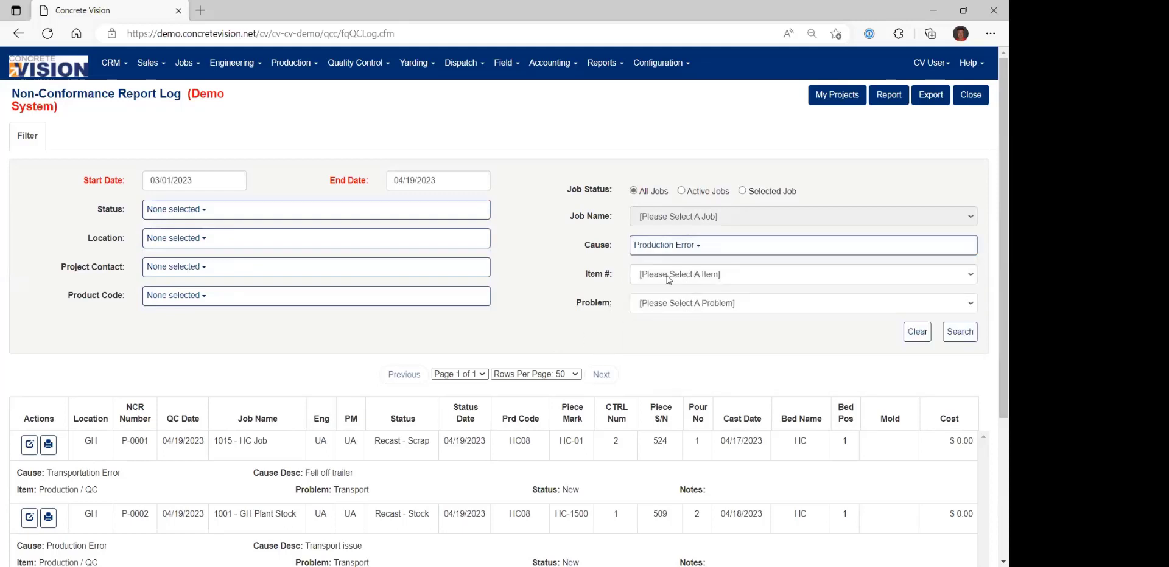
pyautogui.click(958, 333)
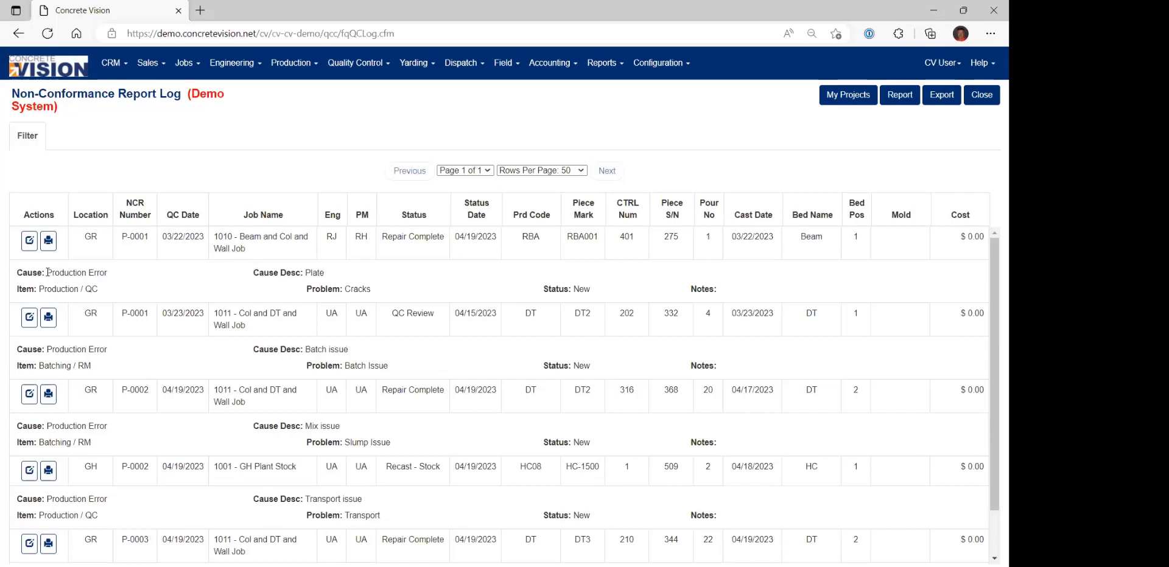
pyautogui.moveTo(47, 272); pyautogui.dragTo(108, 273)
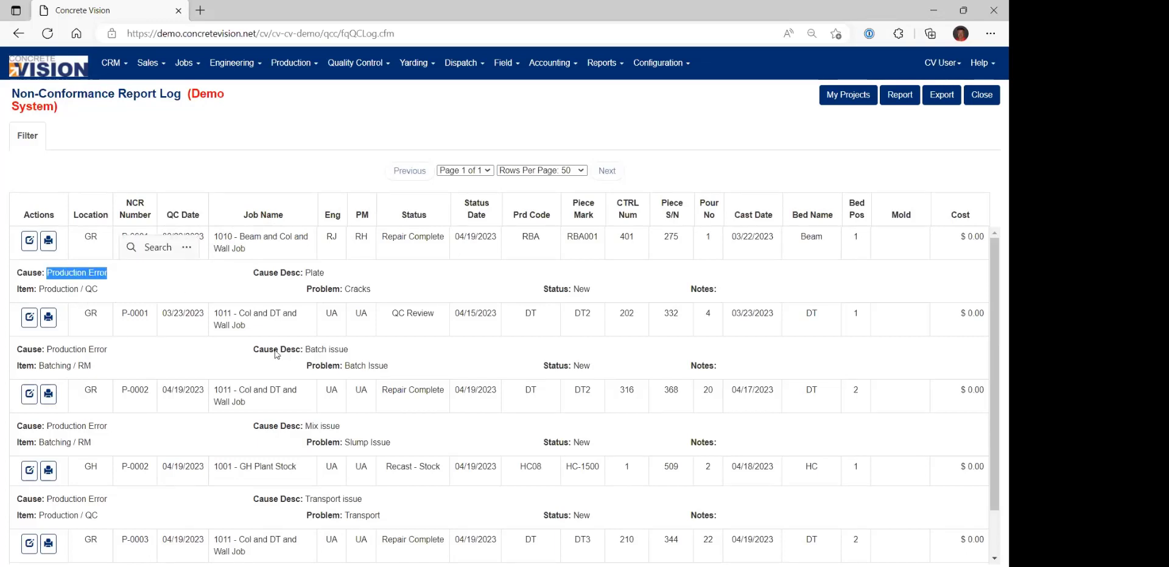
pyautogui.scroll(-2, 430, 378)
pyautogui.scroll(1, 454, 362)
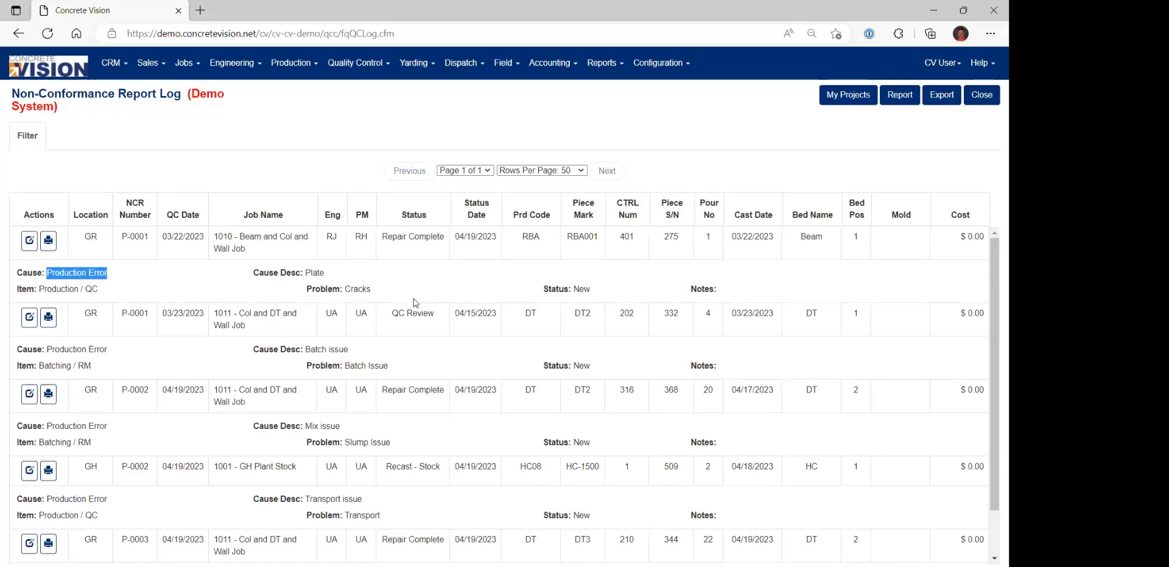
# Remove the Production Error cause from the filter and limit it to the selected job 1015 - HC Job.
pyautogui.click(27, 140)
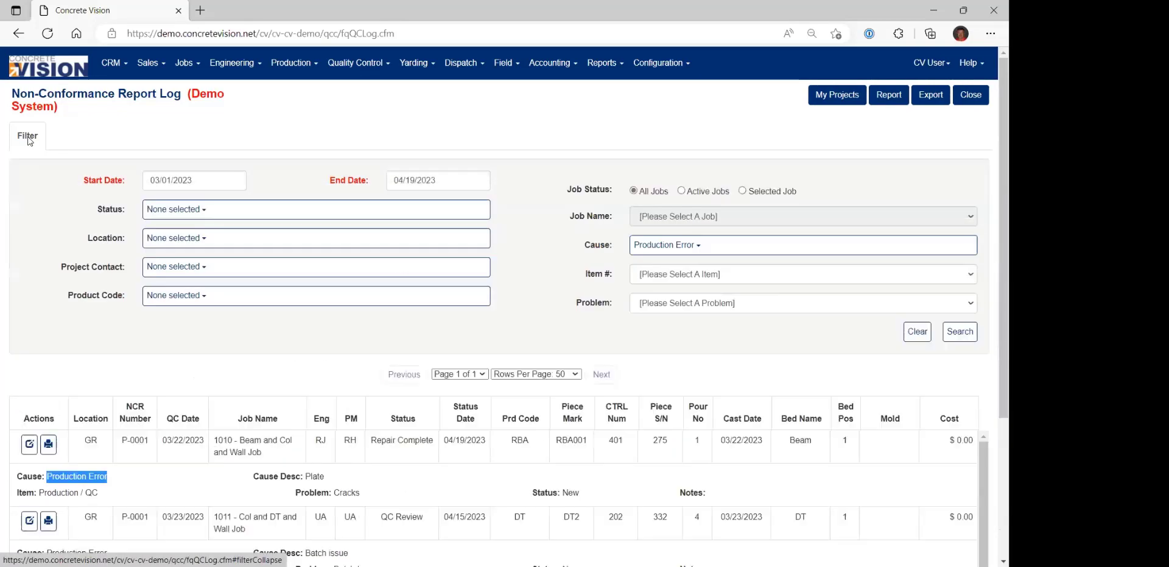
pyautogui.click(638, 246)
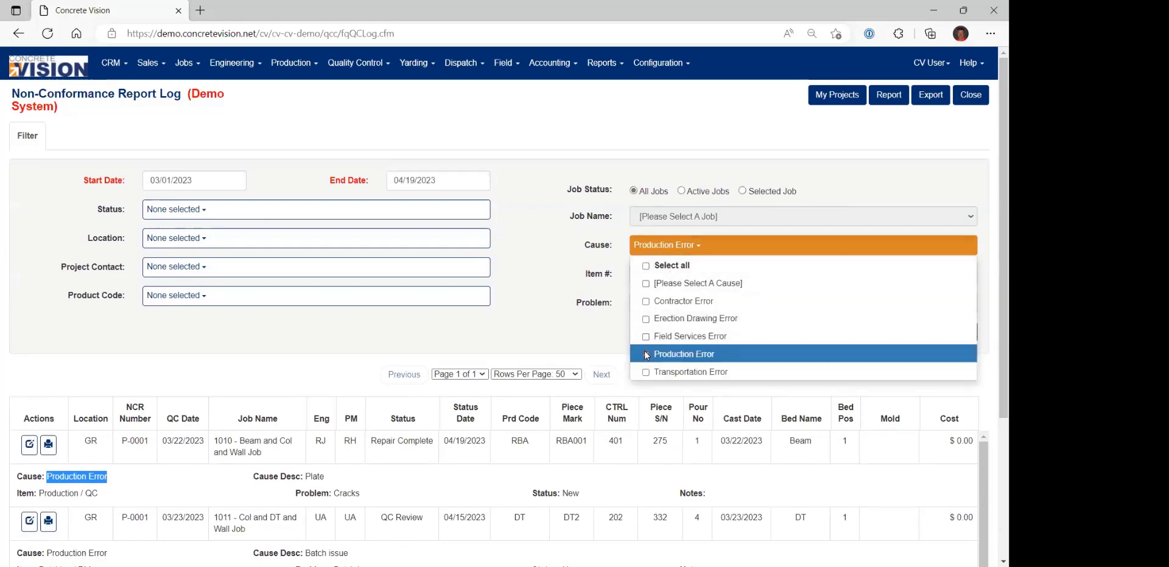
pyautogui.click(647, 355)
pyautogui.click(605, 343)
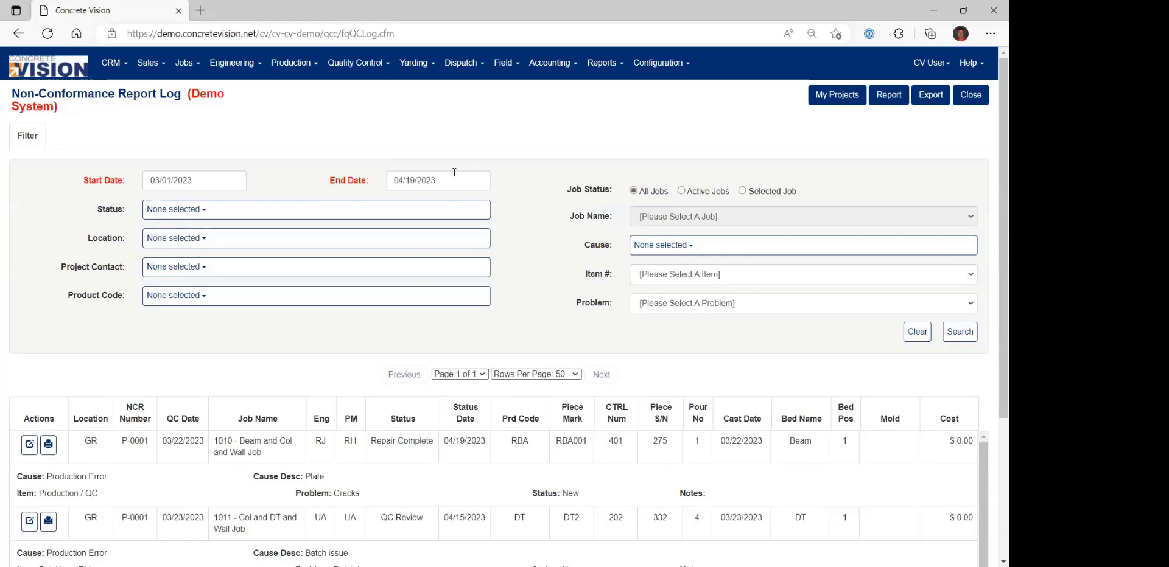
pyautogui.click(742, 192)
pyautogui.click(690, 220)
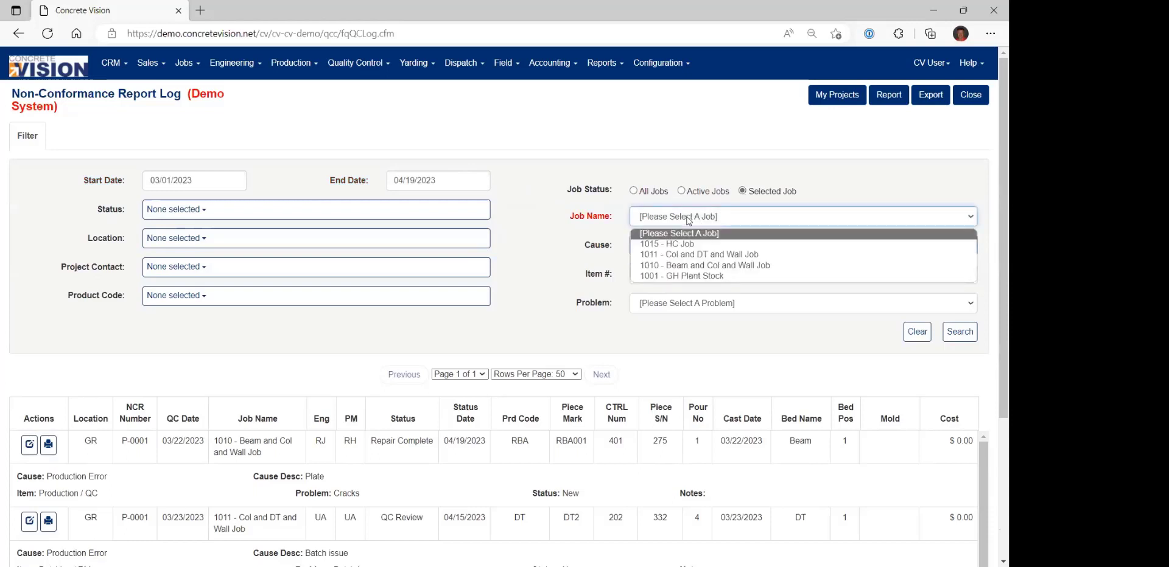
pyautogui.click(692, 244)
# Clear the filter's start and end dates and search the log for all of the selected job's NCRs.
pyautogui.click(455, 181)
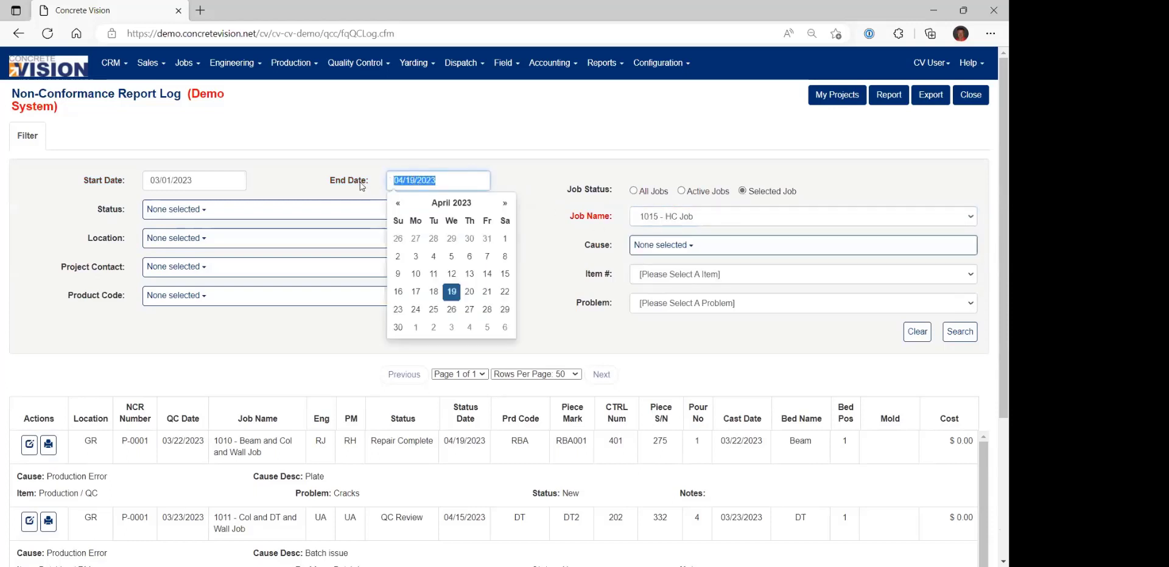
pyautogui.press('BackSpace')
pyautogui.click(207, 183)
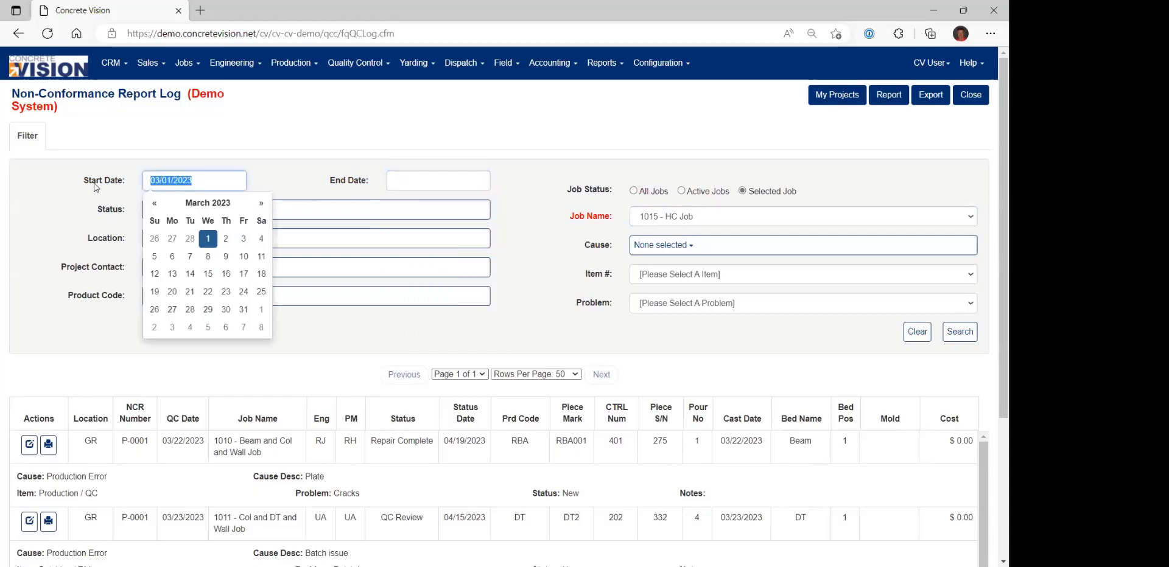
pyautogui.press('BackSpace')
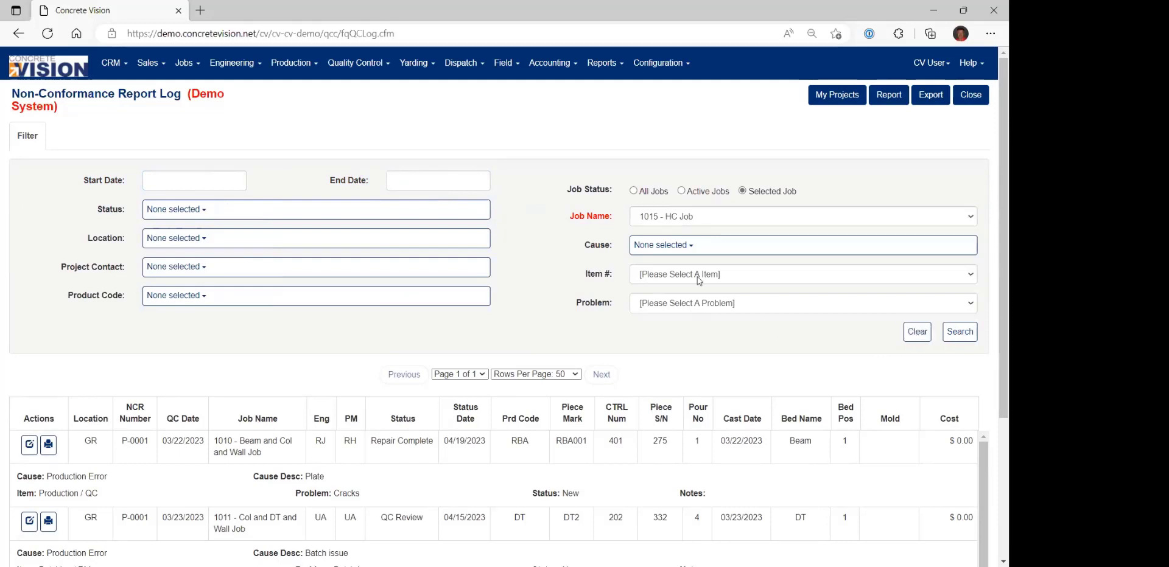
pyautogui.click(960, 332)
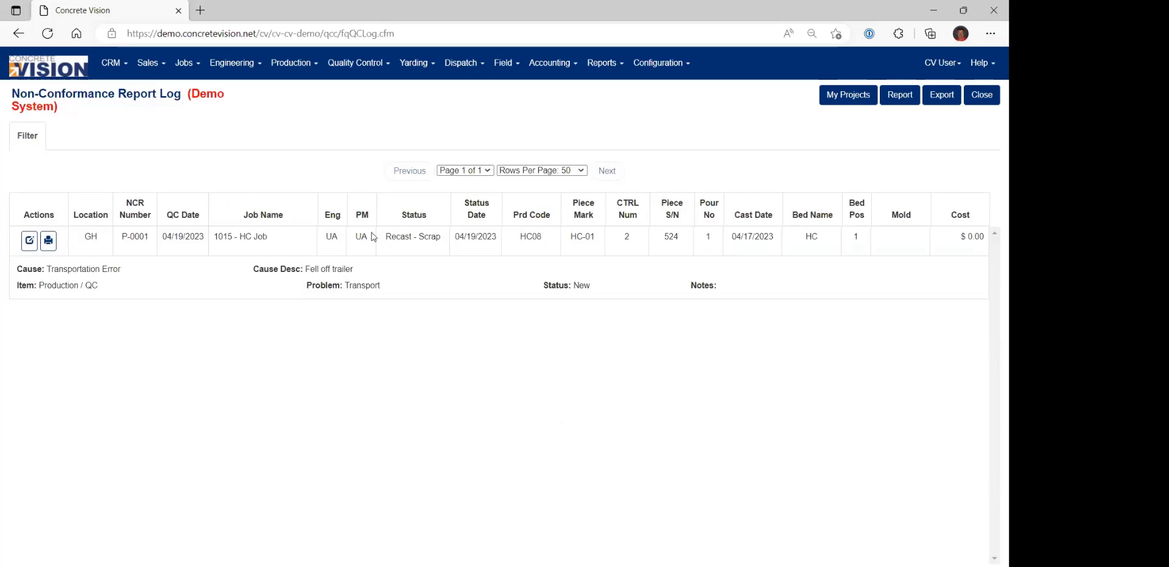
# Change the filter's job to 1011 - Col and DT and Wall Job and search the log again.
pyautogui.click(29, 139)
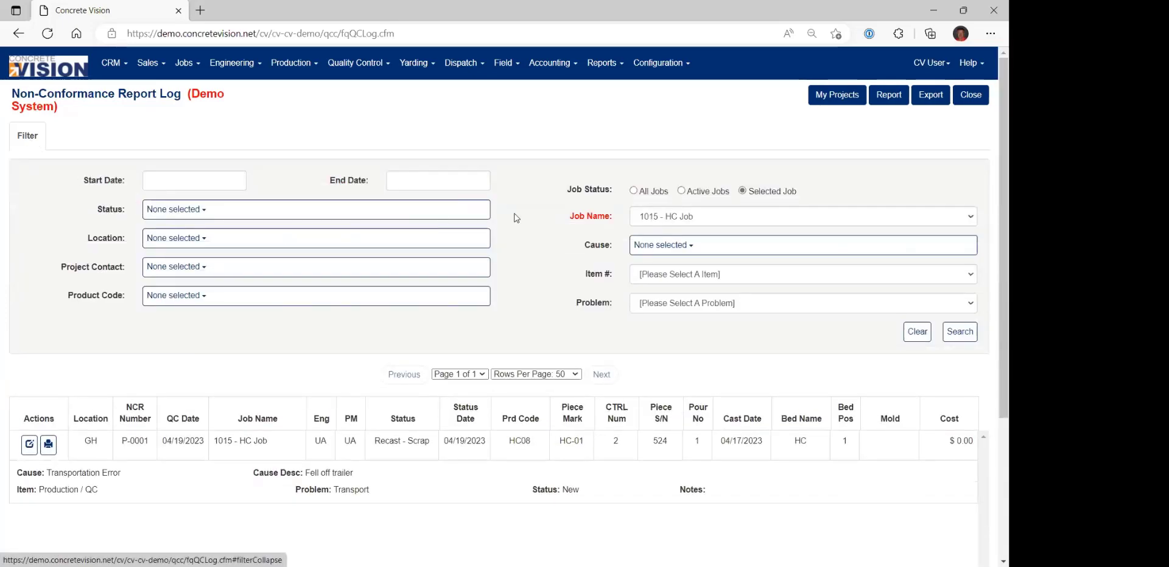
pyautogui.click(670, 218)
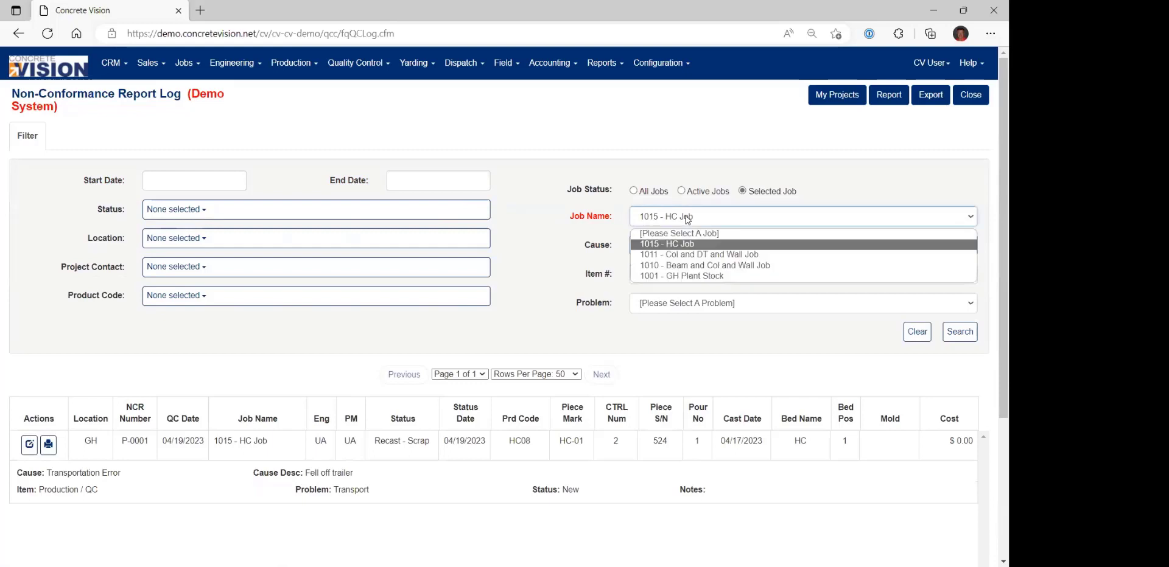
pyautogui.click(691, 259)
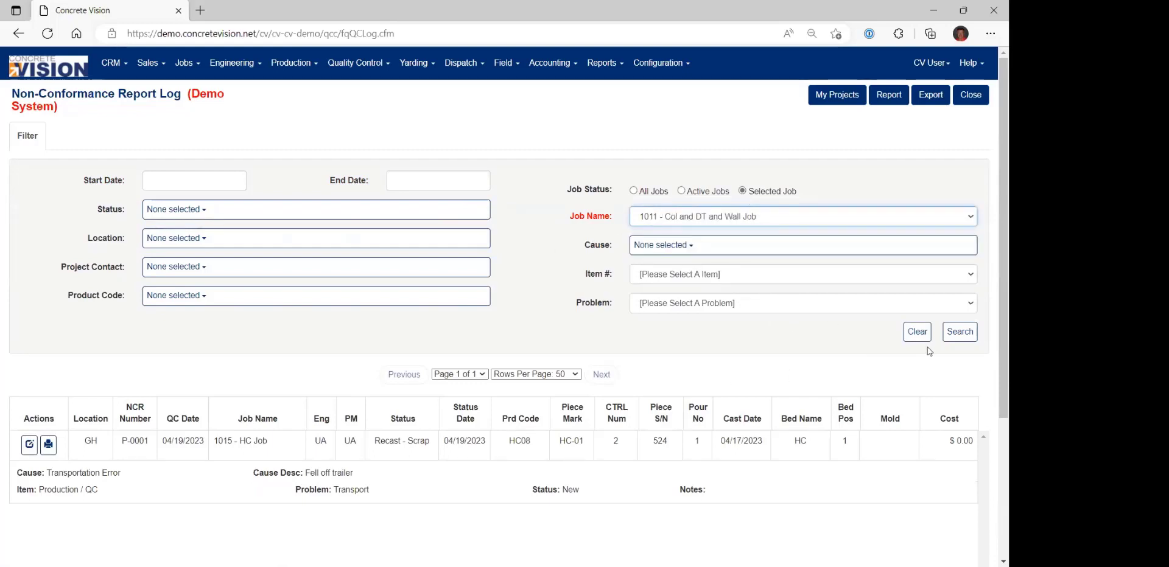
pyautogui.click(958, 336)
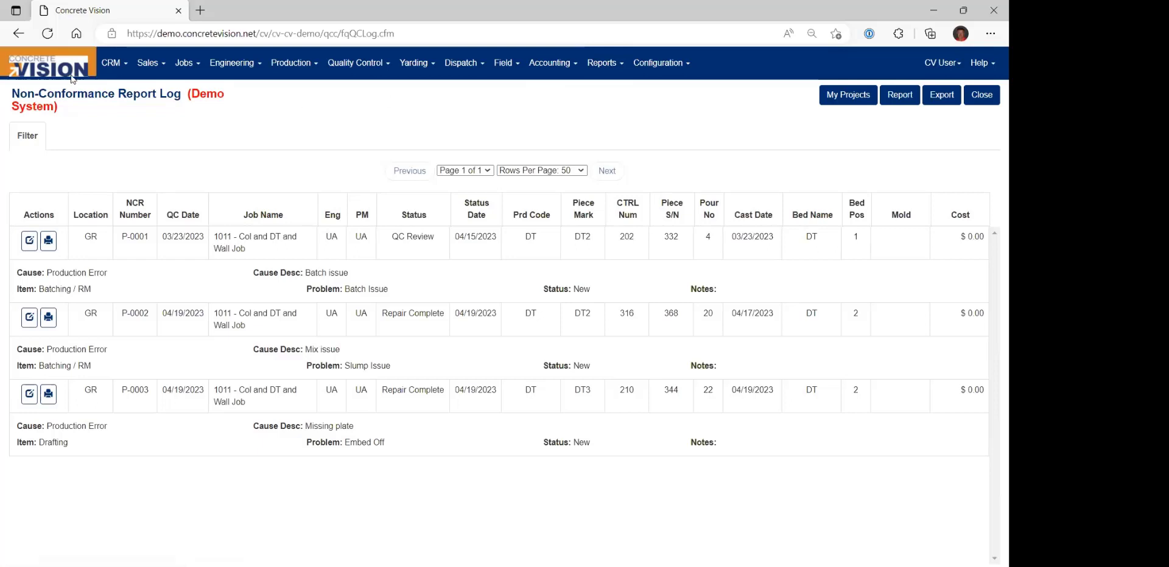
# Open the quality control report that totals NCRs by item and problem.
pyautogui.click(595, 68)
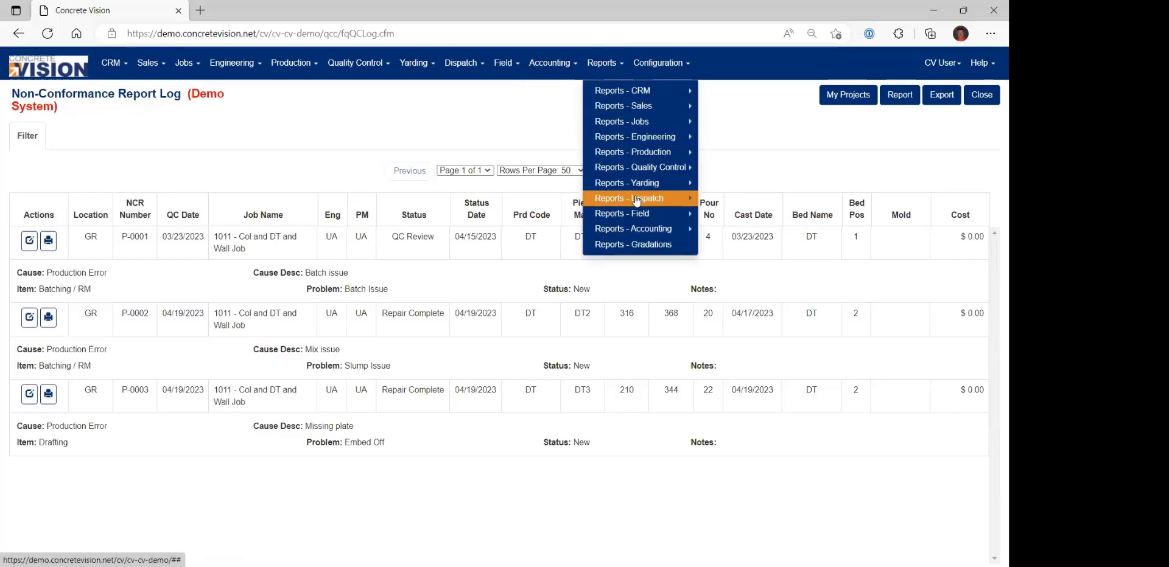
pyautogui.moveTo(640, 190)
pyautogui.moveTo(648, 168)
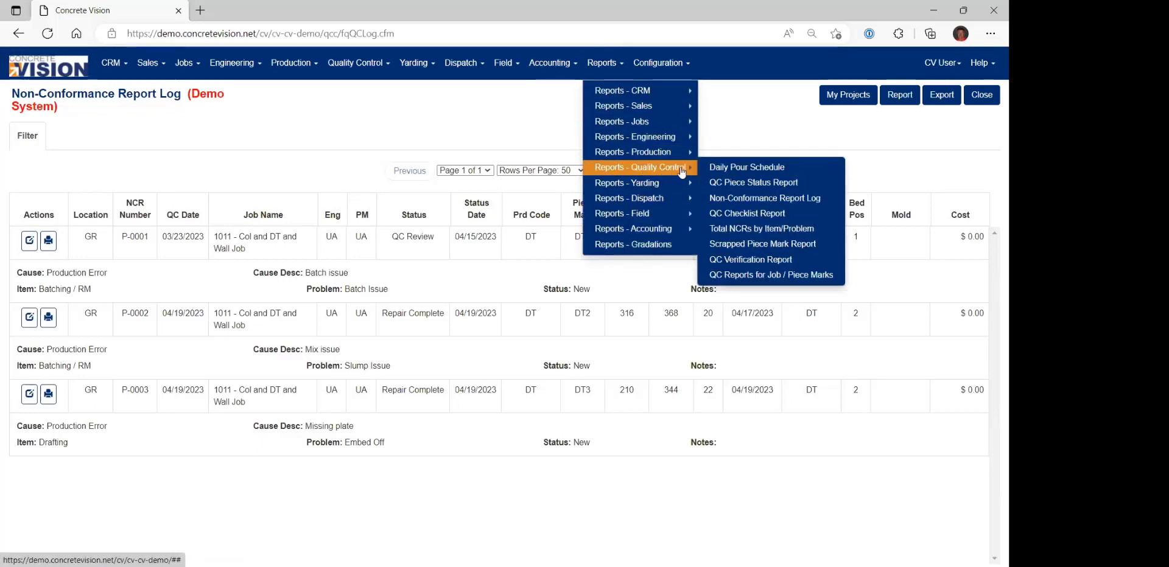
pyautogui.click(768, 233)
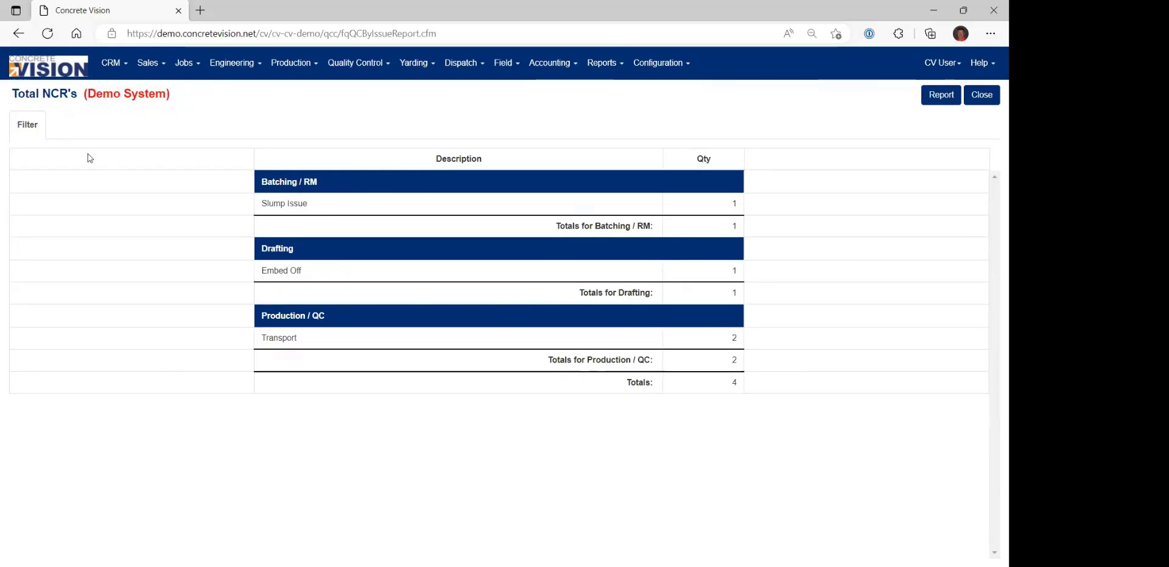
# Set the Total NCRs report's From date to 03/01/2023 and run the search.
pyautogui.click(27, 125)
pyautogui.click(221, 168)
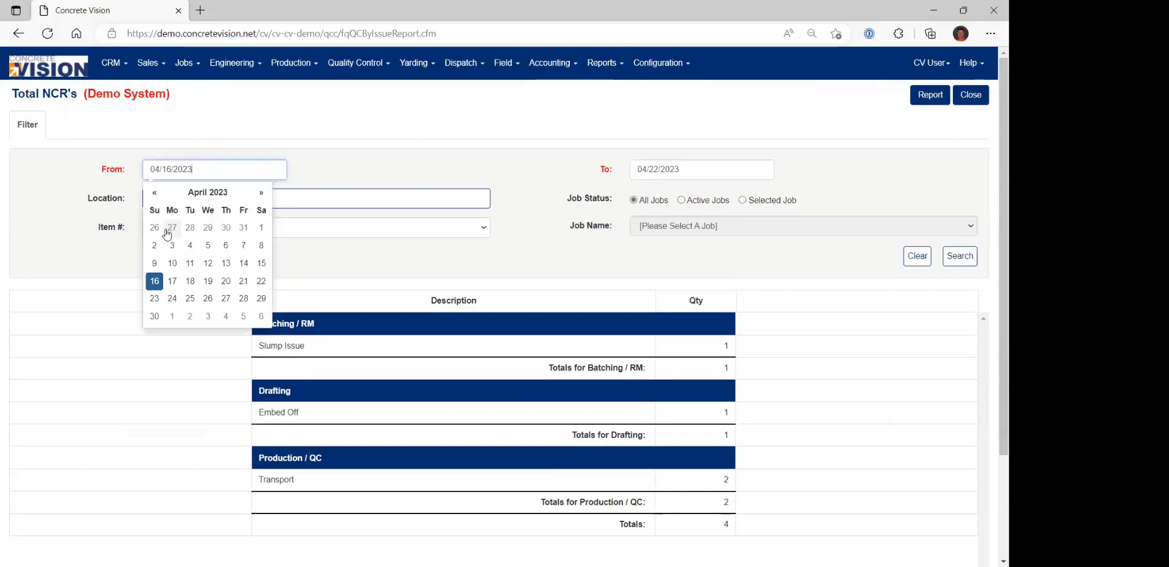
pyautogui.click(154, 193)
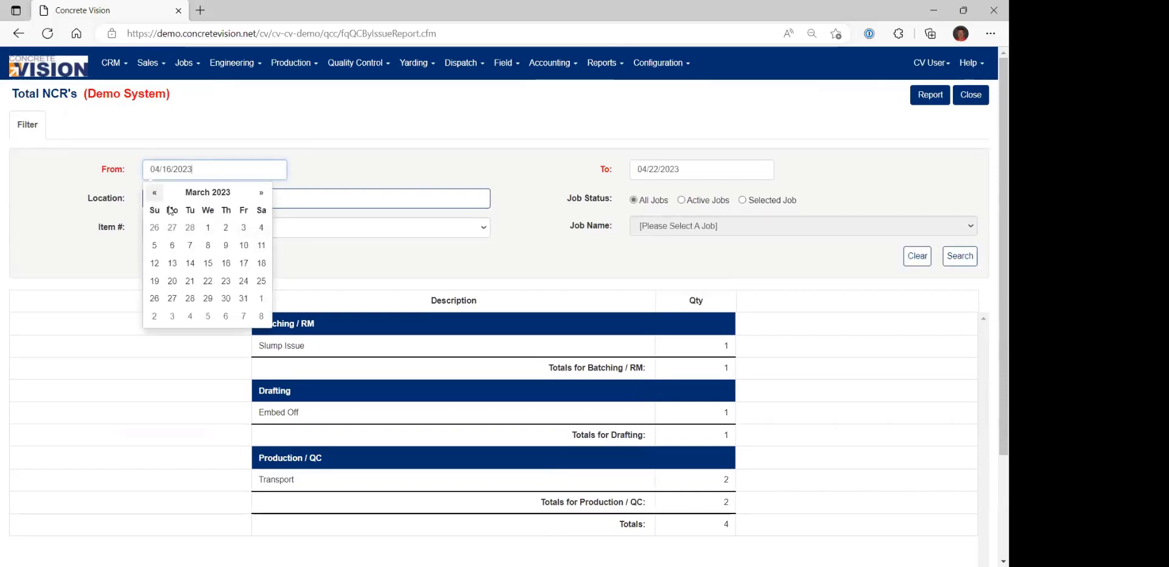
pyautogui.click(207, 227)
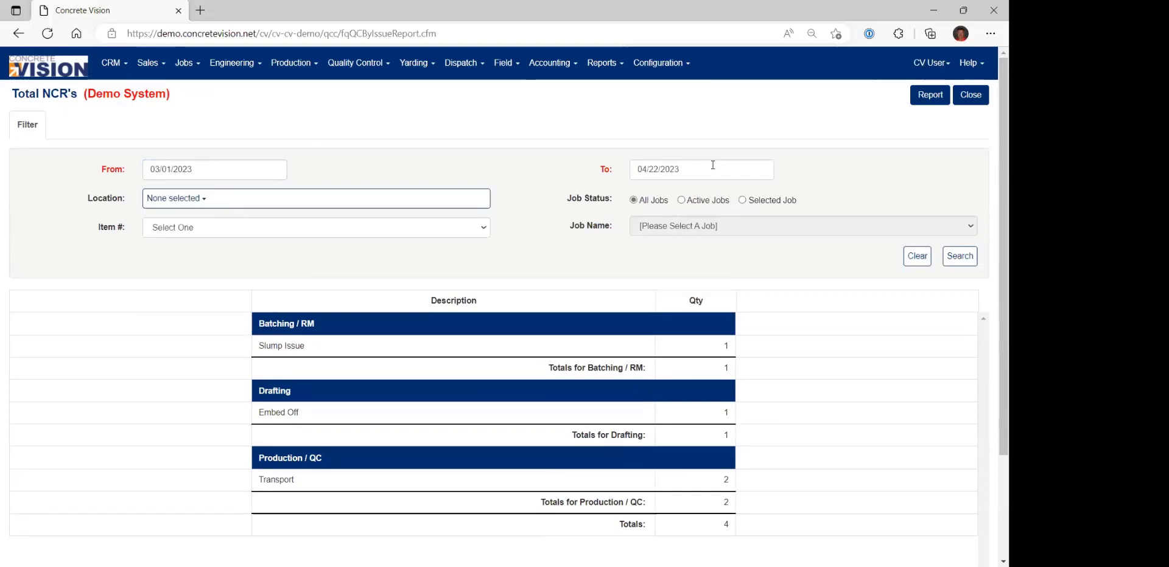
pyautogui.click(971, 261)
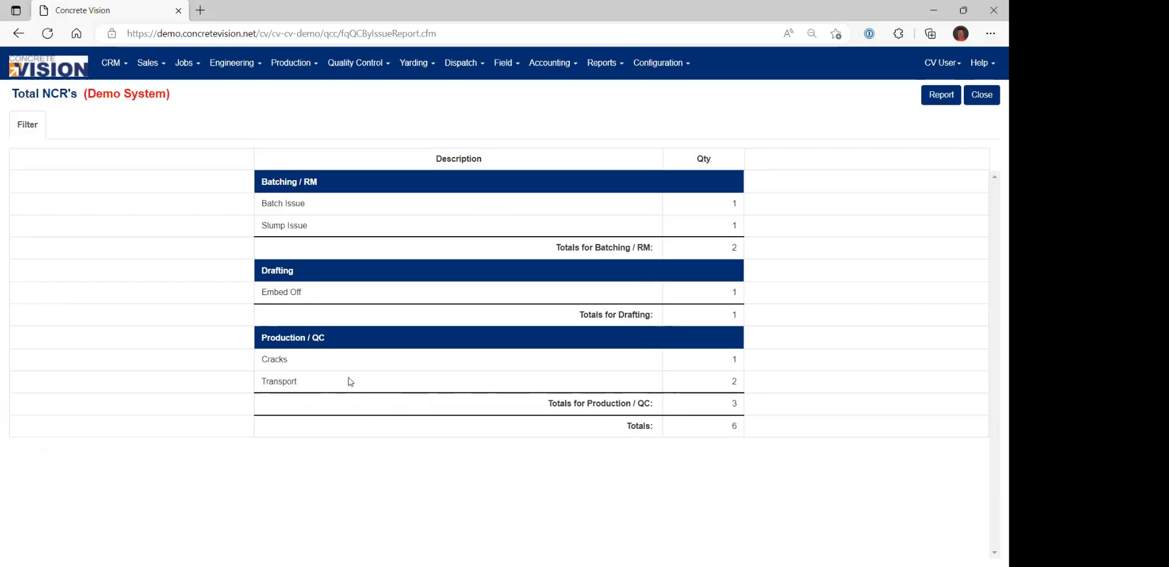
# Examine the Transport problem listed under Production / QC in the NCR totals.
pyautogui.moveTo(263, 383); pyautogui.dragTo(304, 387)
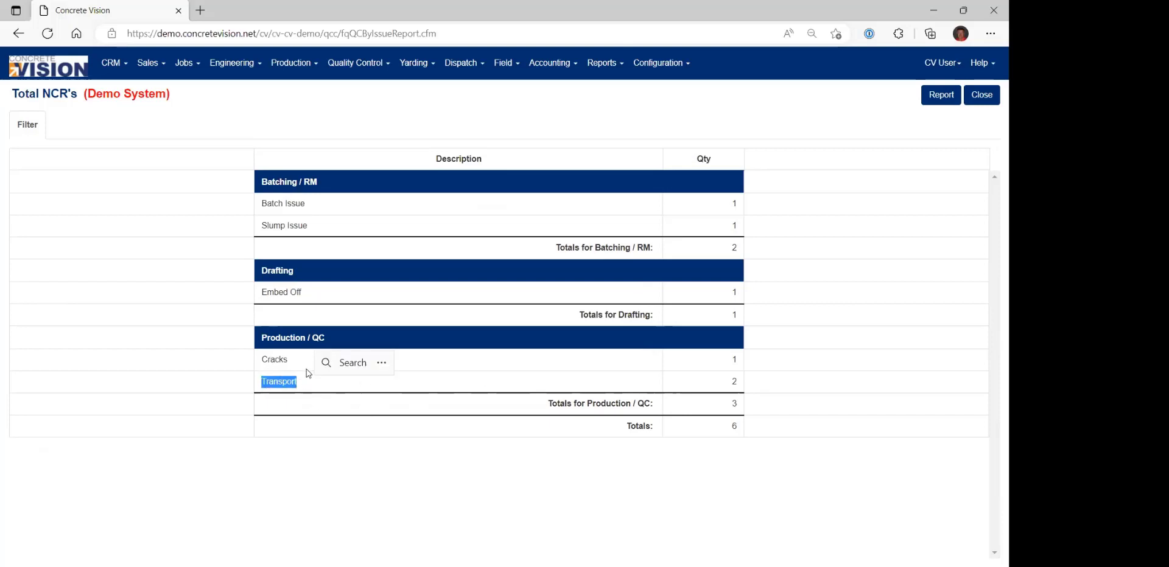
pyautogui.click(286, 290)
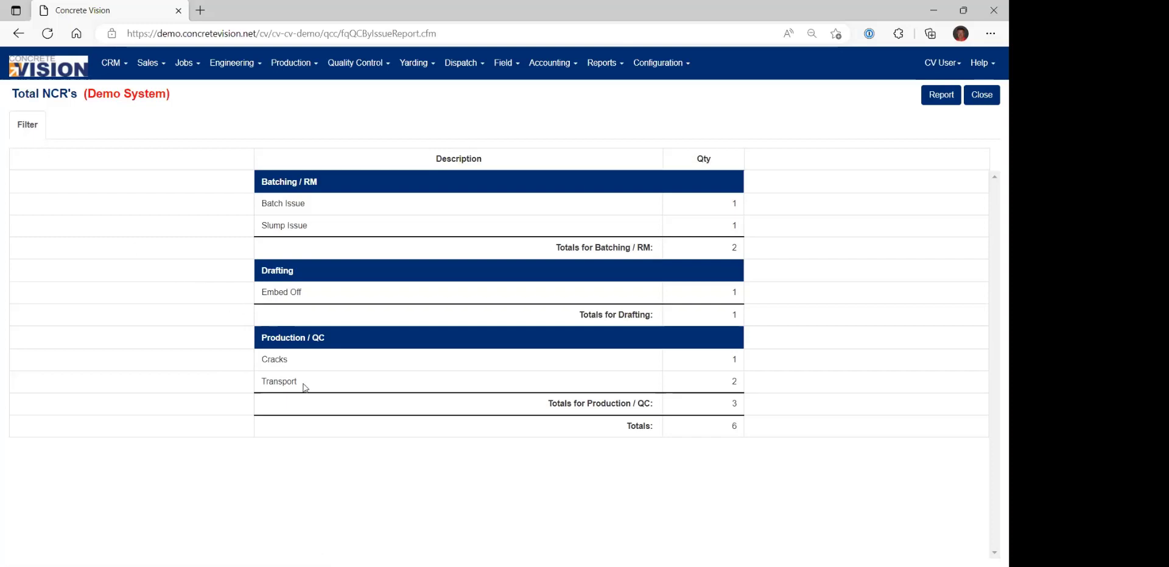
pyautogui.moveTo(299, 382); pyautogui.dragTo(251, 384)
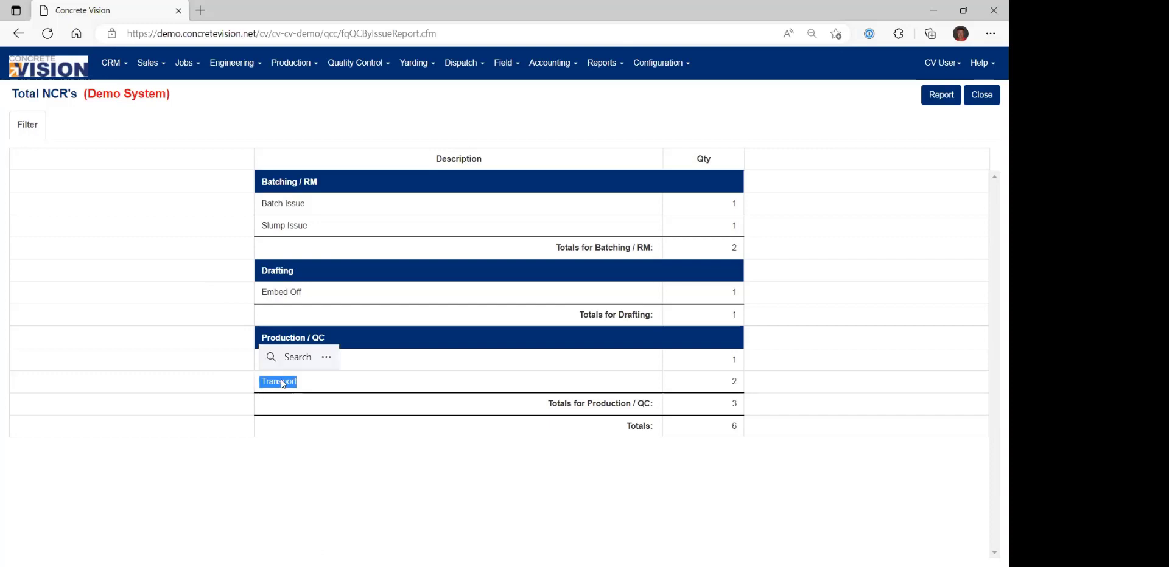
pyautogui.click(178, 298)
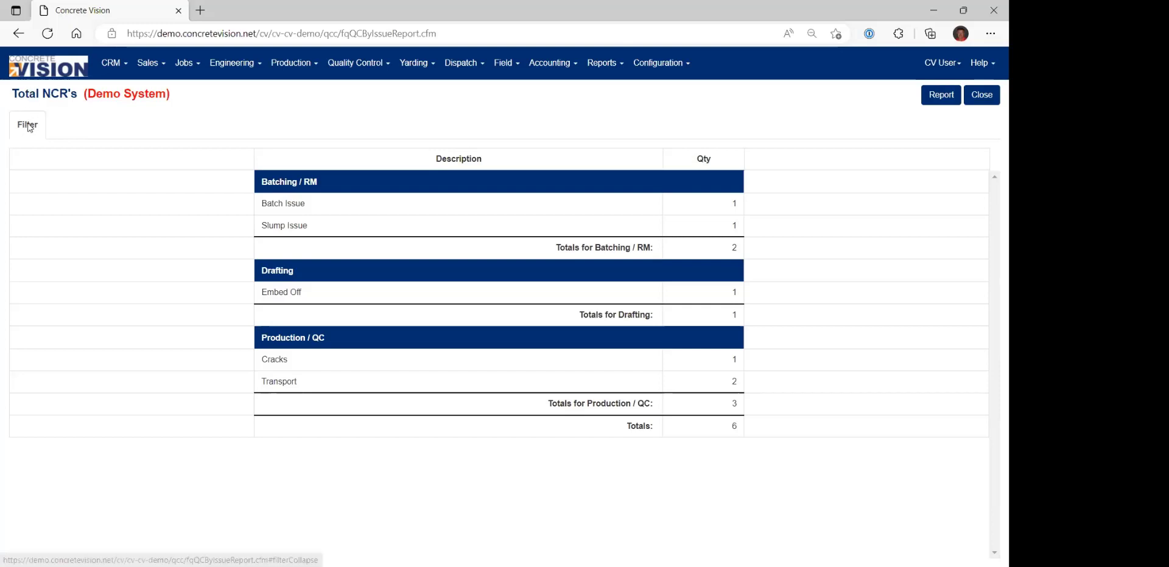
# Review the location choices in the Total NCRs filter and switch the job status to Selected Job.
pyautogui.click(27, 126)
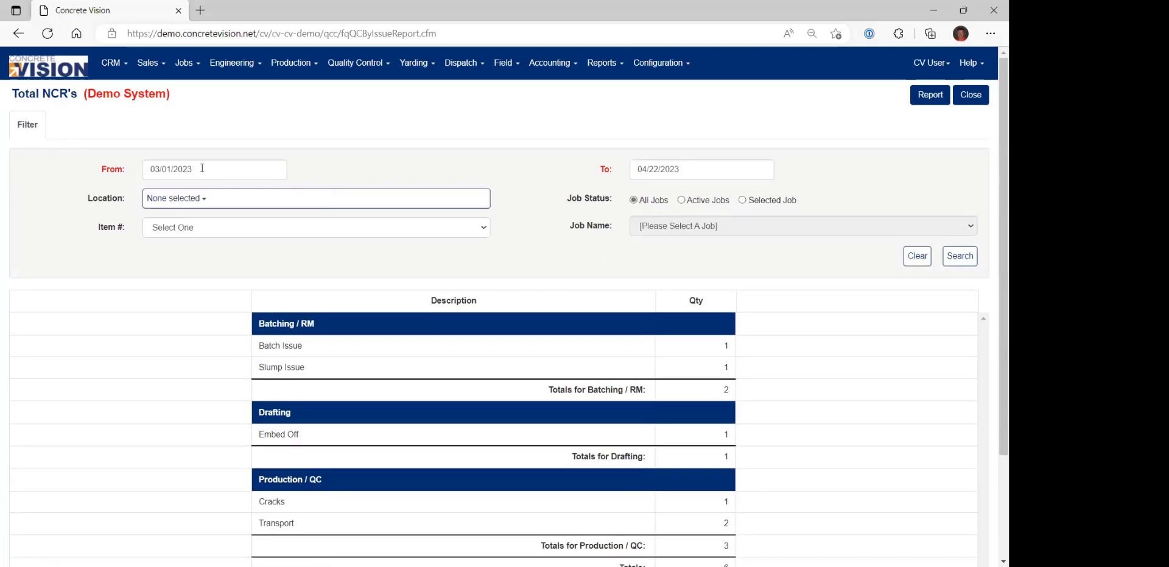
pyautogui.click(204, 199)
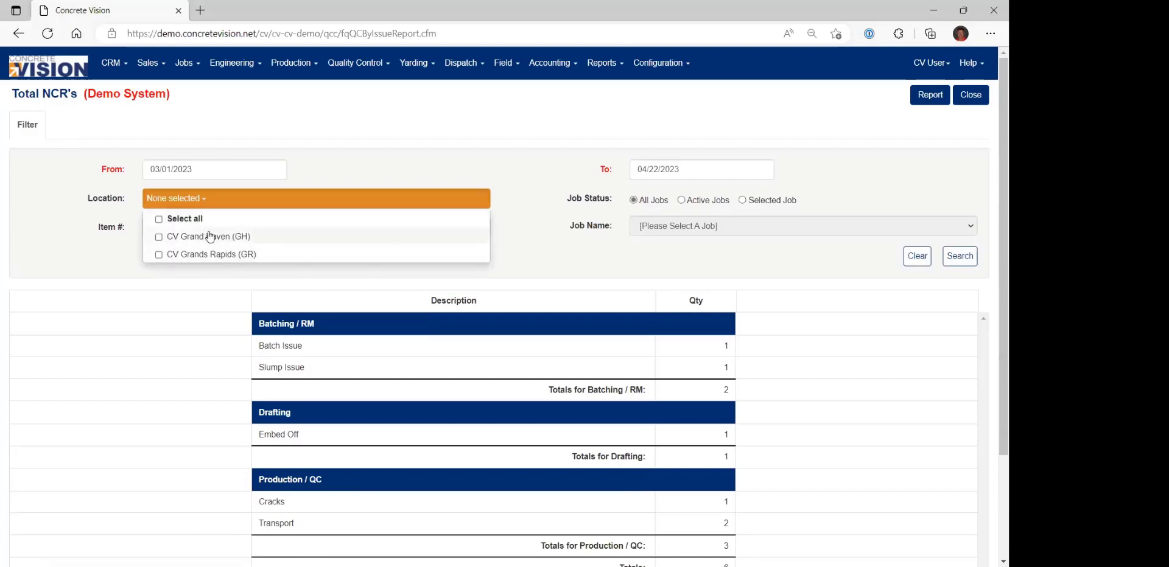
pyautogui.click(607, 256)
pyautogui.click(744, 201)
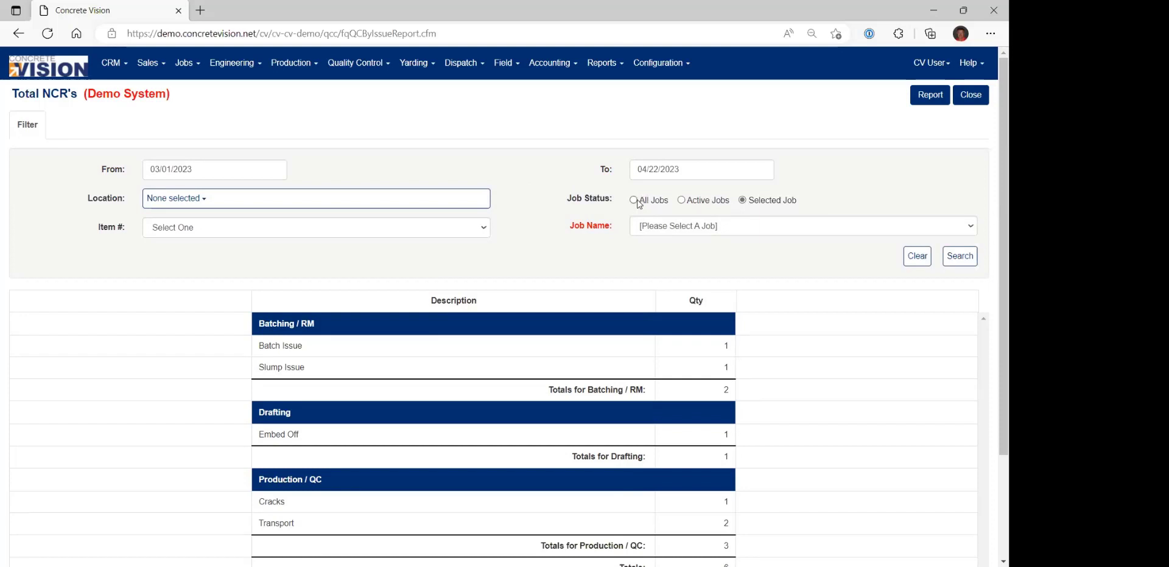
# Open the quality control Scrapped Piece Mark Report.
pyautogui.click(597, 67)
pyautogui.moveTo(639, 168)
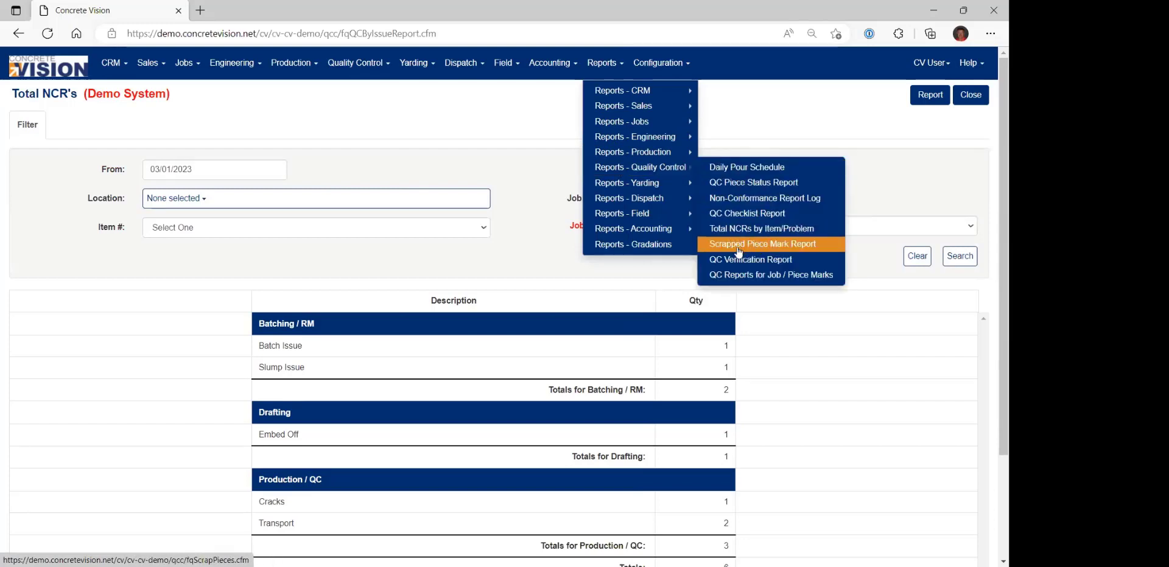
pyautogui.click(770, 245)
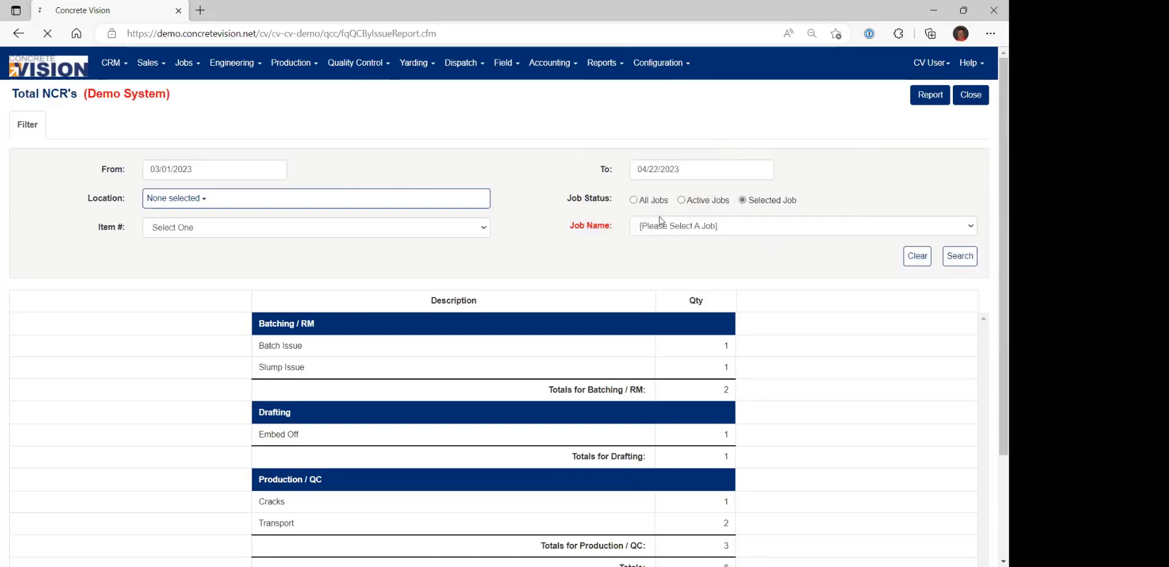
# Set the scrapped piece filter's starting date to 03/01/2023, include all plants, and run the search.
pyautogui.click(167, 181)
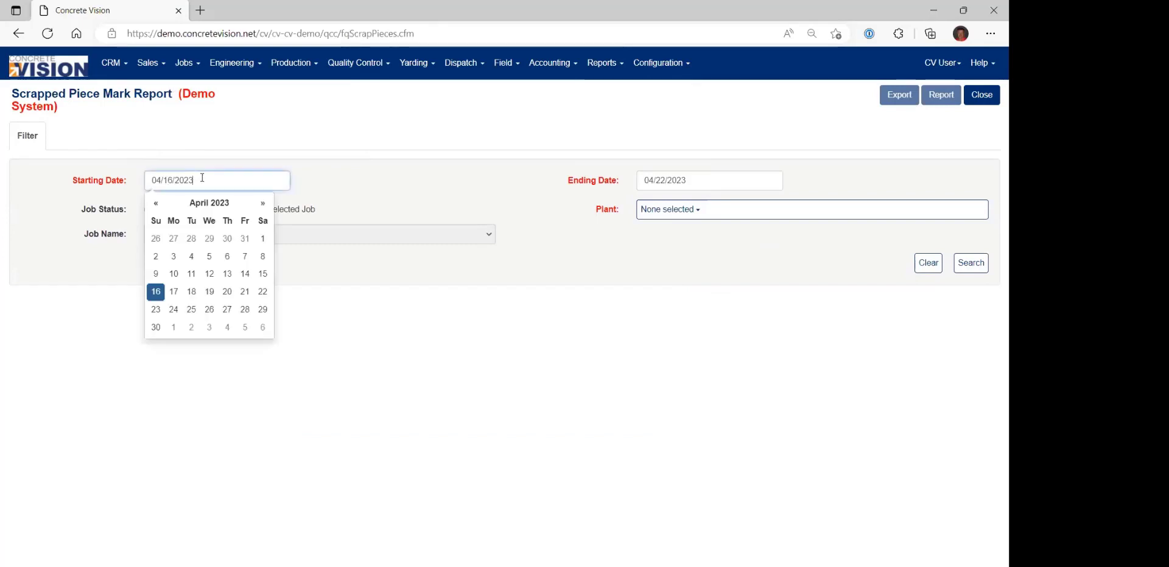
pyautogui.click(155, 204)
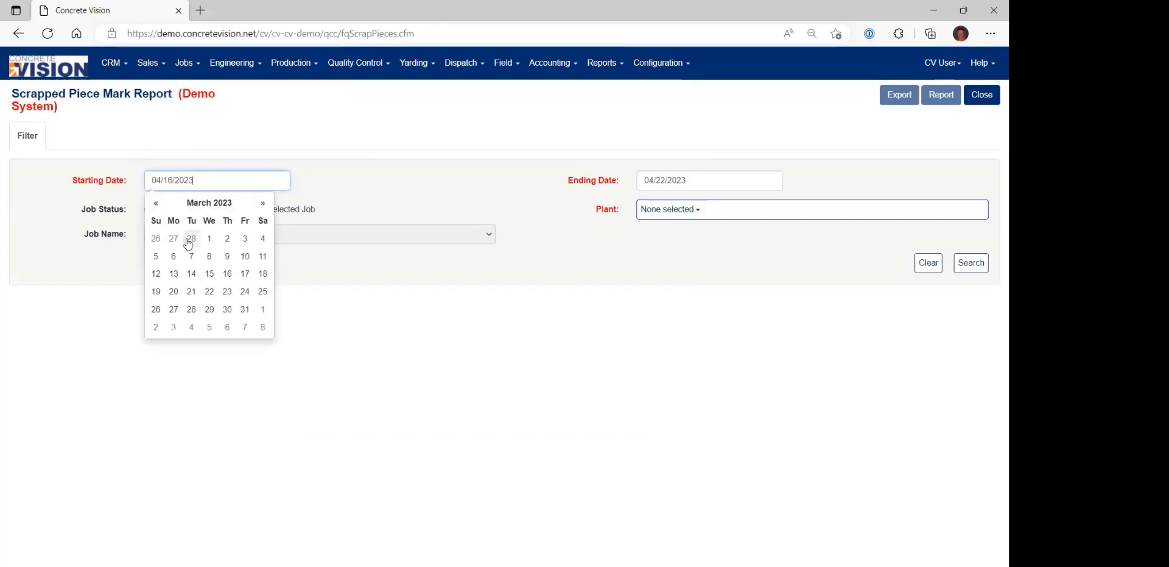
pyautogui.click(209, 239)
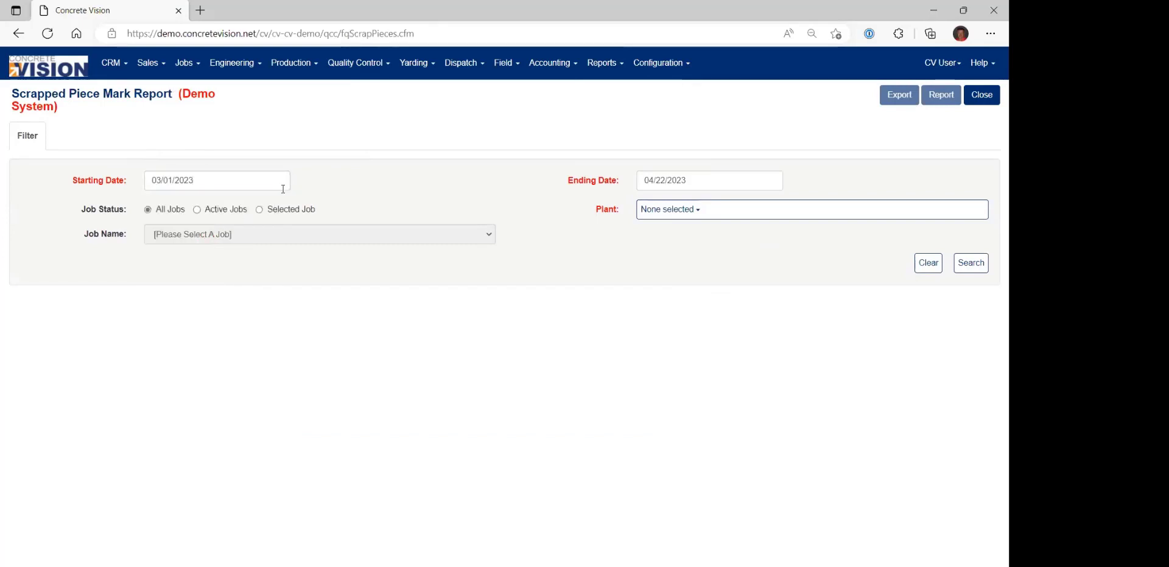
pyautogui.click(696, 213)
pyautogui.click(682, 228)
pyautogui.click(588, 271)
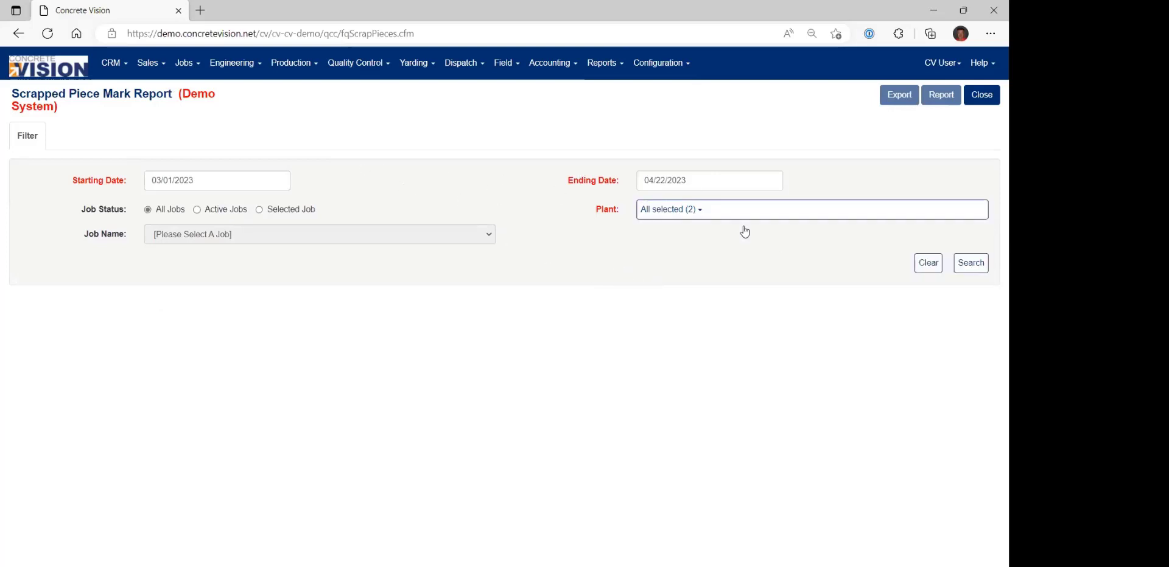
pyautogui.click(969, 263)
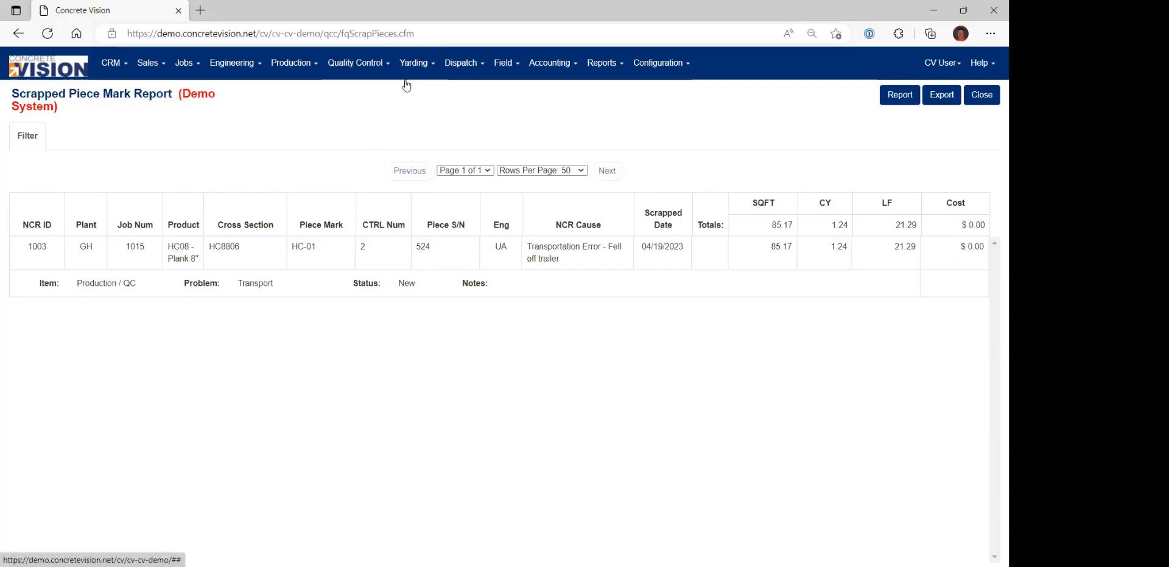
# Open field NCR F-001 of job 1011 from the Field NCR list and go to its Cost field.
pyautogui.click(502, 66)
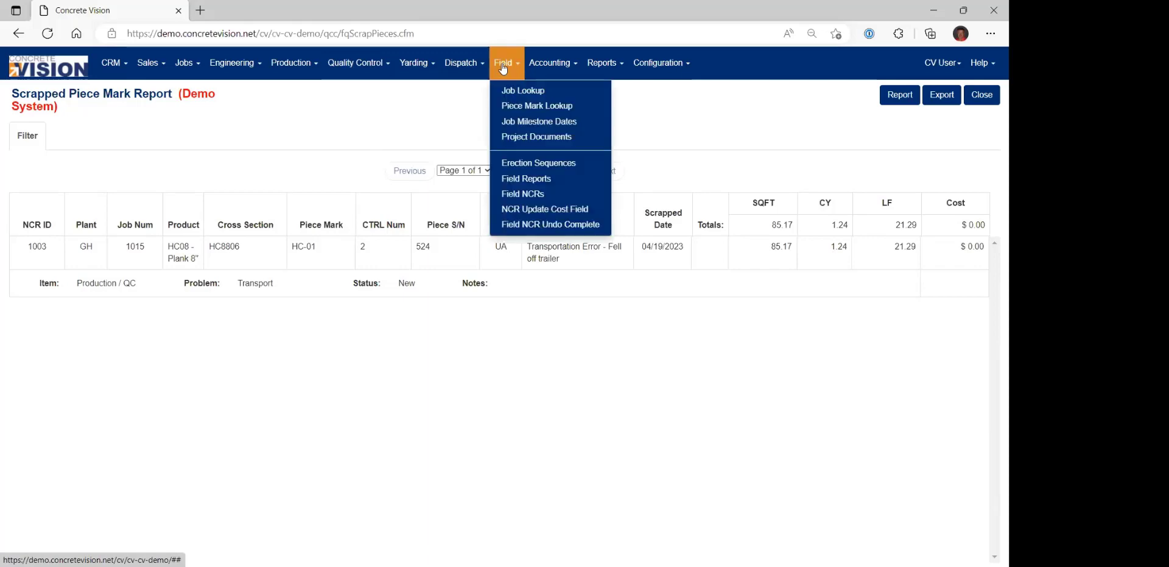
pyautogui.click(511, 194)
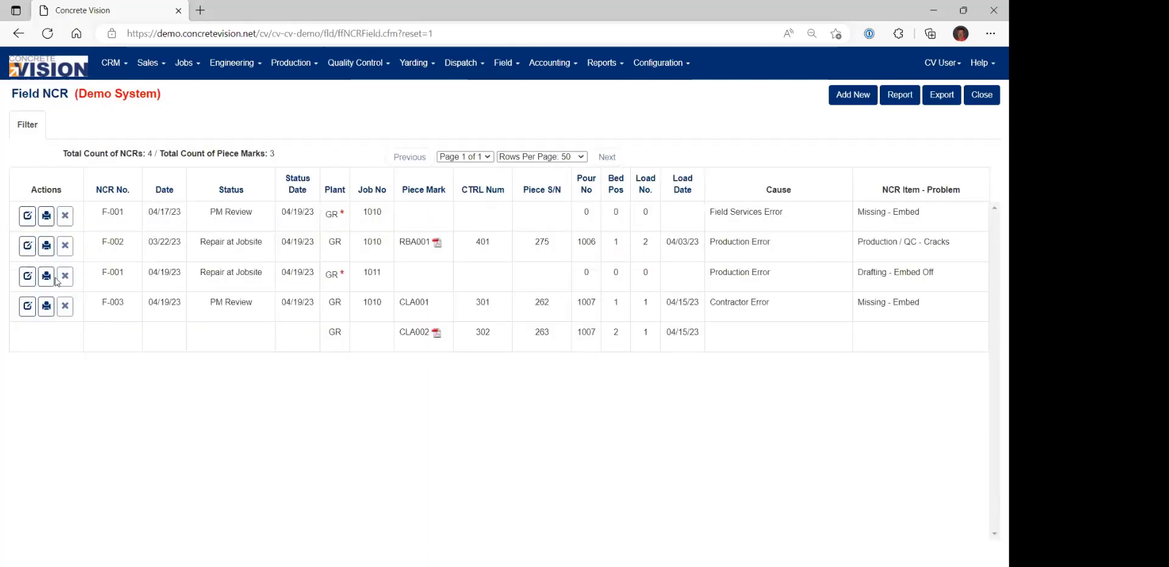
pyautogui.click(27, 281)
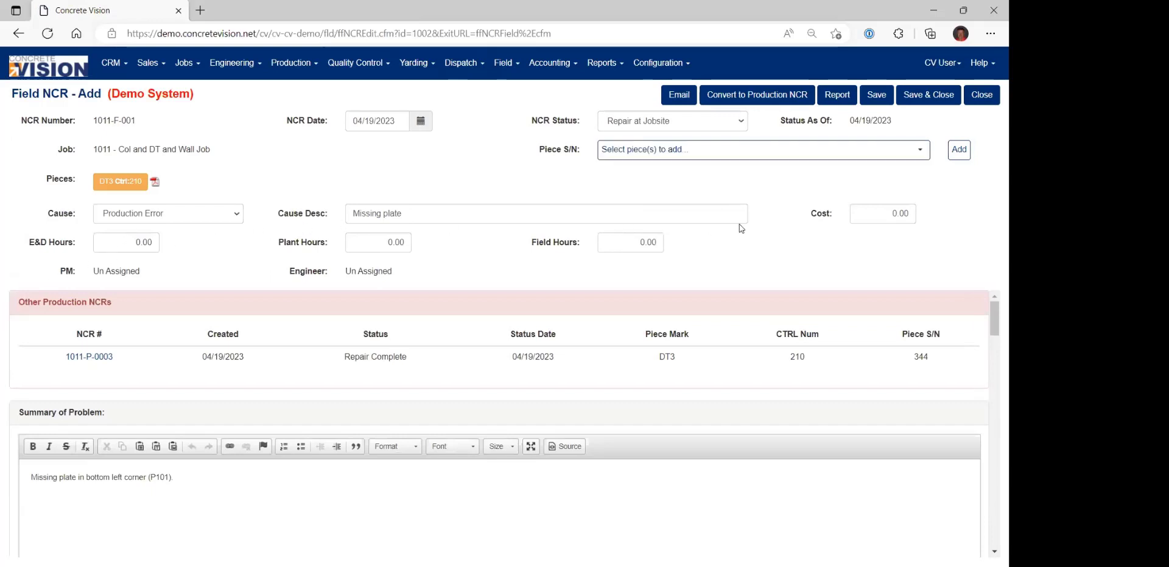
pyautogui.click(868, 212)
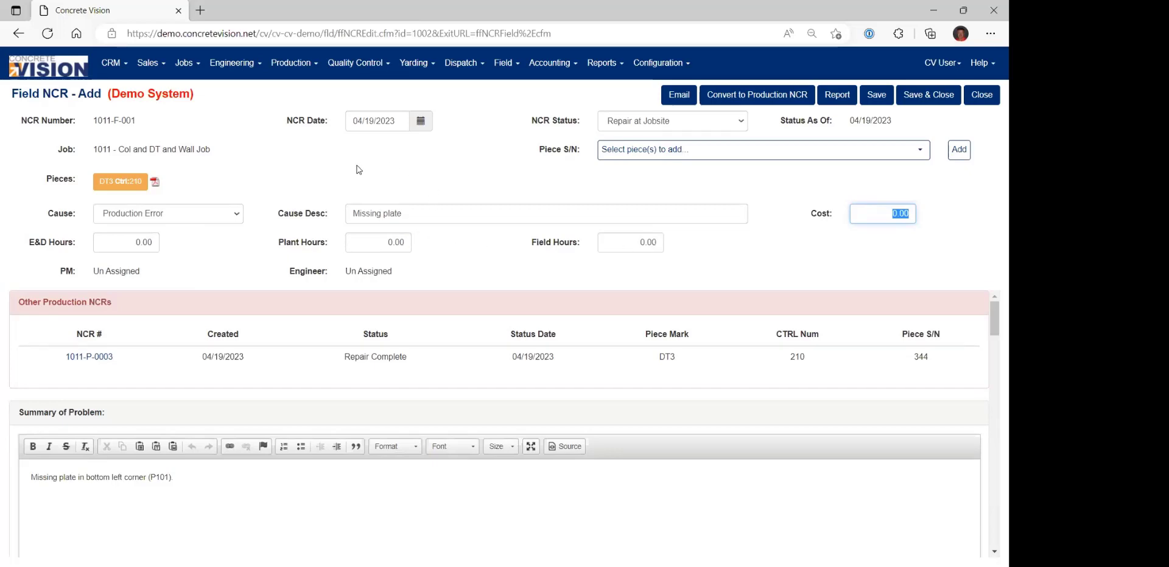
# Open the quality control NCR Update Cost Field page and search production NCRs with all statuses selected.
pyautogui.click(339, 67)
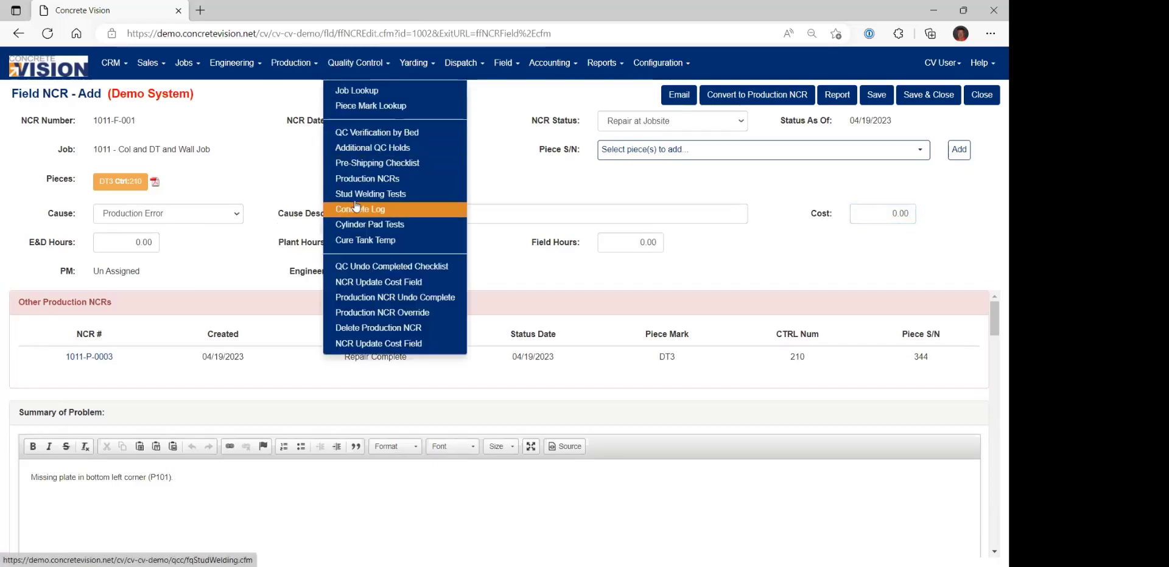
pyautogui.click(373, 345)
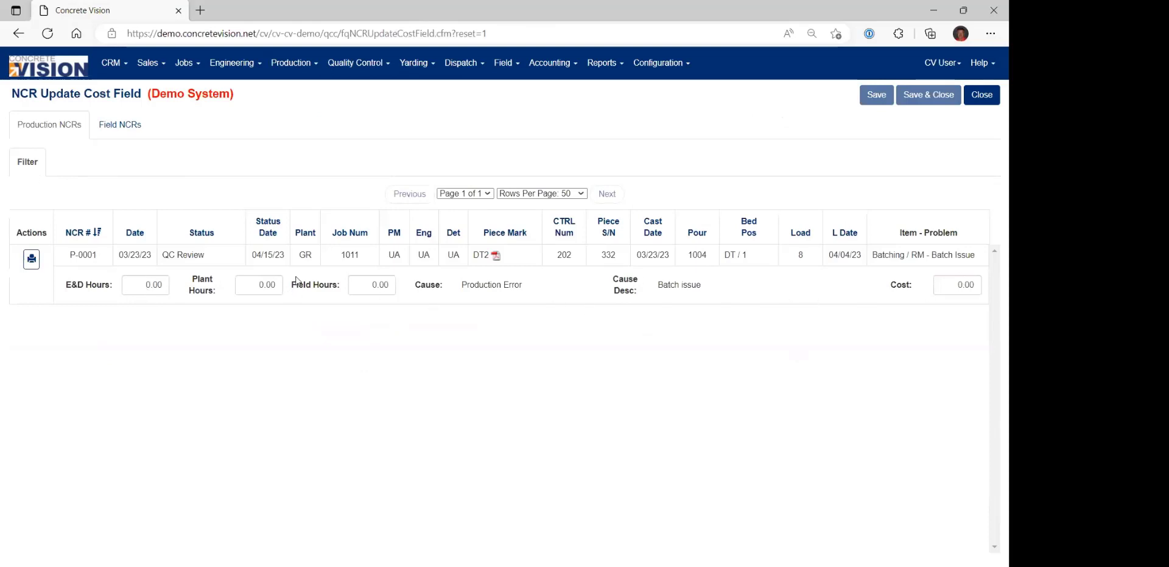
pyautogui.click(30, 163)
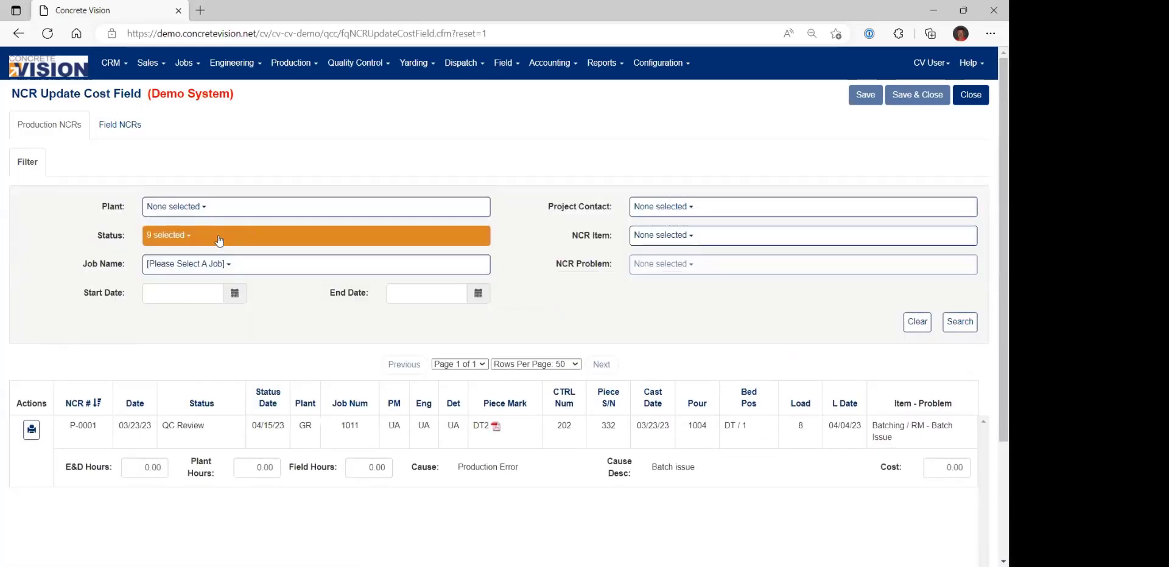
pyautogui.click(200, 238)
pyautogui.click(162, 257)
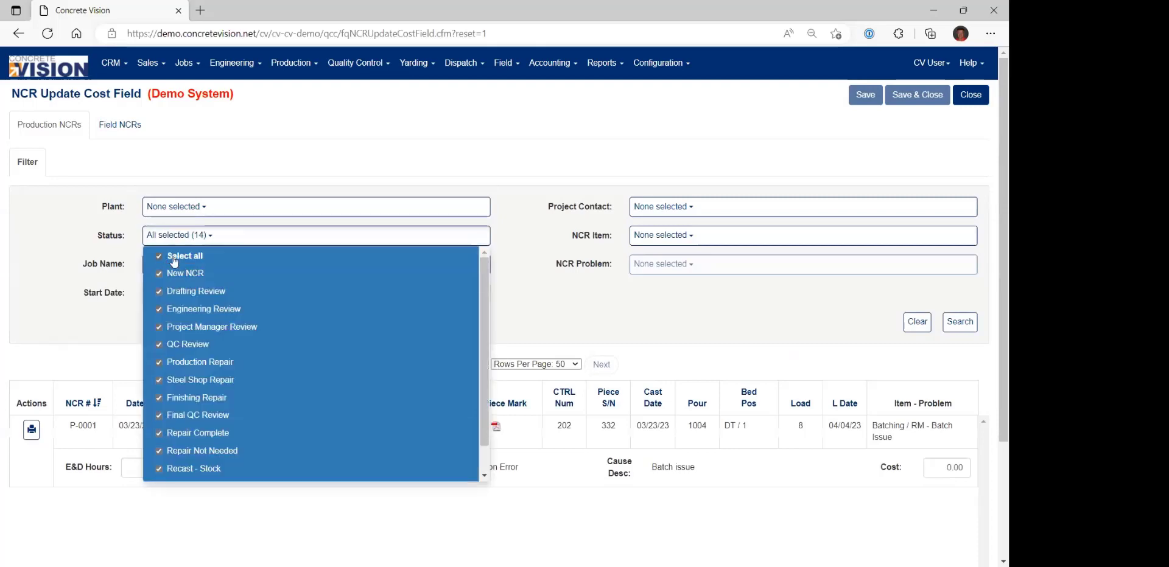
pyautogui.click(959, 322)
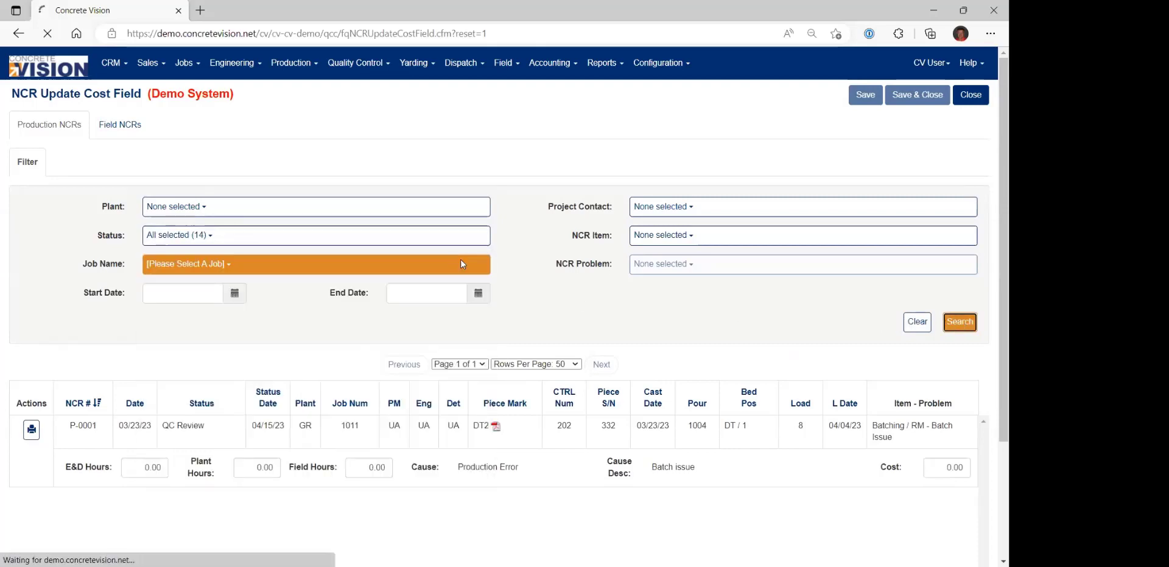
# Look at the E&D Hours entry of job 1011's NCR P-0003, and return to the main menu page.
pyautogui.click(138, 283)
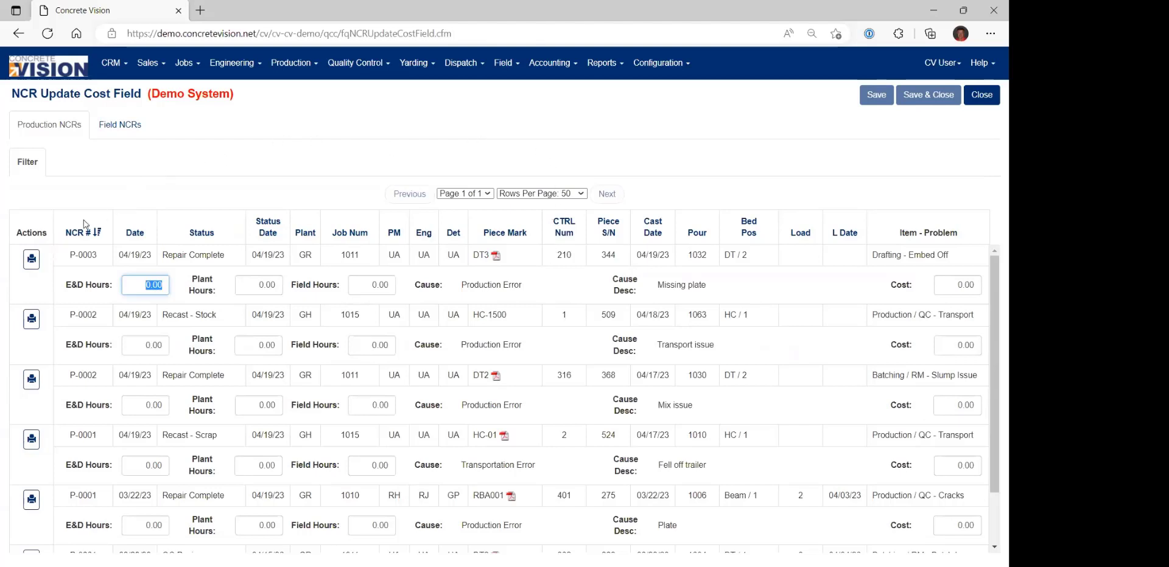
pyautogui.click(602, 63)
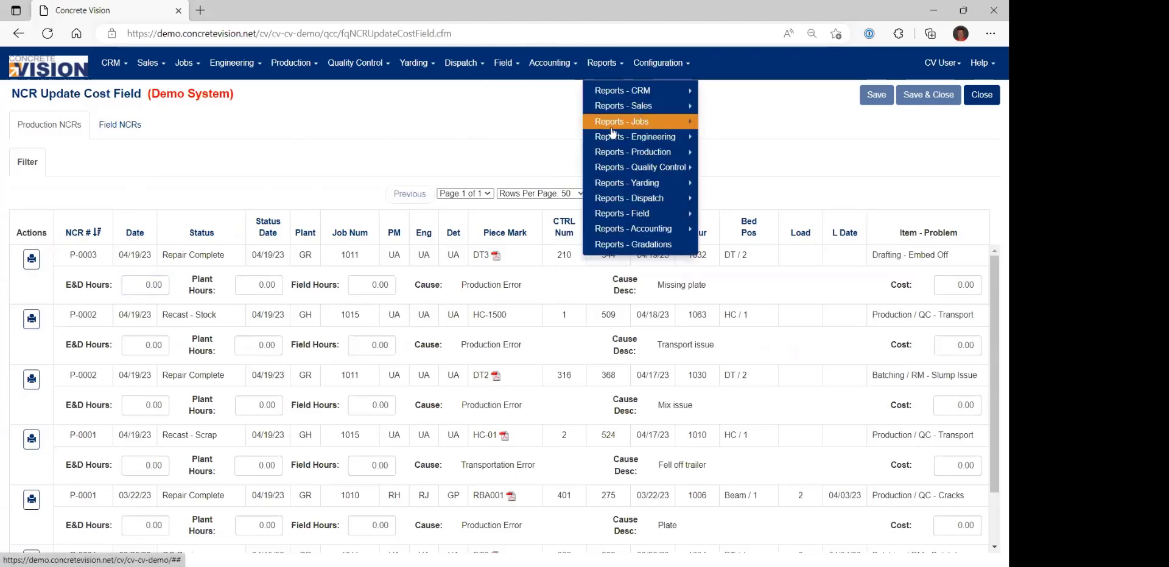
pyautogui.click(72, 73)
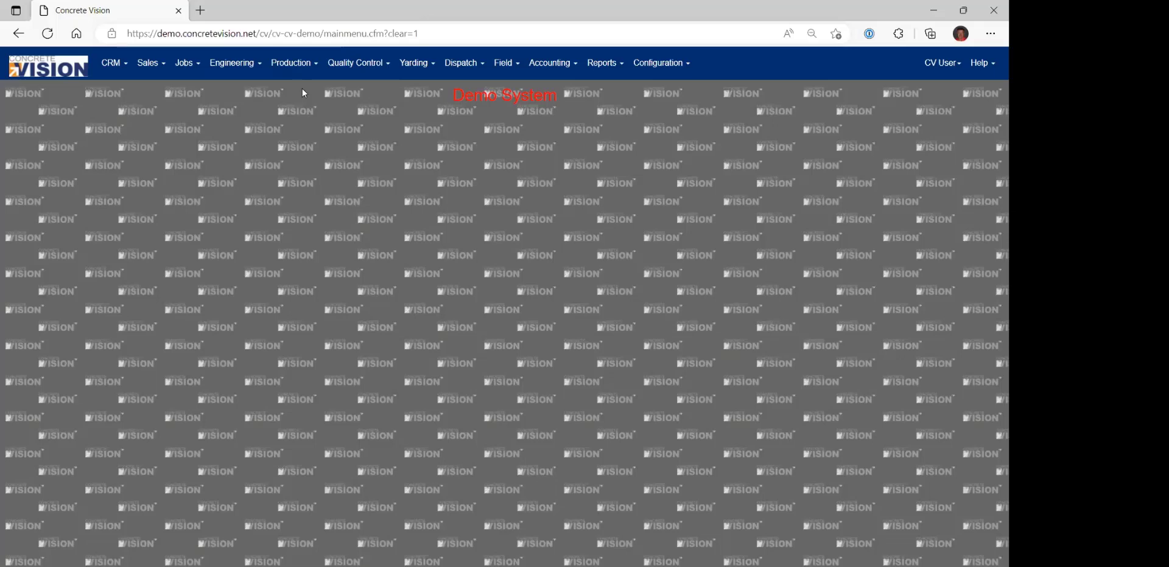
# Open the quality control Scrapped Piece Mark Report and examine the row for job 1015's scrapped piece HC-01.
pyautogui.click(302, 72)
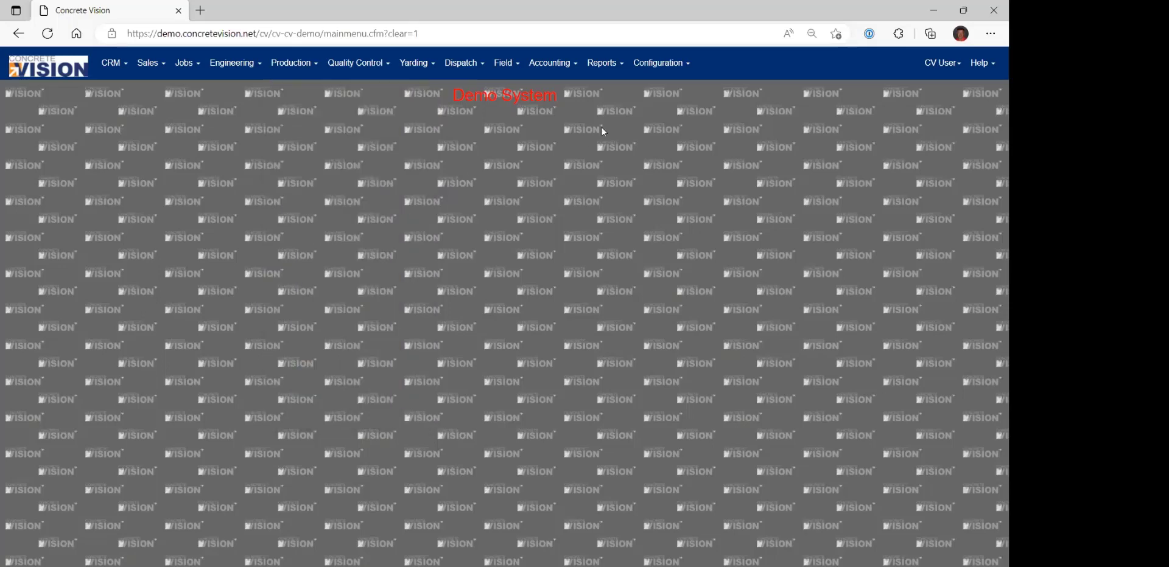
pyautogui.moveTo(605, 63)
pyautogui.moveTo(639, 168)
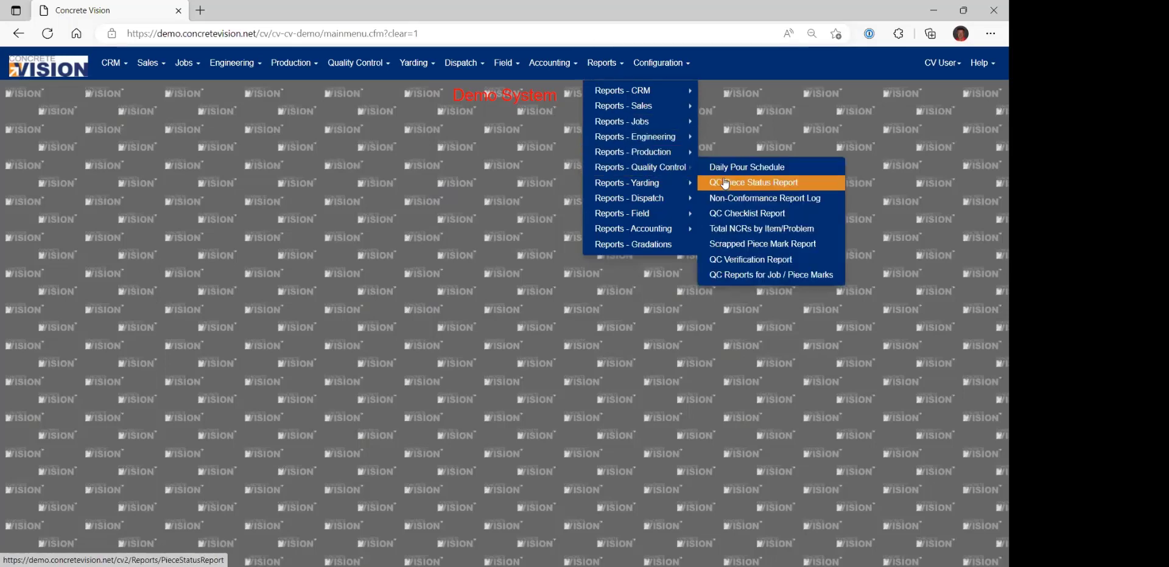
pyautogui.click(757, 246)
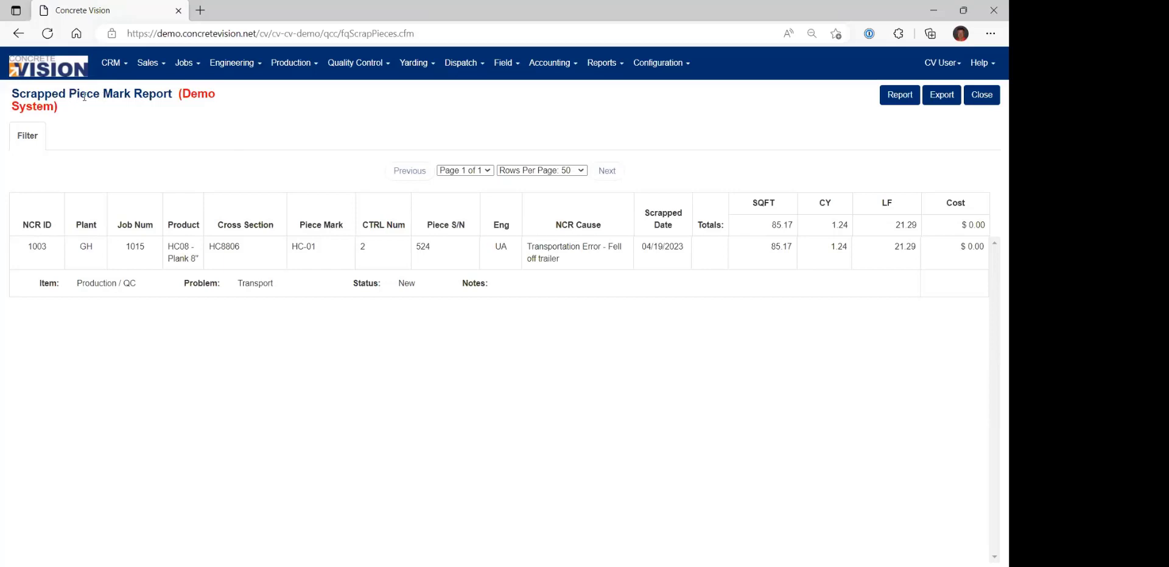
pyautogui.moveTo(28, 252); pyautogui.dragTo(312, 257)
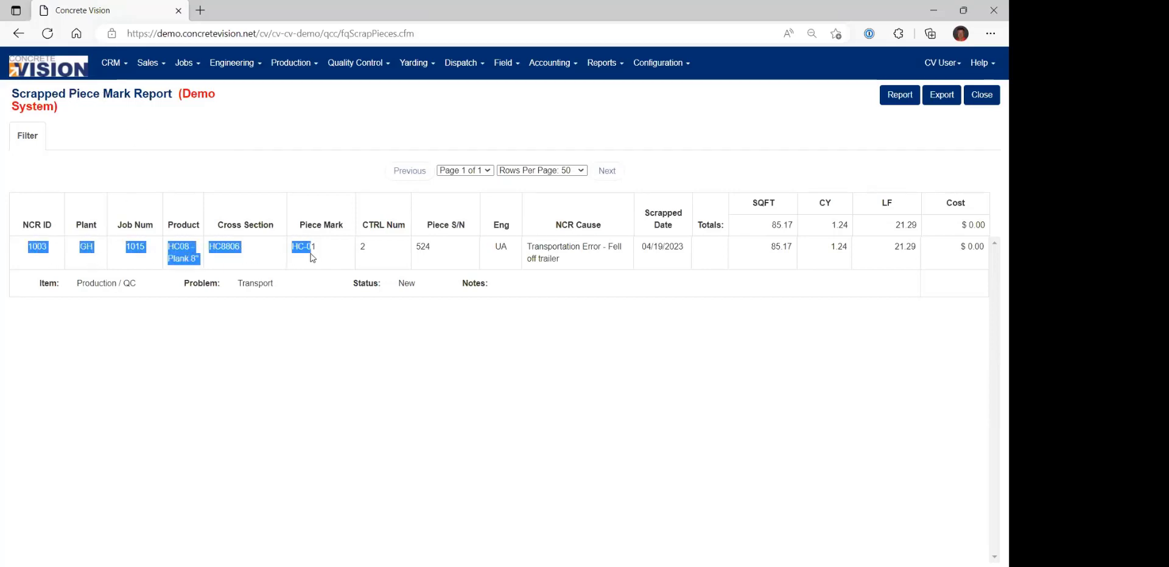
pyautogui.doubleClick(129, 255)
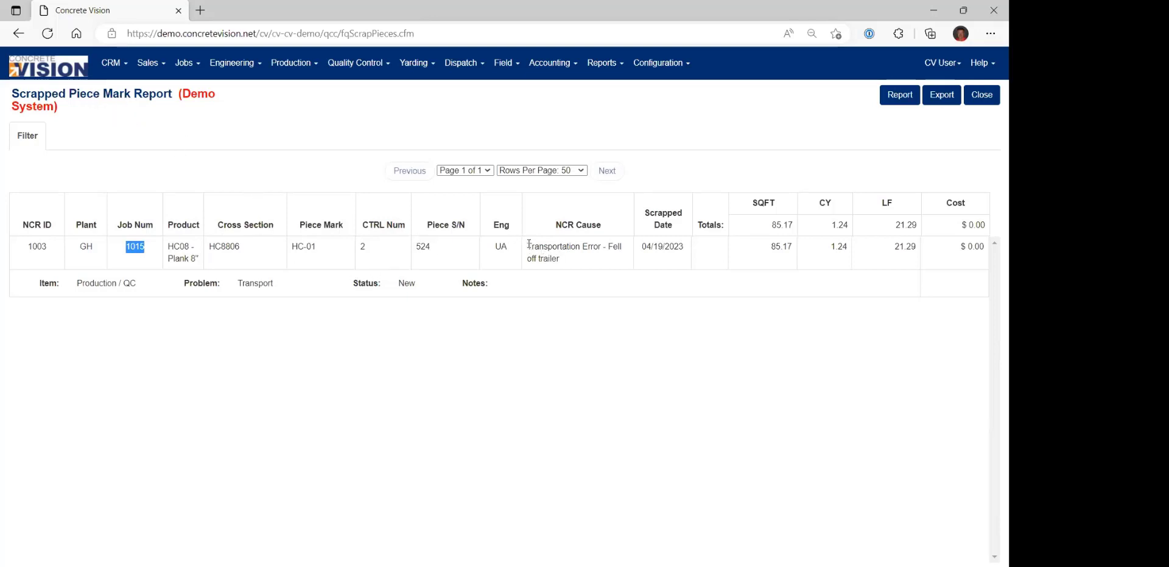
pyautogui.click(264, 176)
# Open field NCR F-001 of job 1010 from the Field NCR list and look at its available NCR Status options.
pyautogui.click(55, 71)
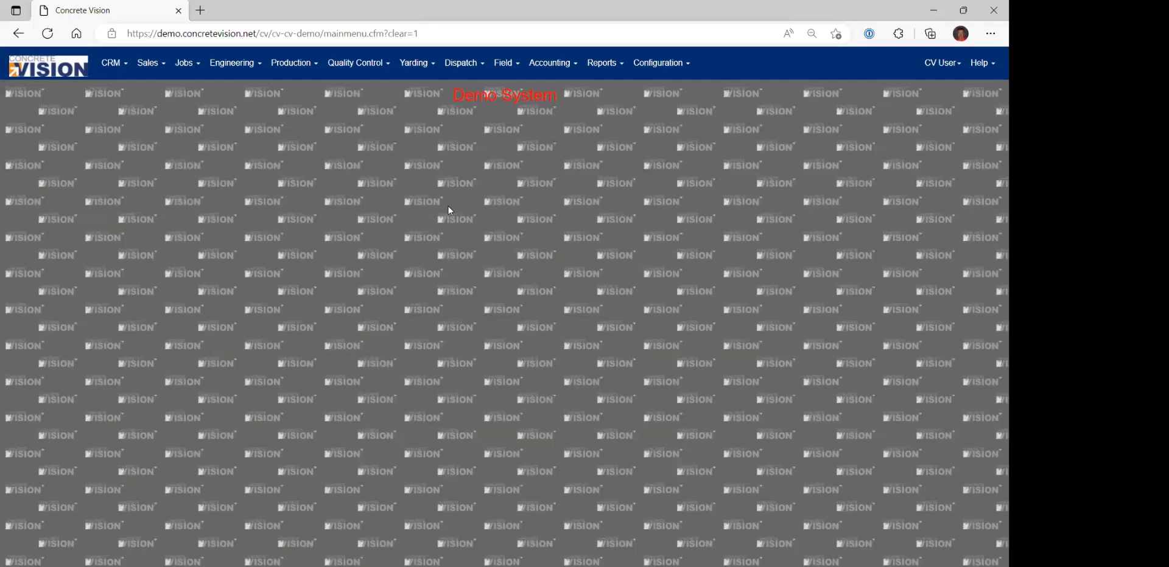
pyautogui.click(504, 72)
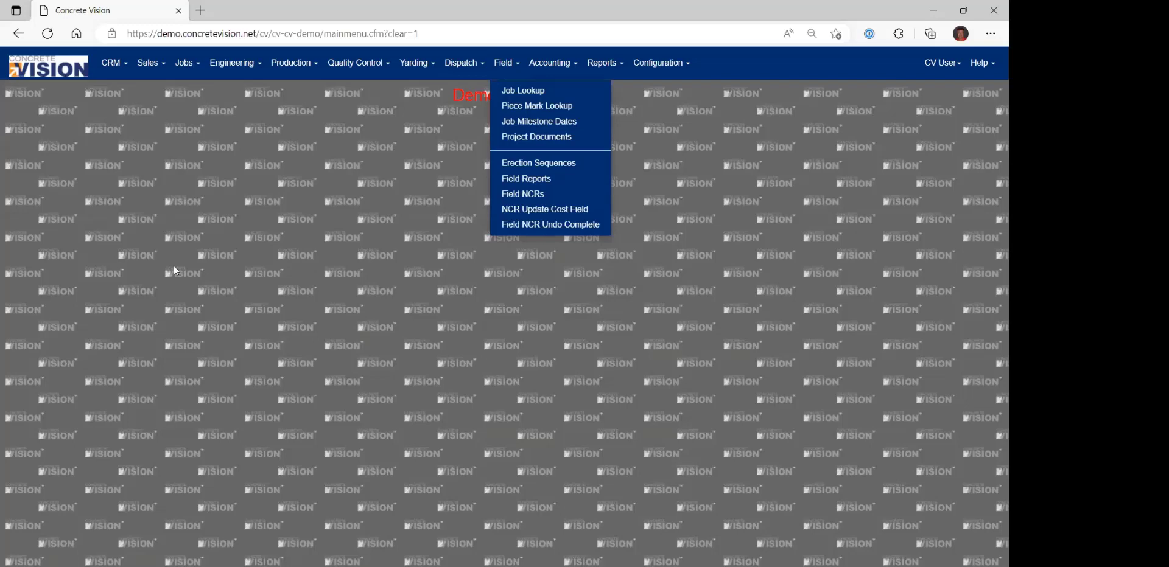
pyautogui.click(538, 196)
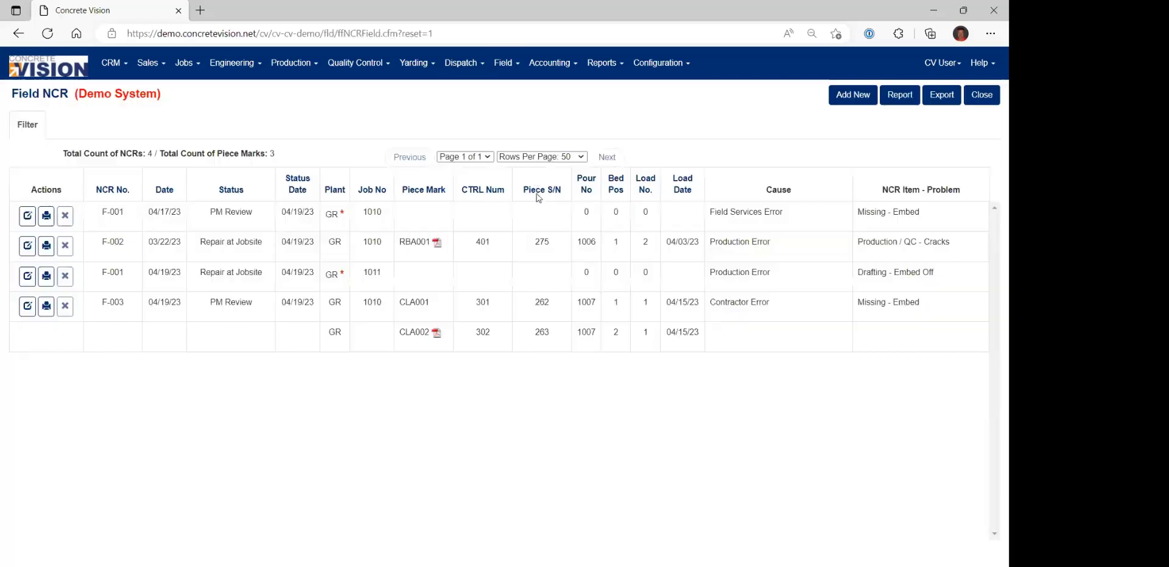
pyautogui.click(28, 215)
pyautogui.click(621, 124)
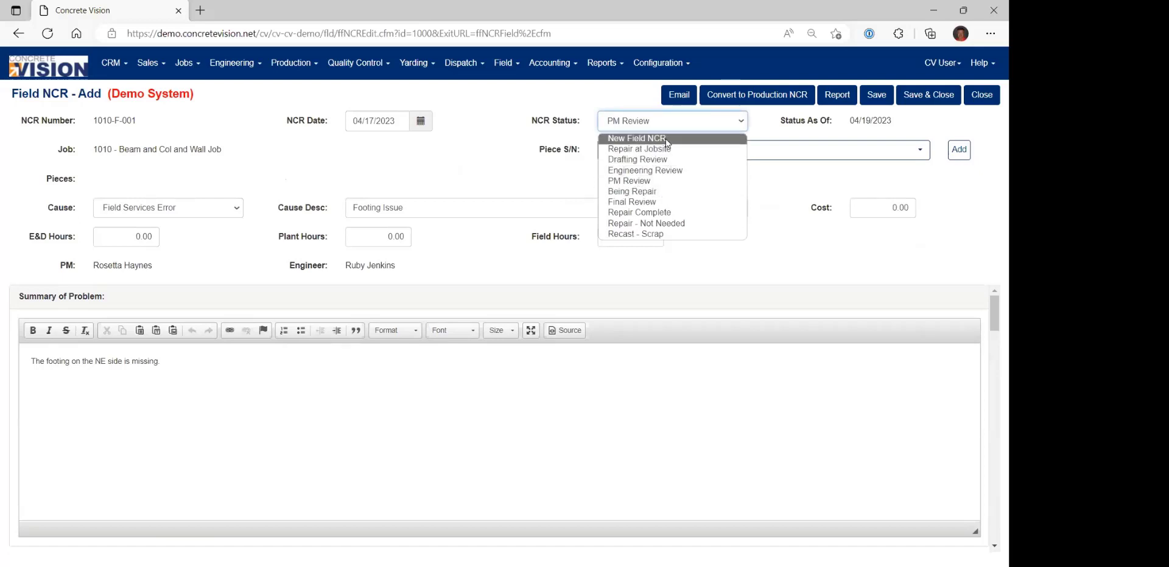
pyautogui.click(541, 169)
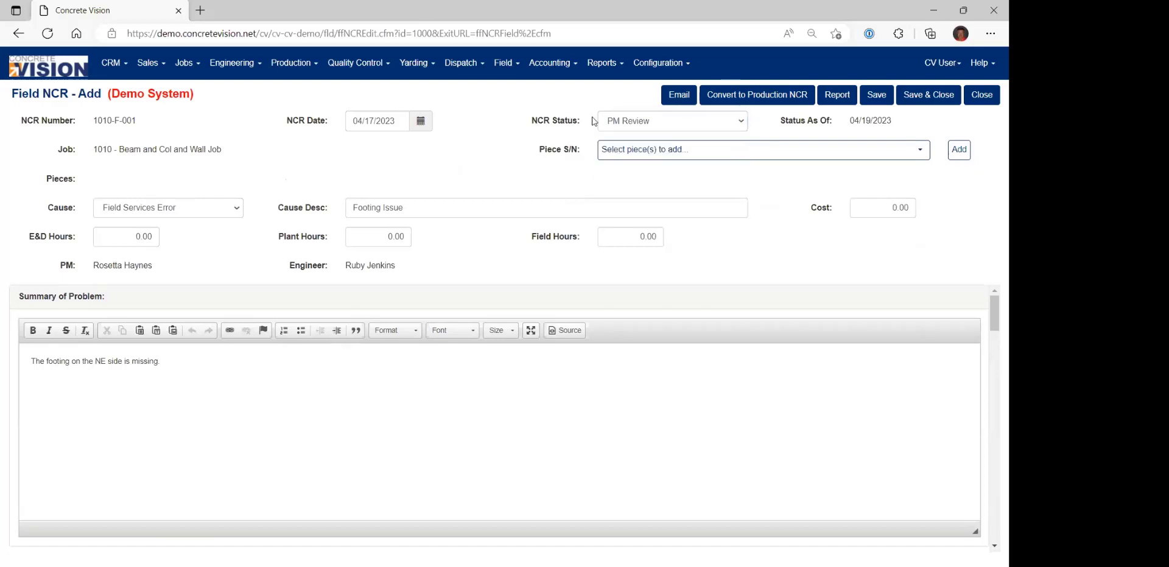
# Open the QC Screen permissions in the system setup, leaving the field NCR without saving.
pyautogui.click(648, 64)
pyautogui.moveTo(662, 93)
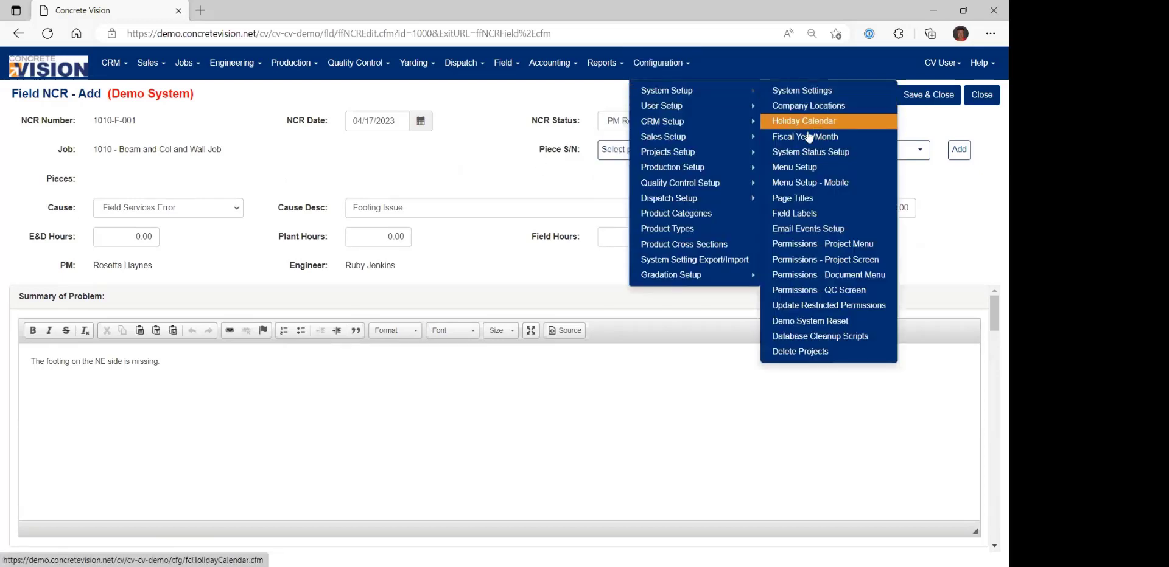
pyautogui.click(832, 296)
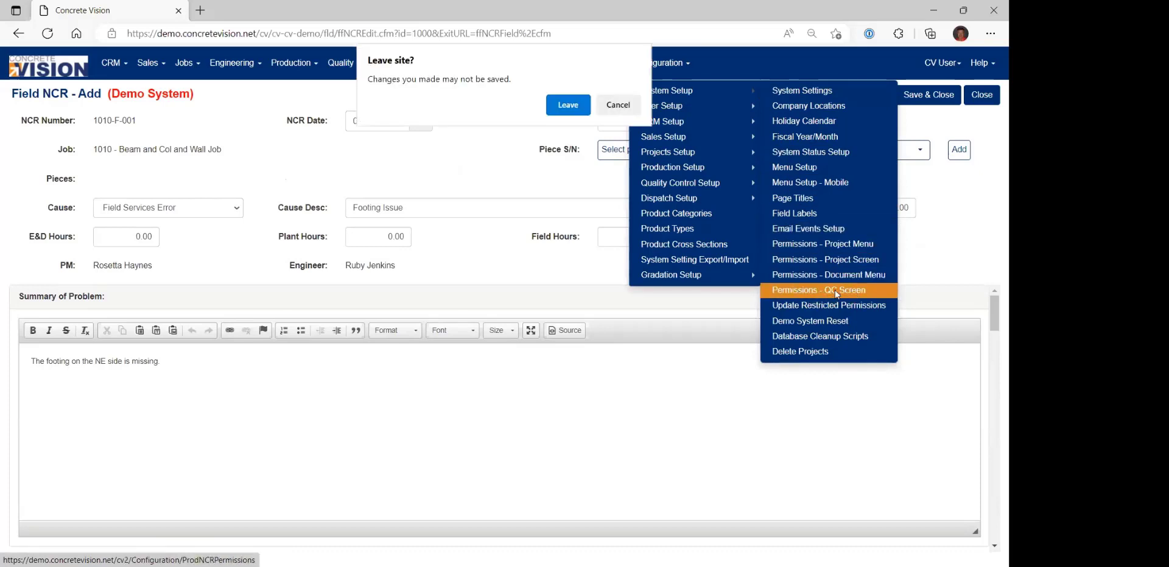
pyautogui.click(570, 105)
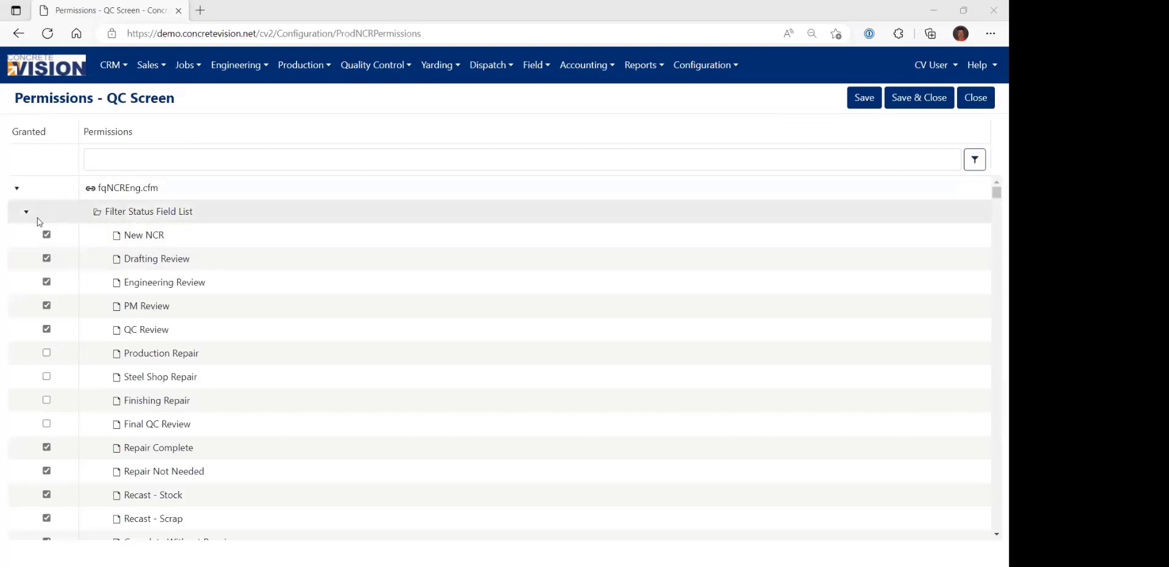
# Collapse all the page entries in the permissions tree, from fqNCREng.cfm through fqNCRMobile.cfm.
pyautogui.click(17, 188)
pyautogui.click(16, 212)
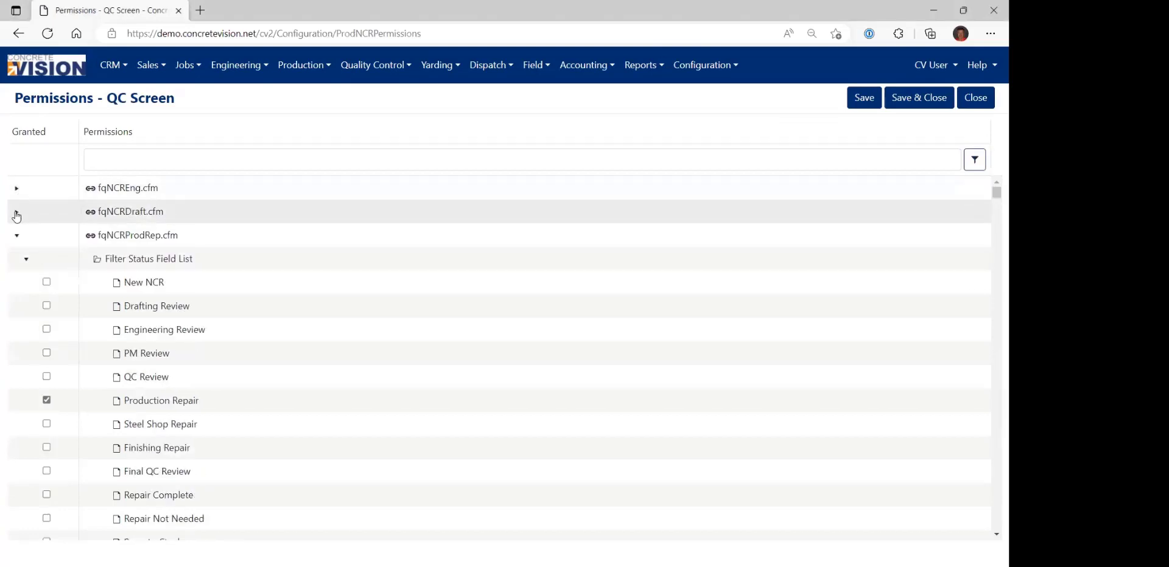
pyautogui.click(16, 235)
pyautogui.click(17, 259)
pyautogui.click(16, 283)
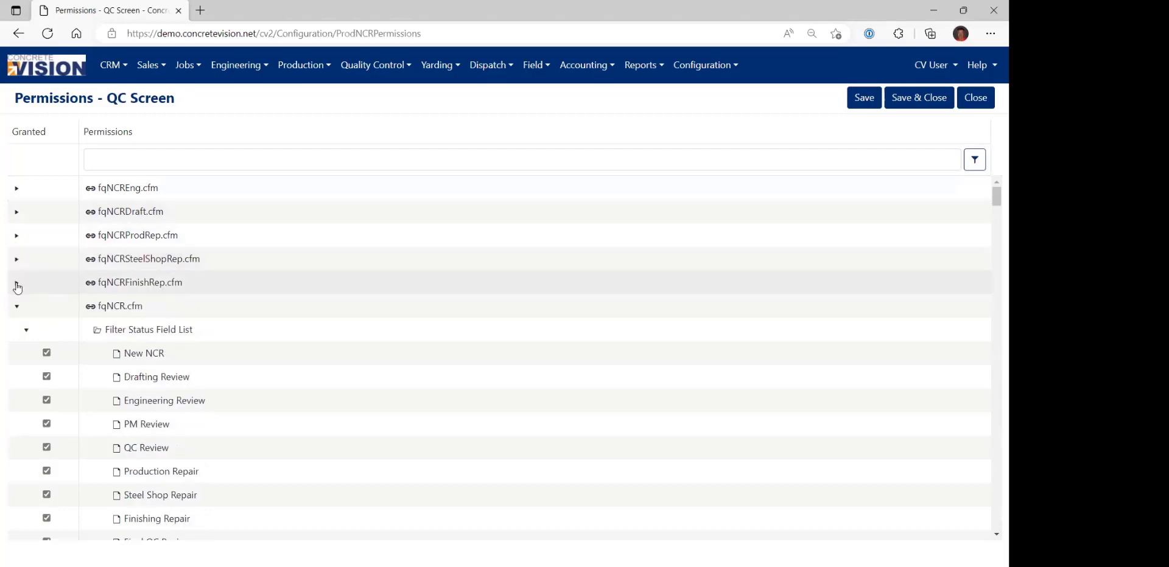
pyautogui.click(16, 307)
pyautogui.click(17, 330)
pyautogui.click(15, 354)
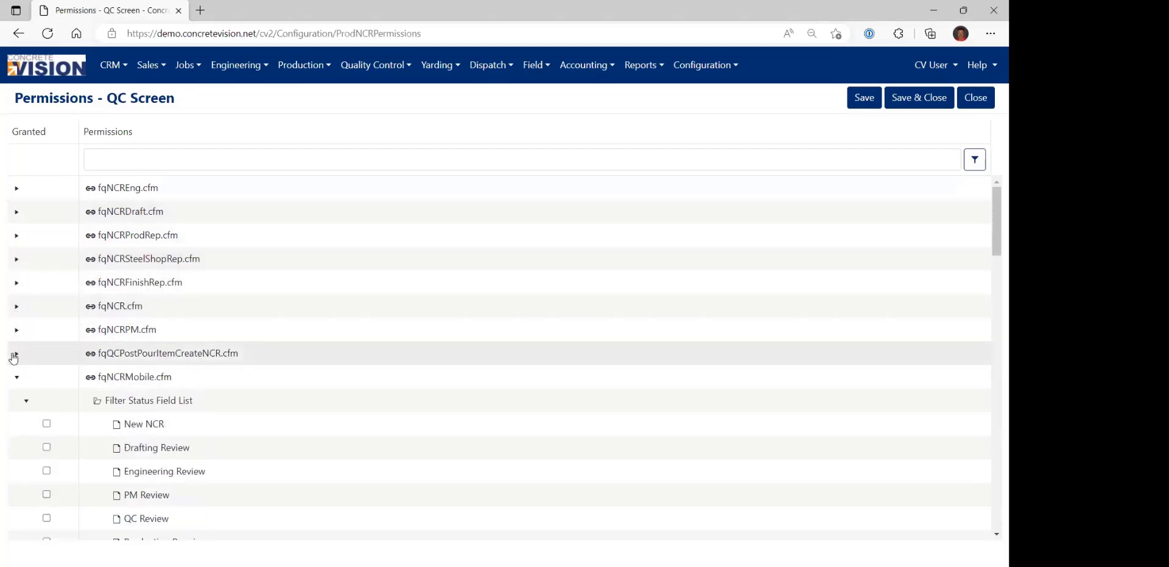
pyautogui.click(16, 377)
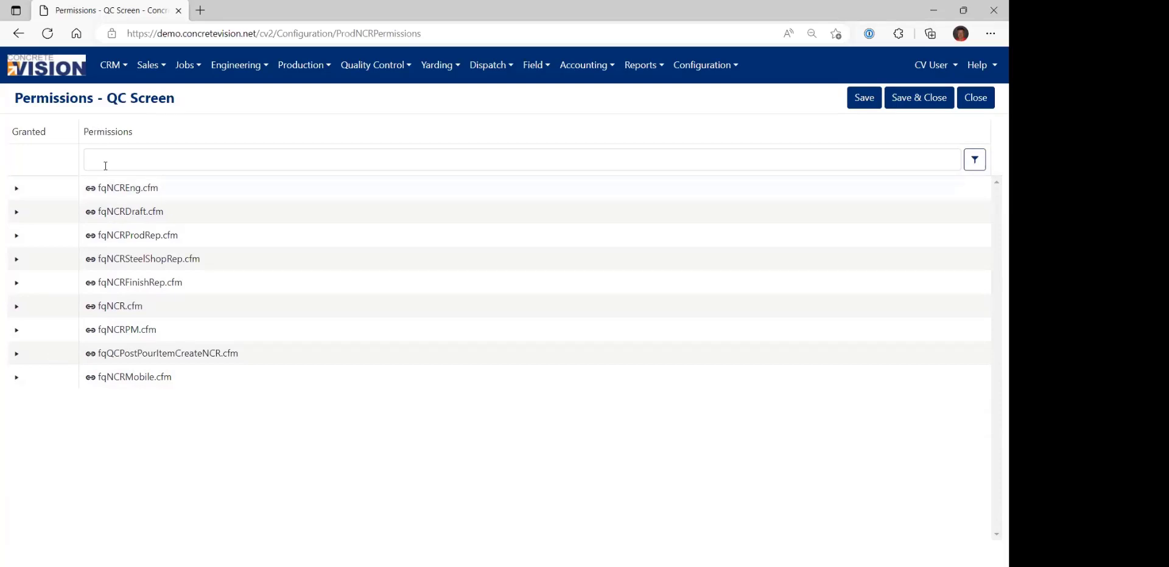
# Check fqNCREng.cfm against the Engineering NCR page link, and expand it with its four permission groups collapsed.
pyautogui.moveTo(98, 189); pyautogui.dragTo(160, 190)
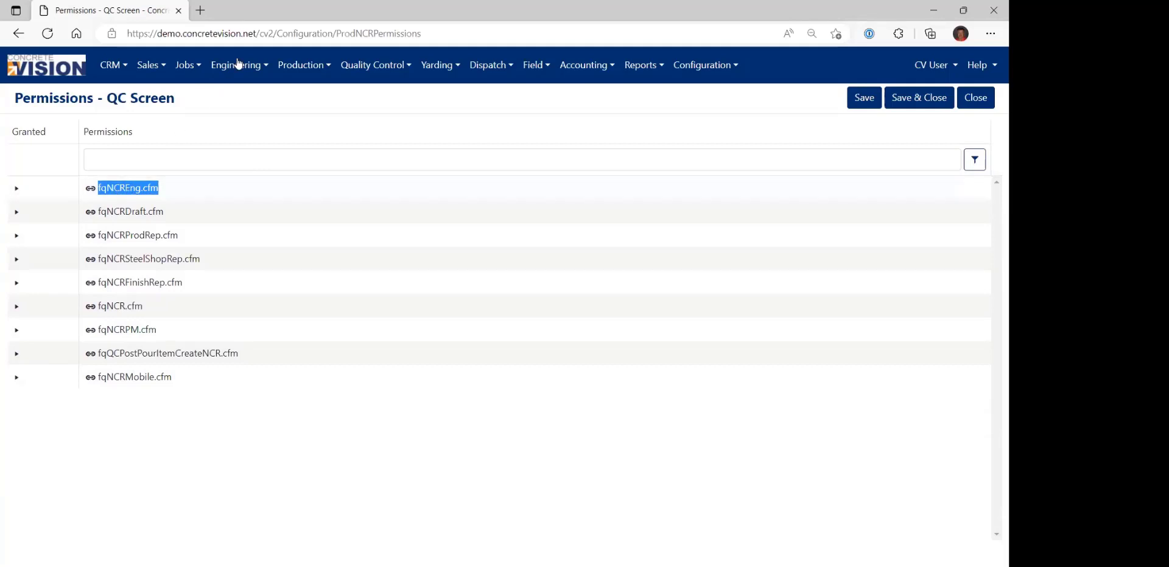
pyautogui.moveTo(236, 64)
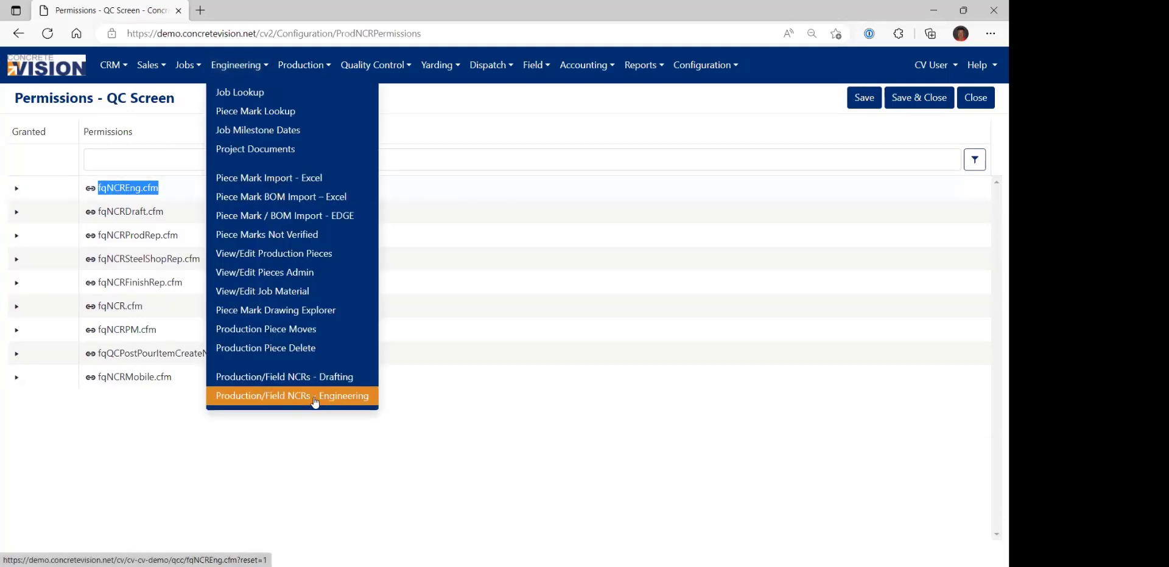
pyautogui.click(17, 187)
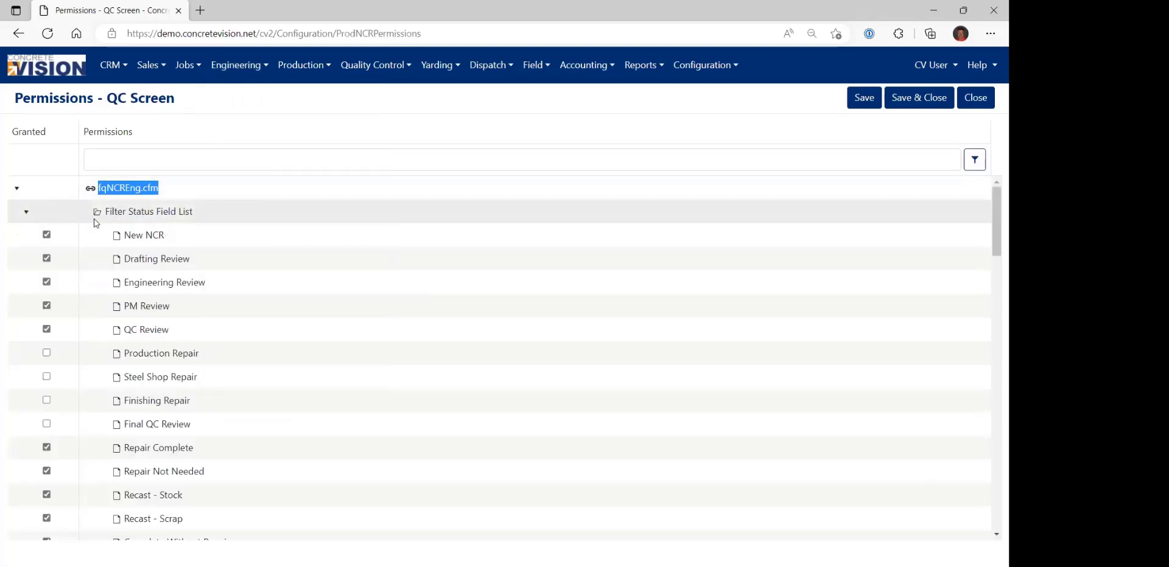
pyautogui.click(27, 212)
pyautogui.click(27, 235)
pyautogui.click(27, 259)
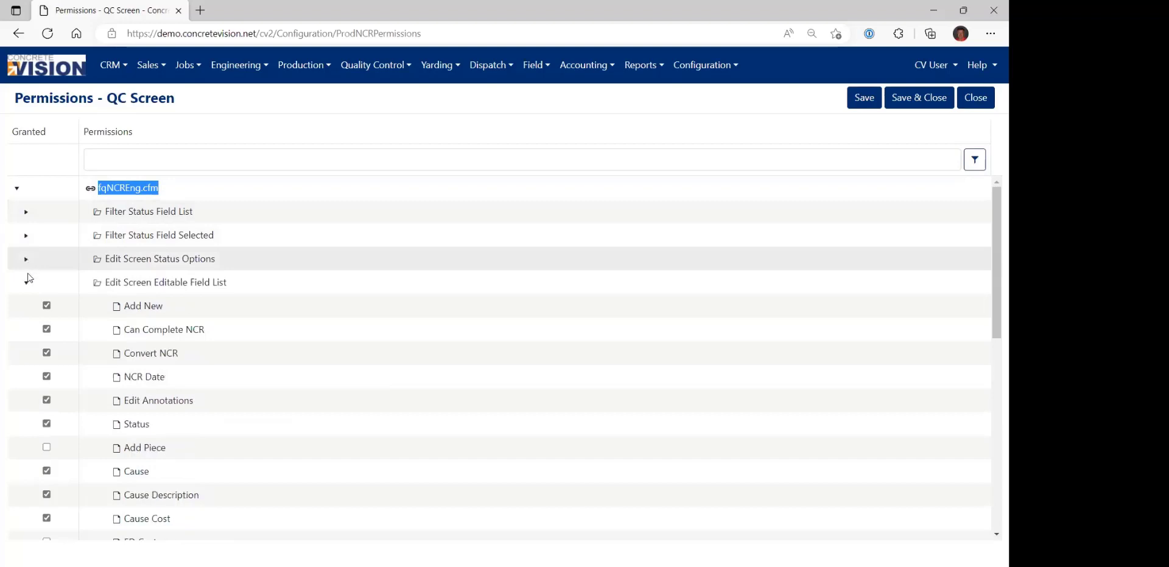
pyautogui.click(27, 282)
# Review the statuses granted under fqNCREng.cfm's Filter Status Field List and Filter Status Field Selected groups.
pyautogui.moveTo(105, 212); pyautogui.dragTo(195, 216)
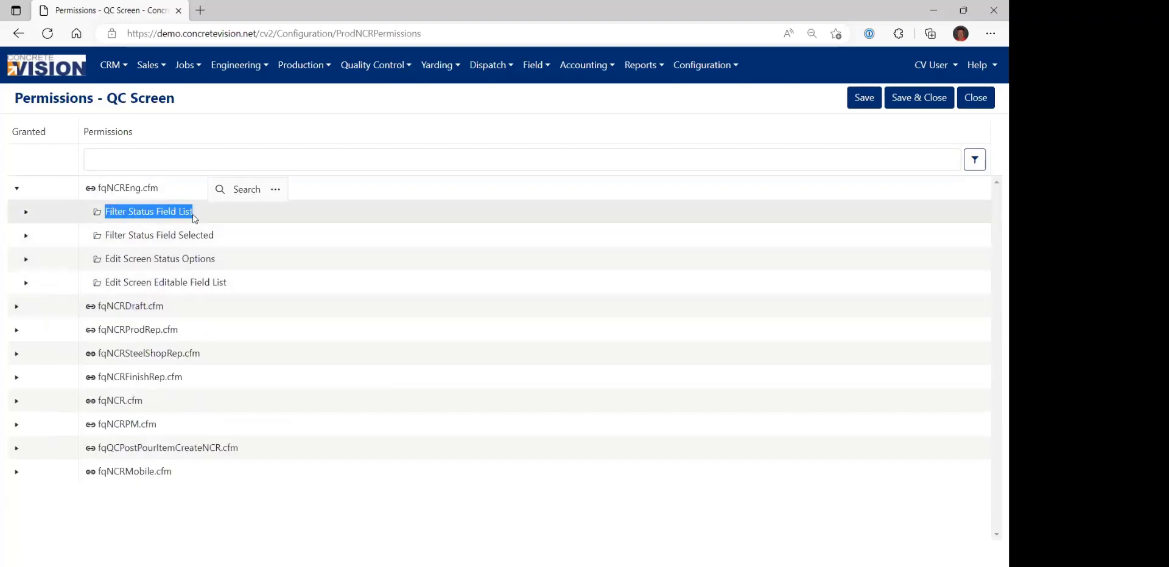
pyautogui.click(26, 211)
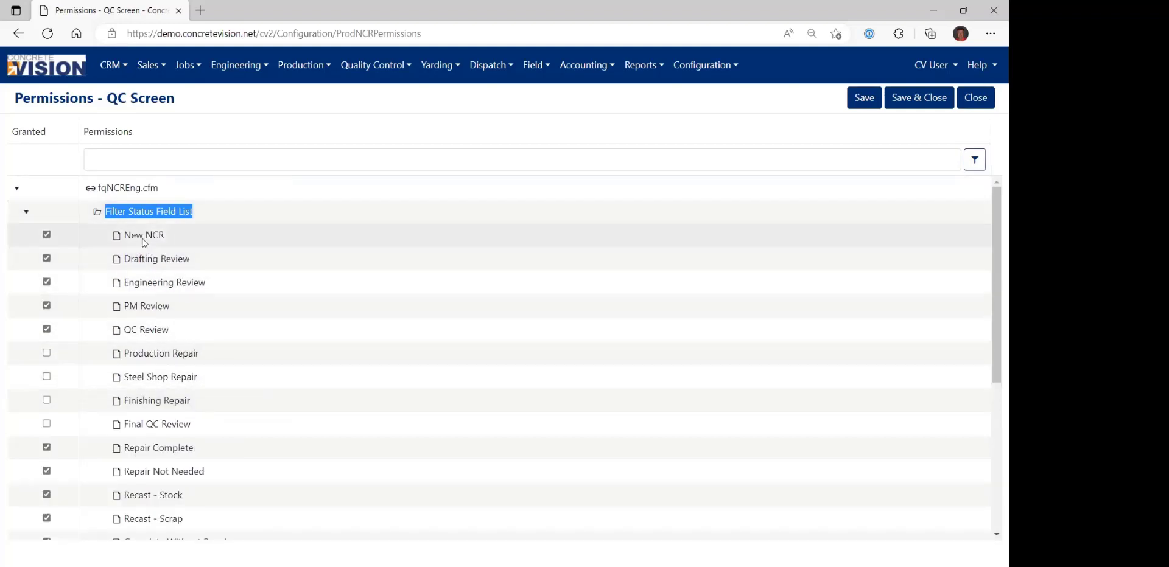
pyautogui.scroll(-2, 173, 325)
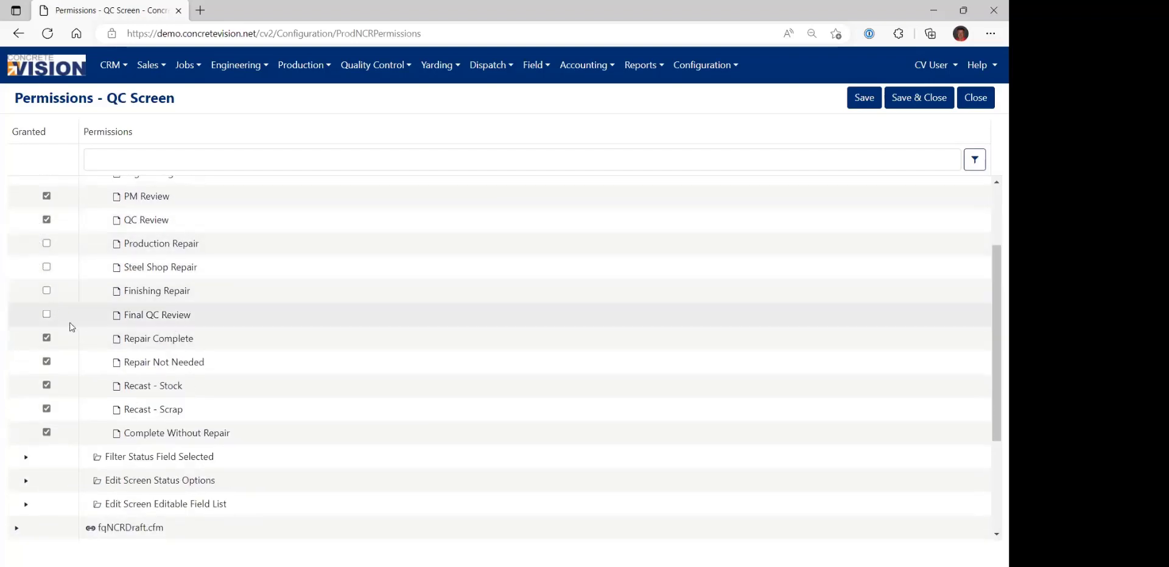
pyautogui.scroll(2, 67, 298)
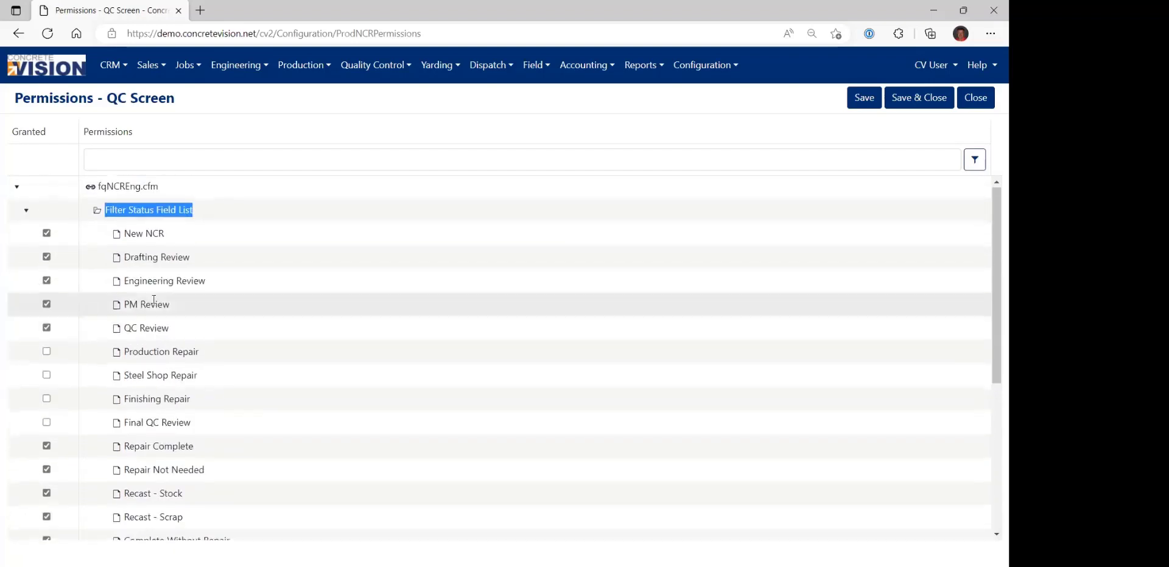
pyautogui.click(26, 211)
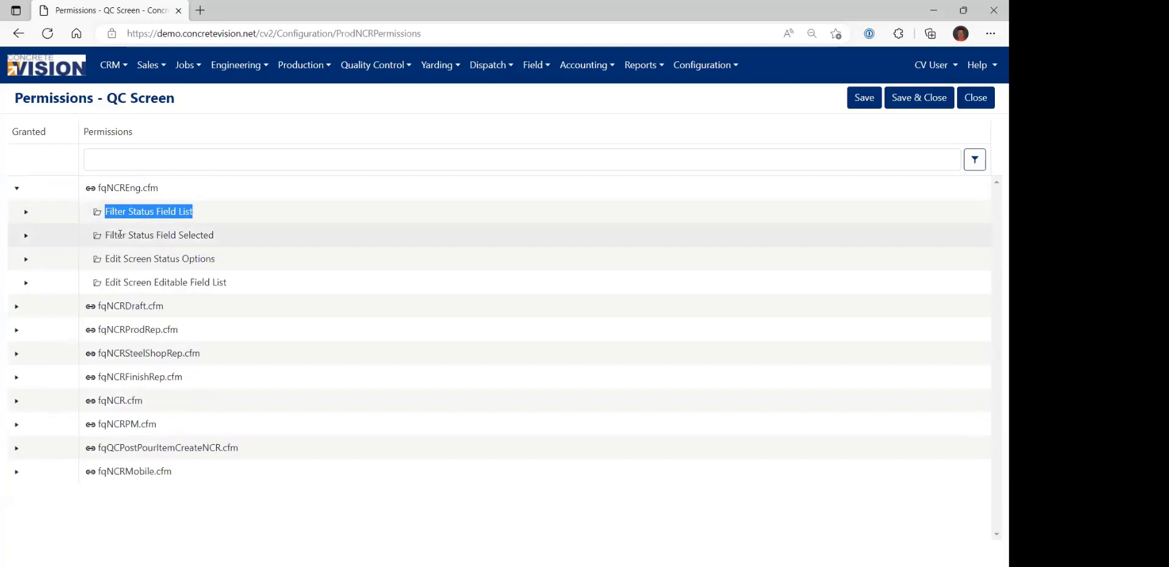
pyautogui.click(26, 236)
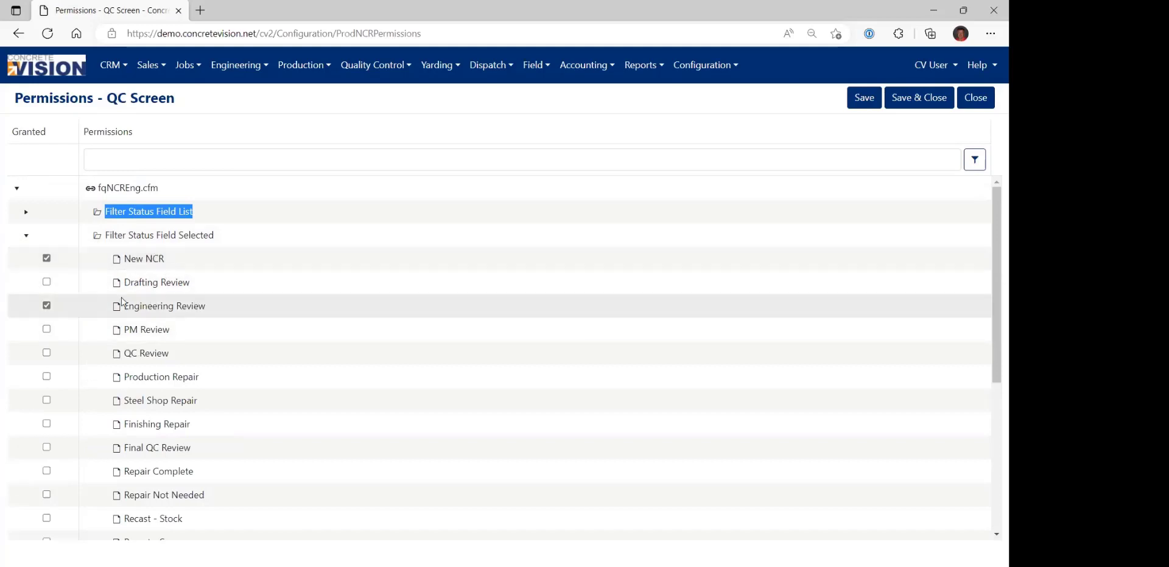
pyautogui.click(27, 235)
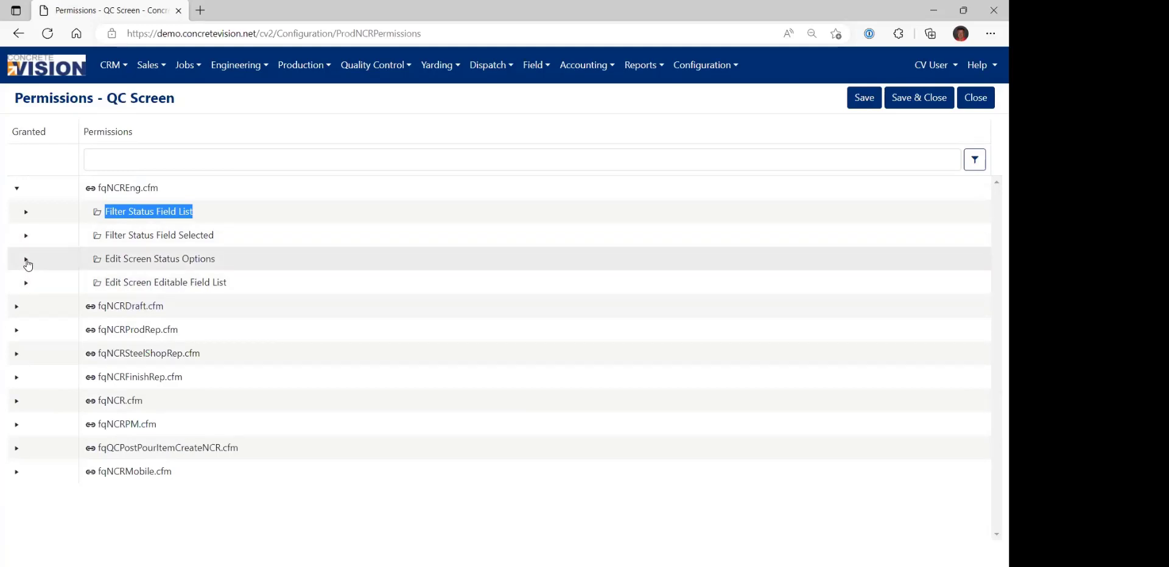
# Revoke New NCR, Drafting Review, PM Review, Repair Complete, Repair Not Needed and Complete Without Repair in fqNCREng.cfm's Edit Screen Status Options, and collapse the group.
pyautogui.click(27, 260)
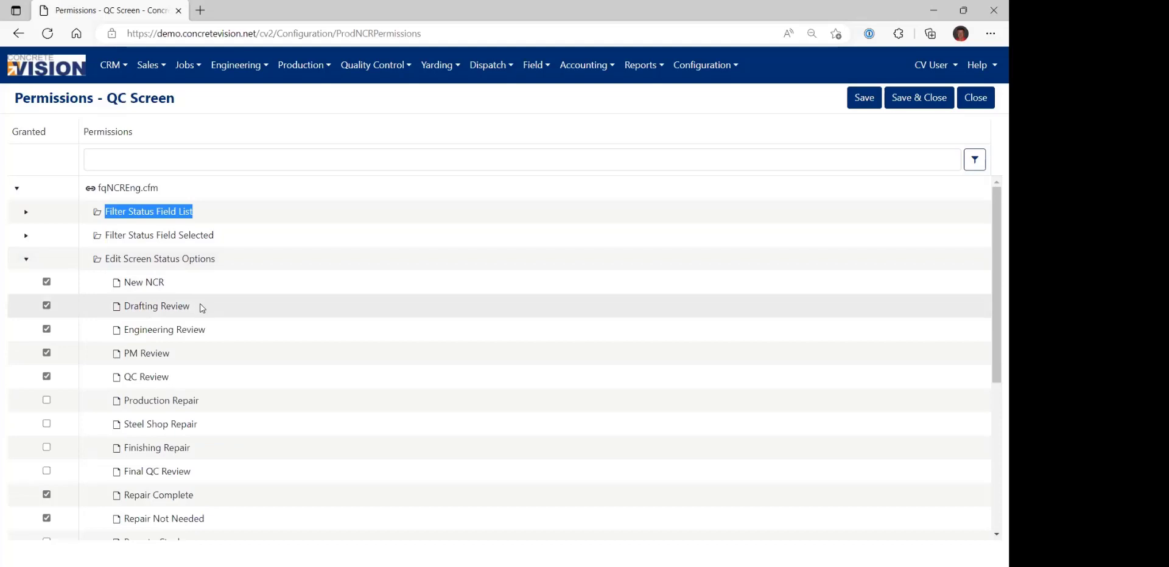
pyautogui.scroll(-2, 202, 308)
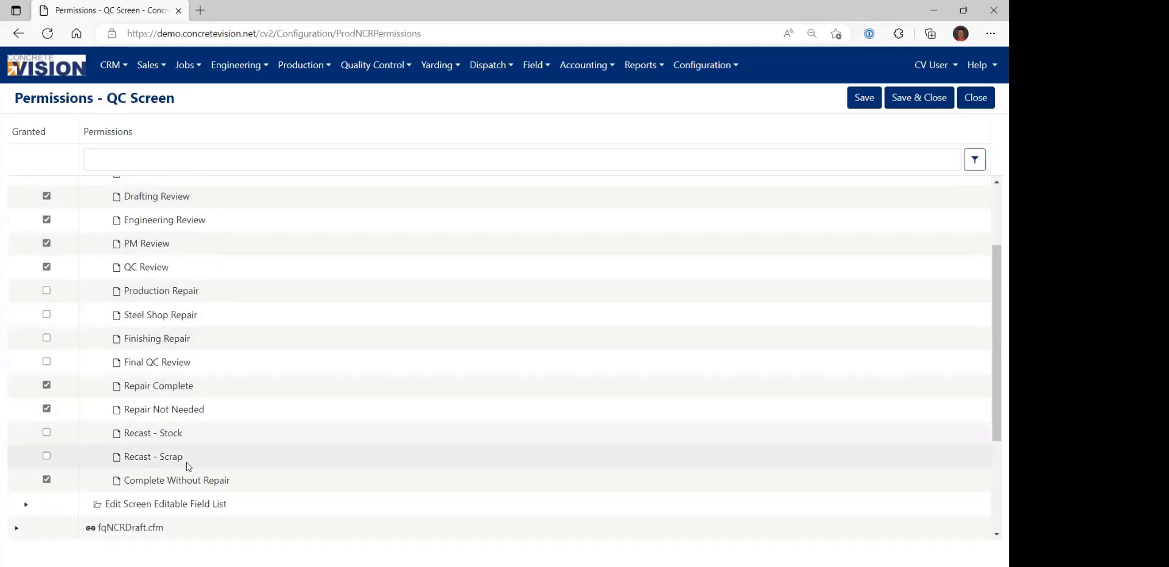
pyautogui.scroll(1, 182, 341)
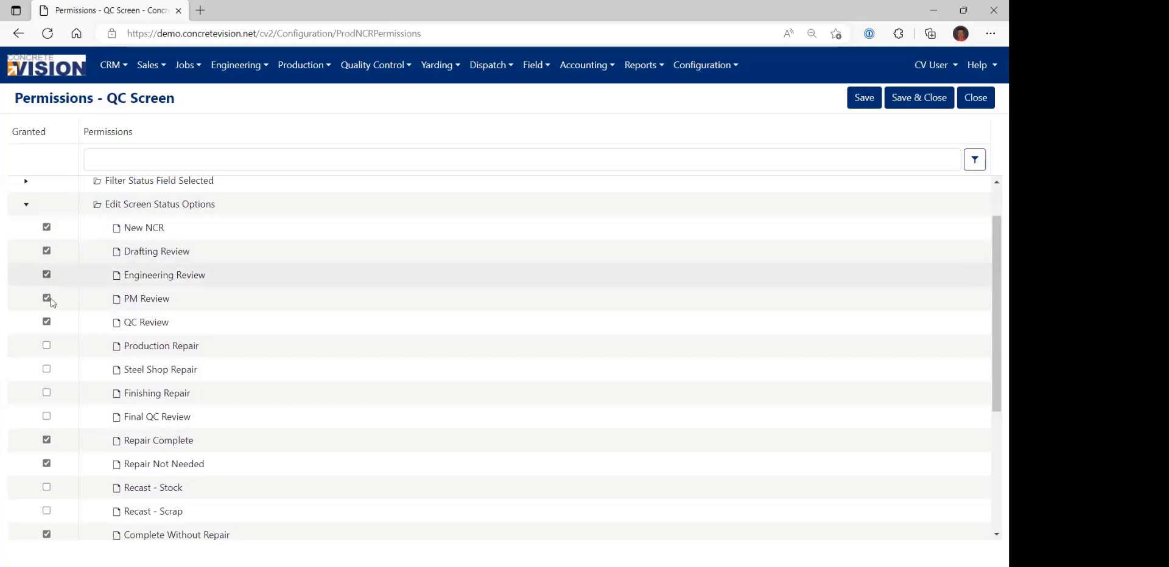
pyautogui.click(47, 441)
pyautogui.click(47, 464)
pyautogui.scroll(-1, 49, 464)
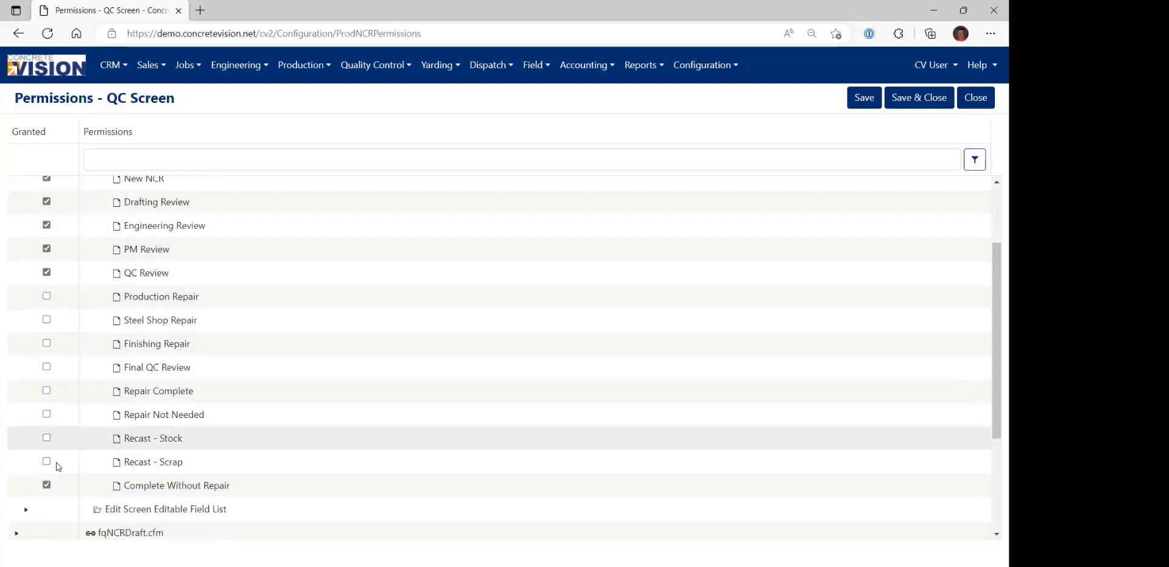
pyautogui.click(47, 479)
pyautogui.scroll(1, 67, 377)
pyautogui.click(47, 299)
pyautogui.click(47, 251)
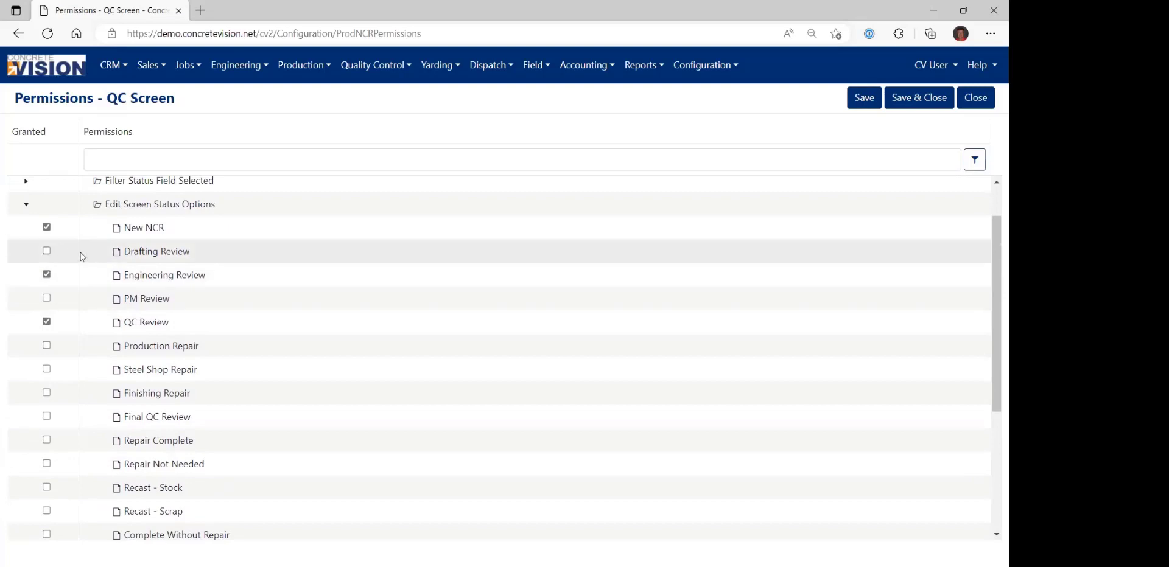
pyautogui.click(47, 227)
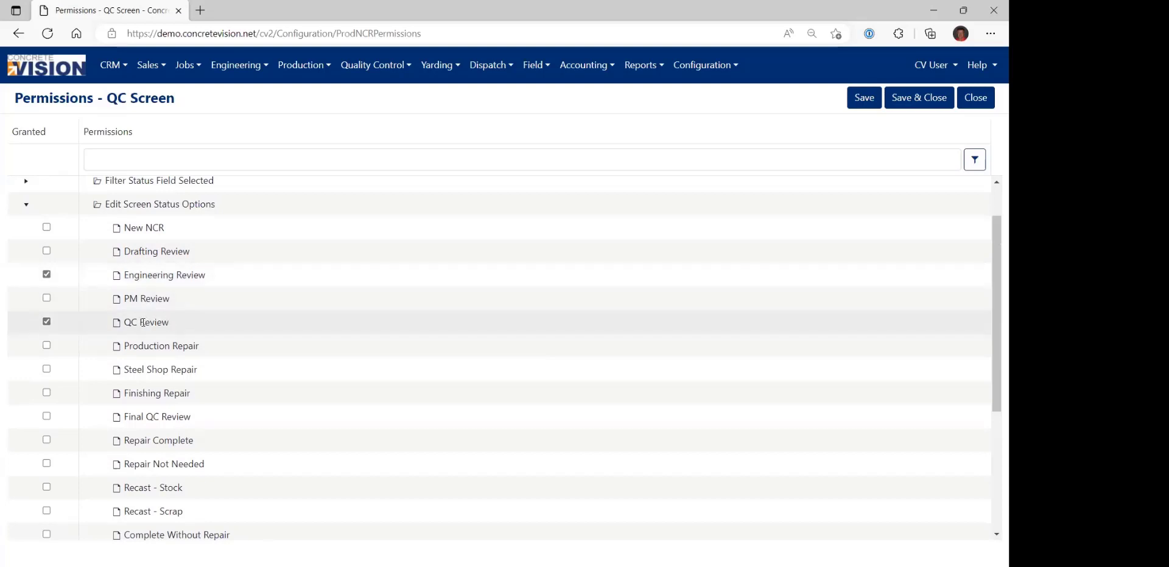
pyautogui.doubleClick(26, 204)
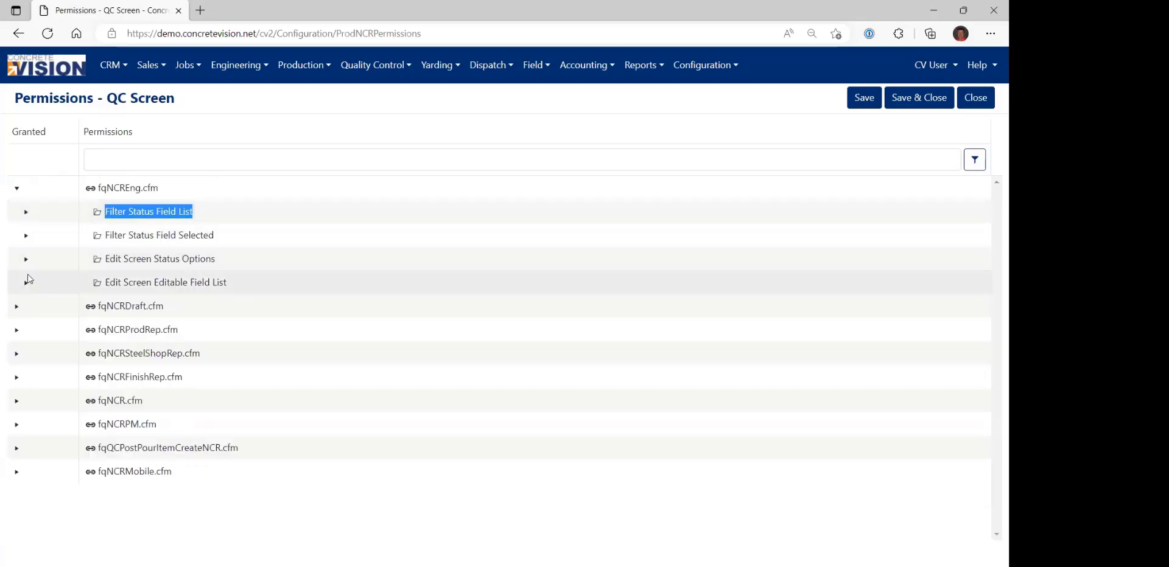
# Review the fields granted under fqNCREng.cfm's Edit Screen Editable Field List, from Add New through Action Required, and collapse the group.
pyautogui.moveTo(122, 282); pyautogui.dragTo(216, 282)
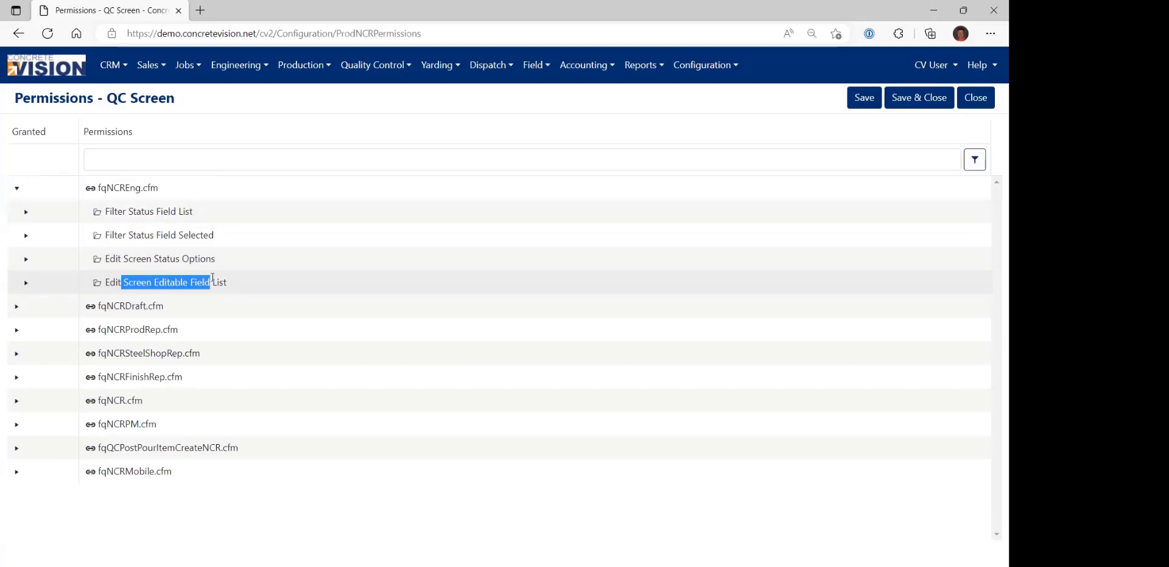
pyautogui.click(26, 284)
pyautogui.scroll(-3, 236, 323)
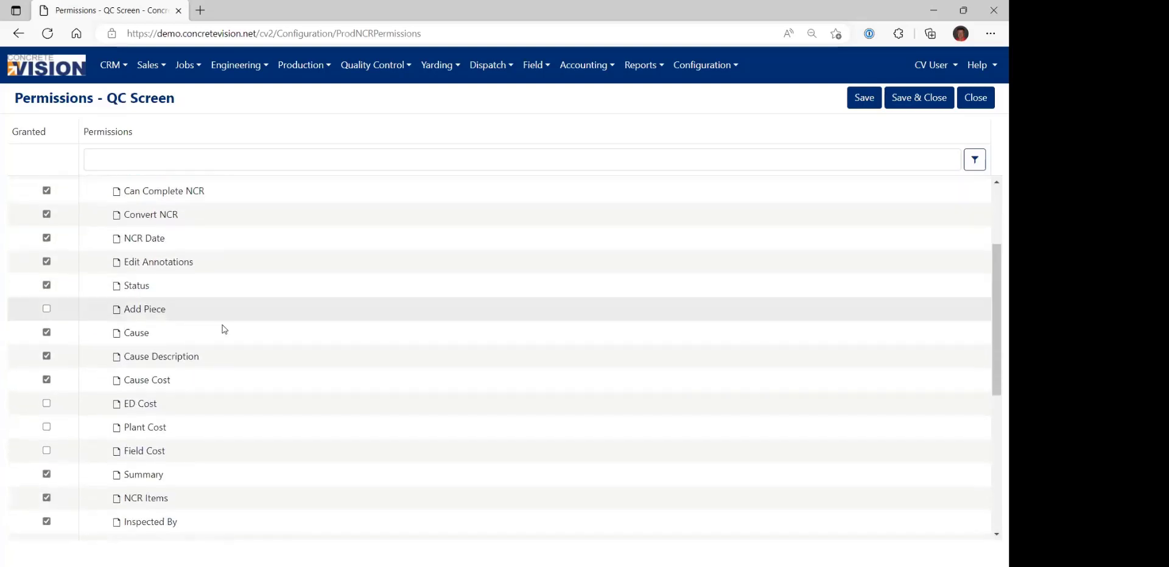
pyautogui.scroll(2, 199, 268)
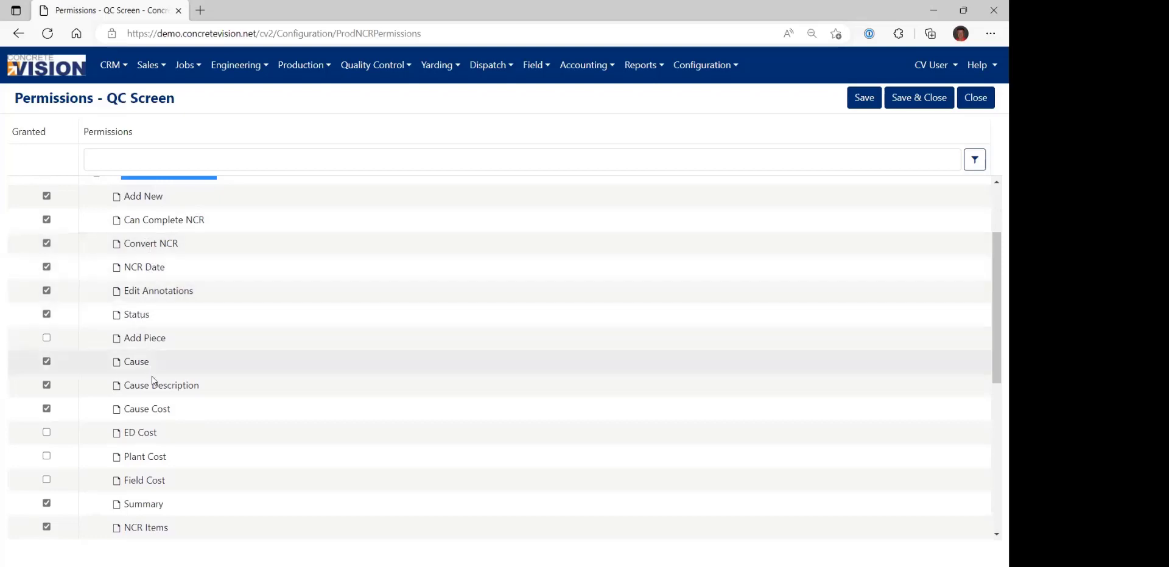
pyautogui.scroll(-1, 160, 382)
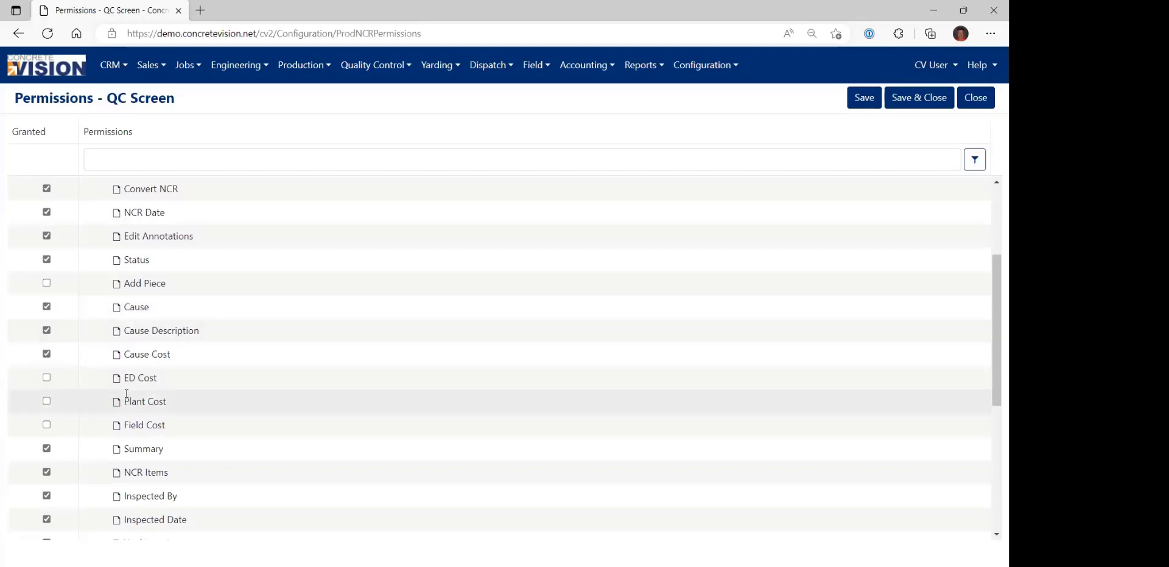
pyautogui.scroll(-2, 164, 414)
pyautogui.scroll(-1, 165, 412)
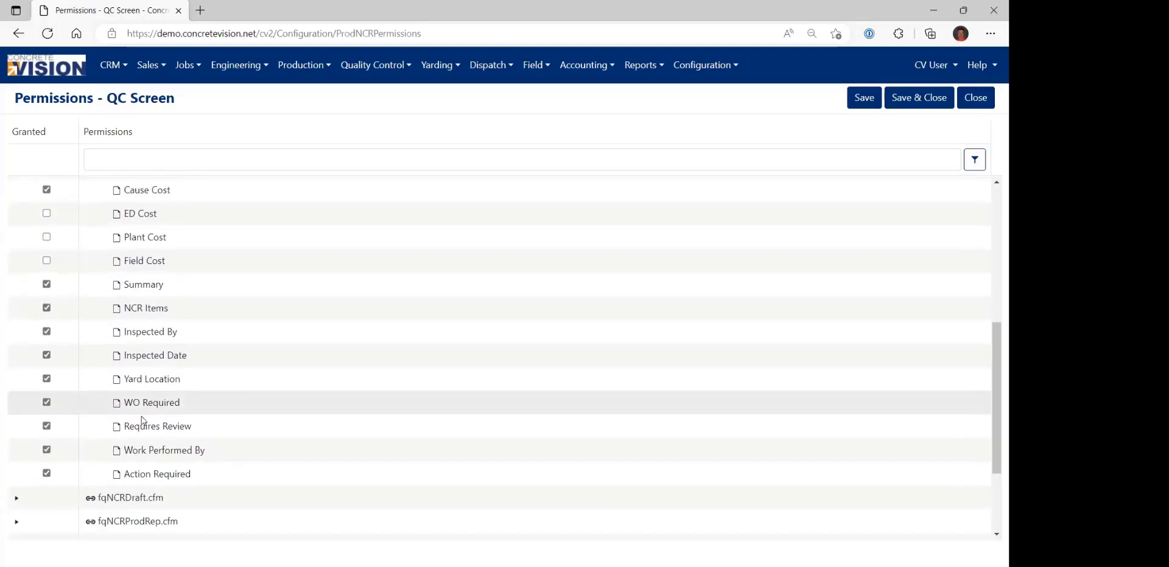
pyautogui.moveTo(126, 402); pyautogui.dragTo(201, 473)
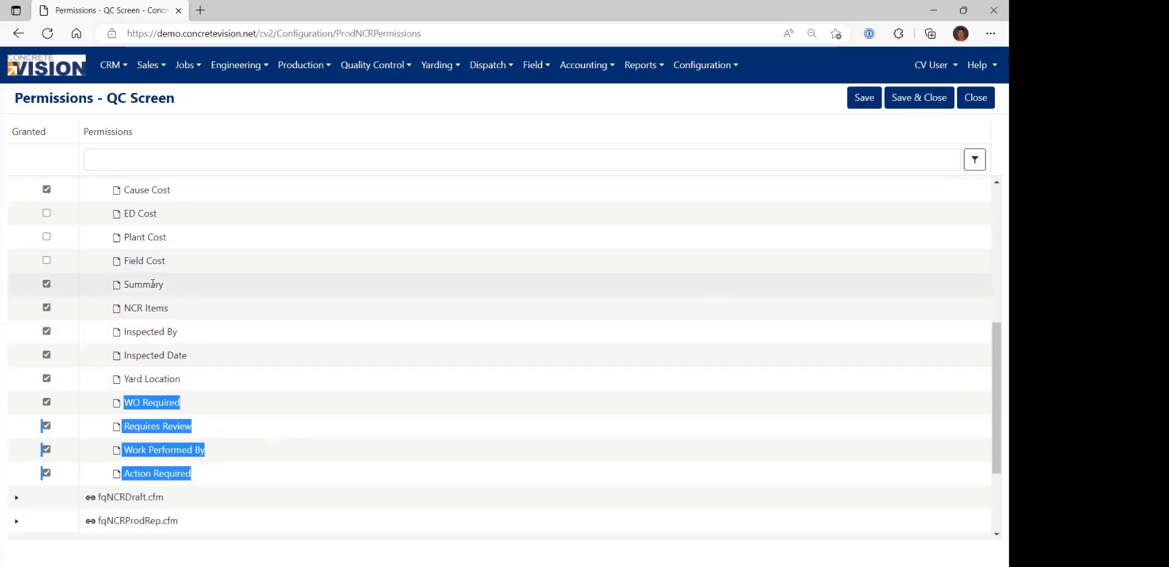
pyautogui.scroll(3, 153, 285)
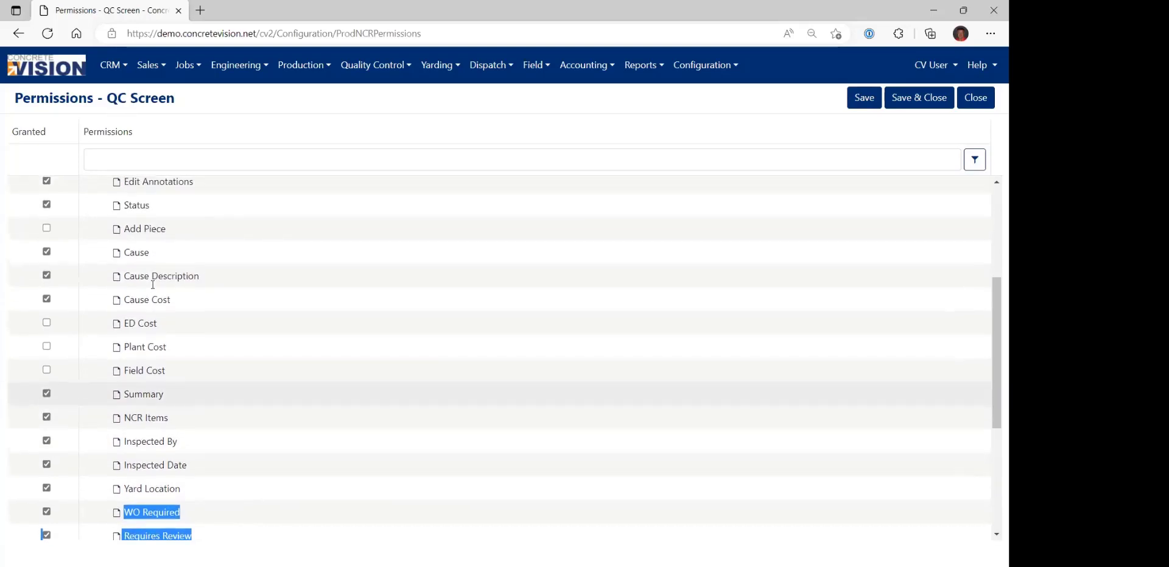
pyautogui.scroll(5, 152, 284)
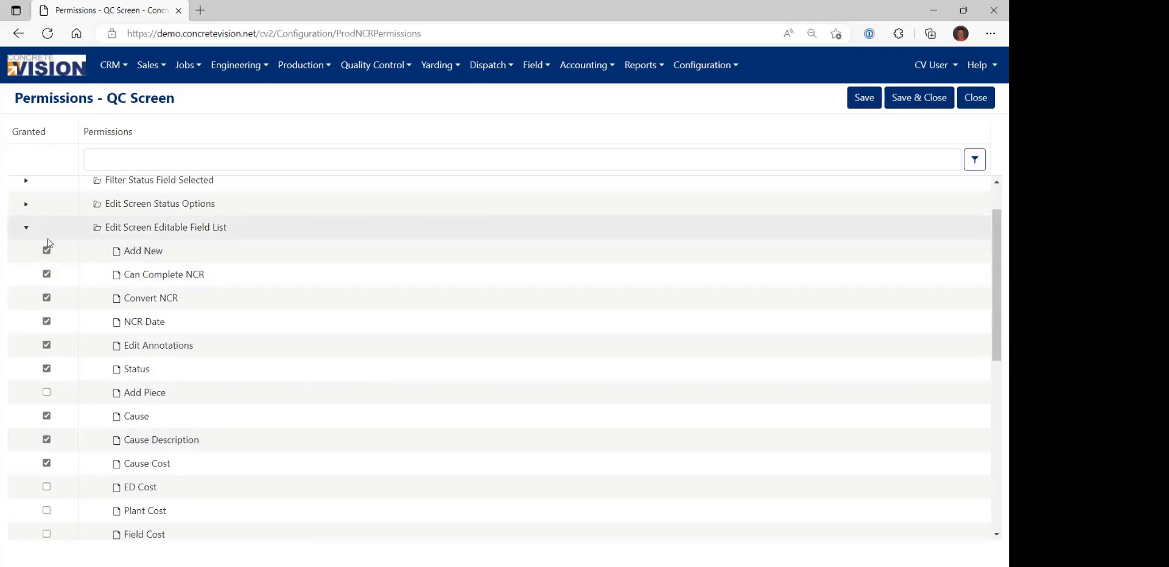
pyautogui.click(25, 230)
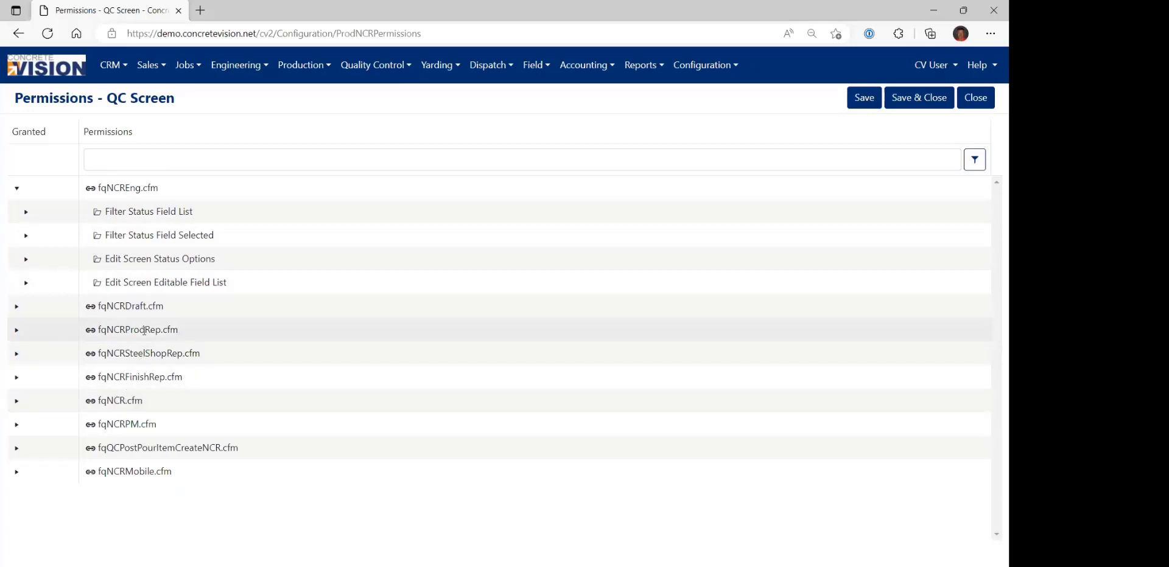
# Check the other page entries in the permissions tree, including fqNCRDraft.cfm, fqNCRProdRep.cfm, fqNCRSteelShopRep.cfm and fqNCRPM.cfm.
pyautogui.moveTo(112, 306); pyautogui.dragTo(182, 353)
pyautogui.moveTo(114, 424); pyautogui.dragTo(138, 425)
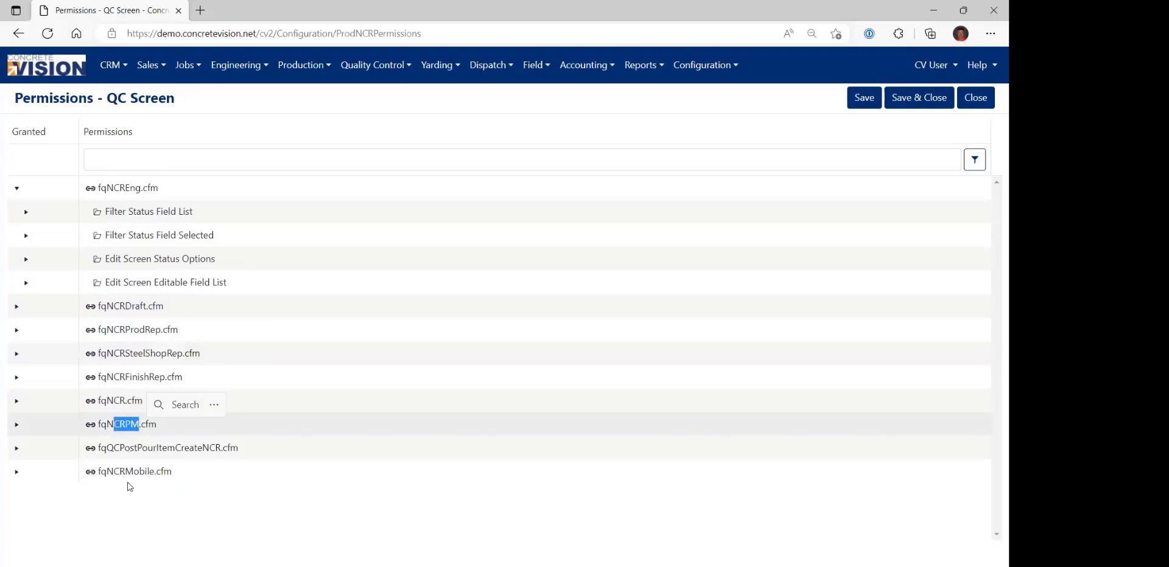
pyautogui.click(116, 402)
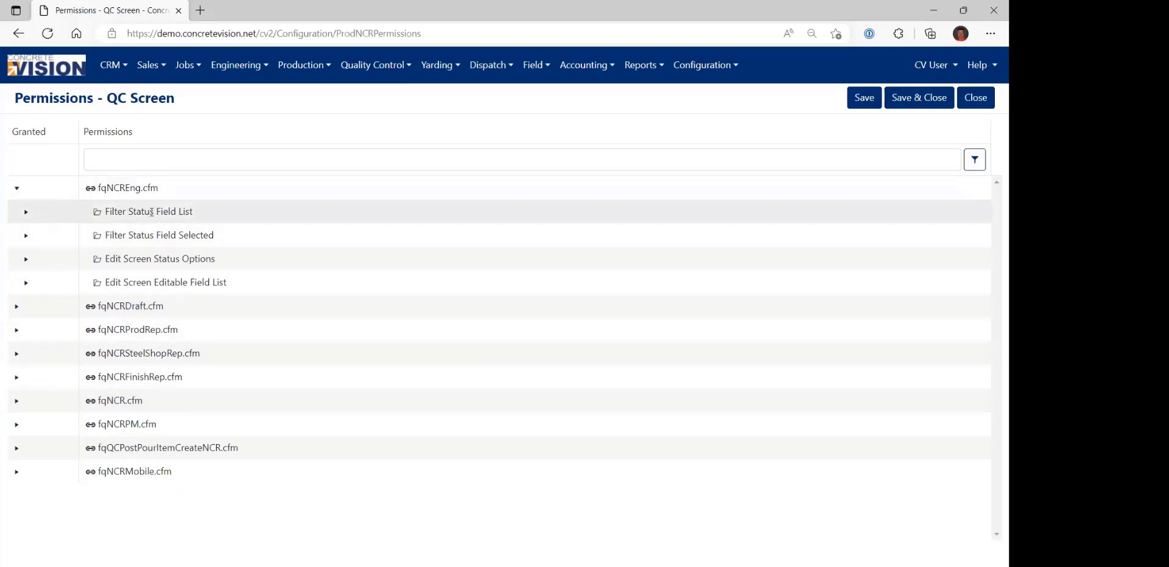
# Review the granted and ungranted statuses in fqNCREng.cfm's Filter Status Field List, and collapse the whole fqNCREng.cfm entry.
pyautogui.click(25, 214)
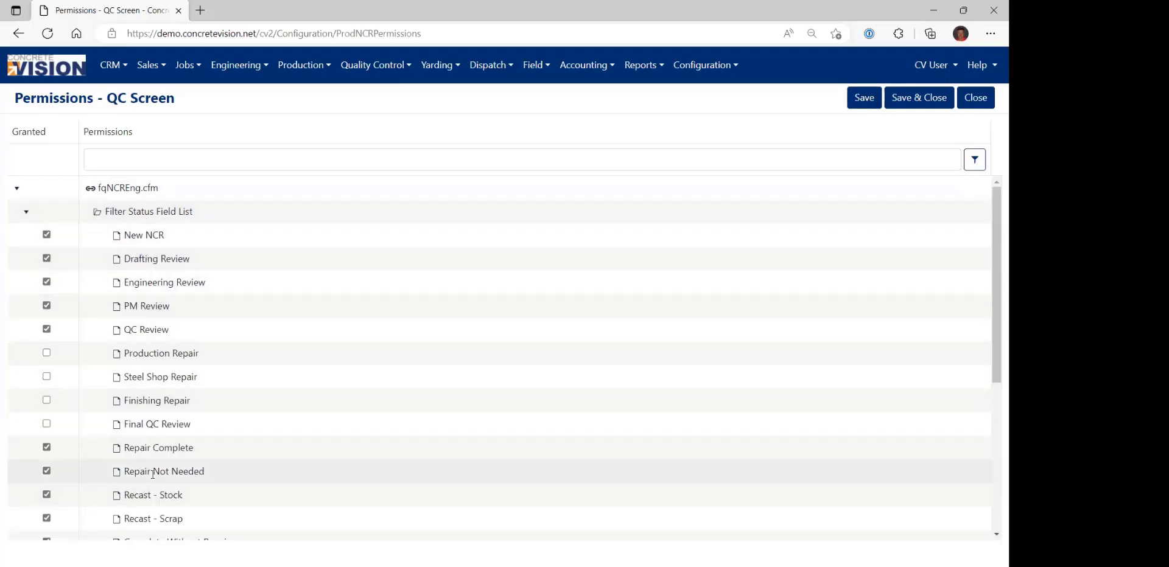
pyautogui.click(26, 213)
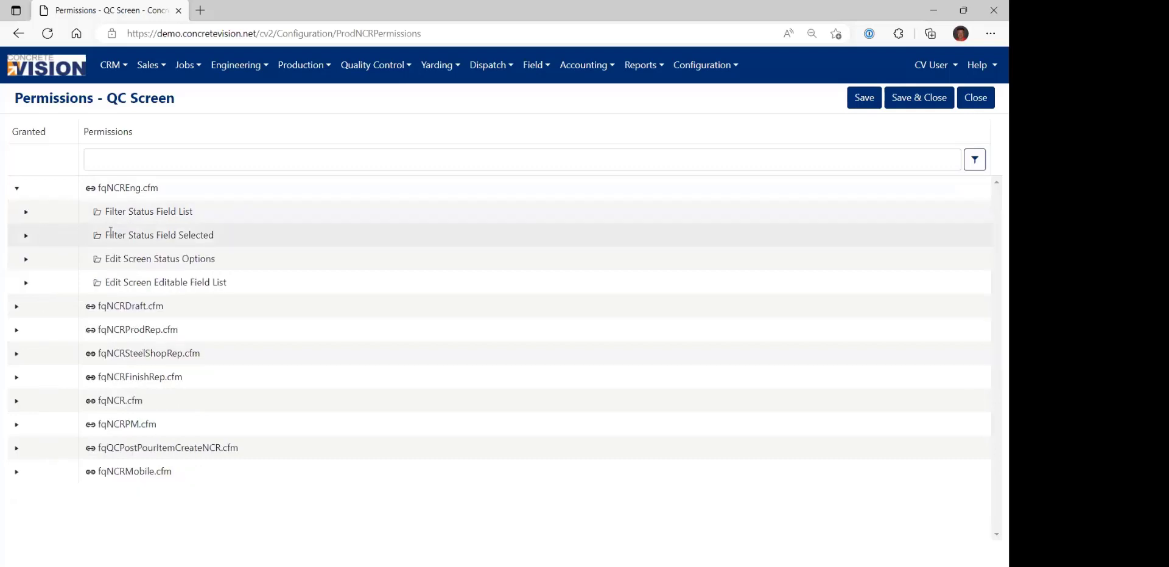
pyautogui.click(18, 190)
pyautogui.click(18, 190)
pyautogui.click(25, 211)
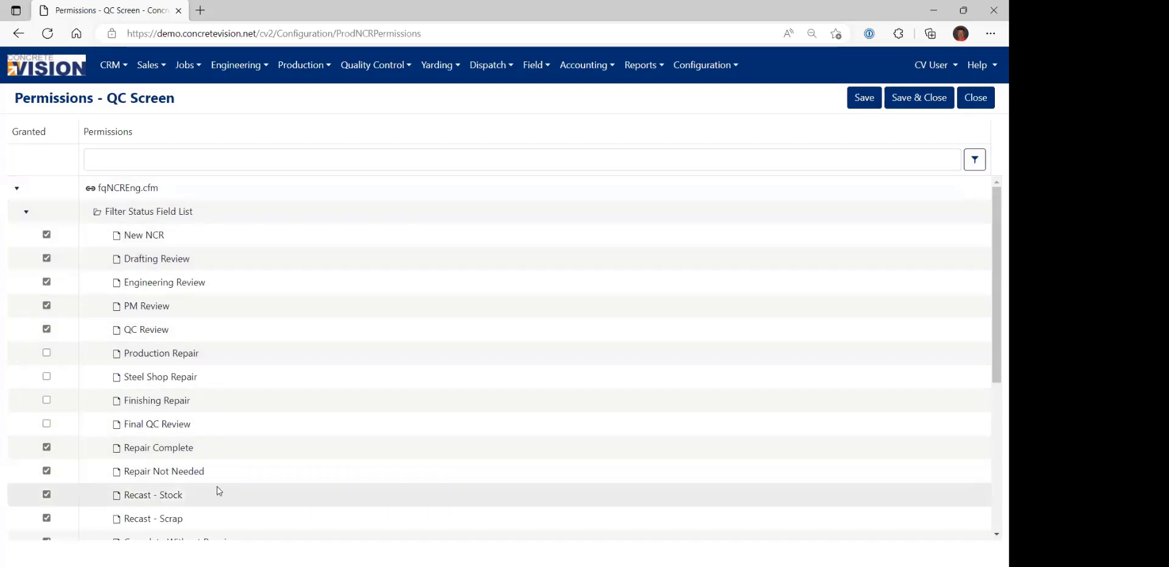
pyautogui.scroll(-1, 219, 492)
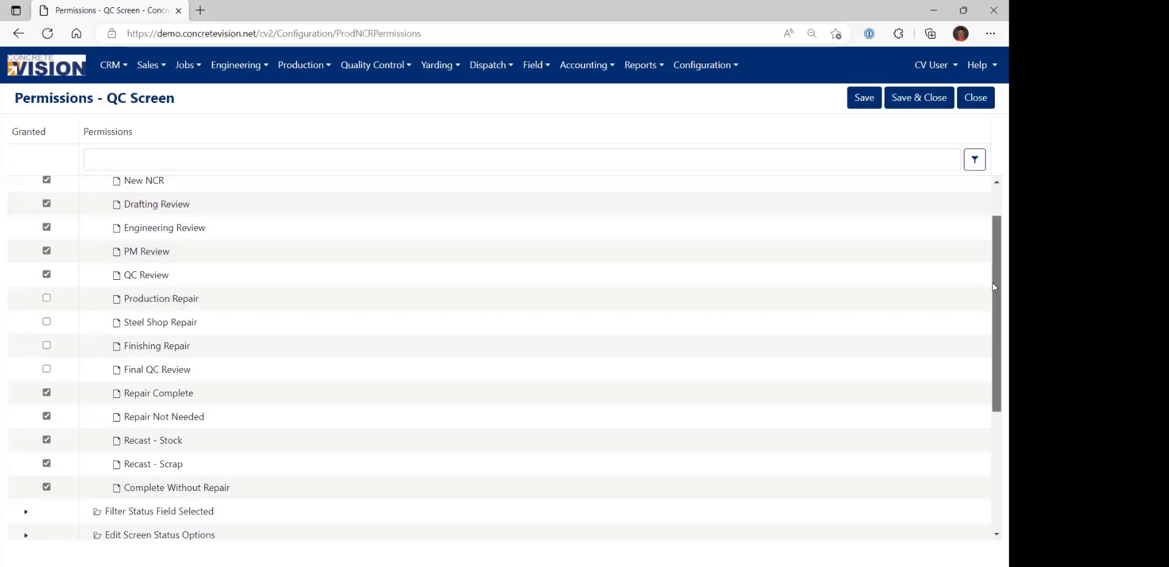
pyautogui.moveTo(992, 283); pyautogui.dragTo(992, 275)
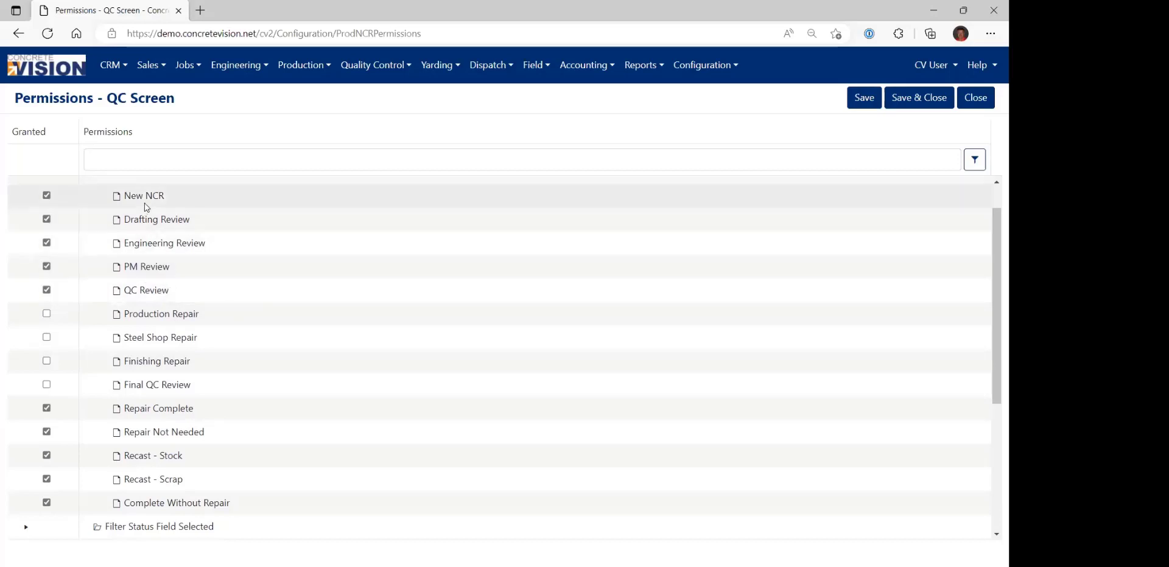
pyautogui.scroll(1, 144, 208)
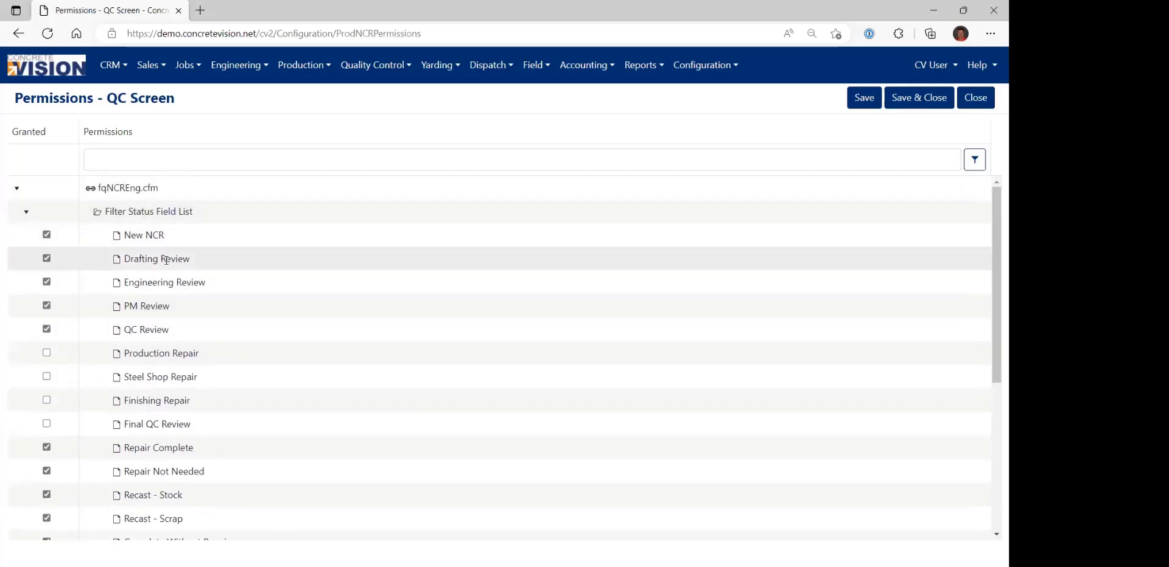
pyautogui.click(28, 214)
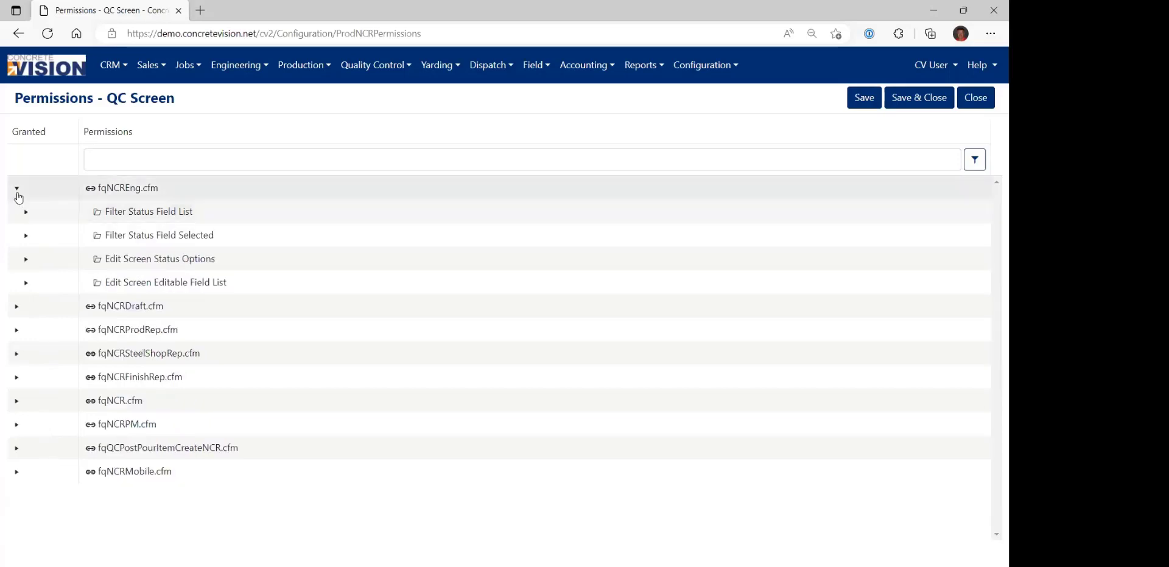
pyautogui.click(17, 190)
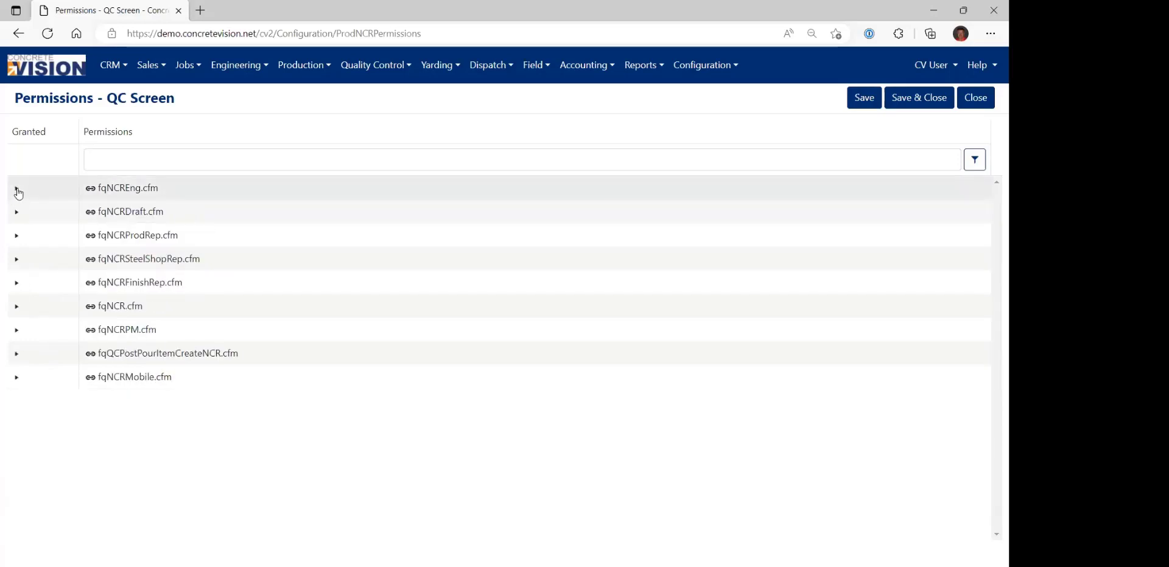
# Leave the QC Screen permissions without saving and open the Move Inventory Pieces page for production.
pyautogui.click(59, 68)
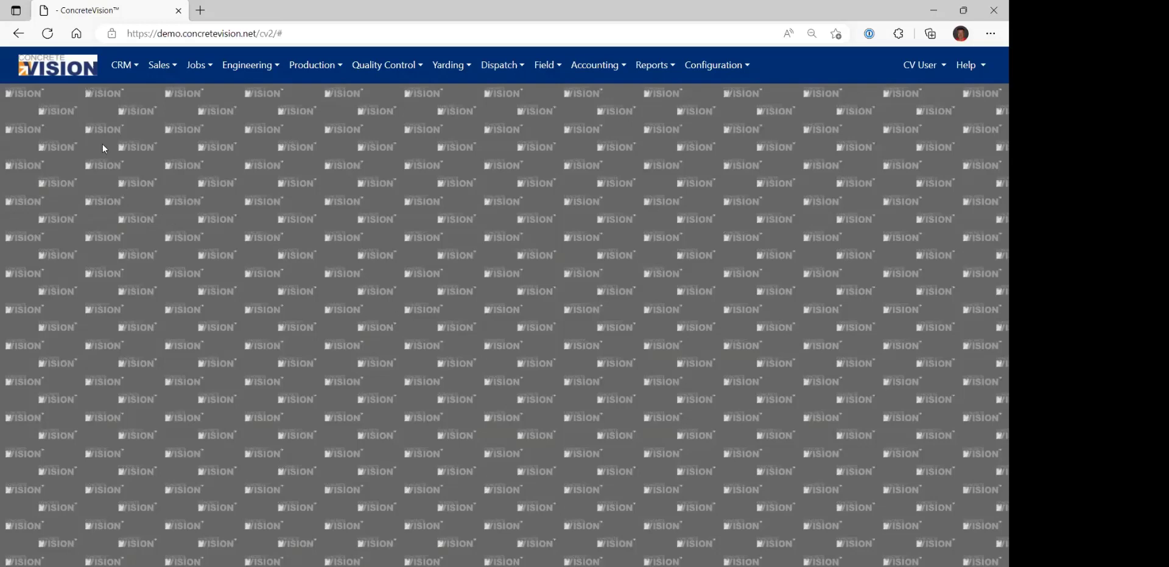
pyautogui.click(315, 65)
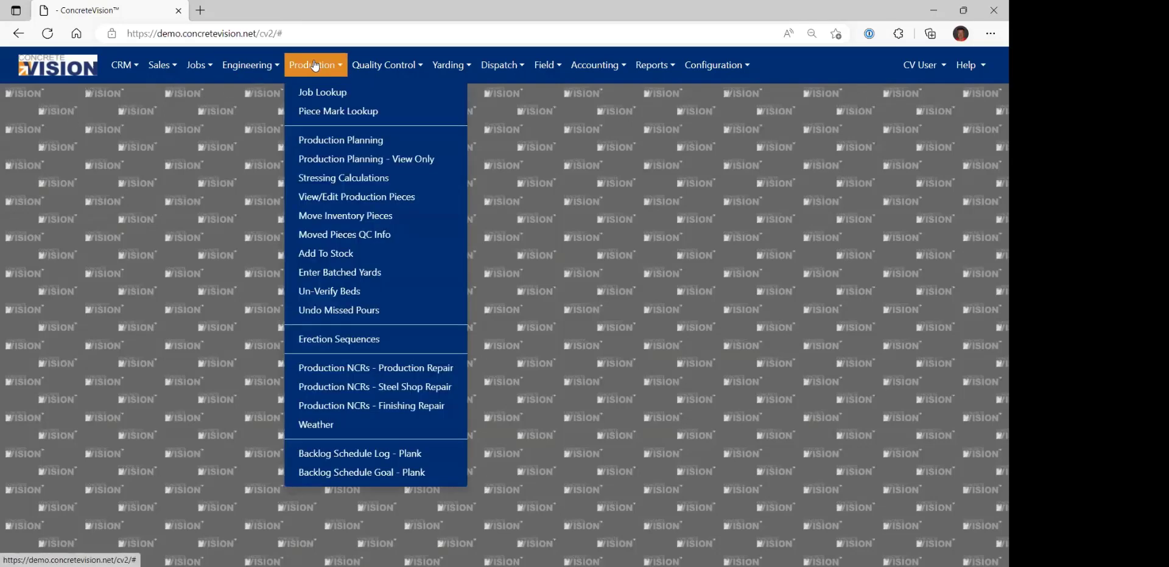
pyautogui.click(353, 218)
pyautogui.click(239, 136)
pyautogui.click(232, 170)
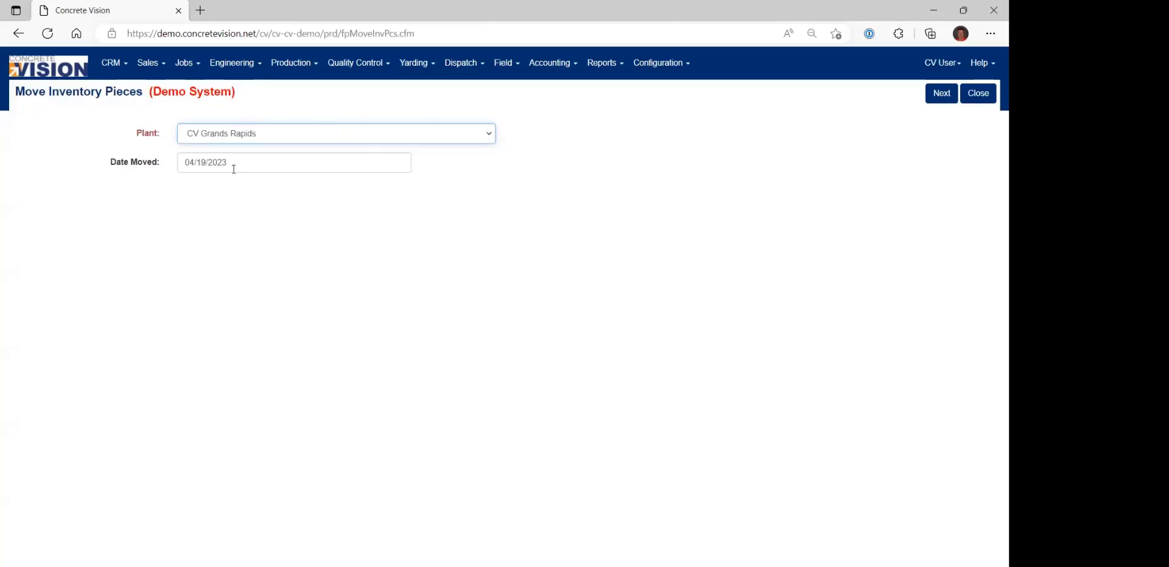
pyautogui.click(926, 100)
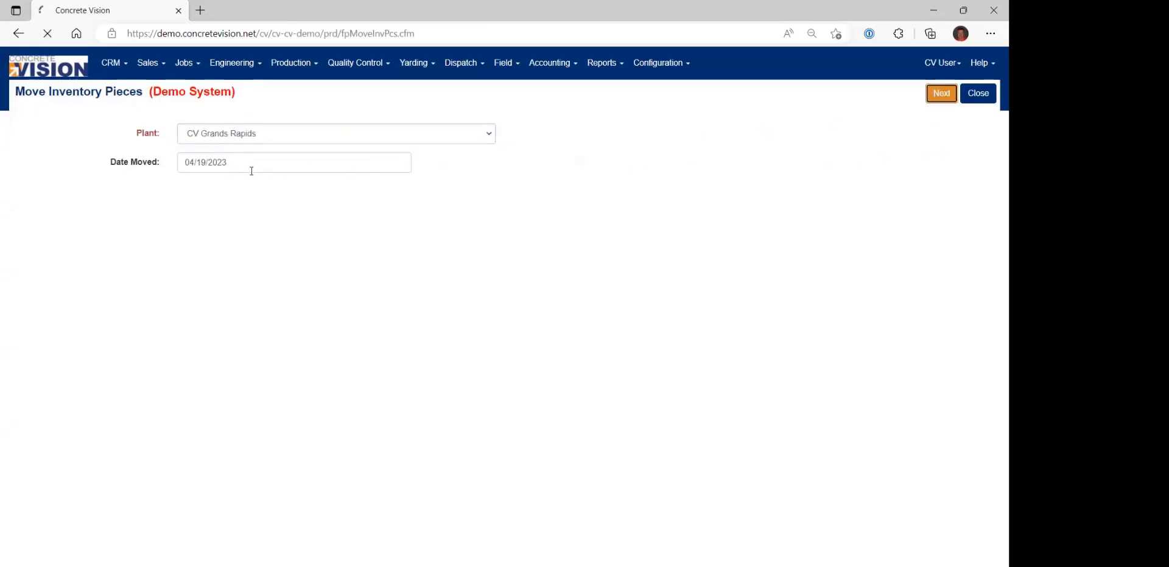
pyautogui.click(138, 196)
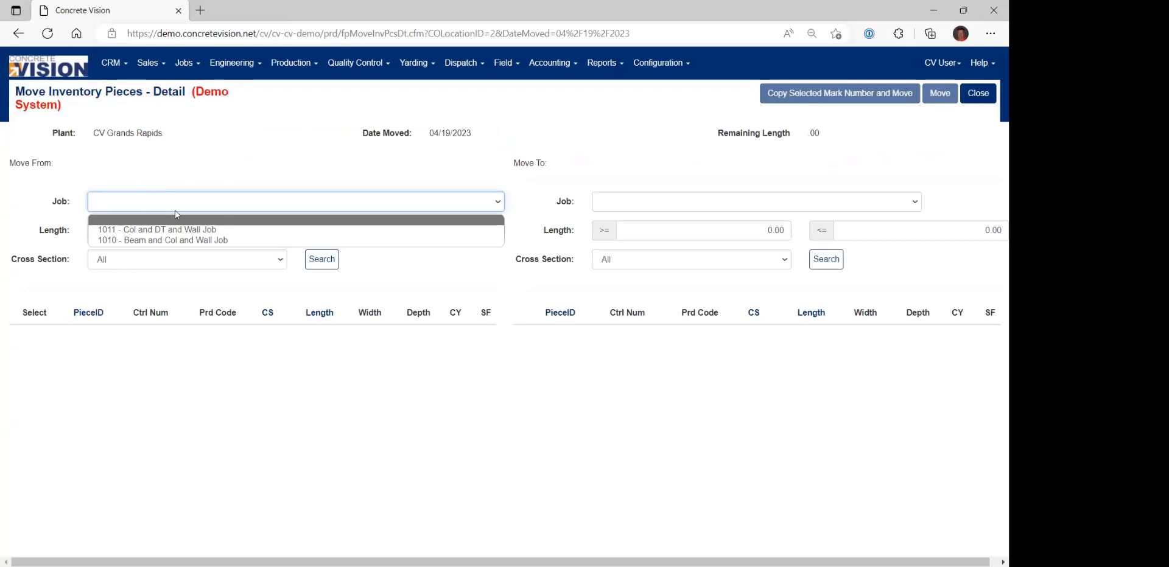
pyautogui.click(187, 165)
pyautogui.click(978, 93)
# Set the plant to CV Grand Haven for the inventory move and continue to the move detail page.
pyautogui.click(277, 134)
pyautogui.click(259, 163)
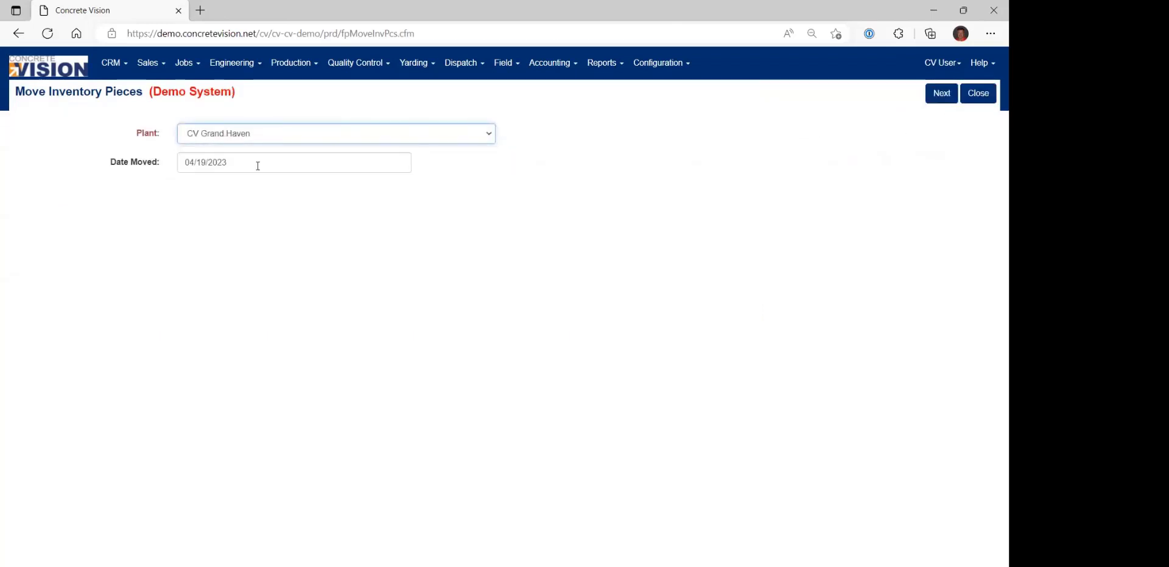
pyautogui.click(941, 93)
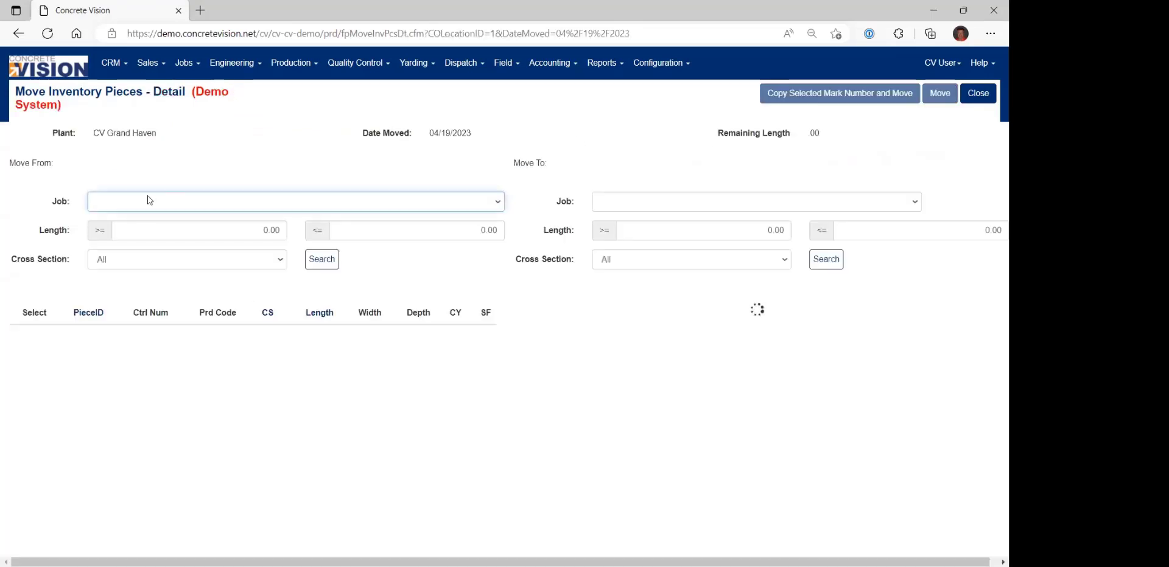
# Search for move-from pieces in job 1001 - GH Plant Stock and move-to pieces in job 1015 - HC Job.
pyautogui.click(137, 206)
pyautogui.click(142, 263)
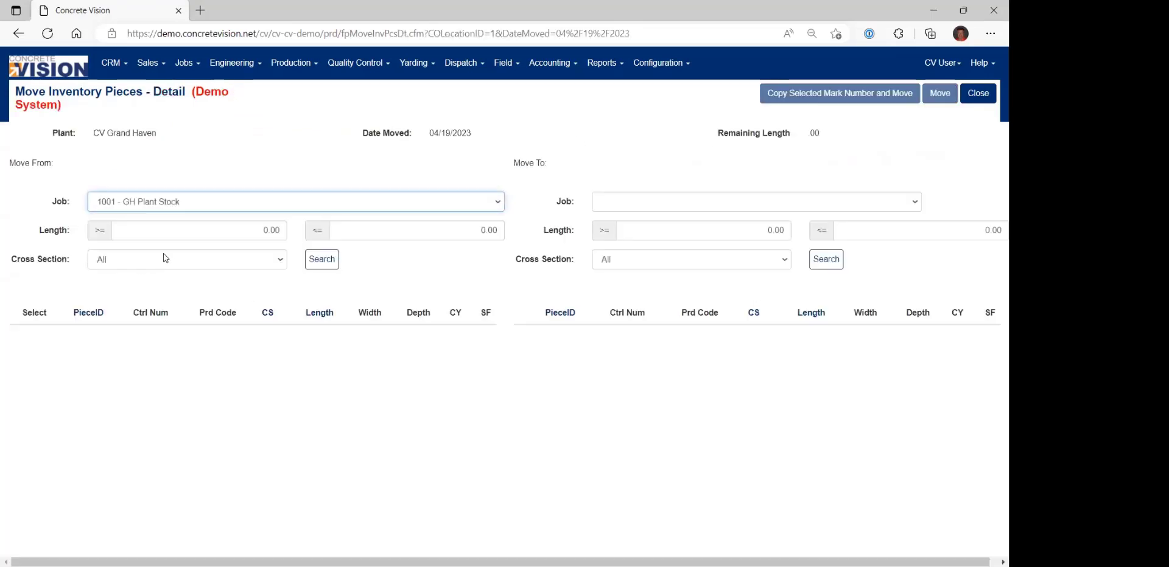
pyautogui.click(321, 259)
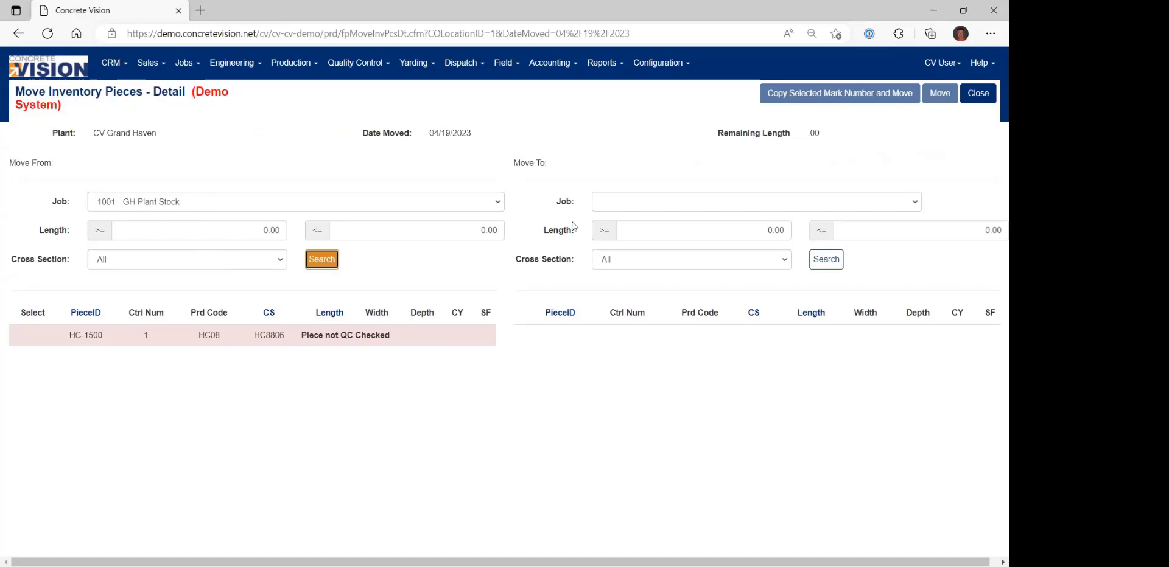
pyautogui.click(647, 200)
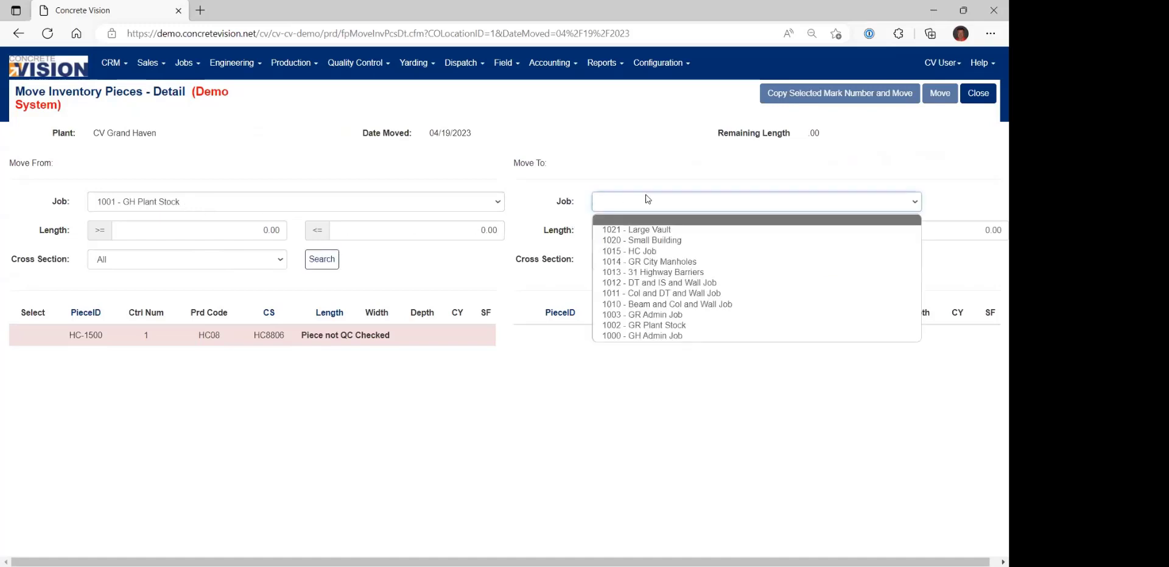
pyautogui.click(684, 254)
pyautogui.click(823, 259)
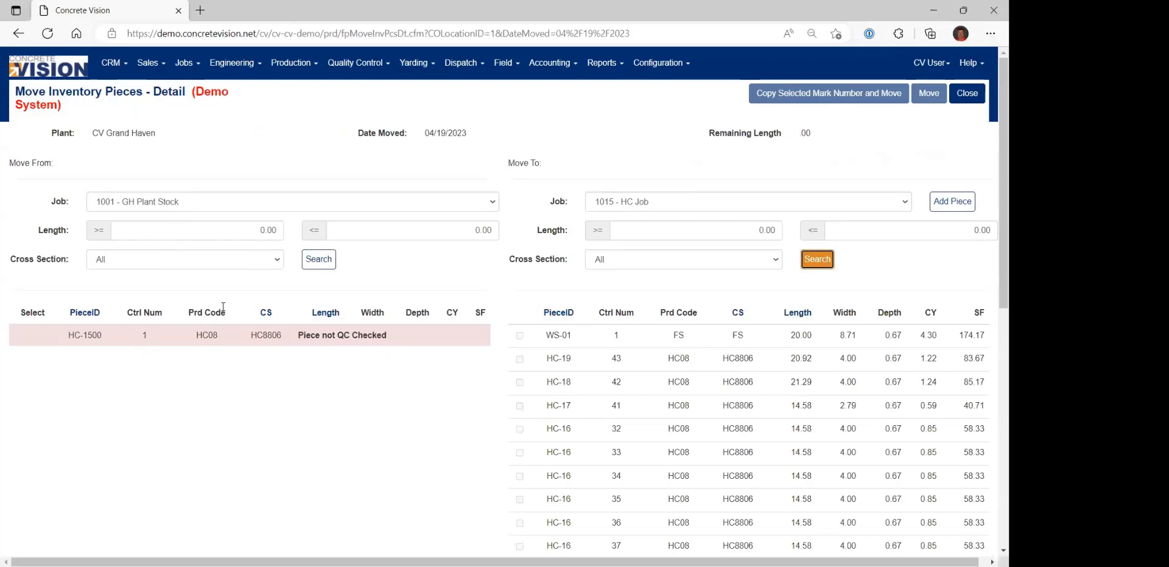
# Search for move-from pieces in job 1014 - GR City Manholes and move-to pieces in job 1015 - HC Job.
pyautogui.click(163, 206)
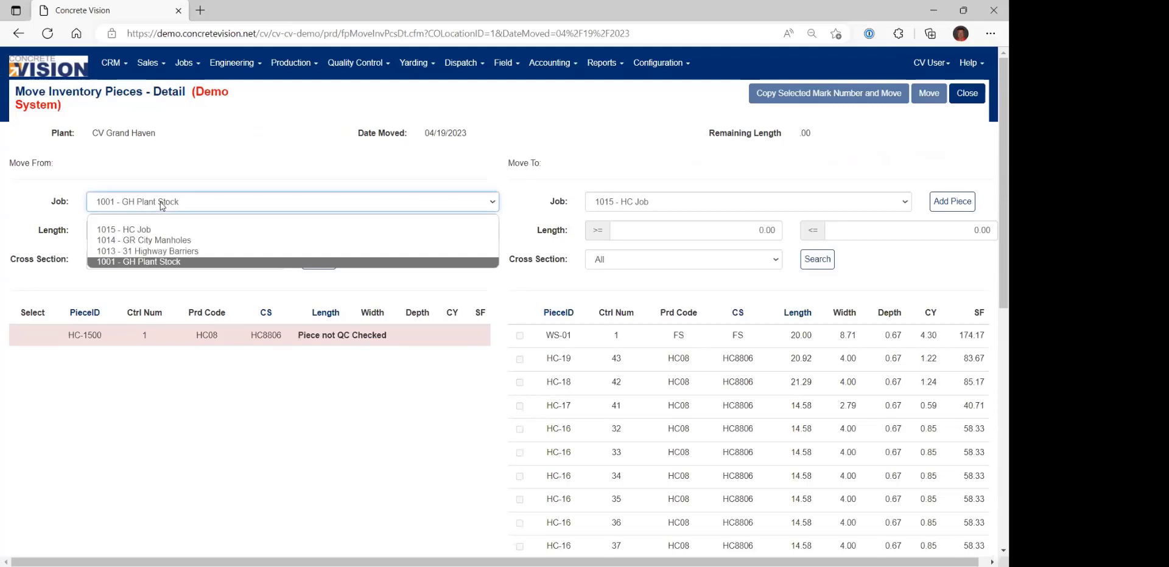
pyautogui.click(144, 241)
pyautogui.click(310, 262)
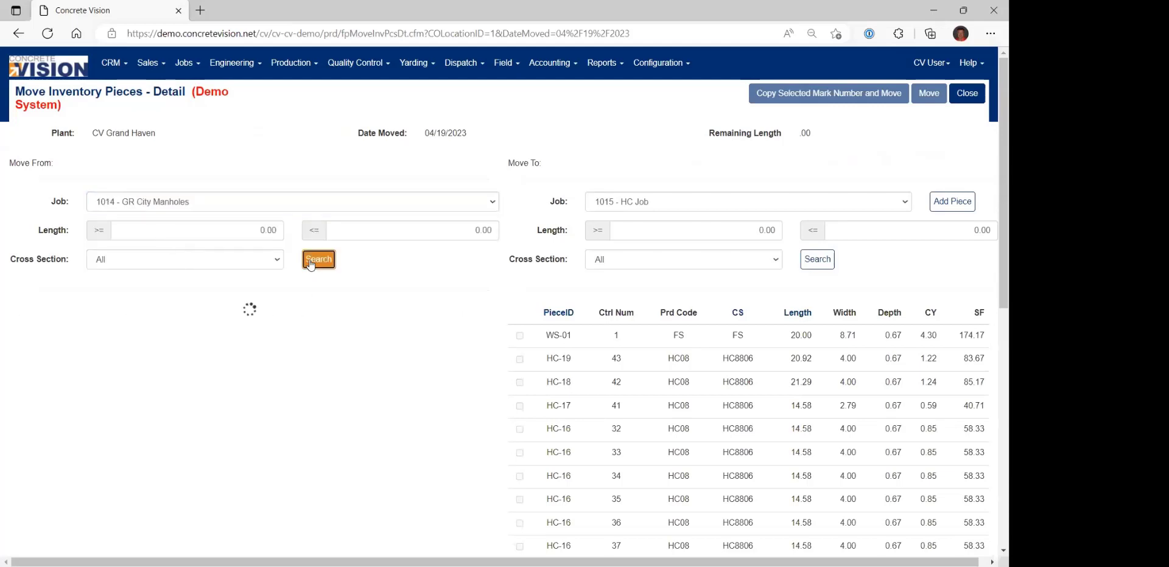
pyautogui.moveTo(70, 335); pyautogui.dragTo(462, 339)
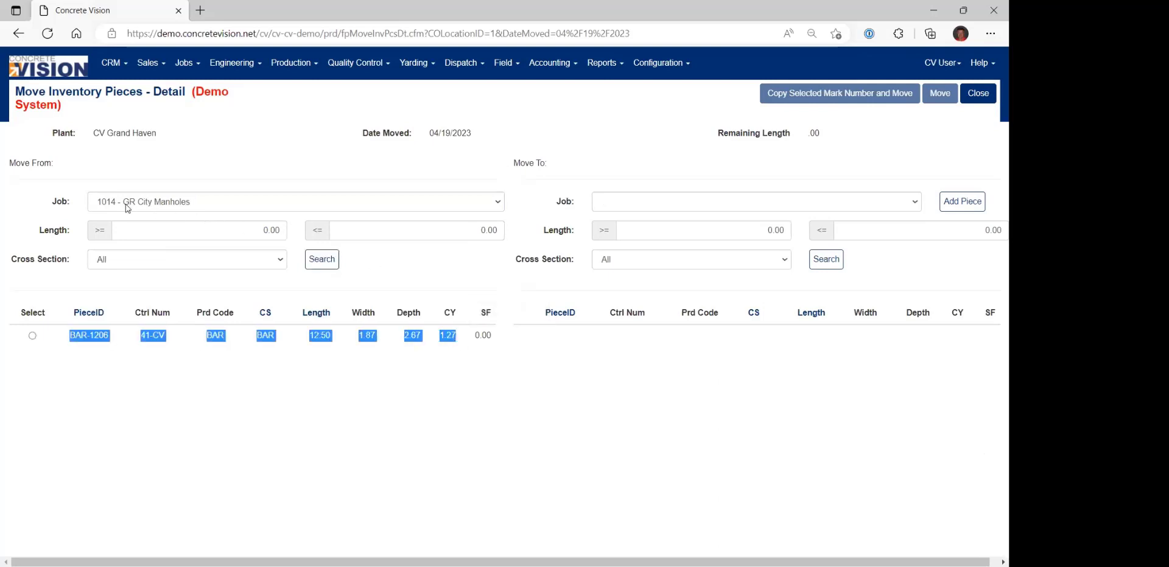
pyautogui.click(639, 202)
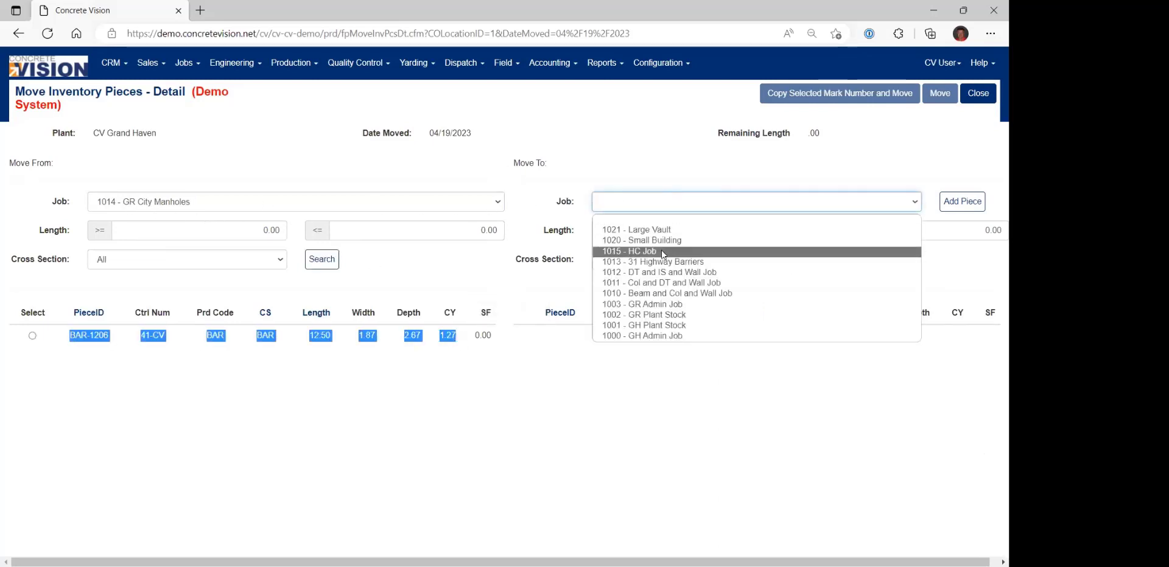
pyautogui.click(668, 252)
pyautogui.click(816, 262)
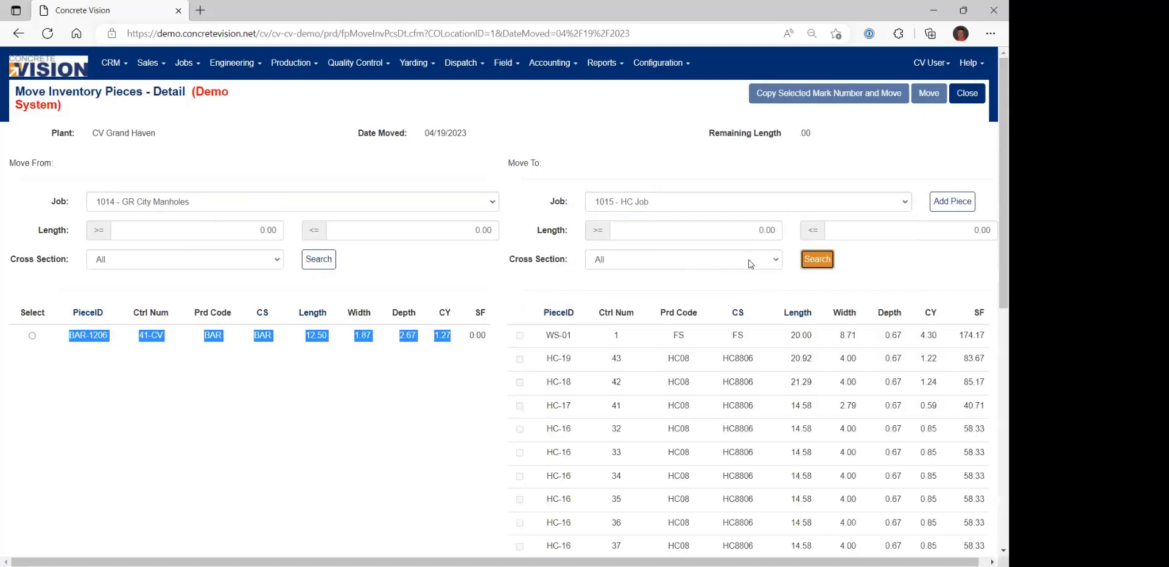
# Search for move-to pieces in job 1013 - 31 Highway Barriers with the cross section BAR - Barrier.
pyautogui.click(663, 261)
pyautogui.click(666, 207)
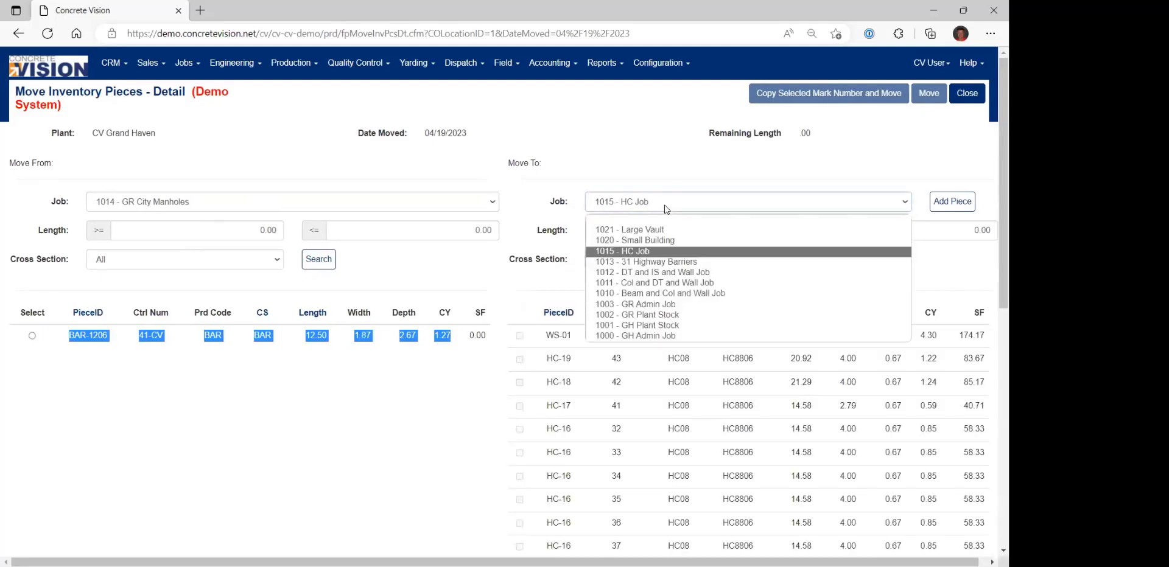
pyautogui.click(661, 262)
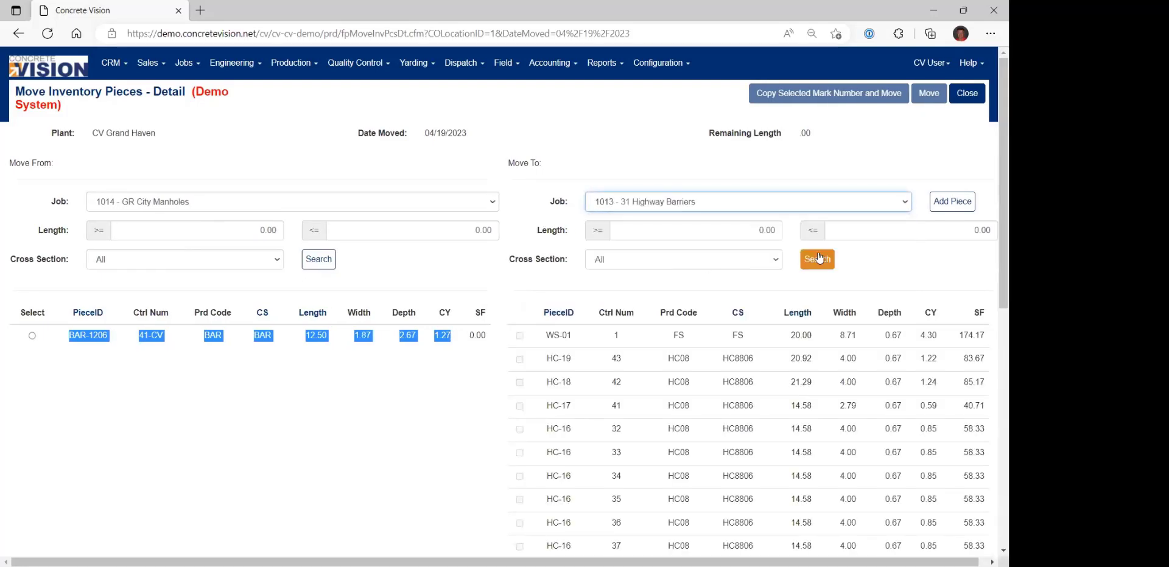
pyautogui.click(657, 262)
pyautogui.click(651, 288)
pyautogui.click(680, 339)
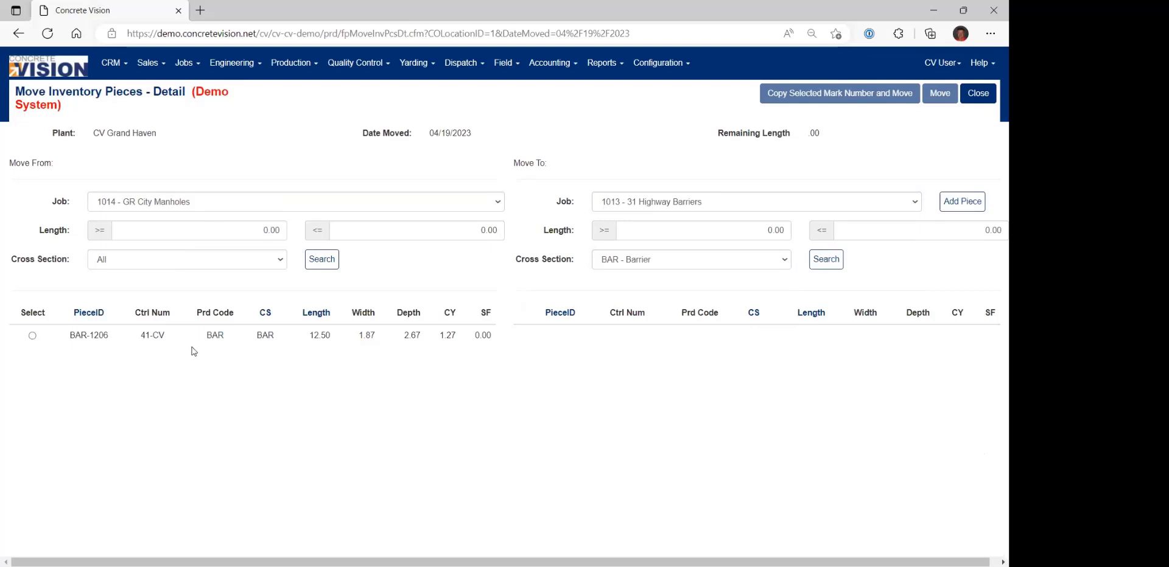
# Select piece BAR-1206, request copying its mark number and moving it to job 1013 - 31 Highway Barriers, and cancel at the confirmation.
pyautogui.click(32, 335)
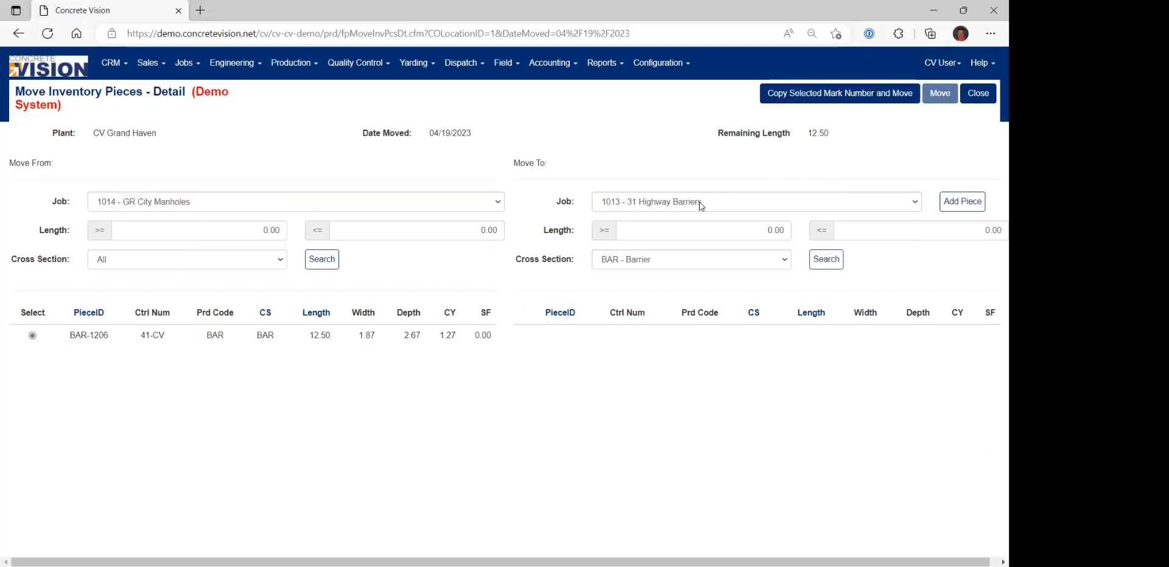
pyautogui.click(843, 97)
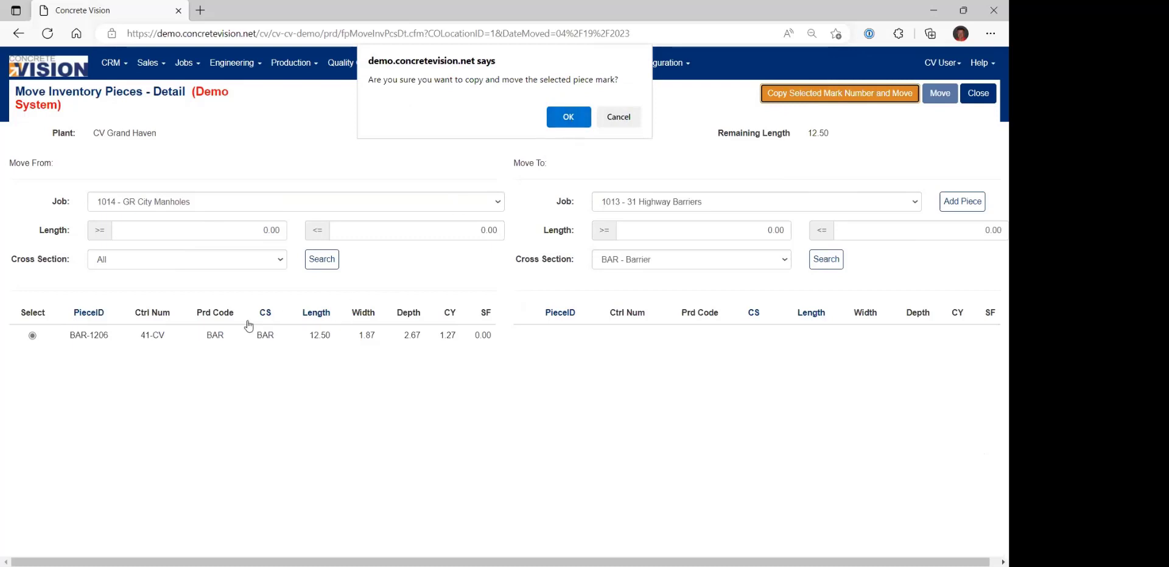
pyautogui.press('Tab')
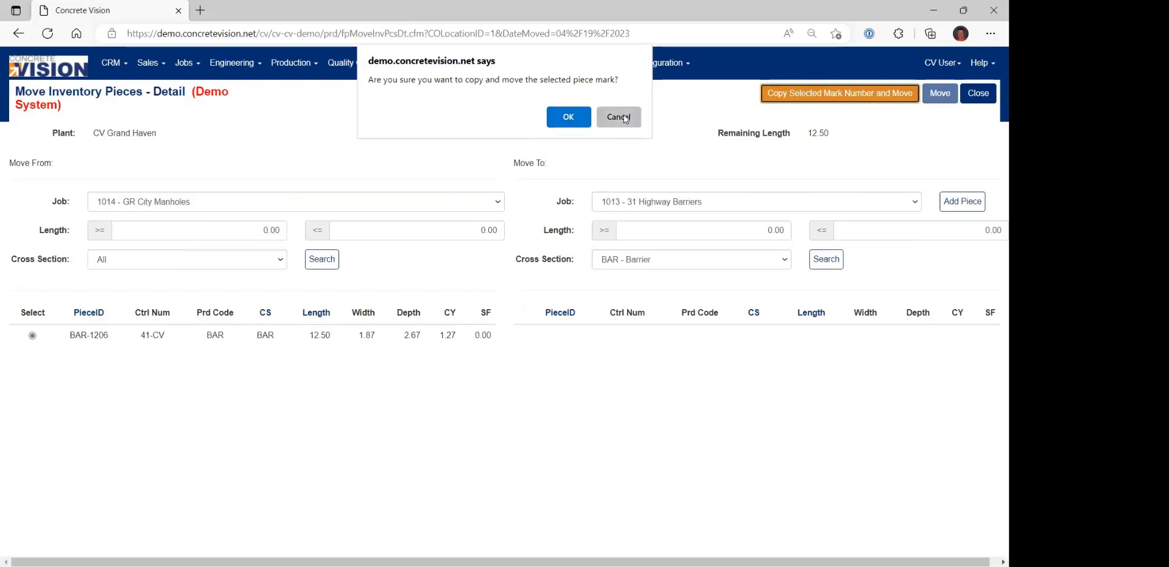
pyautogui.press('Return')
# Set the move-from job to 1001 - GH Plant Stock.
pyautogui.click(215, 205)
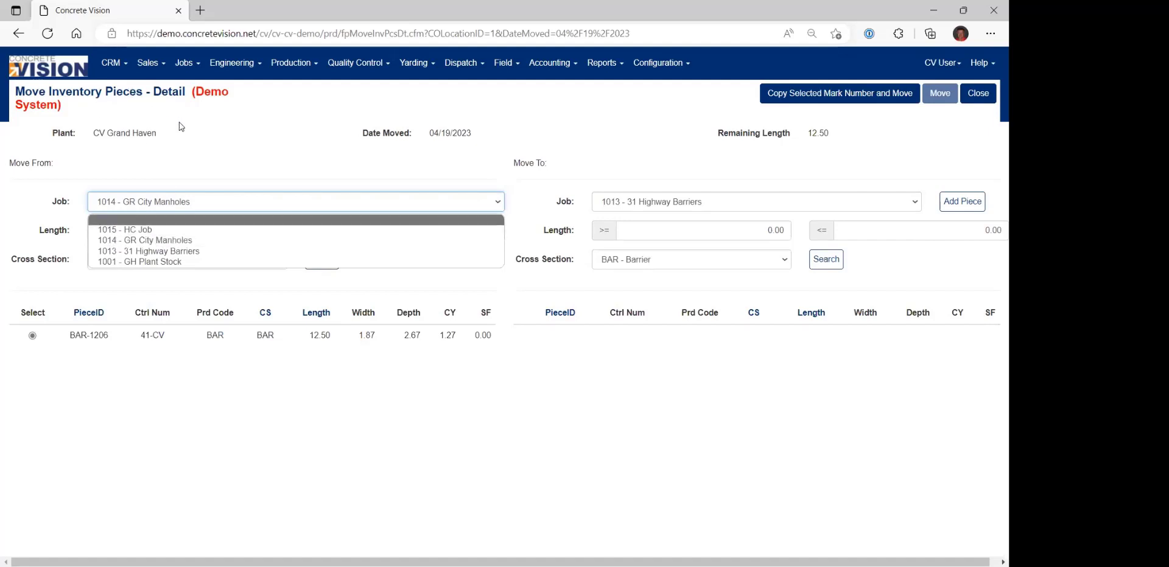
pyautogui.click(153, 262)
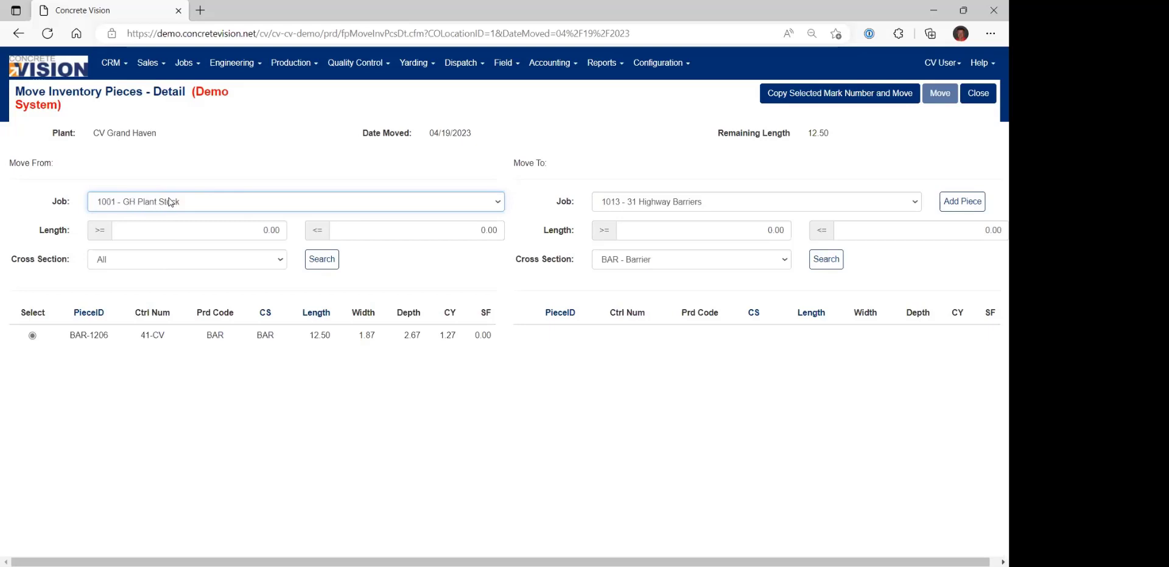
pyautogui.click(134, 202)
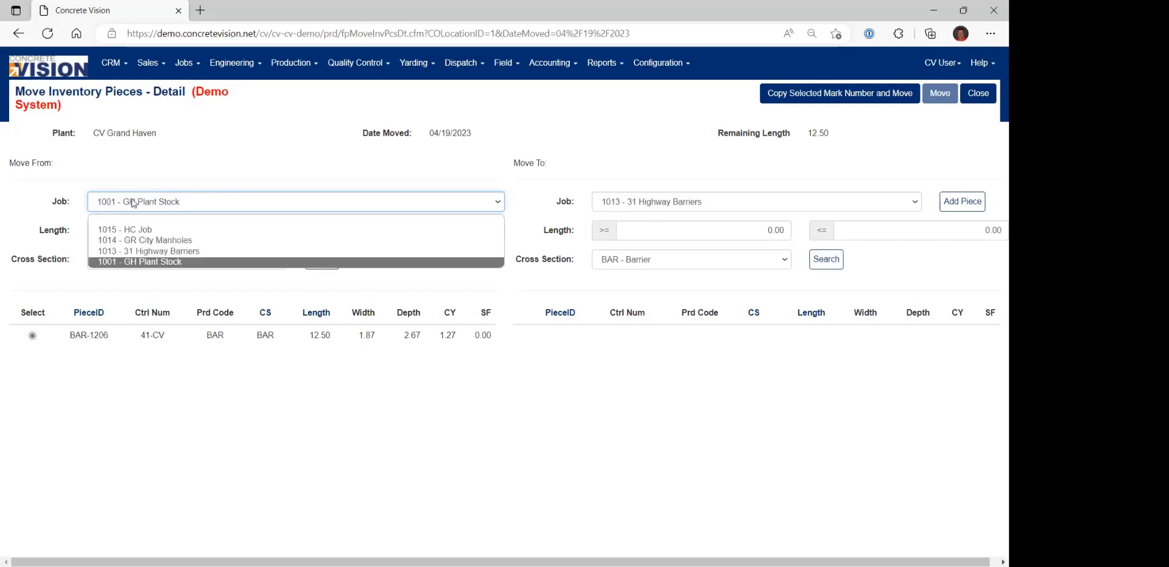
pyautogui.click(184, 262)
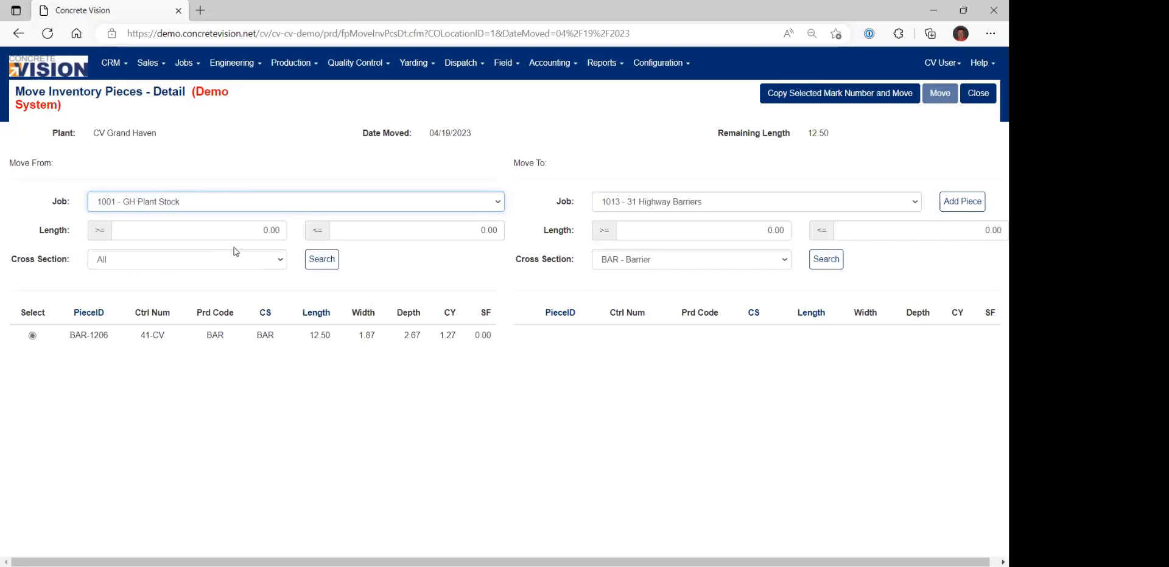